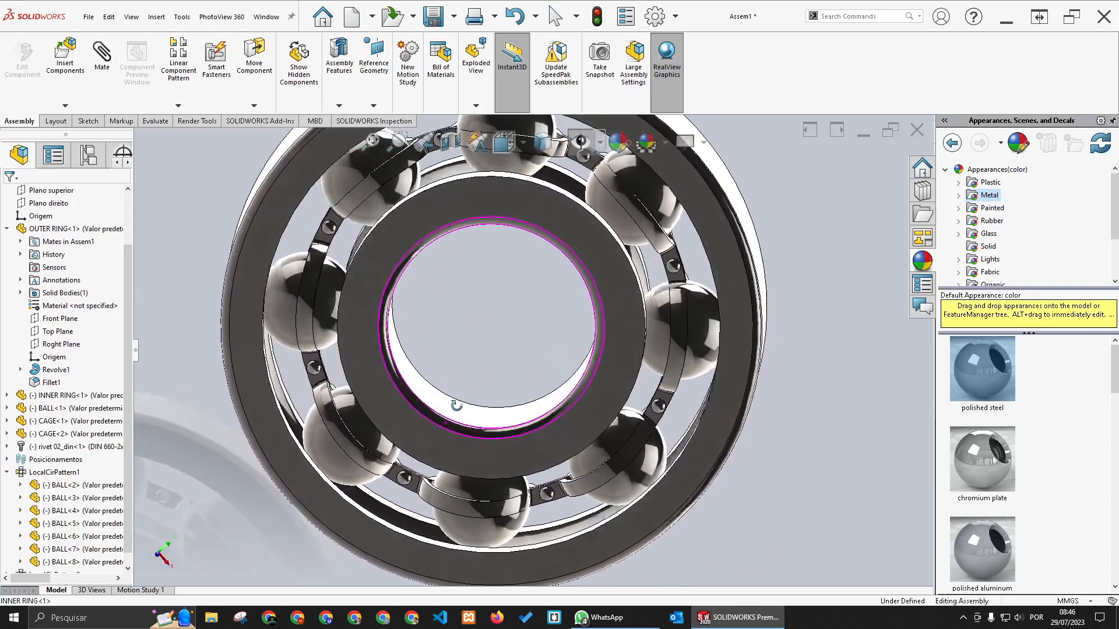
{"action": "middle_click_drag", "start_coordinate": [450, 412], "coordinate": [445, 410]}
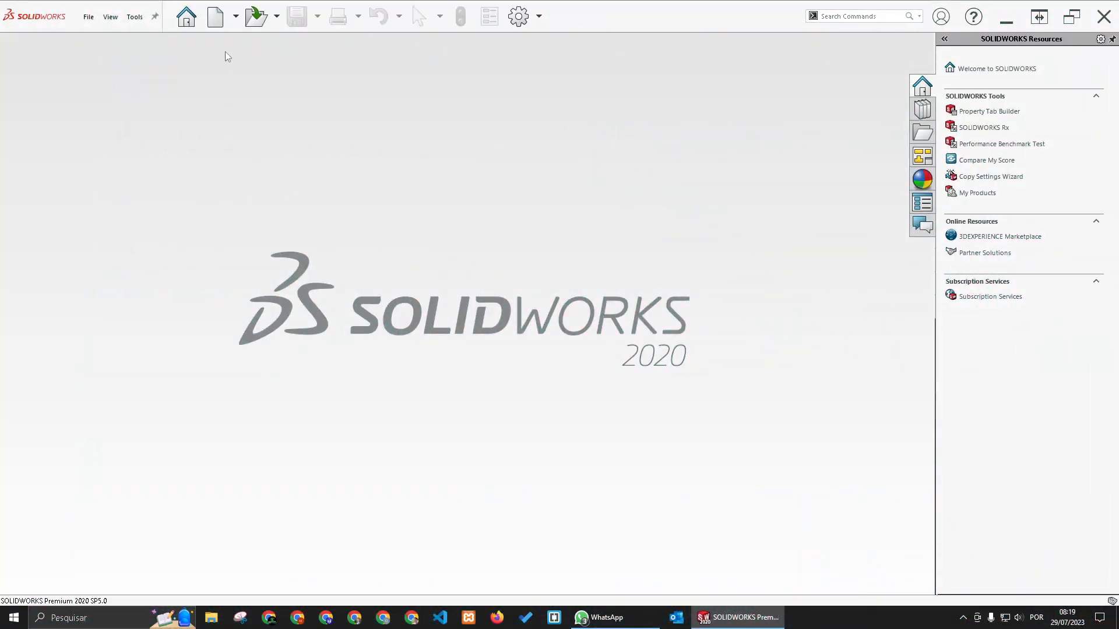
Create a new part document and start a sketch on the right plane
{"action": "left_click", "coordinate": [215, 17]}
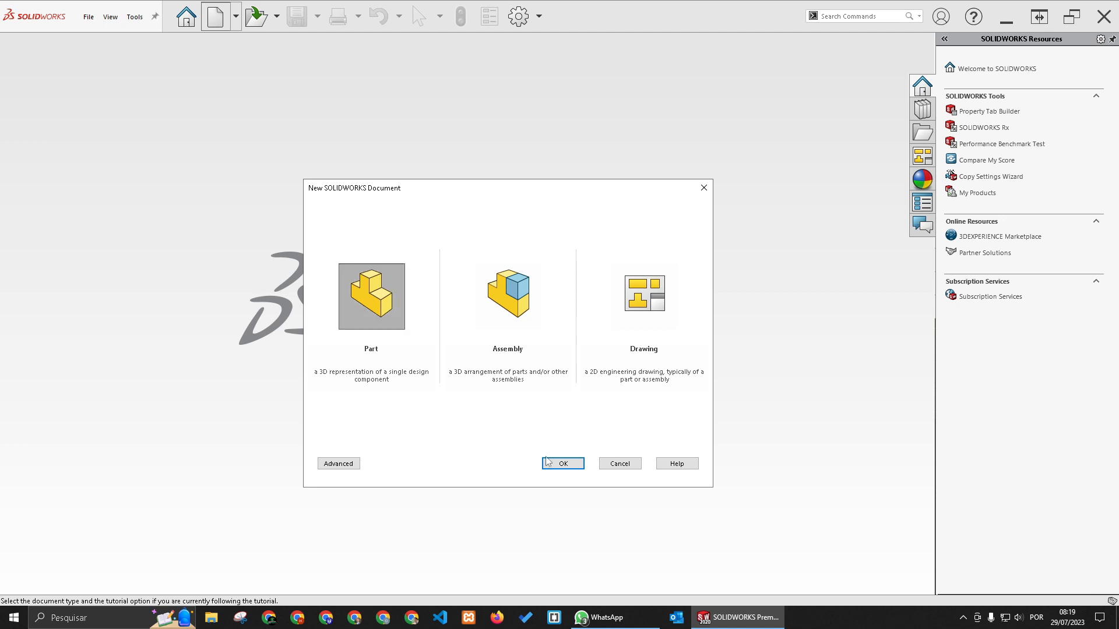
{"action": "left_click", "coordinate": [563, 463]}
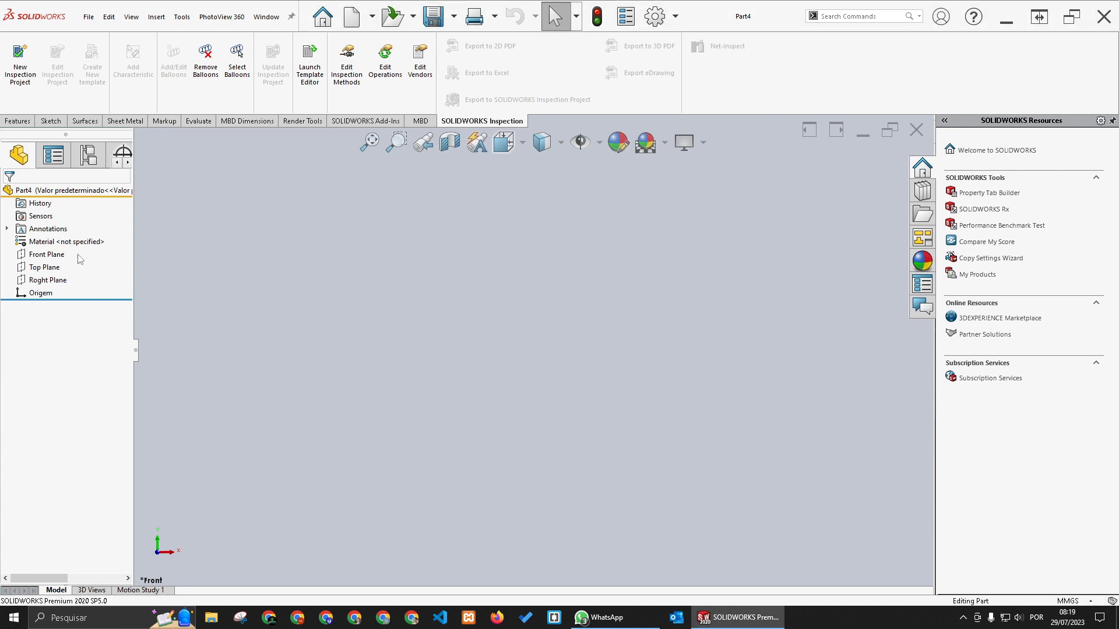
{"action": "left_click", "coordinate": [56, 281]}
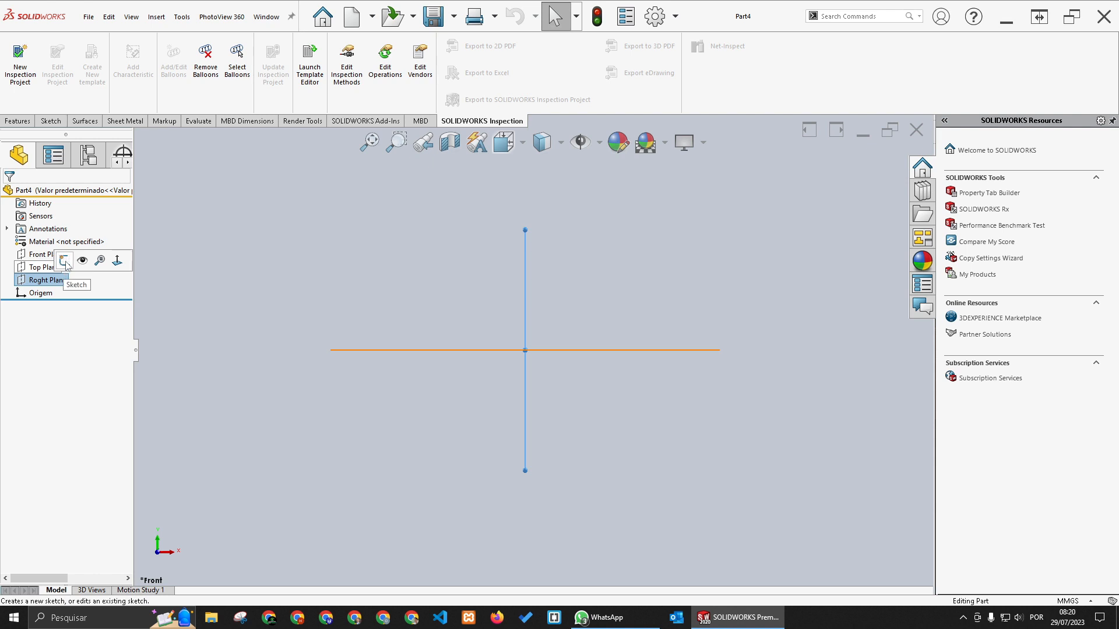
{"action": "left_click", "coordinate": [67, 266]}
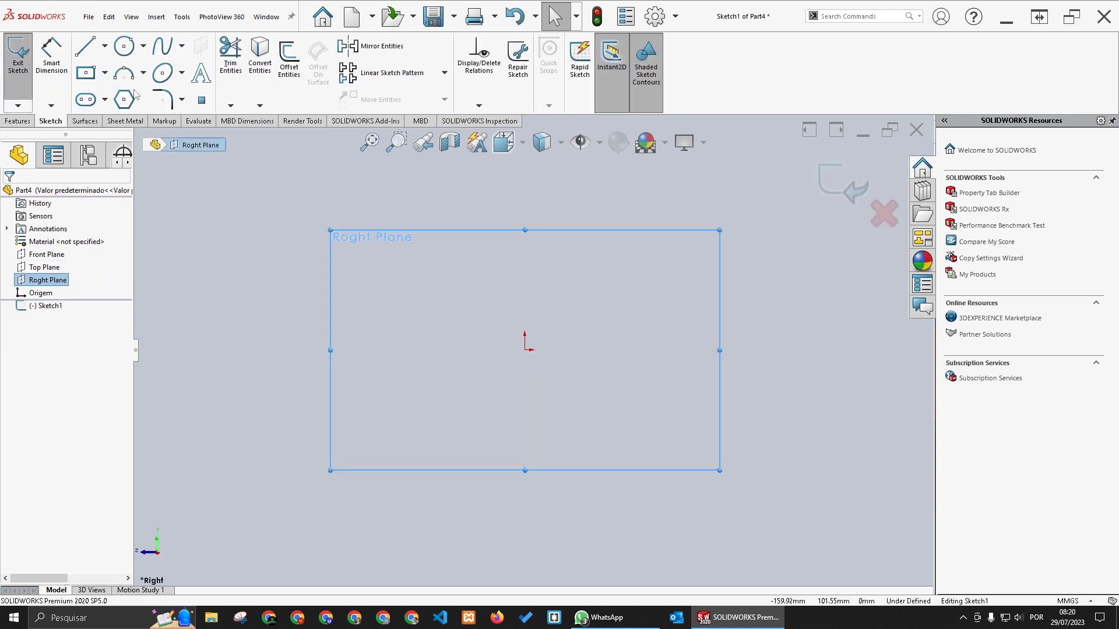
Sketch a center rectangle about 46 mm wide, centered vertically above the origin
{"action": "left_click", "coordinate": [105, 74]}
{"action": "left_click", "coordinate": [113, 106]}
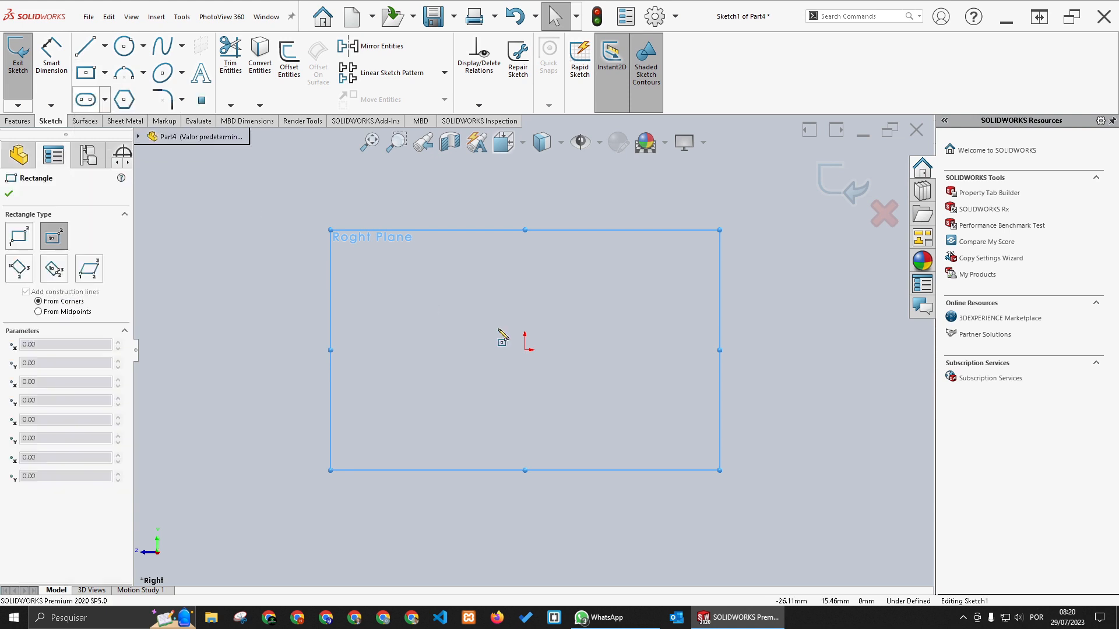
{"action": "left_click", "coordinate": [525, 216]}
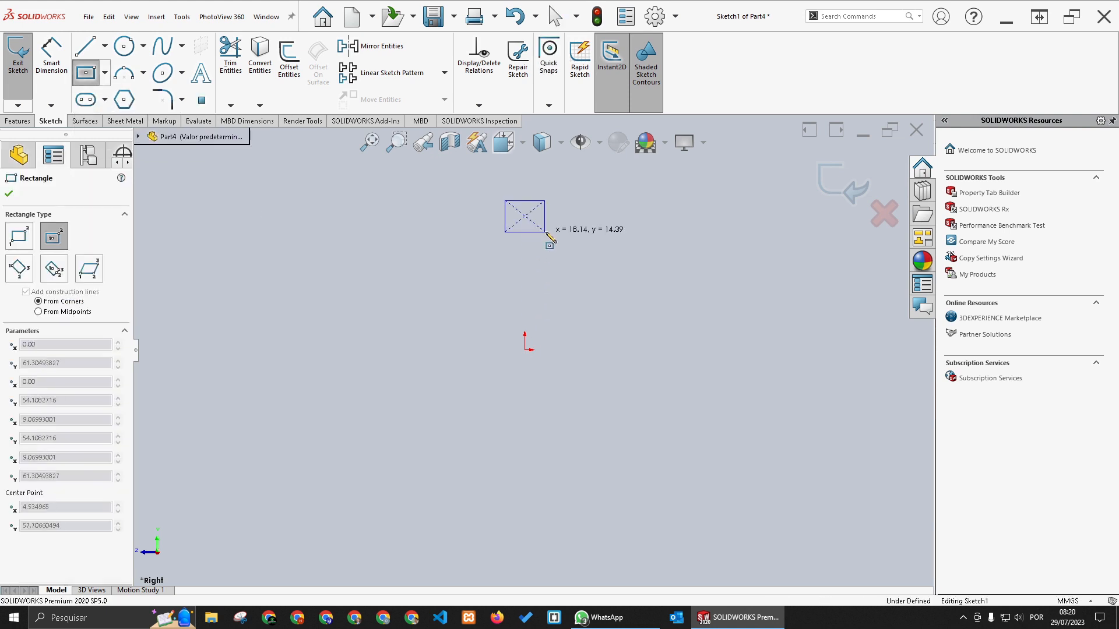
{"action": "left_click", "coordinate": [576, 235]}
{"action": "key", "text": "Escape"}
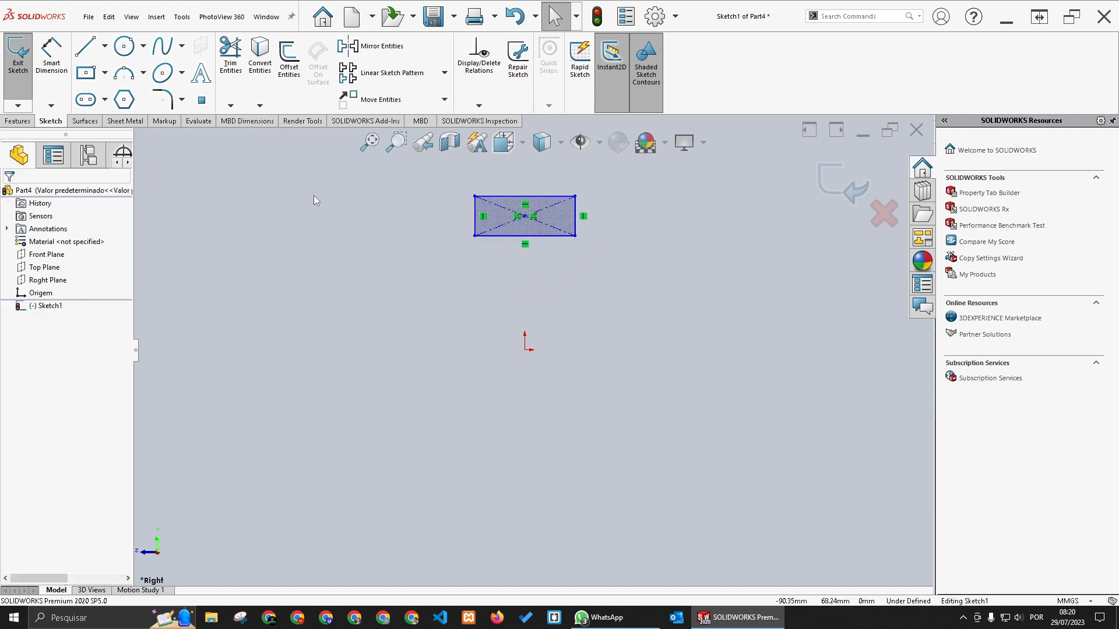
Sketch a horizontal centerline about 46 mm long passing through the origin beneath the rectangle
{"action": "left_click", "coordinate": [105, 46]}
{"action": "left_click", "coordinate": [111, 84]}
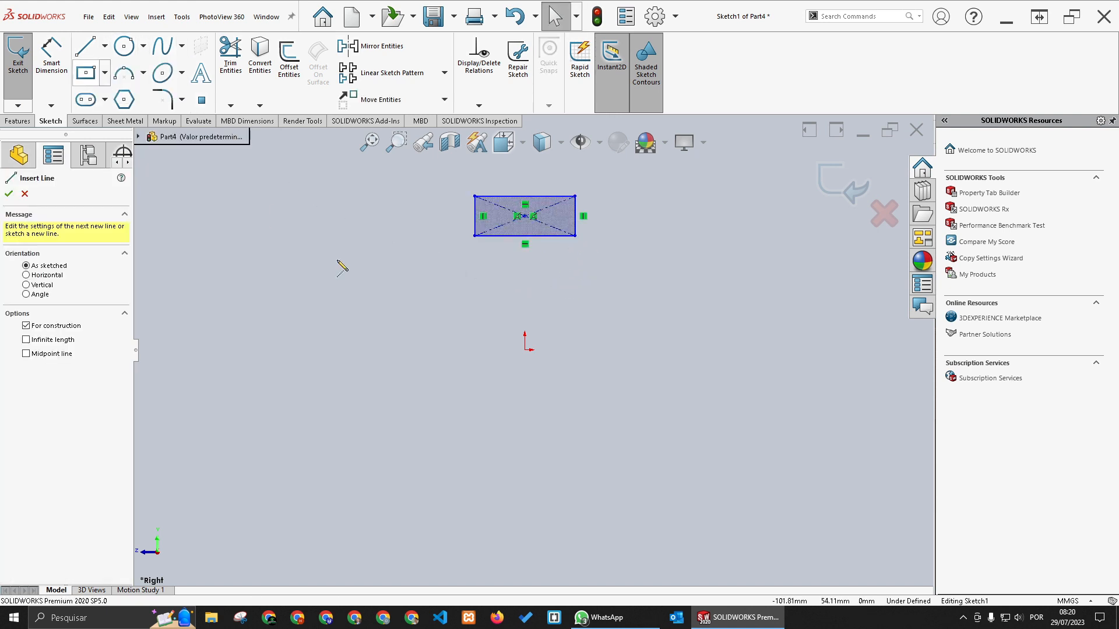
{"action": "left_click", "coordinate": [475, 351]}
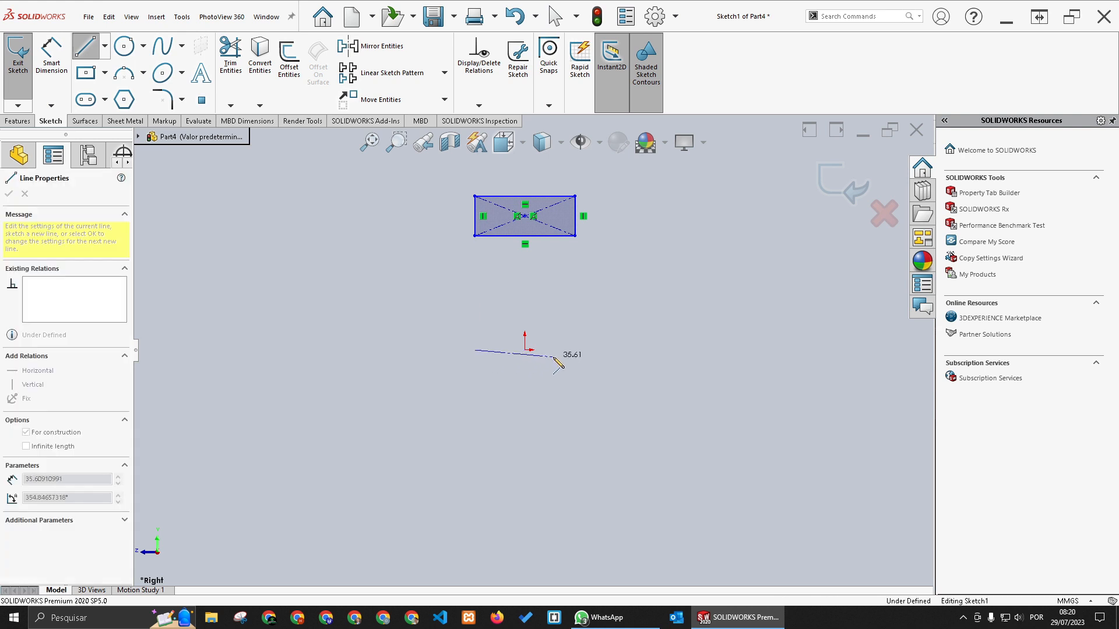
{"action": "left_click", "coordinate": [575, 350]}
{"action": "key", "text": "Escape"}
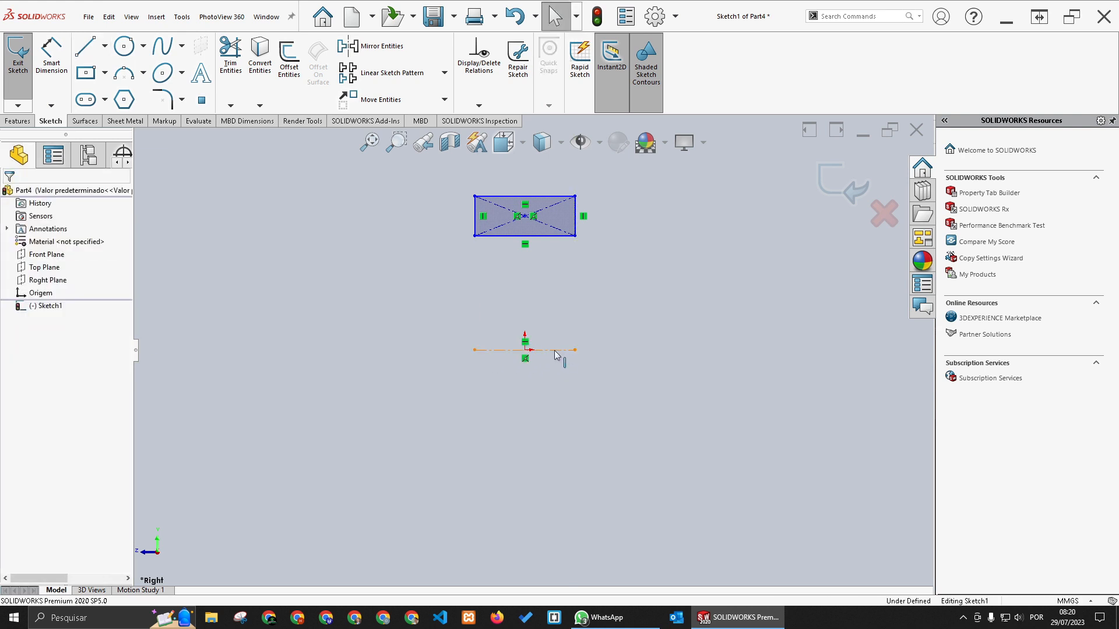
{"action": "left_click", "coordinate": [545, 351]}
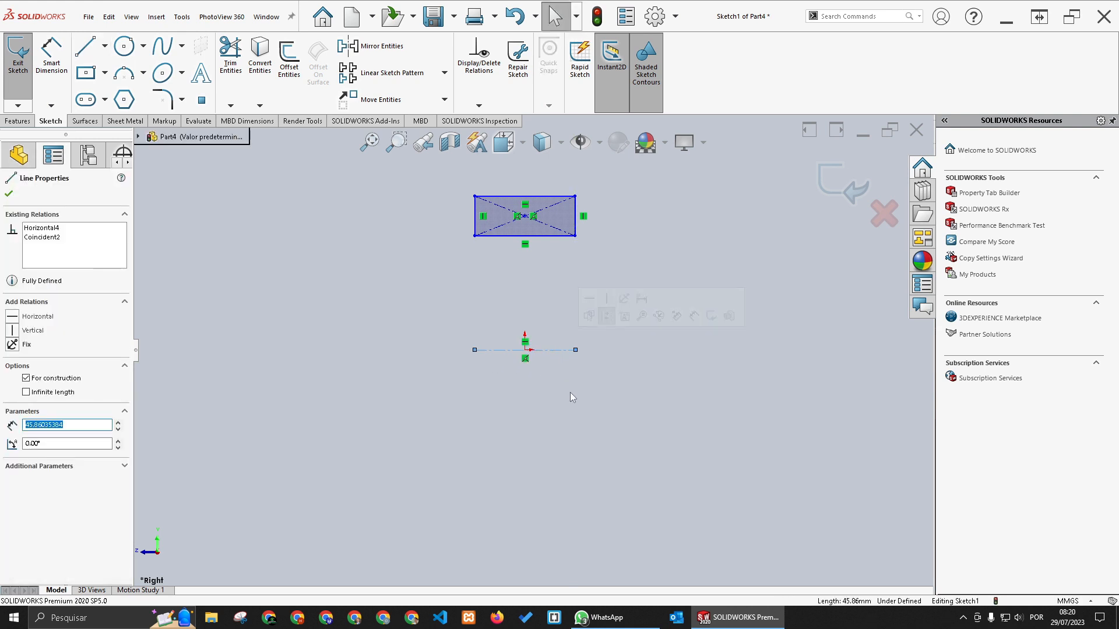
{"action": "left_click", "coordinate": [963, 618]}
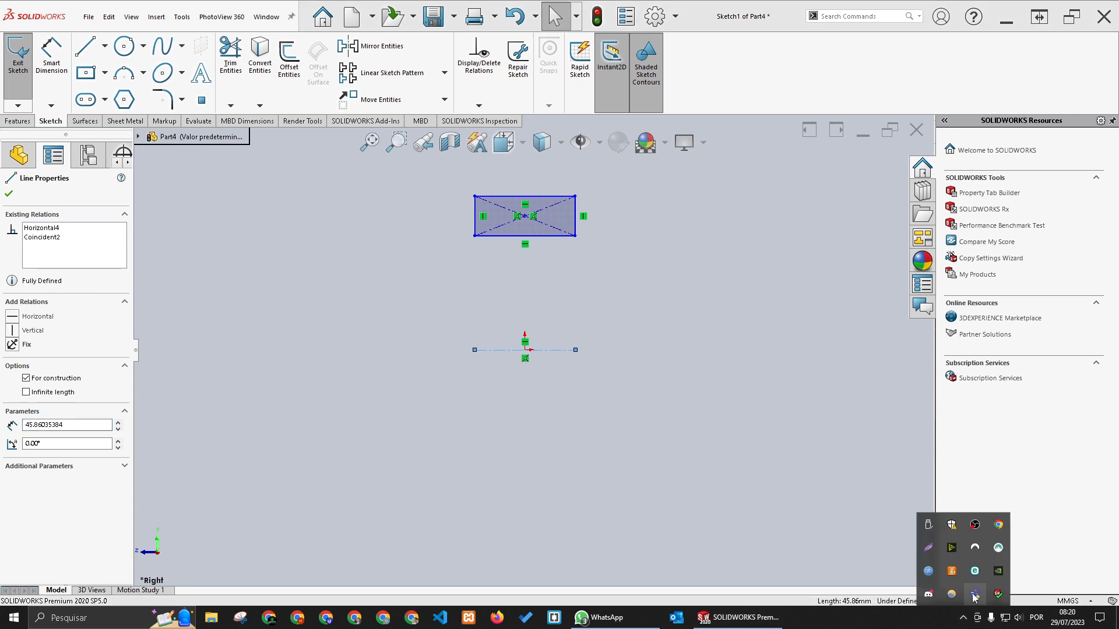
{"action": "left_click", "coordinate": [651, 514]}
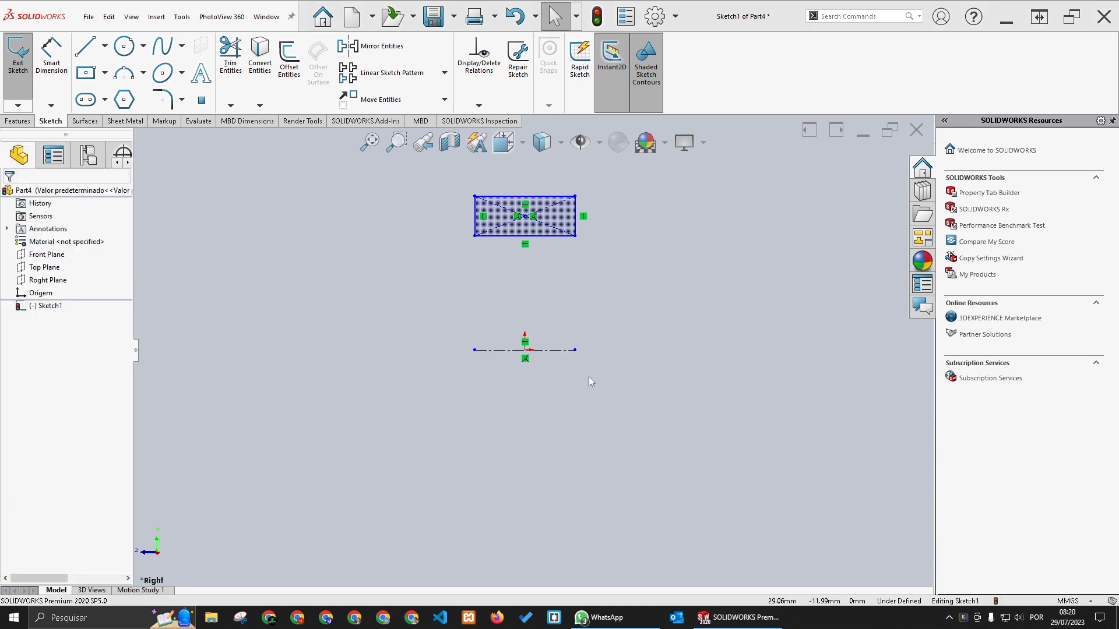
Add a Midpoint relation between the centerline and the origin, testing it by moving the line's endpoint
{"action": "left_click", "coordinate": [529, 350], "text": "ctrl"}
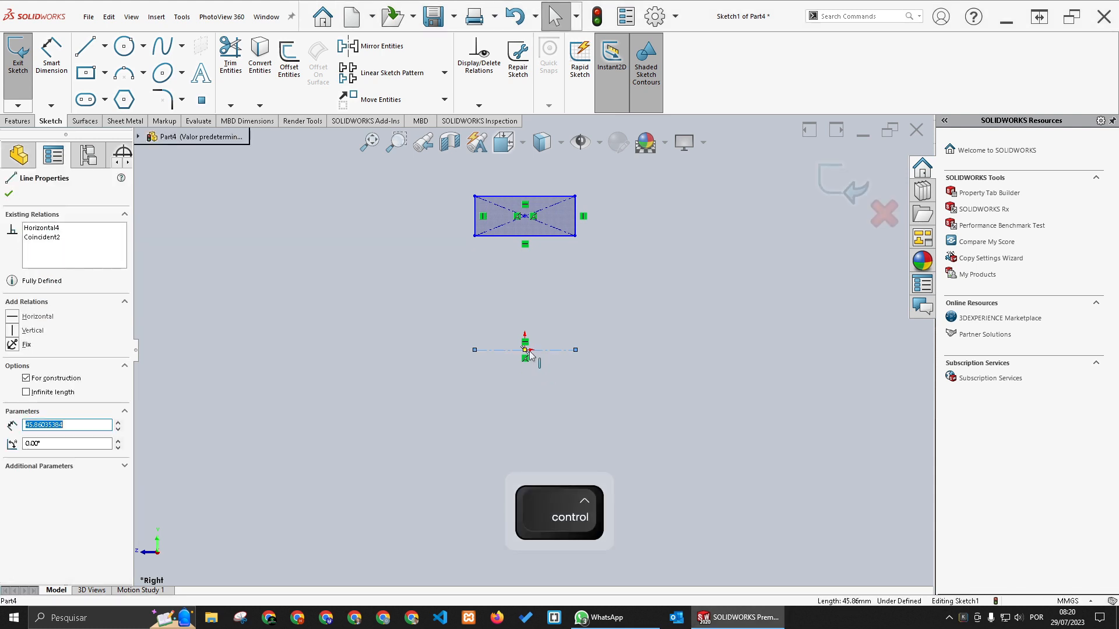
{"action": "left_click", "coordinate": [526, 350], "text": "ctrl"}
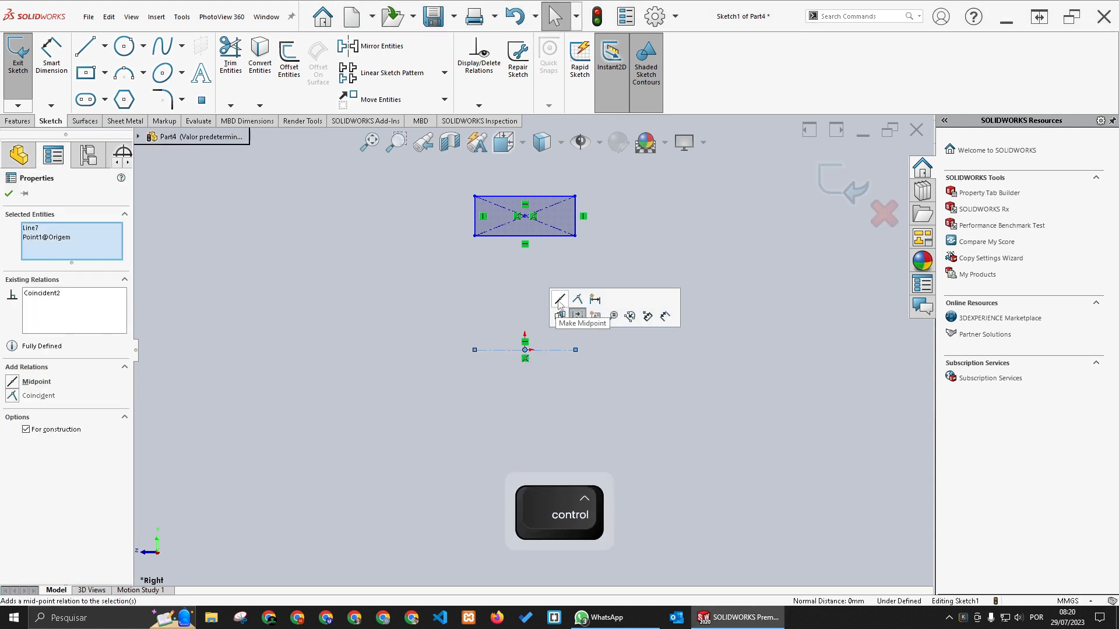
{"action": "left_click", "coordinate": [562, 366]}
{"action": "left_click", "coordinate": [576, 352]}
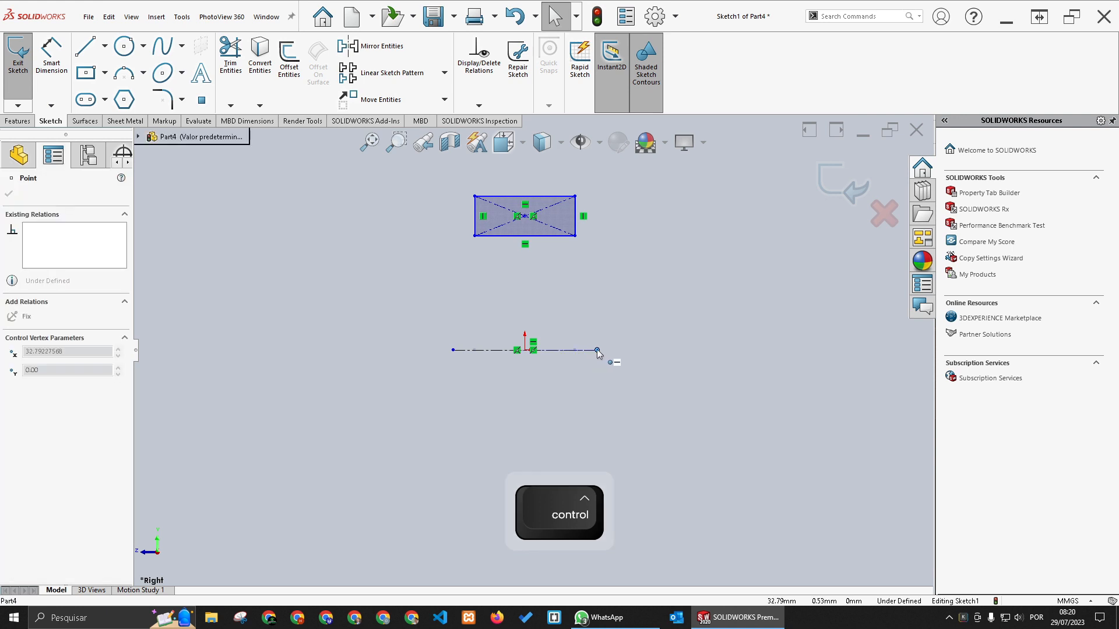
{"action": "left_click", "coordinate": [546, 374]}
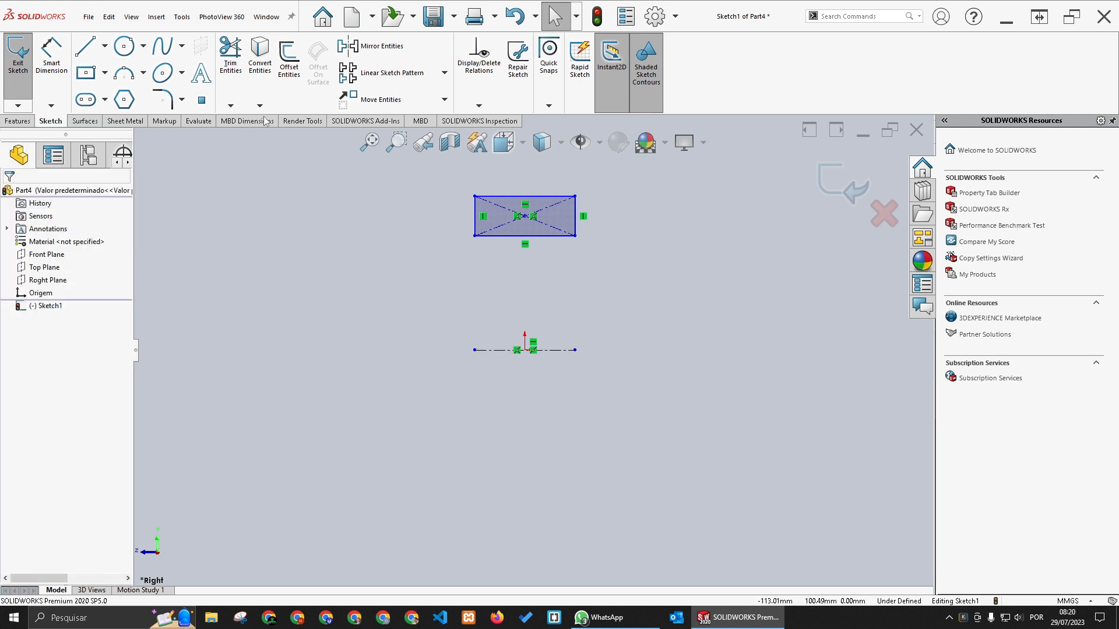
Dimension the rectangle's top edge to a width of 31 mm
{"action": "left_click", "coordinate": [51, 58]}
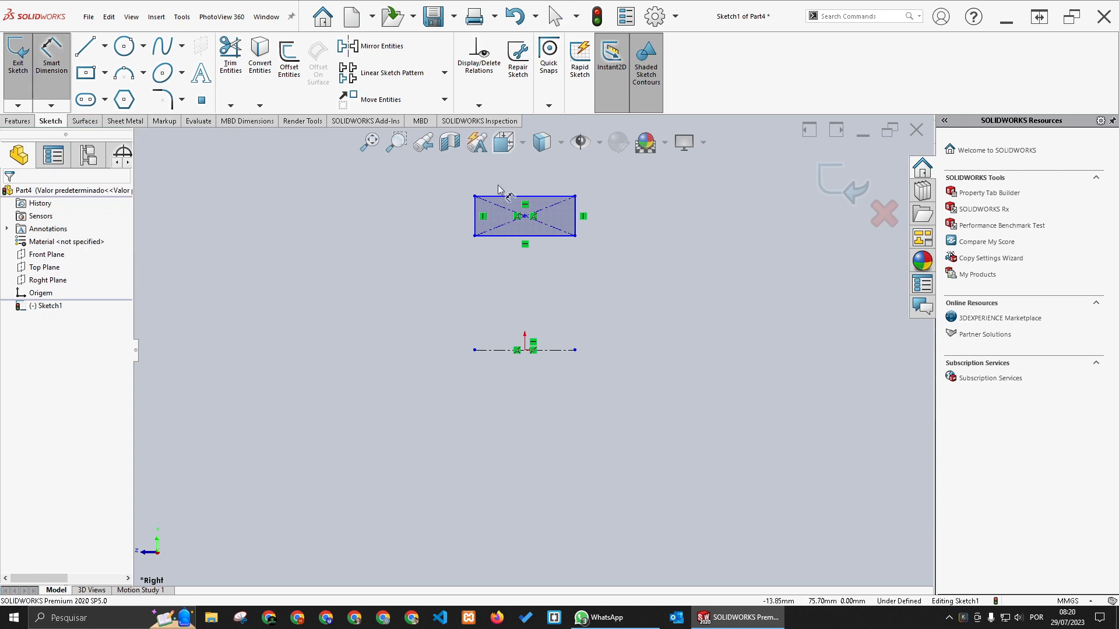
{"action": "left_click", "coordinate": [509, 198]}
{"action": "left_click", "coordinate": [514, 179]}
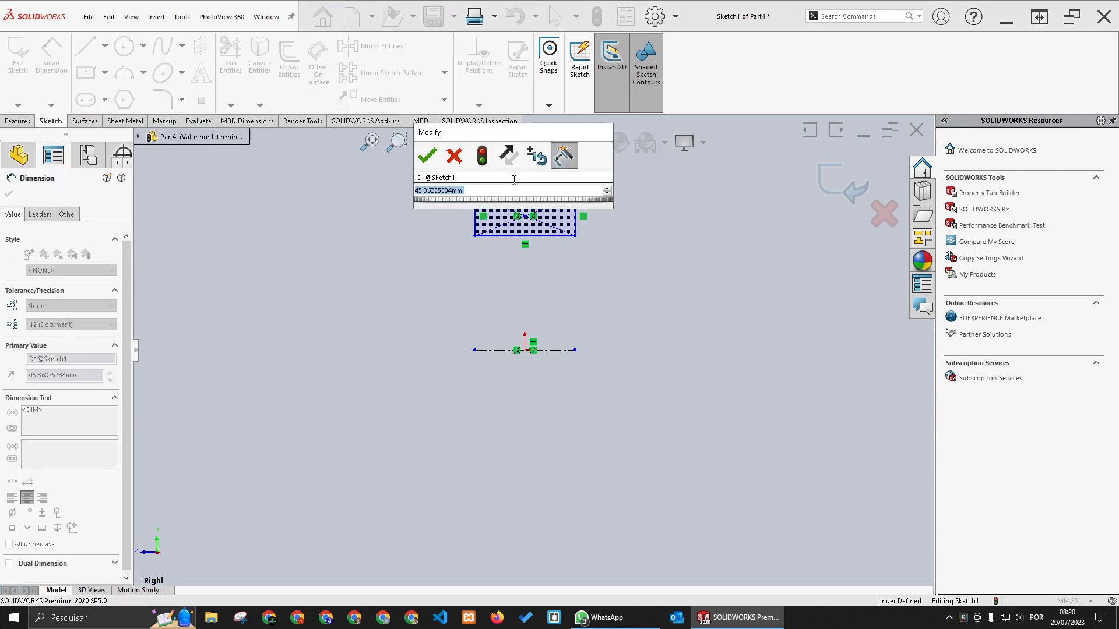
{"action": "type", "text": "31"}
{"action": "key", "text": "Return"}
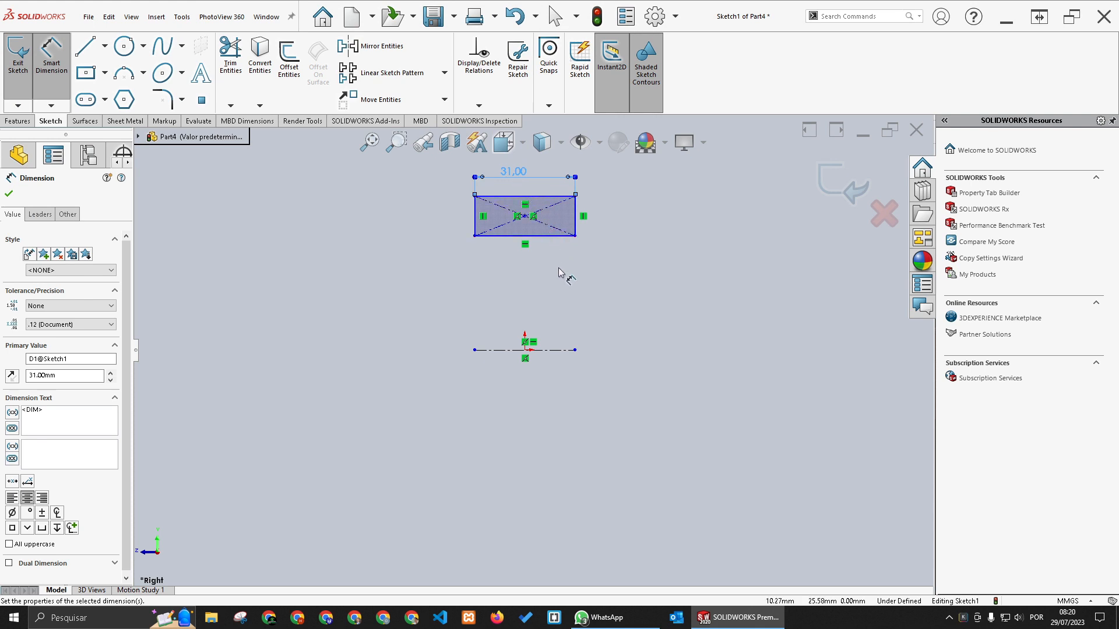
{"action": "key", "text": "Escape"}
{"action": "key", "text": "Escape"}
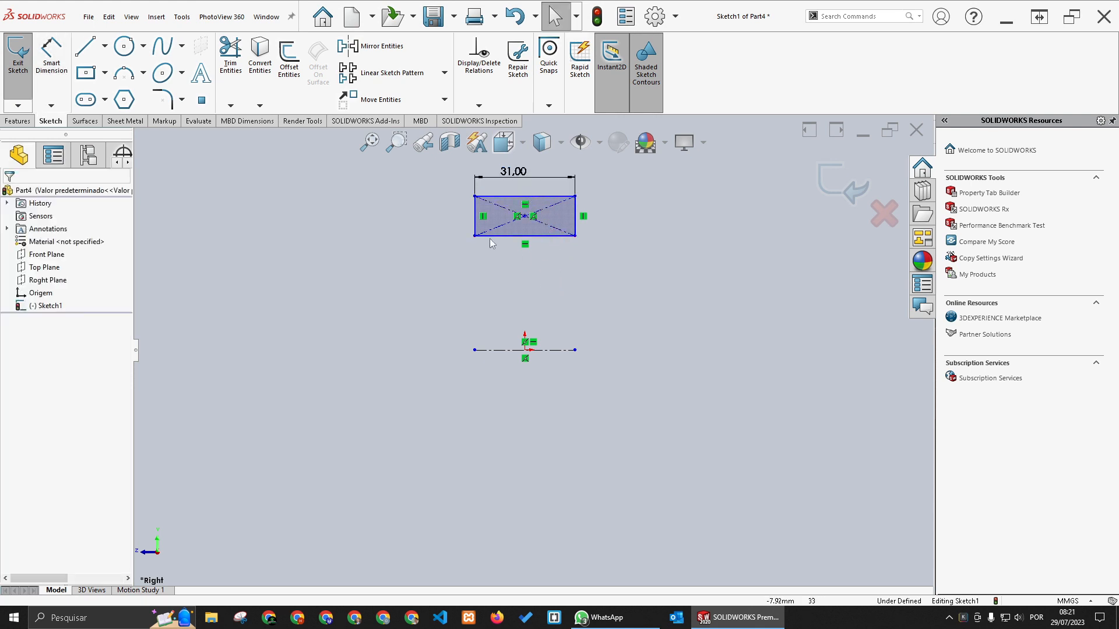
Sketch a 3-point arc with a radius of about 10 mm, bulging up into the rectangle with both ends on its bottom edge
{"action": "left_click", "coordinate": [124, 72]}
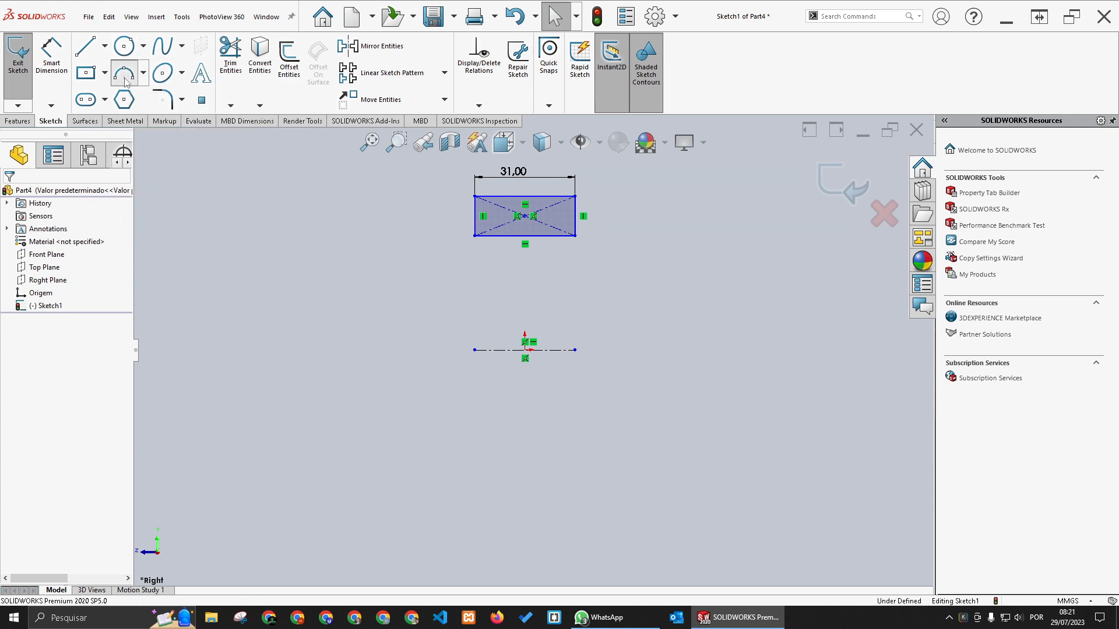
{"action": "left_click", "coordinate": [496, 236]}
{"action": "left_click", "coordinate": [548, 236]}
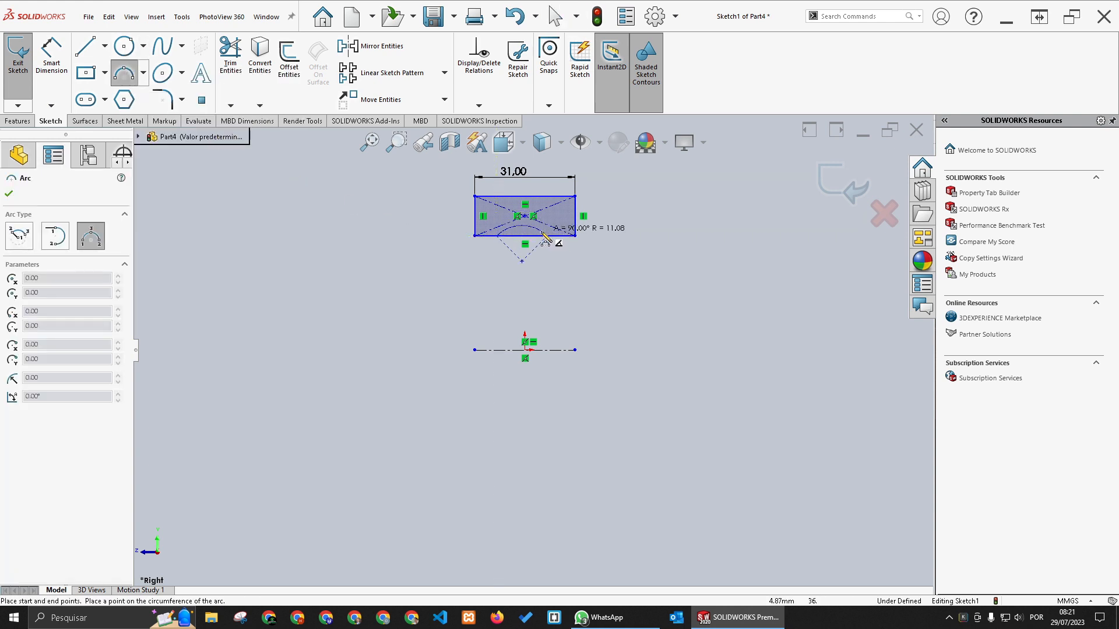
{"action": "scroll", "coordinate": [550, 239], "scroll_direction": "down", "scroll_amount": 4}
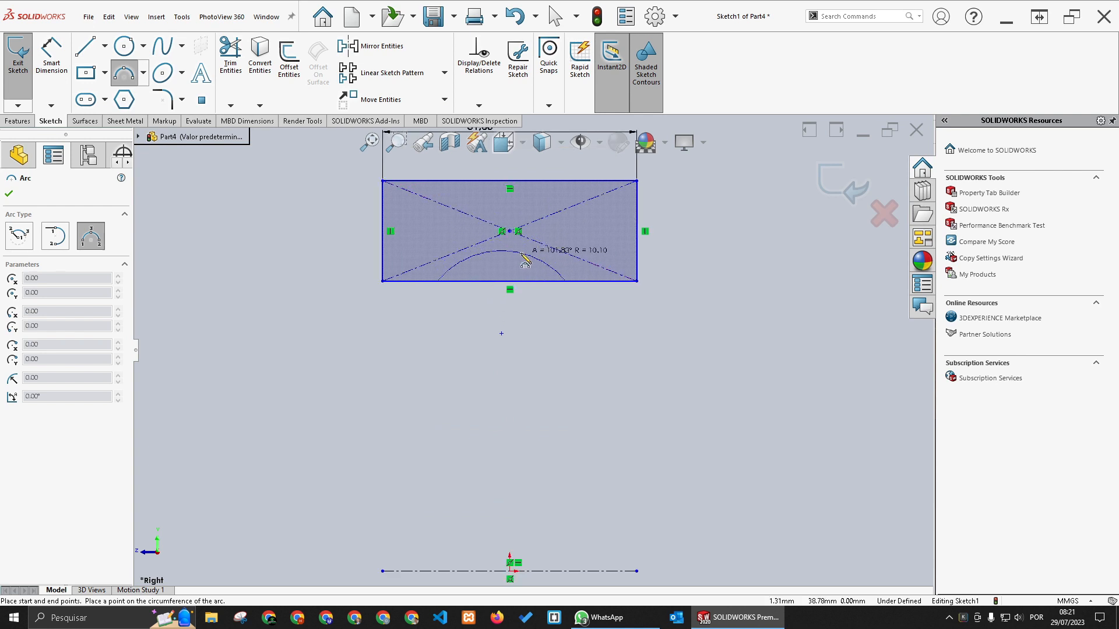
{"action": "left_click", "coordinate": [514, 253]}
{"action": "key", "text": "Escape"}
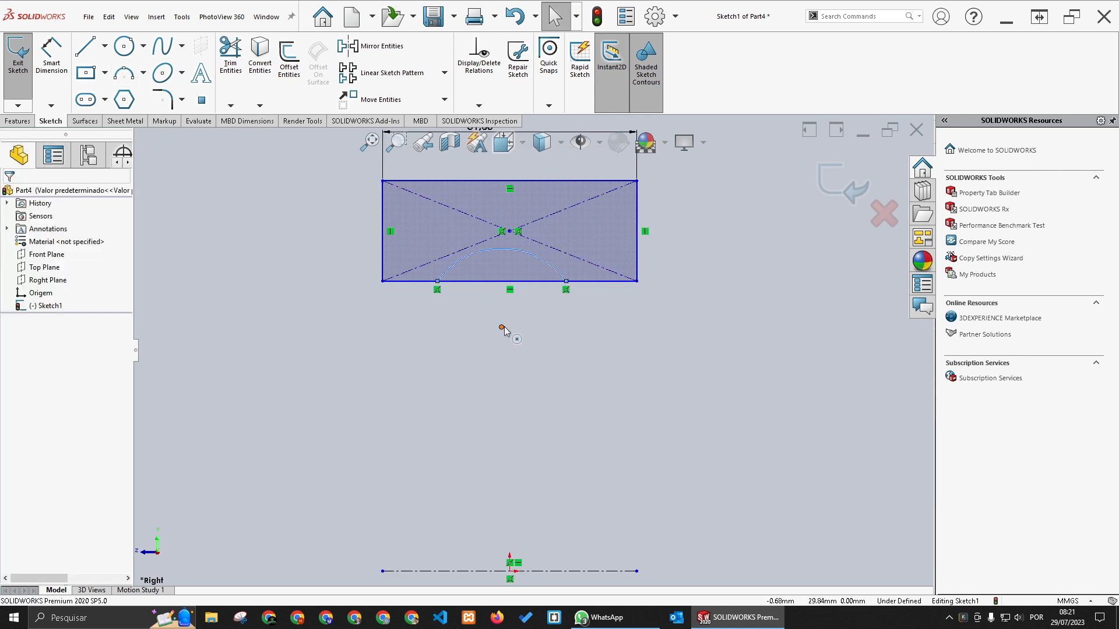
Add a Vertical relation between the arc's center point and the rectangle's center point
{"action": "left_click", "coordinate": [501, 328]}
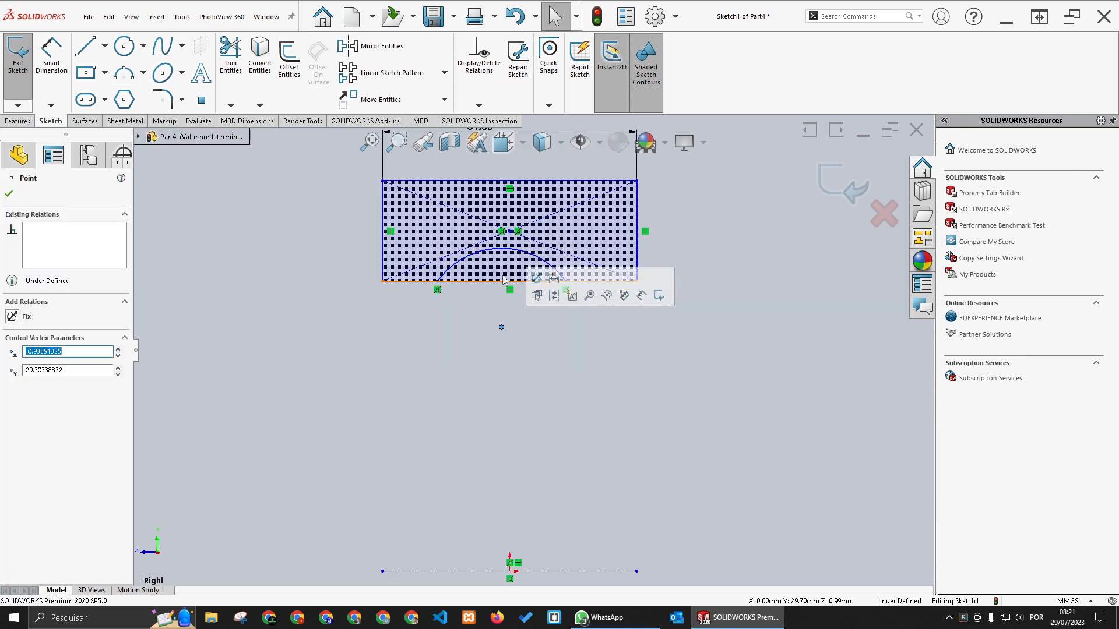
{"action": "left_click", "coordinate": [511, 234], "text": "ctrl"}
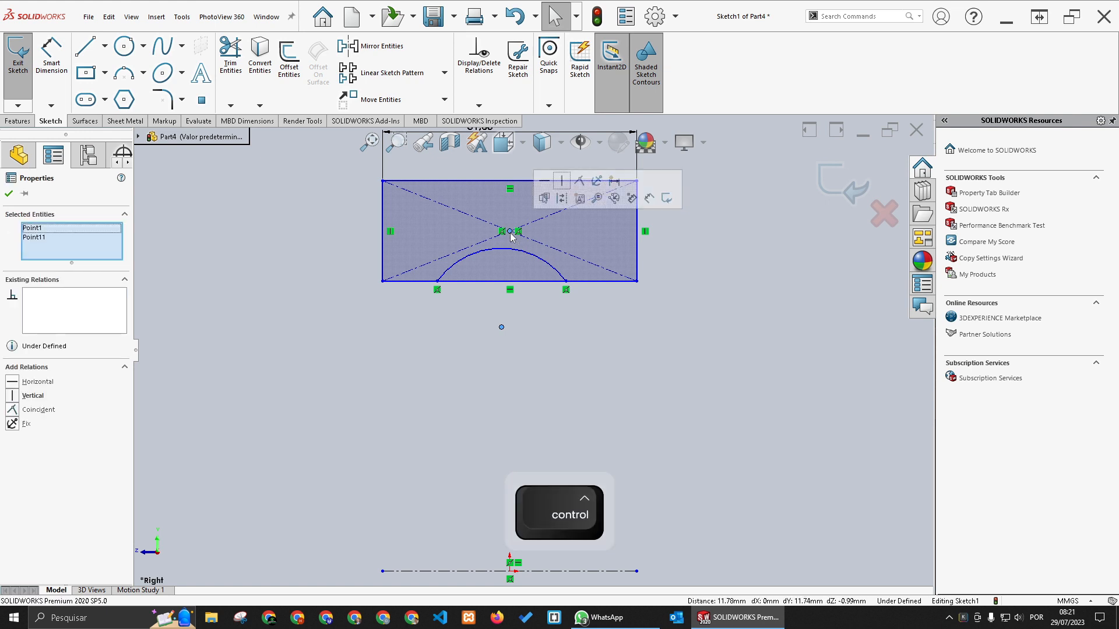
{"action": "left_click", "coordinate": [562, 181]}
{"action": "left_click", "coordinate": [557, 323]}
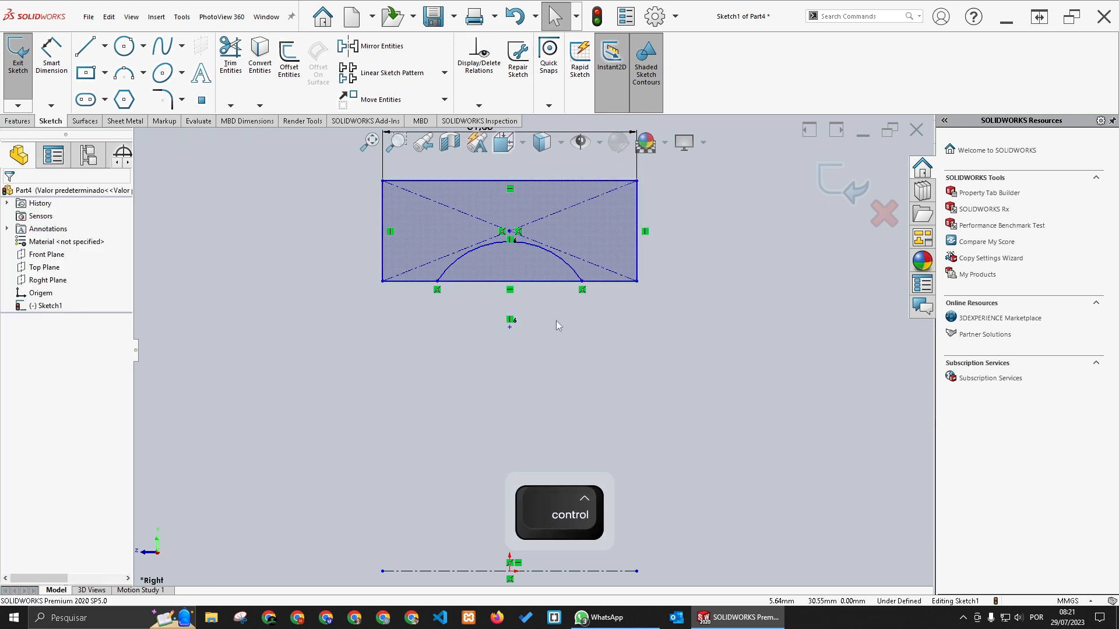
Dimension the distance from the arc's center point to the rectangle's bottom edge as 8 mm
{"action": "left_click", "coordinate": [51, 56]}
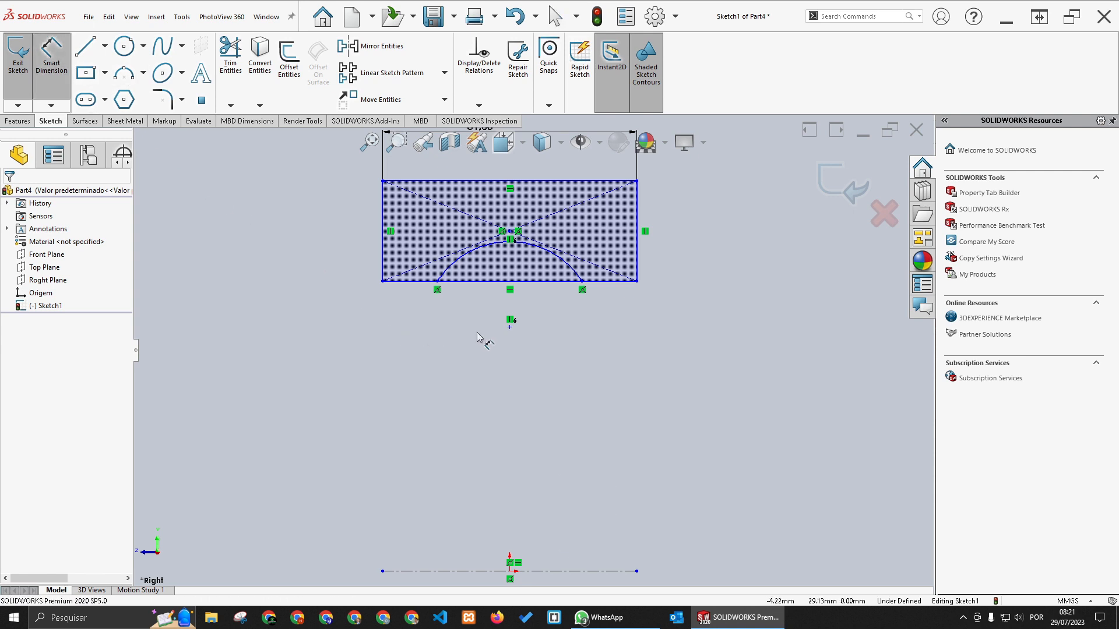
{"action": "left_click", "coordinate": [510, 327]}
{"action": "left_click", "coordinate": [600, 282]}
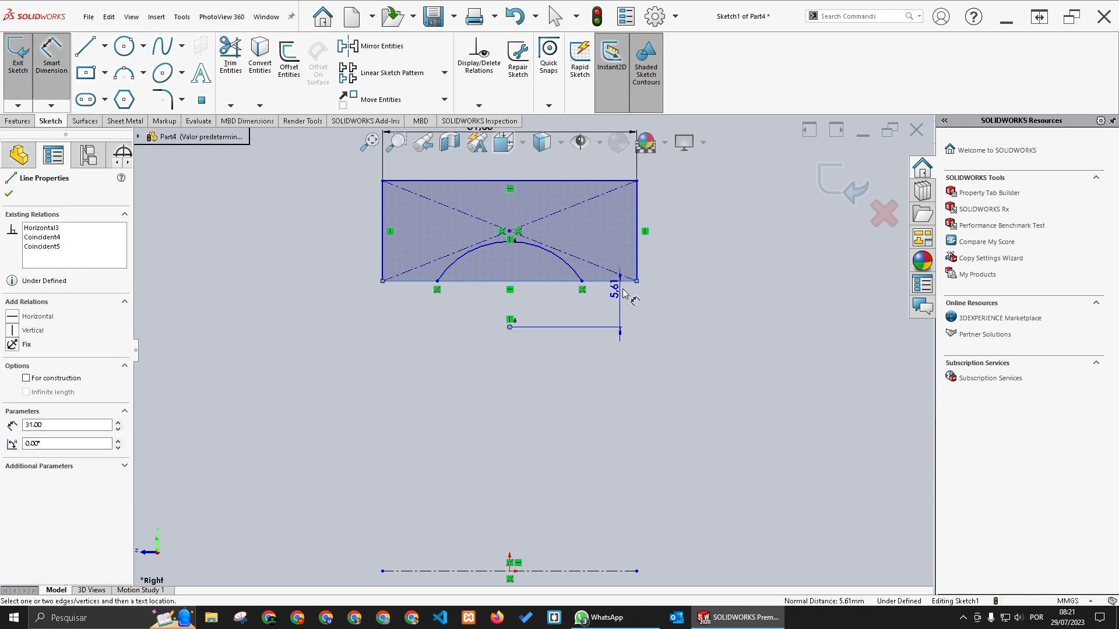
{"action": "left_click", "coordinate": [665, 306]}
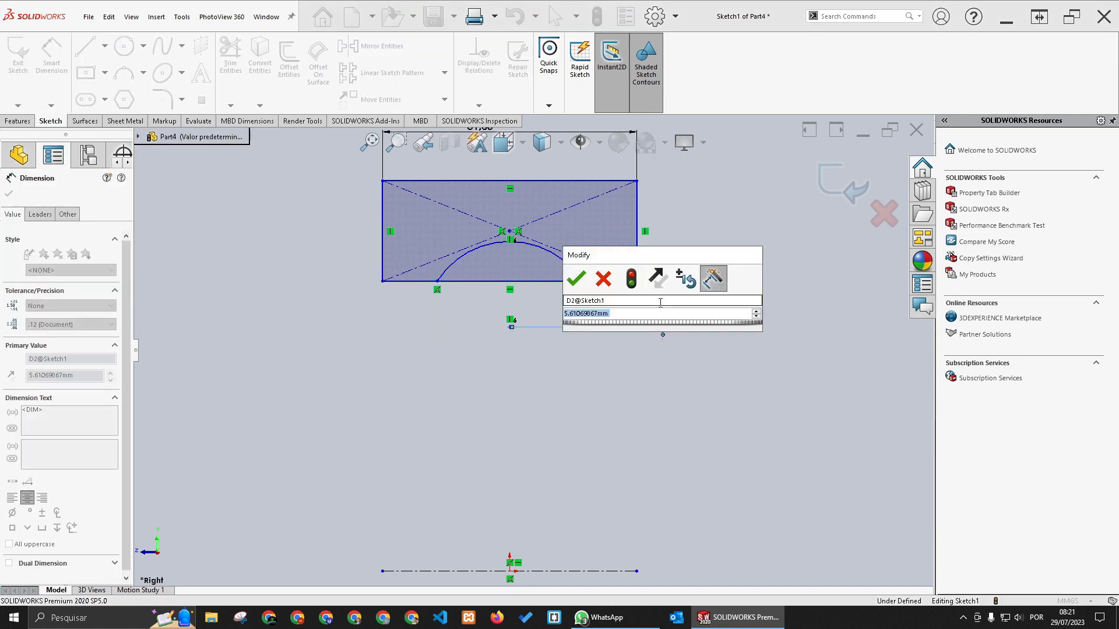
{"action": "type", "text": "8"}
{"action": "key", "text": "Return"}
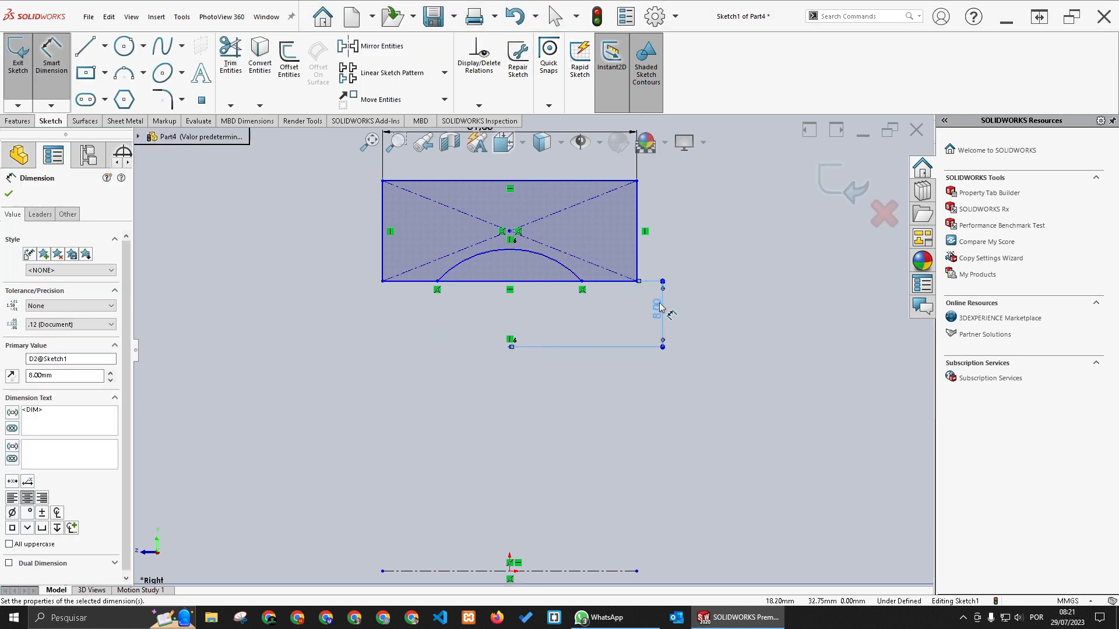
Dimension the groove arc's radius as 12 mm
{"action": "left_click", "coordinate": [539, 261]}
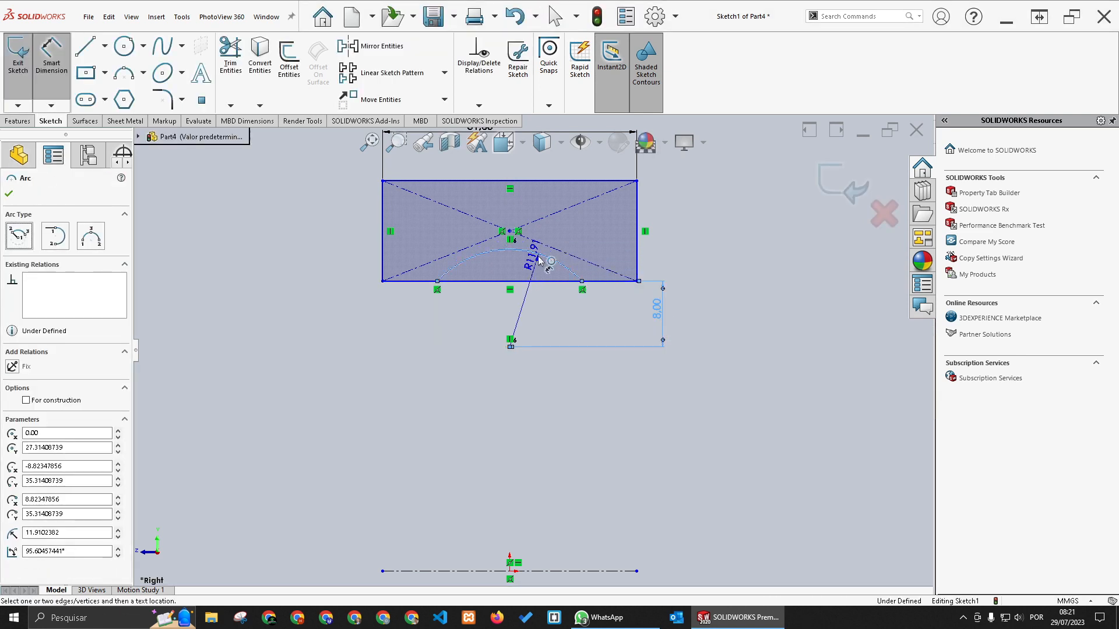
{"action": "left_click", "coordinate": [679, 217]}
{"action": "type", "text": "12"}
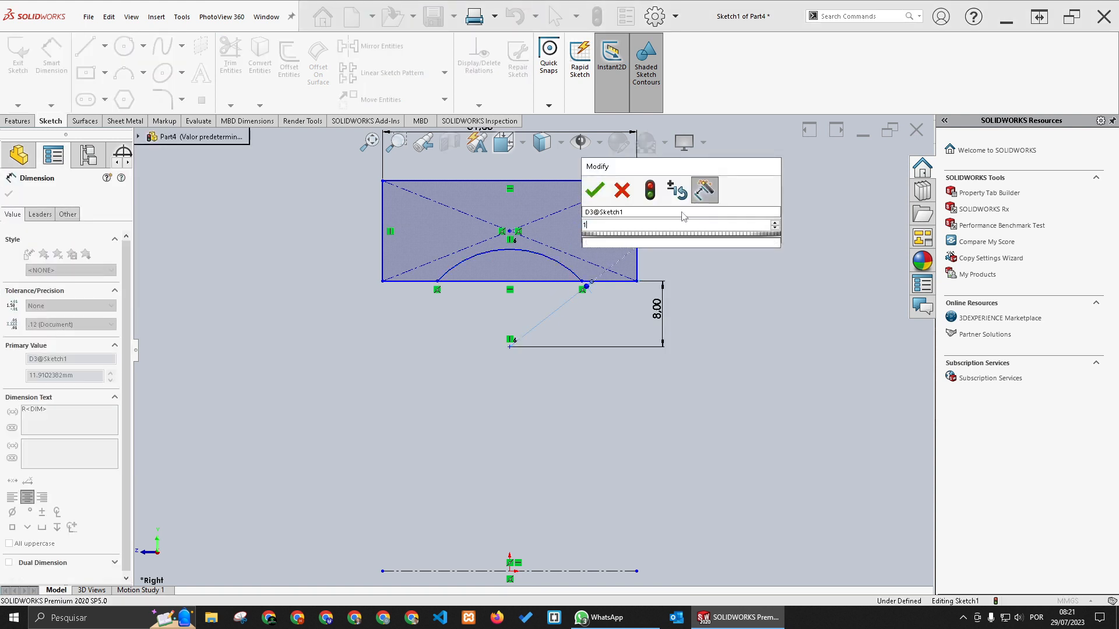
{"action": "key", "text": "Return"}
{"action": "scroll", "coordinate": [532, 351], "scroll_direction": "up", "scroll_amount": 3}
{"action": "scroll", "coordinate": [555, 382], "scroll_direction": "up", "scroll_amount": 2}
{"action": "scroll", "coordinate": [561, 399], "scroll_direction": "down", "scroll_amount": 2}
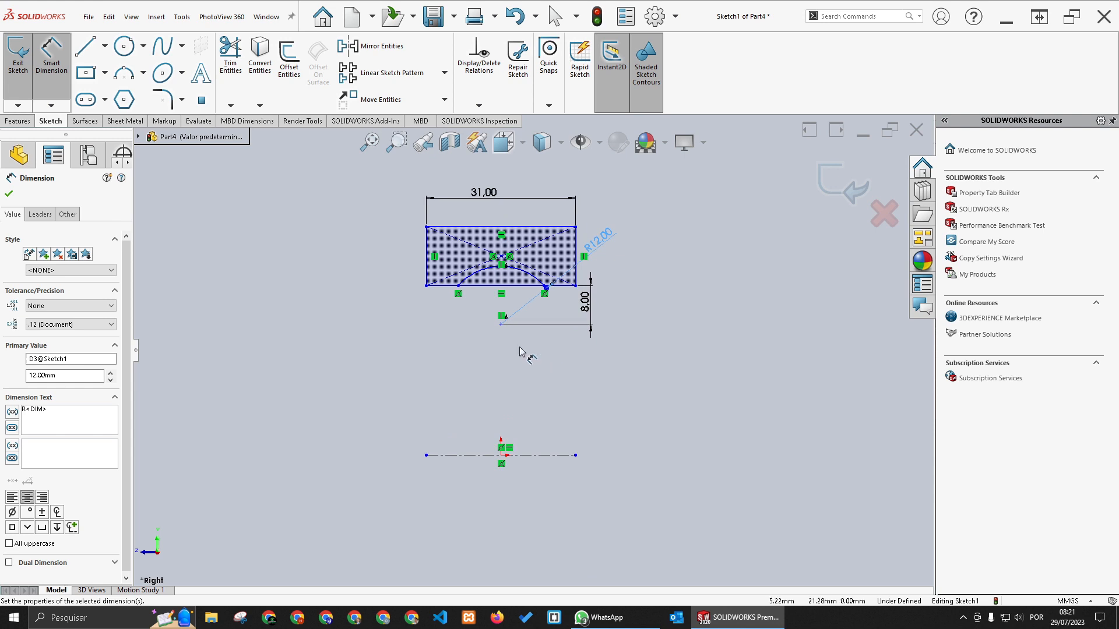
{"action": "left_click", "coordinate": [466, 232]}
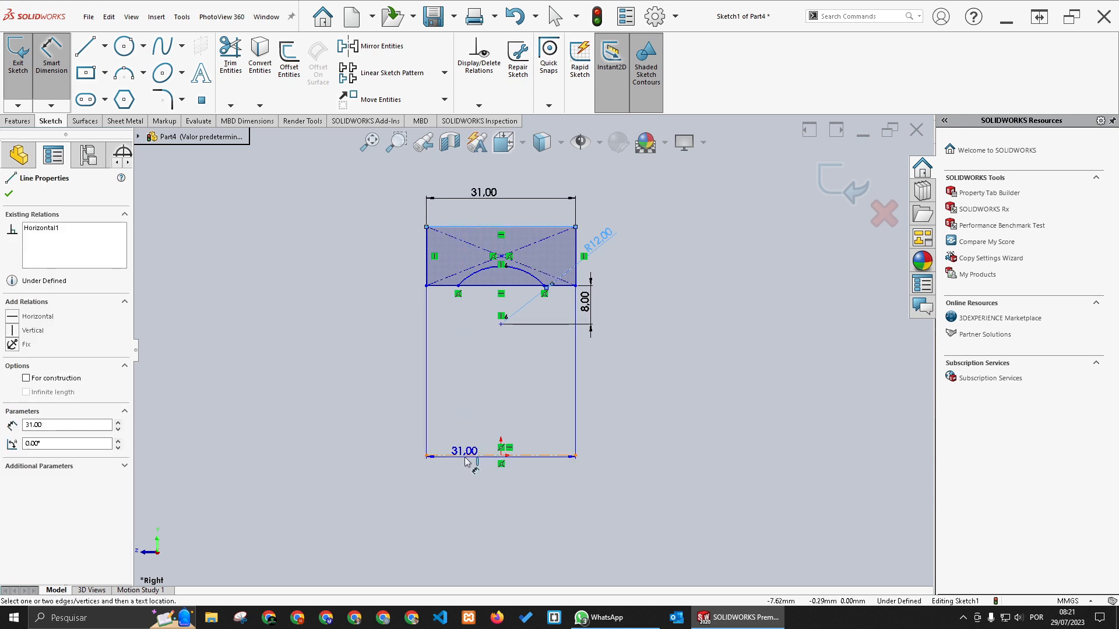
{"action": "left_click", "coordinate": [347, 473]}
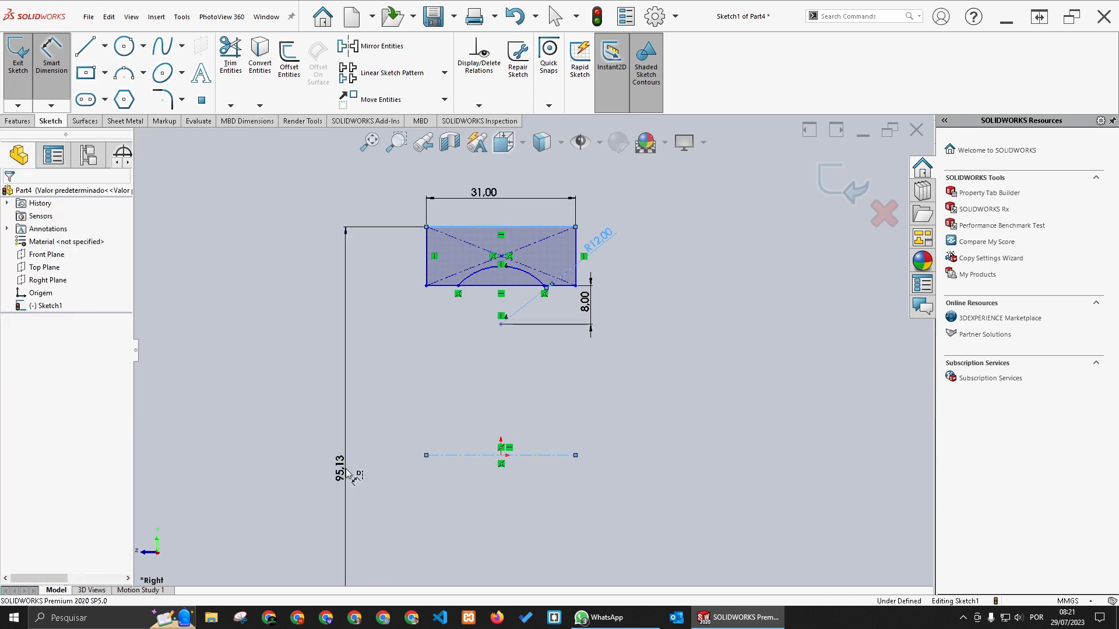
{"action": "key", "text": "Return"}
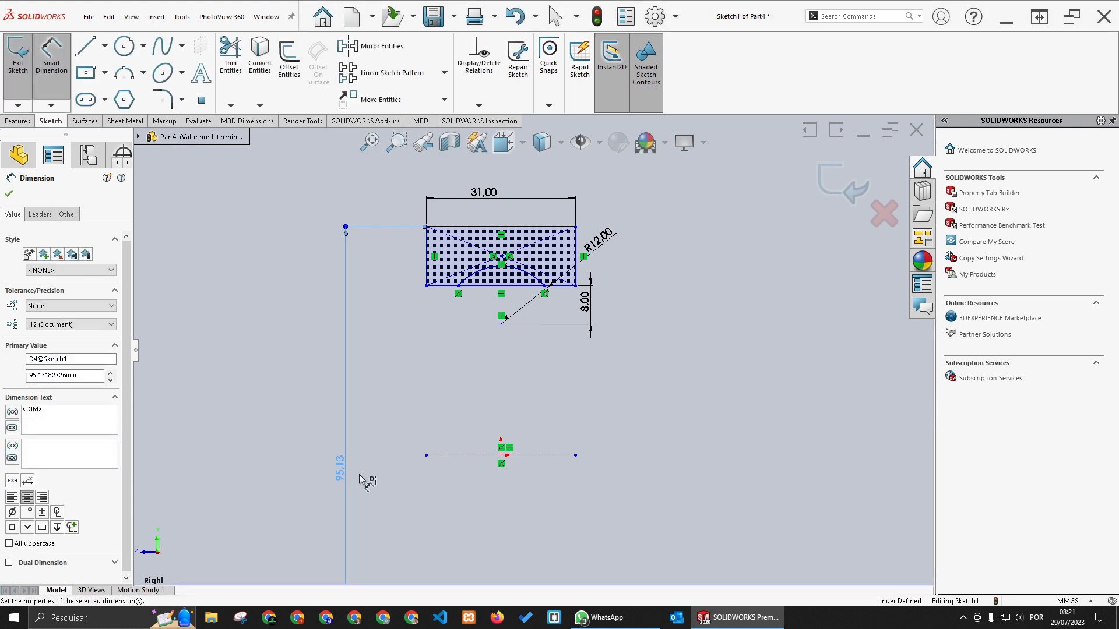
{"action": "left_click_drag", "start_coordinate": [343, 473], "coordinate": [326, 473]}
{"action": "key", "text": "Delete"}
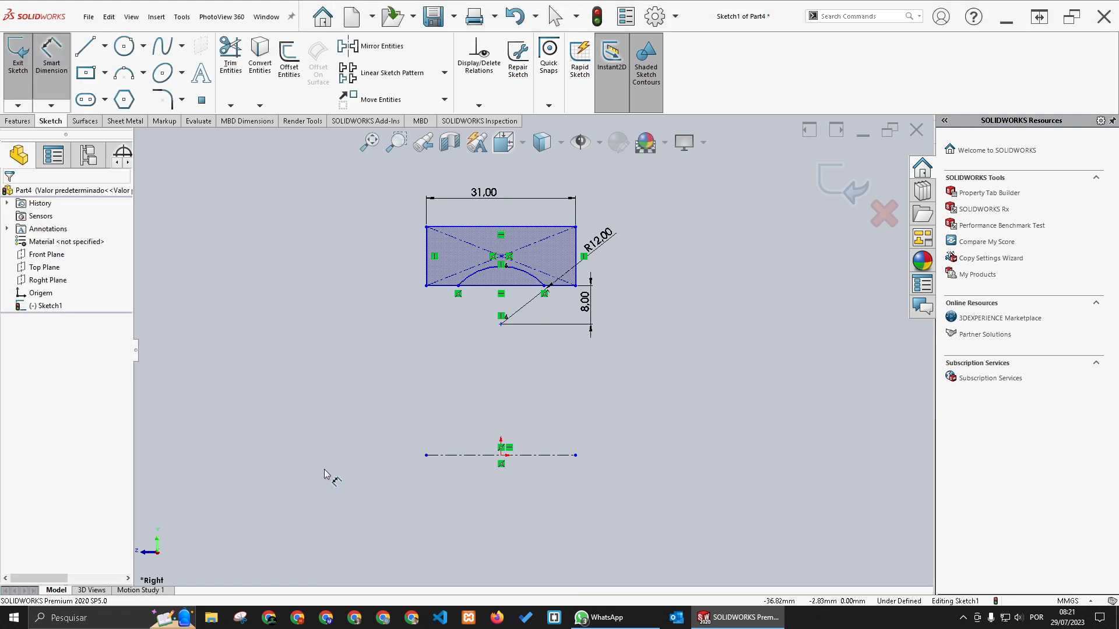
Dimension the distance from the rectangle's top edge to the horizontal centerline as 65 mm
{"action": "left_click", "coordinate": [472, 228]}
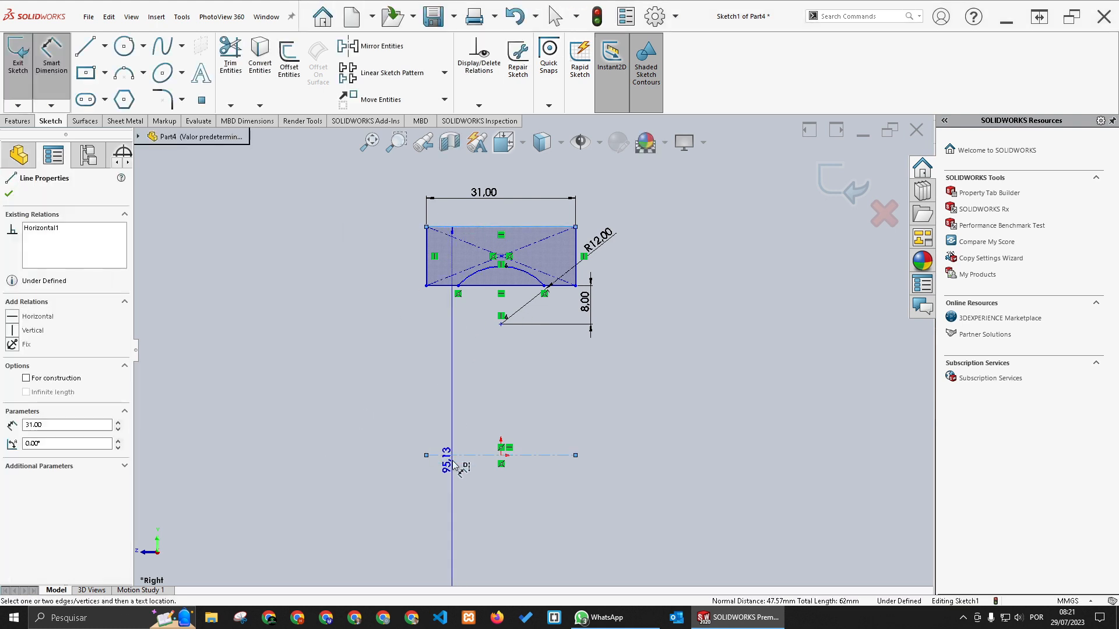
{"action": "left_click", "coordinate": [458, 456]}
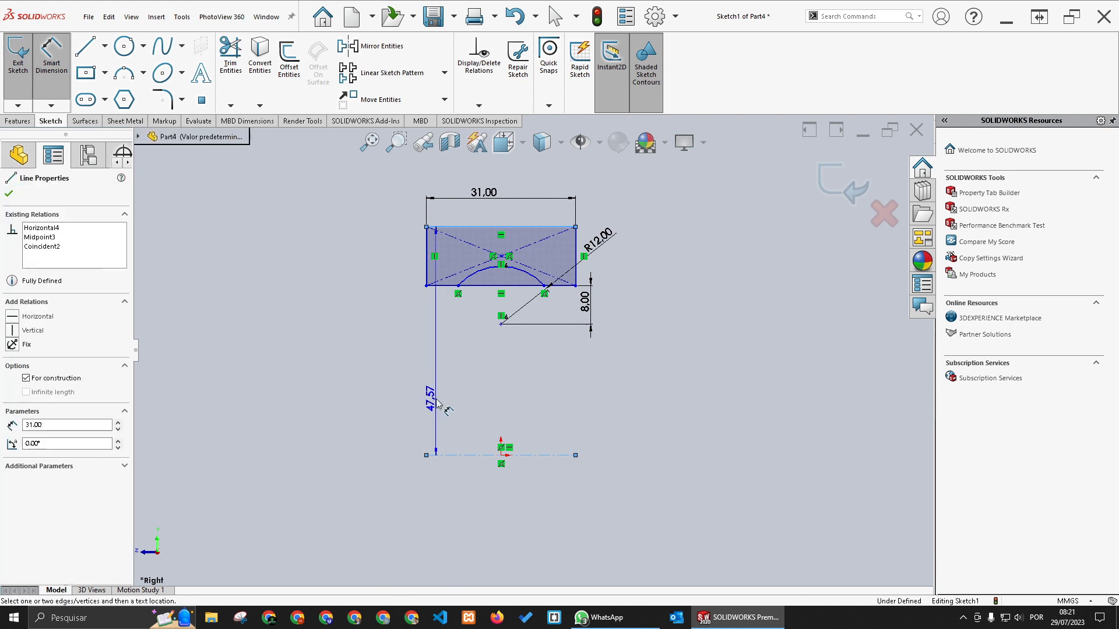
{"action": "left_click", "coordinate": [385, 339]}
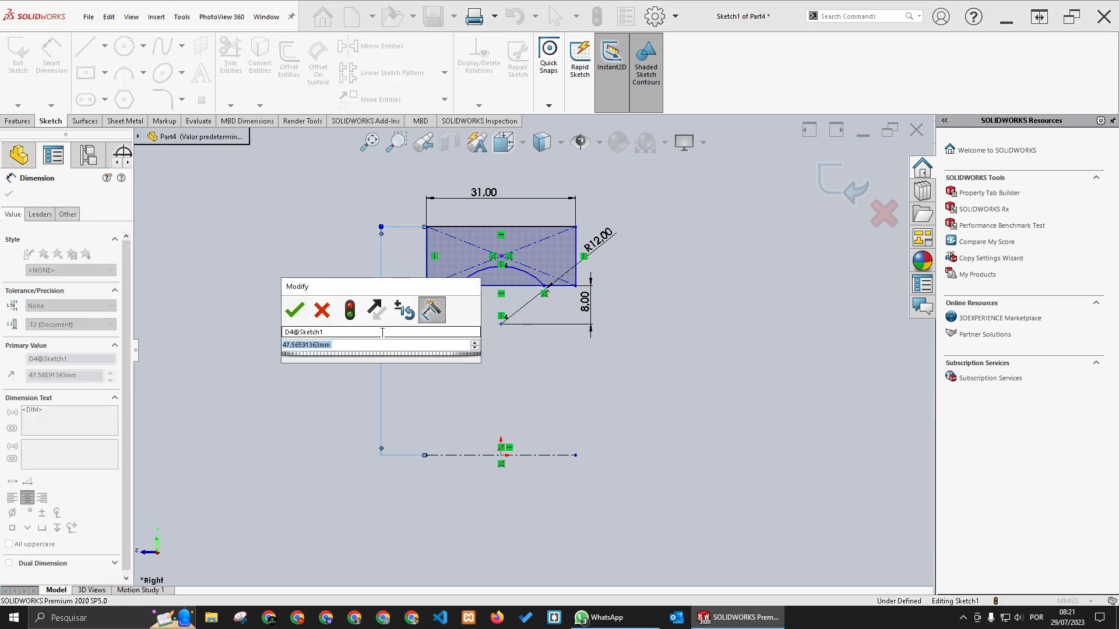
{"action": "type", "text": "65"}
{"action": "key", "text": "Return"}
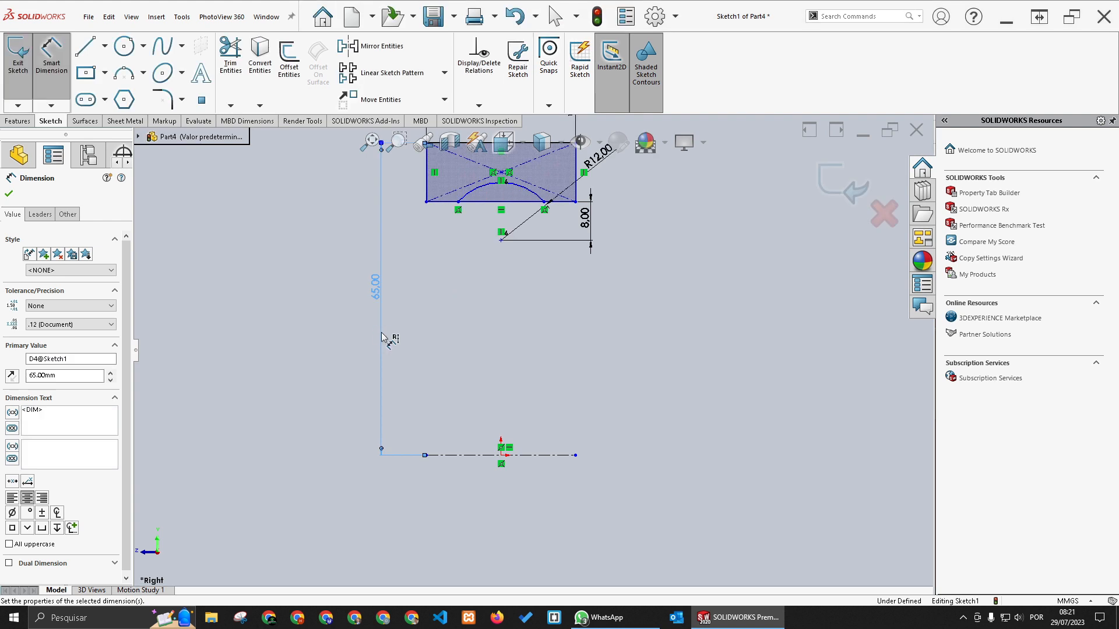
{"action": "scroll", "coordinate": [513, 312], "scroll_direction": "down", "scroll_amount": 2}
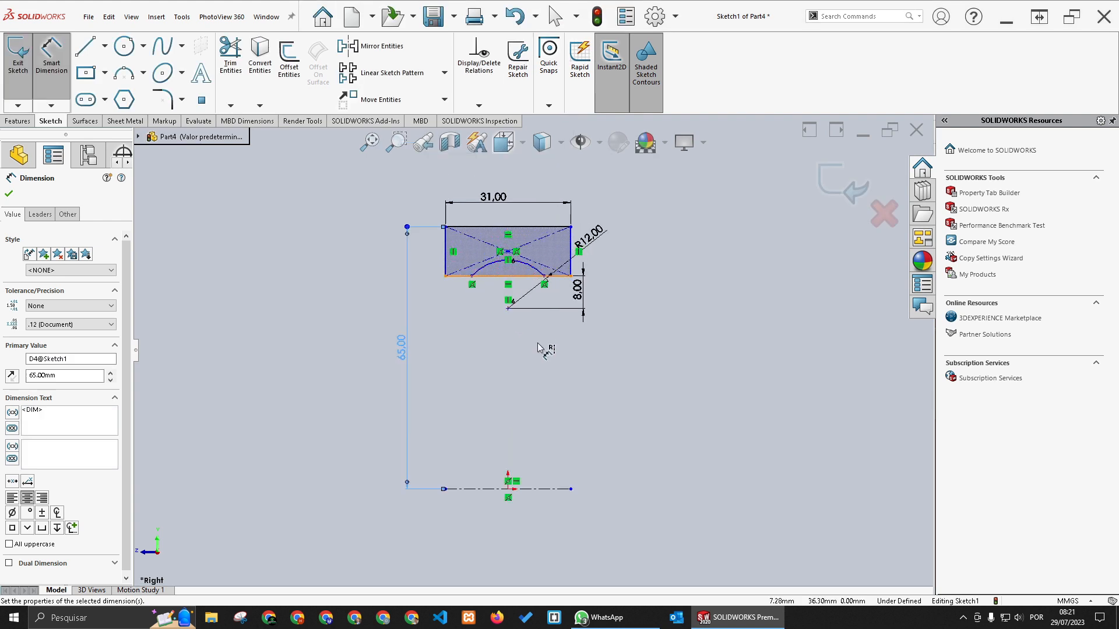
{"action": "scroll", "coordinate": [540, 333], "scroll_direction": "down", "scroll_amount": 1}
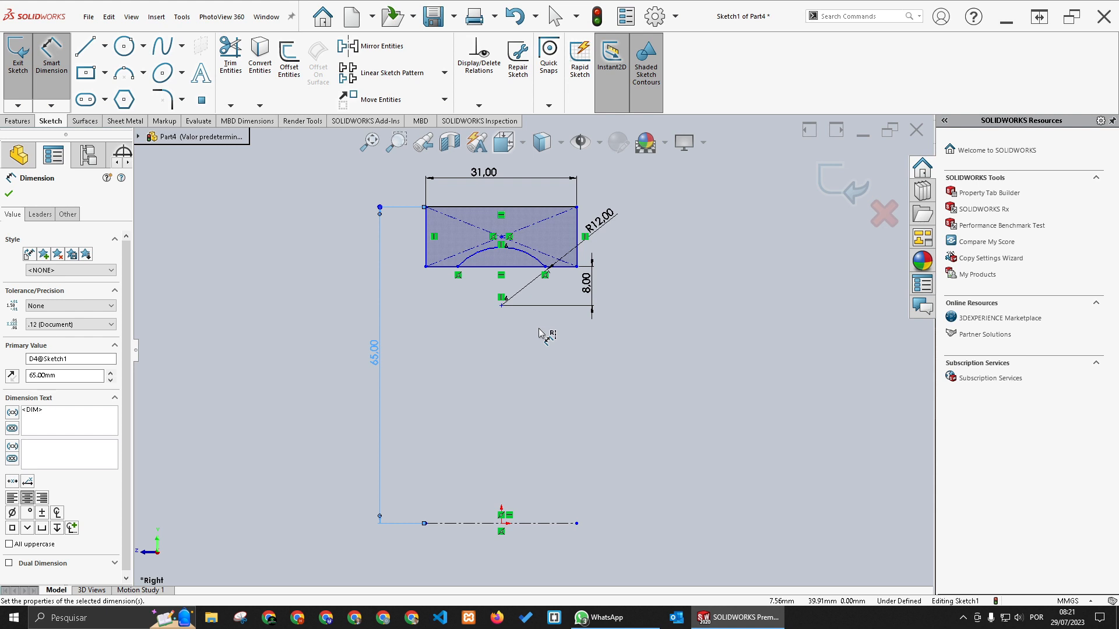
{"action": "key", "text": "Escape"}
{"action": "key", "text": "Escape"}
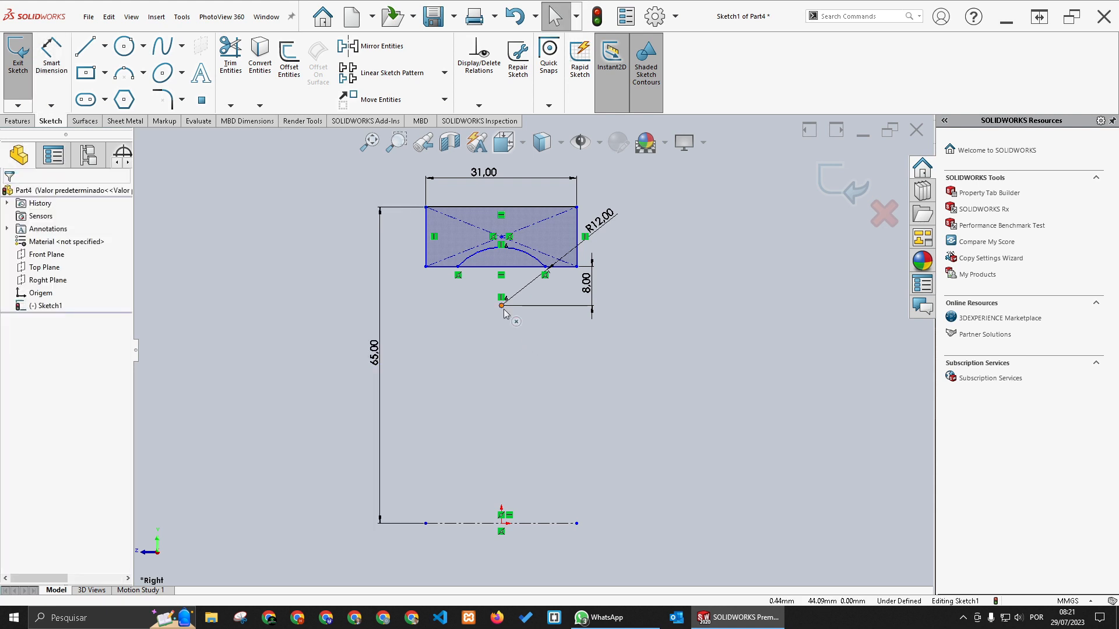
Sketch a vertical centerline from the groove arc's center point down to the origin on the horizontal centerline
{"action": "left_click", "coordinate": [501, 306]}
{"action": "left_click", "coordinate": [513, 372]}
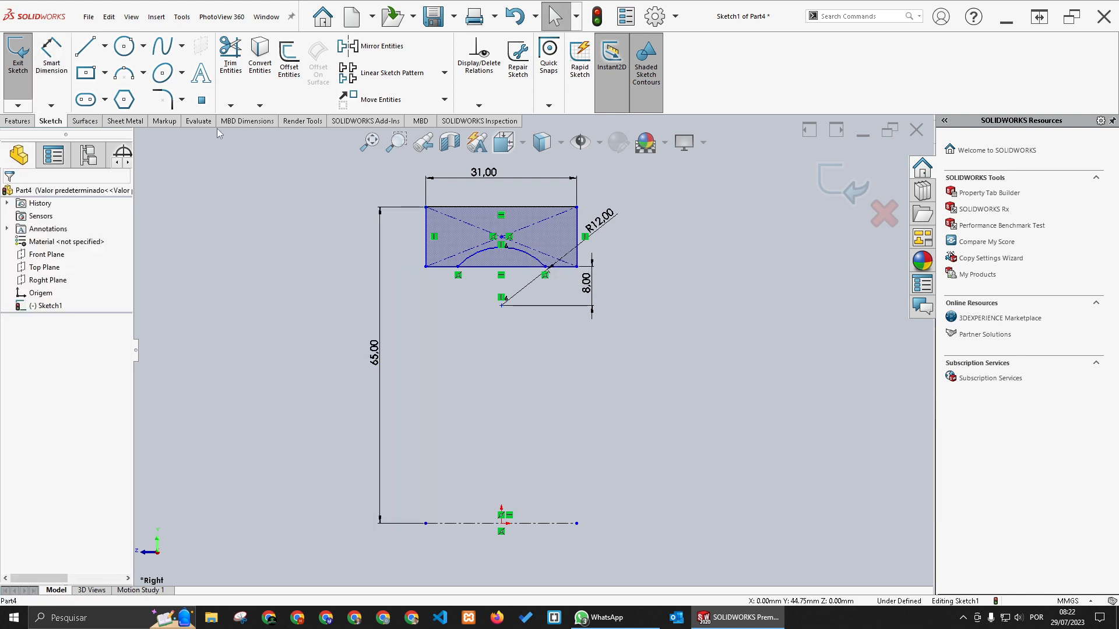
{"action": "left_click", "coordinate": [105, 46]}
{"action": "left_click", "coordinate": [112, 80]}
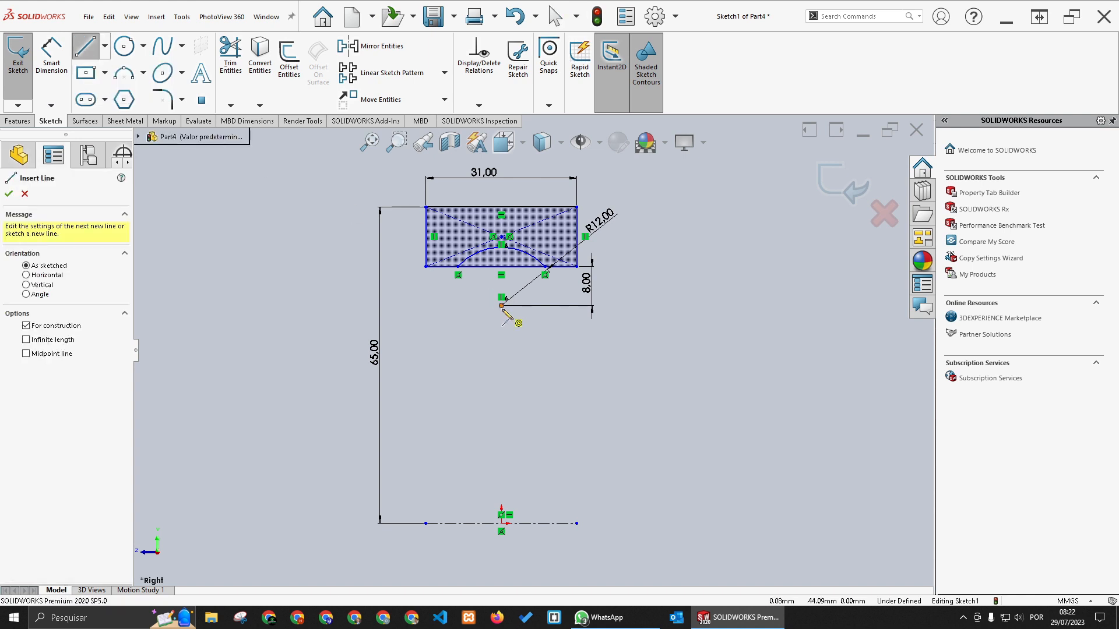
{"action": "left_click", "coordinate": [502, 306]}
{"action": "left_click", "coordinate": [502, 523]}
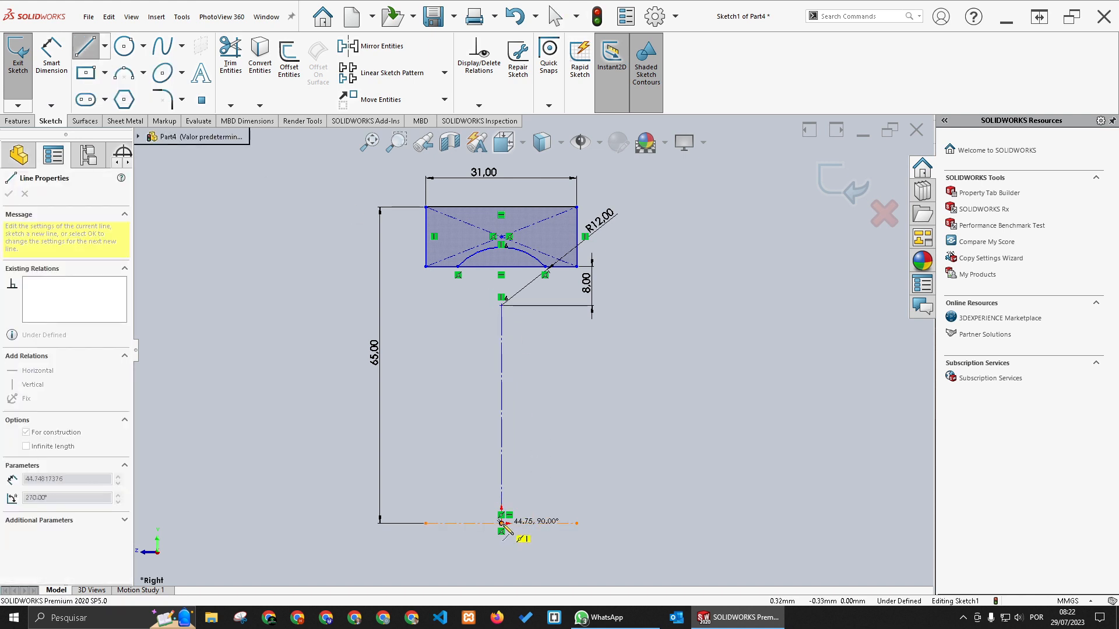
{"action": "key", "text": "Escape"}
{"action": "key", "text": "Escape"}
{"action": "left_click", "coordinate": [501, 355]}
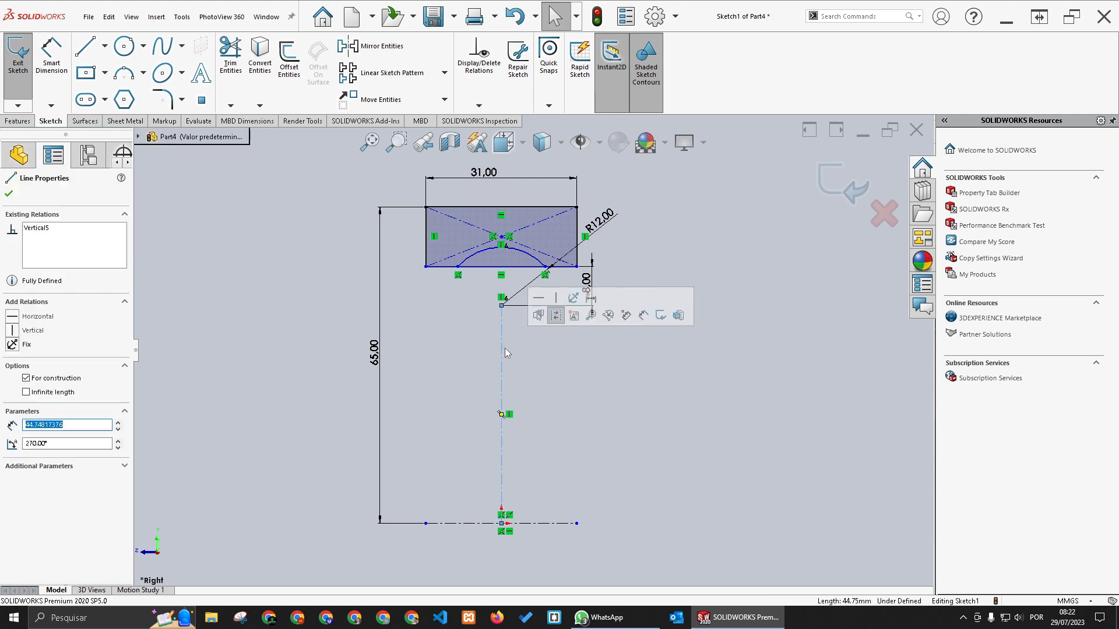
{"action": "left_click", "coordinate": [538, 366]}
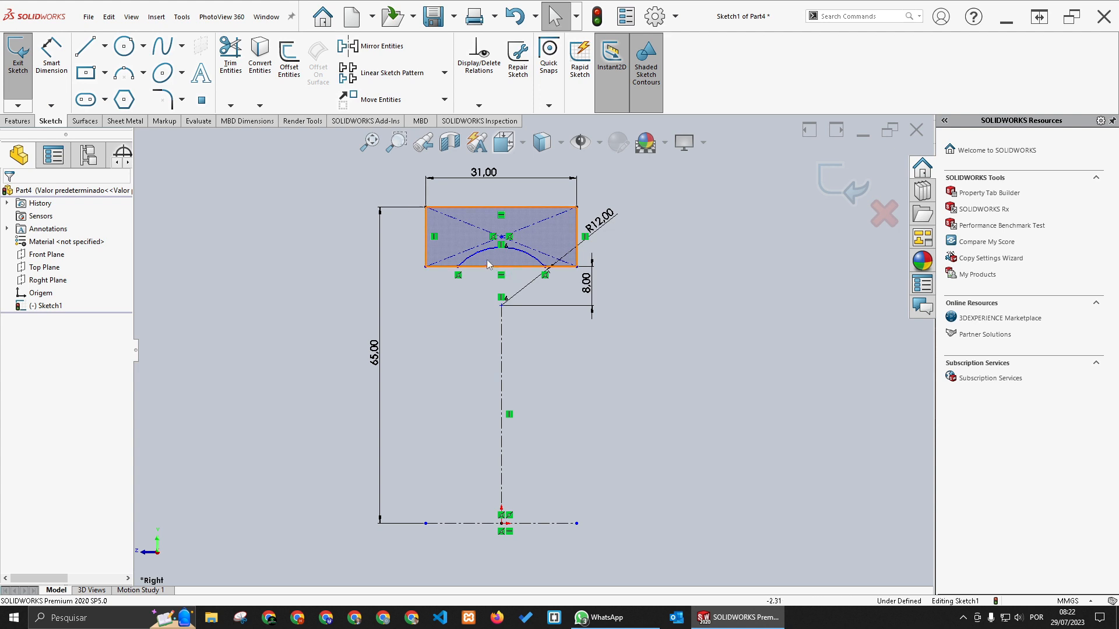
Dimension the distance from the rectangle's bottom edge to the horizontal centerline as 55 mm
{"action": "mouse_move", "coordinate": [458, 270]}
{"action": "left_mouse_down"}
{"action": "mouse_move", "coordinate": [471, 287]}
{"action": "mouse_move", "coordinate": [458, 276]}
{"action": "left_mouse_up"}
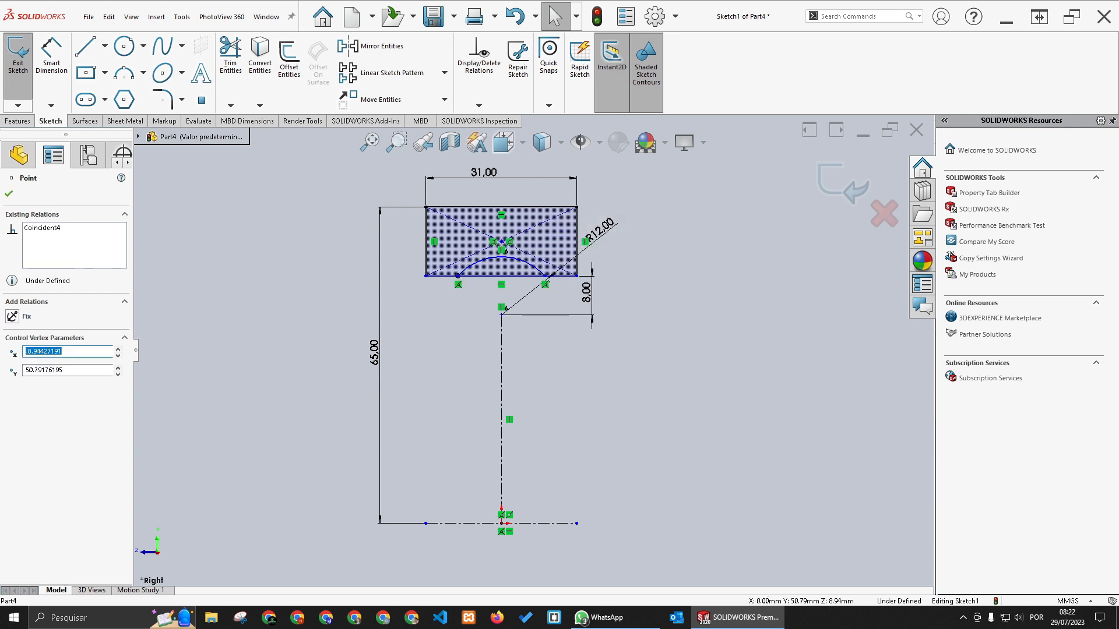
{"action": "left_click", "coordinate": [600, 416]}
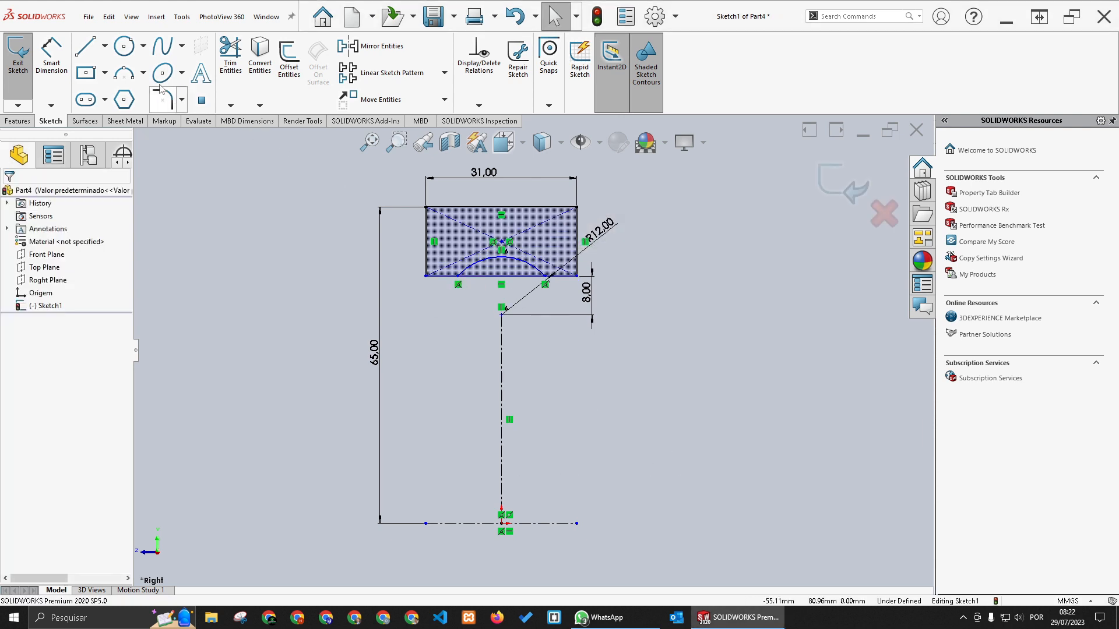
{"action": "left_click", "coordinate": [51, 58]}
{"action": "left_click", "coordinate": [559, 277]}
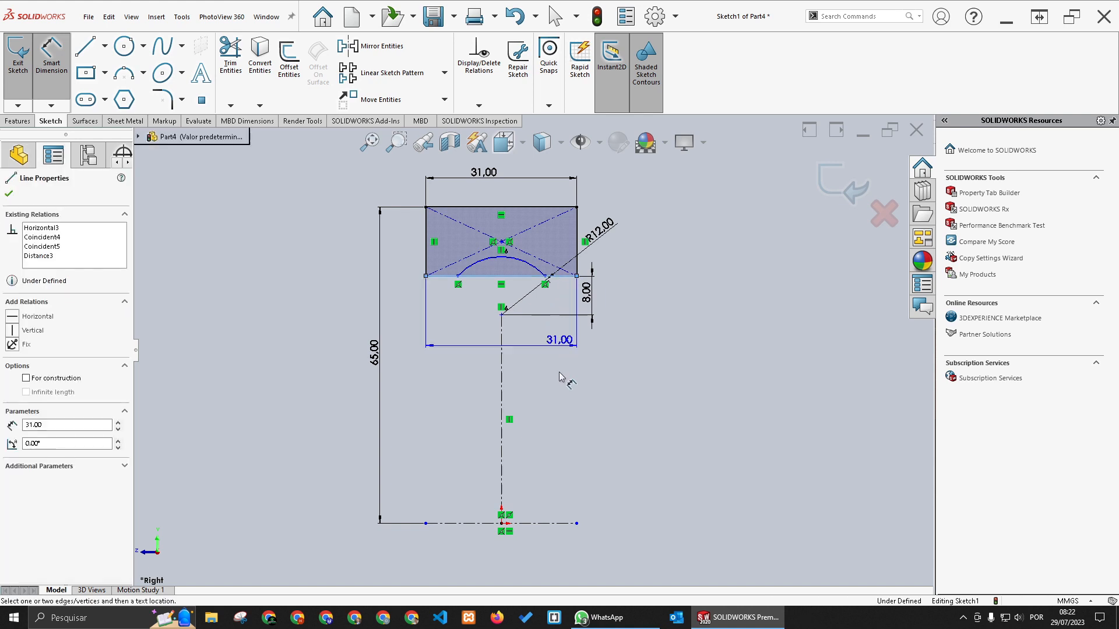
{"action": "left_click", "coordinate": [568, 524]}
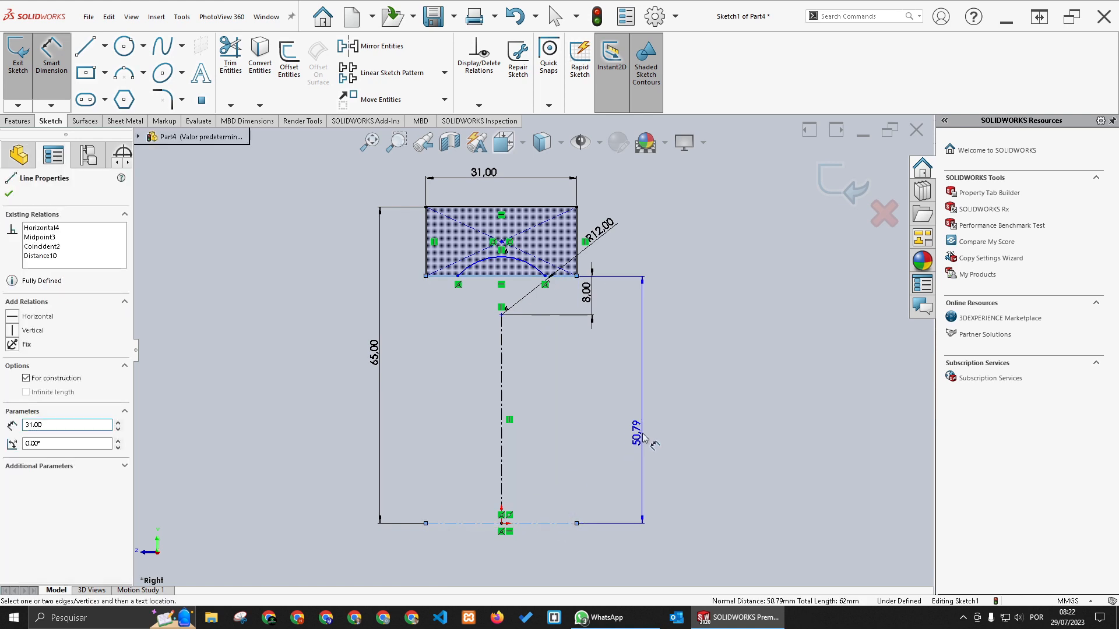
{"action": "left_click", "coordinate": [643, 442]}
{"action": "type", "text": "55"}
{"action": "key", "text": "Return"}
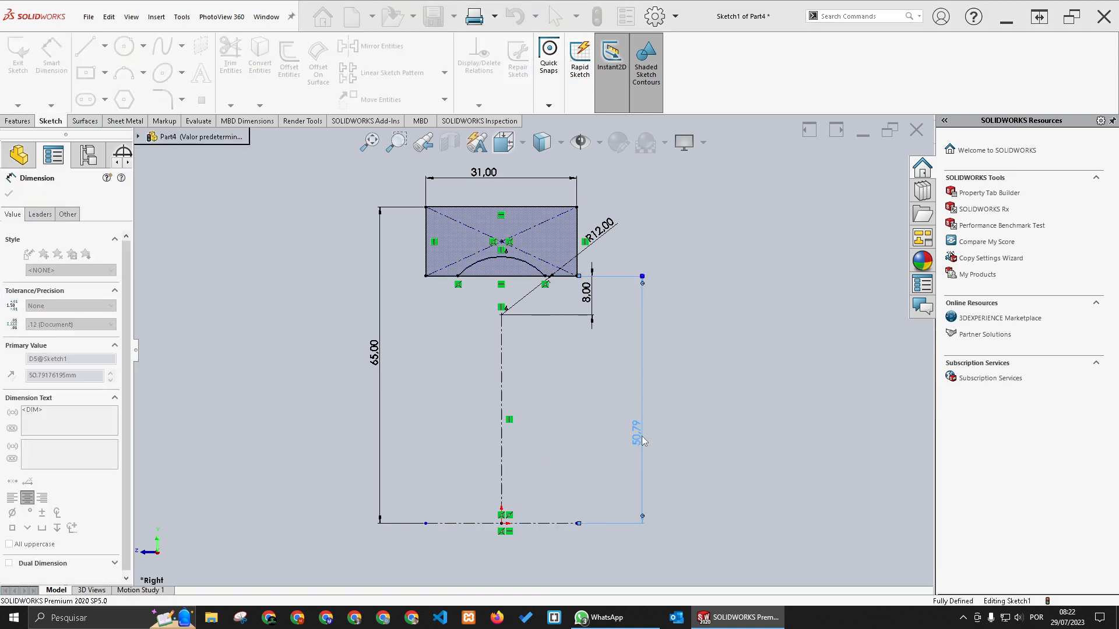
{"action": "left_click", "coordinate": [593, 413]}
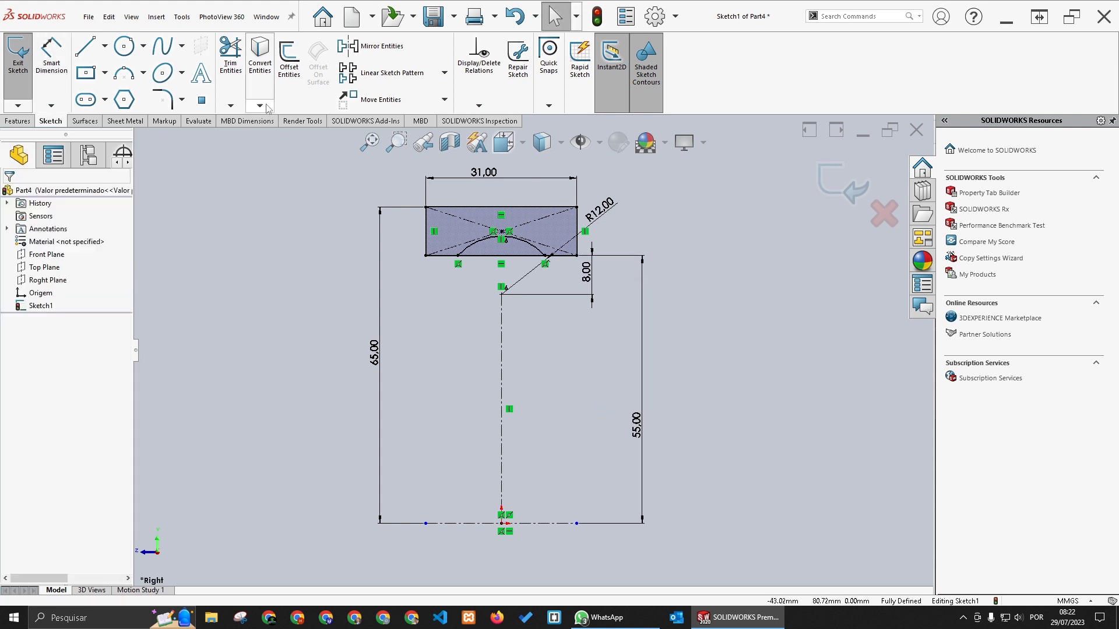
Trim away the part of the rectangle's bottom edge between the two arc ends with Power trim
{"action": "left_click", "coordinate": [231, 55]}
{"action": "left_click_drag", "start_coordinate": [478, 263], "coordinate": [476, 251]}
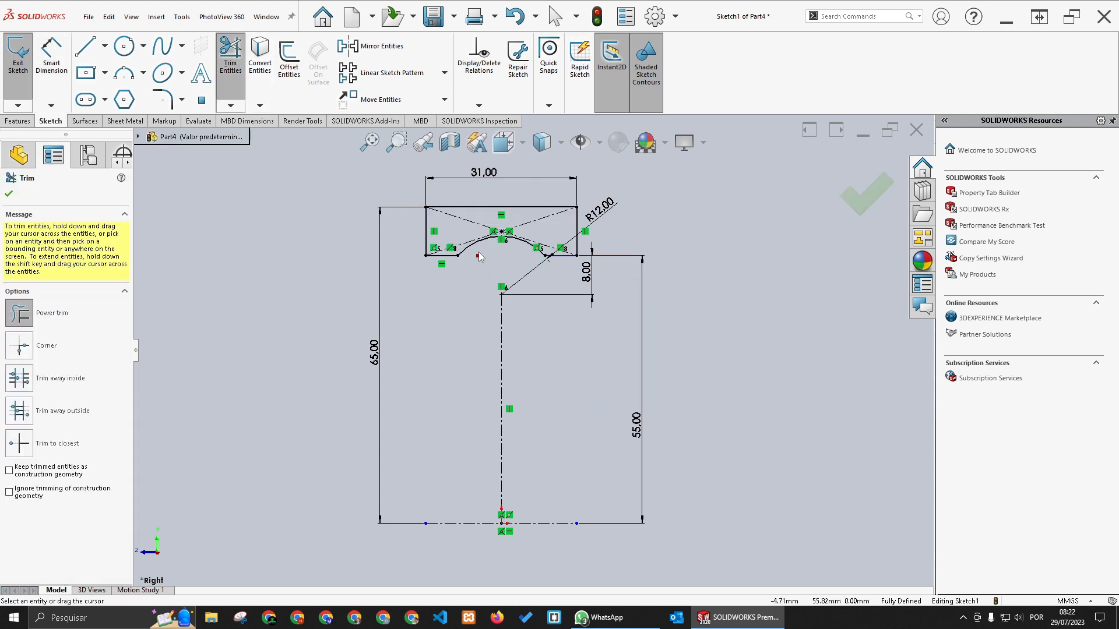
{"action": "key", "text": "Escape"}
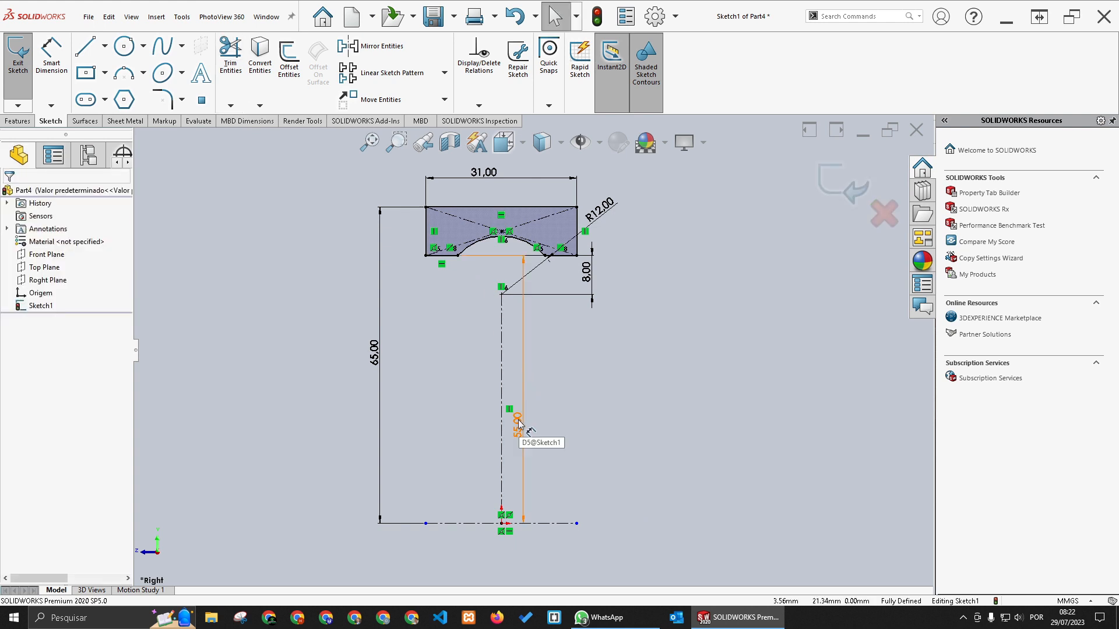
Reposition the 55 mm dimension next to the 65 mm one and move the 8 mm dimension to that same side of the arc's center
{"action": "left_click_drag", "start_coordinate": [523, 425], "coordinate": [406, 418]}
{"action": "left_click", "coordinate": [430, 424]}
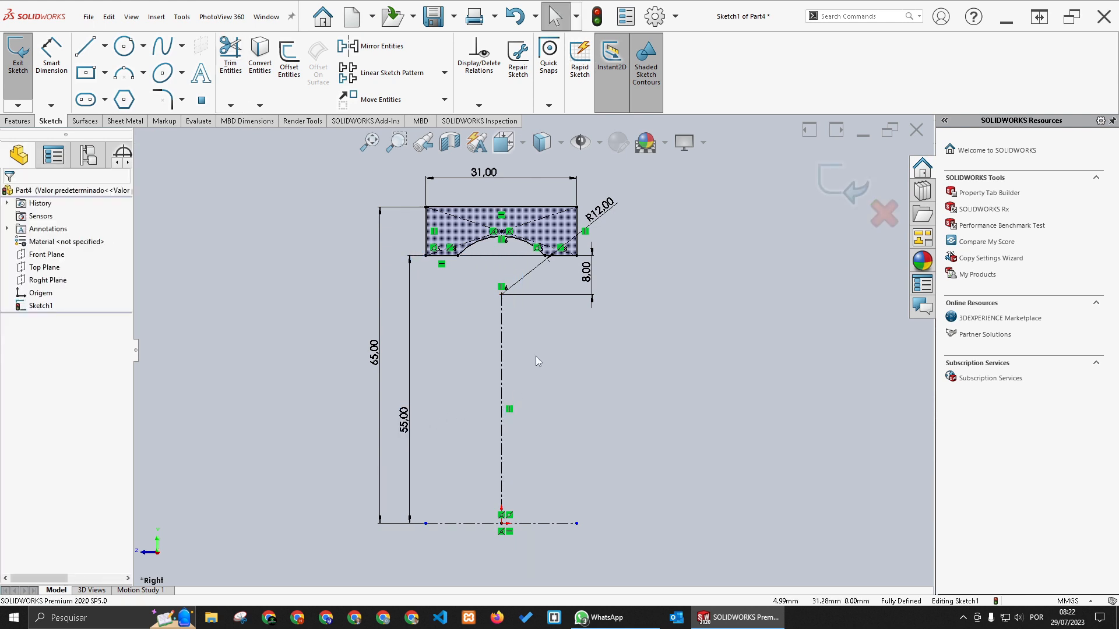
{"action": "left_click_drag", "start_coordinate": [583, 278], "coordinate": [441, 338]}
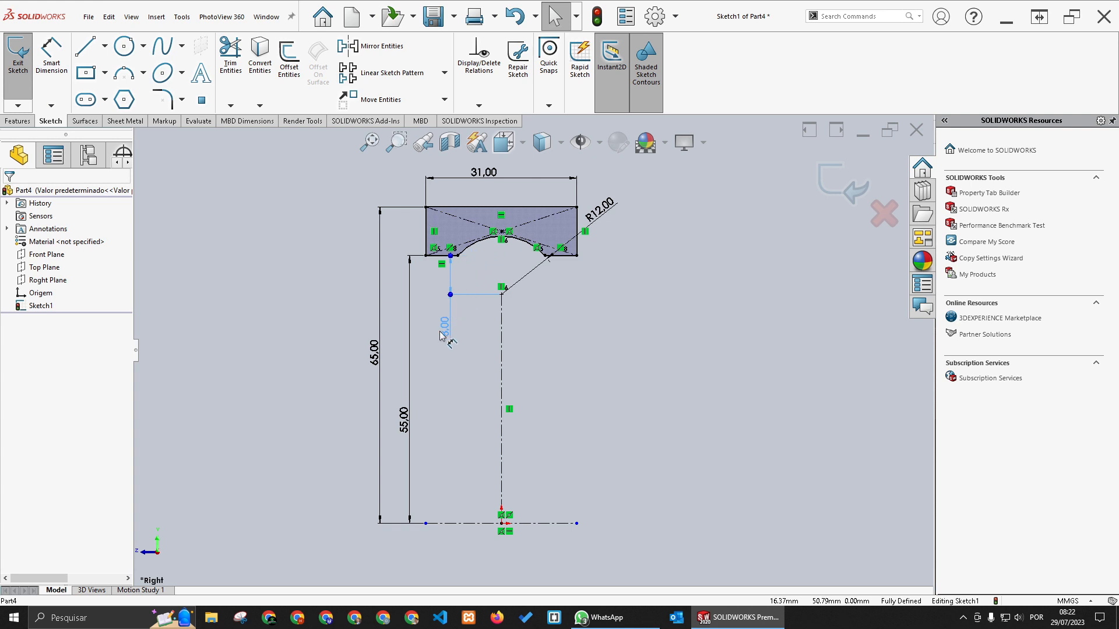
{"action": "left_click", "coordinate": [552, 371]}
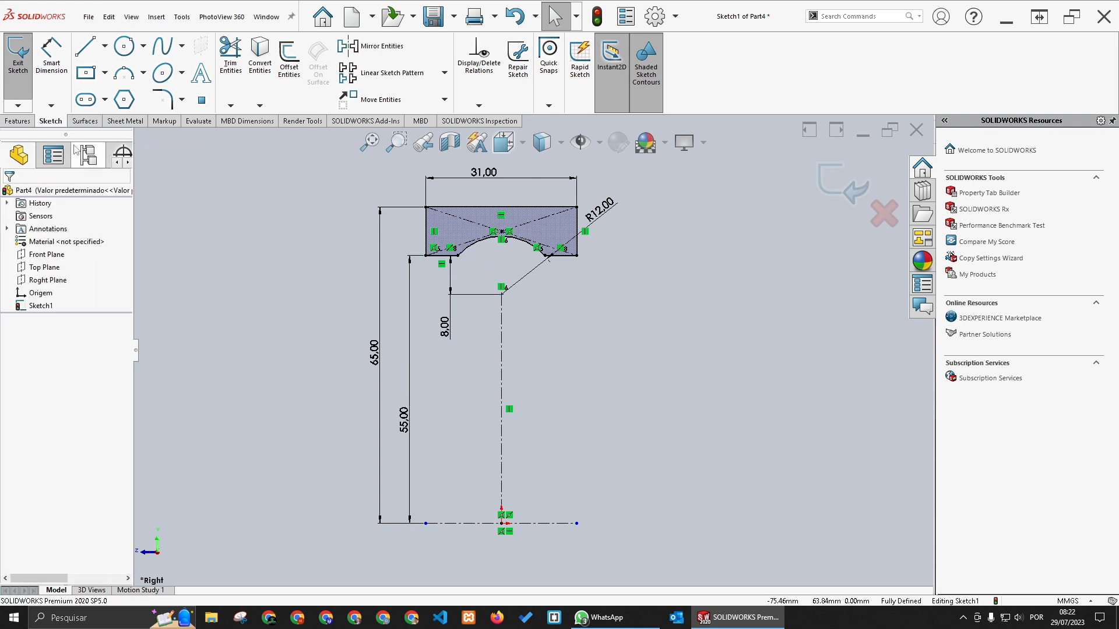
Revolve the grooved profile 360 degrees around the horizontal centerline into a solid ring
{"action": "left_click", "coordinate": [17, 121]}
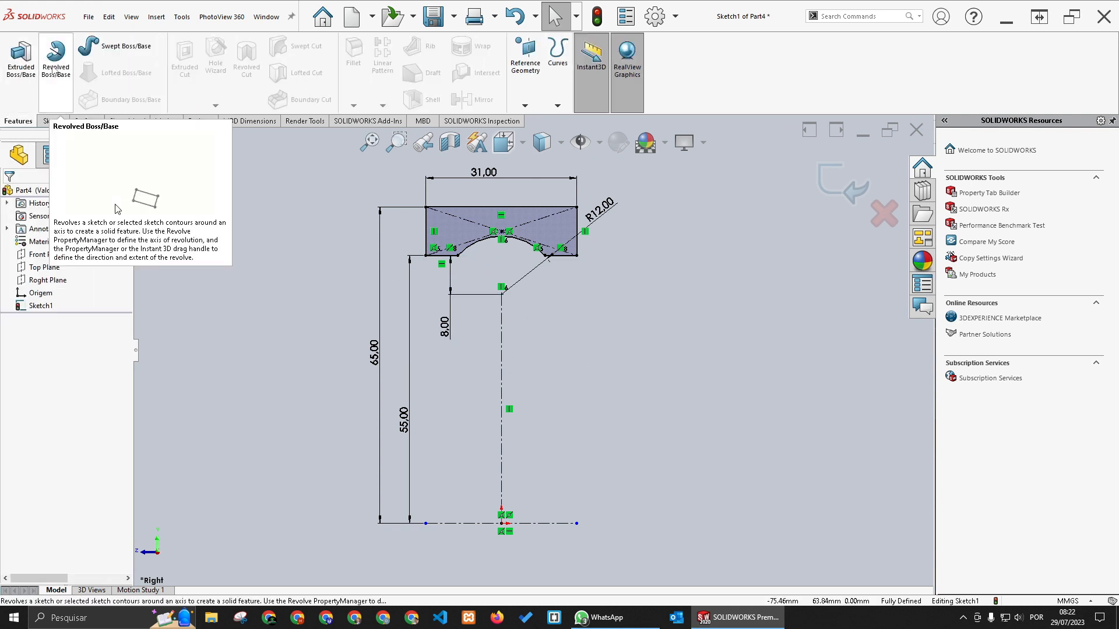
{"action": "left_click", "coordinate": [56, 69]}
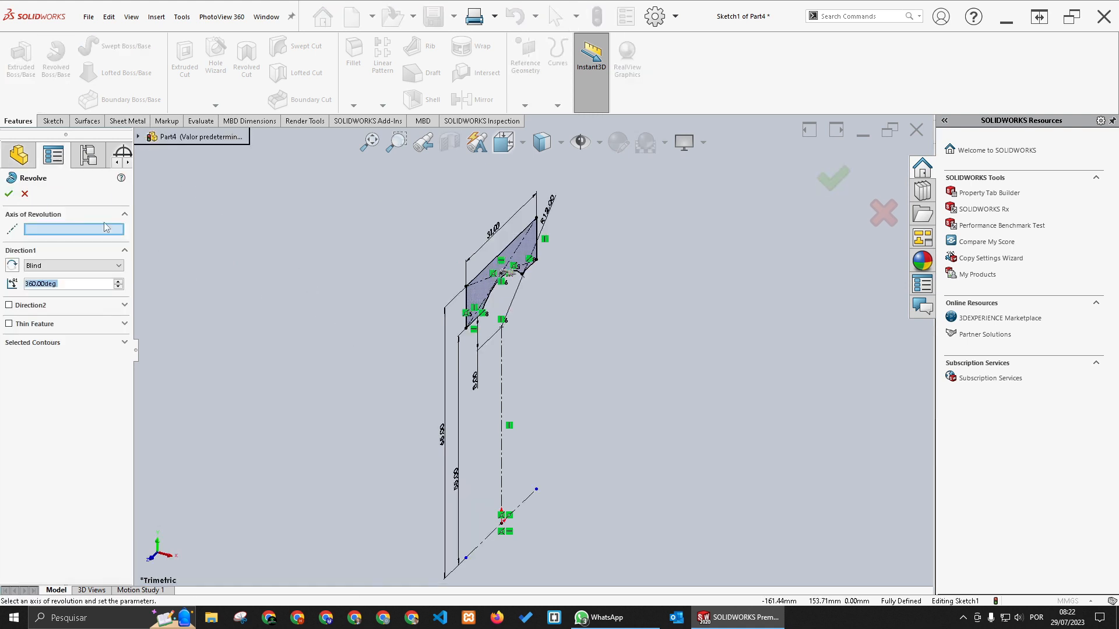
{"action": "left_click", "coordinate": [489, 539]}
{"action": "key", "text": "f"}
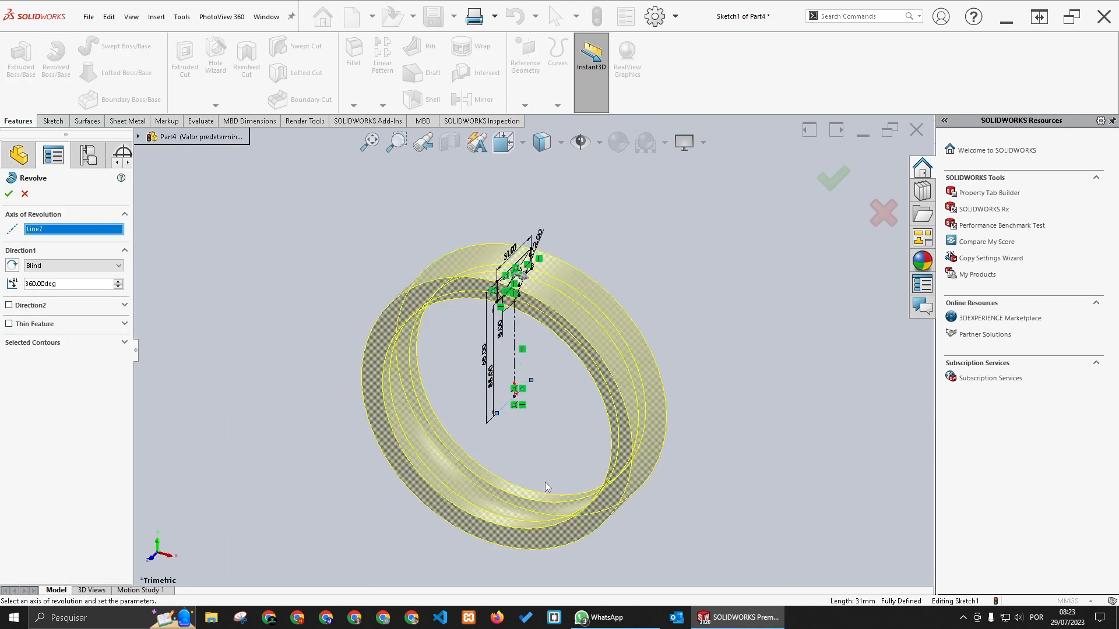
{"action": "left_click", "coordinate": [834, 180]}
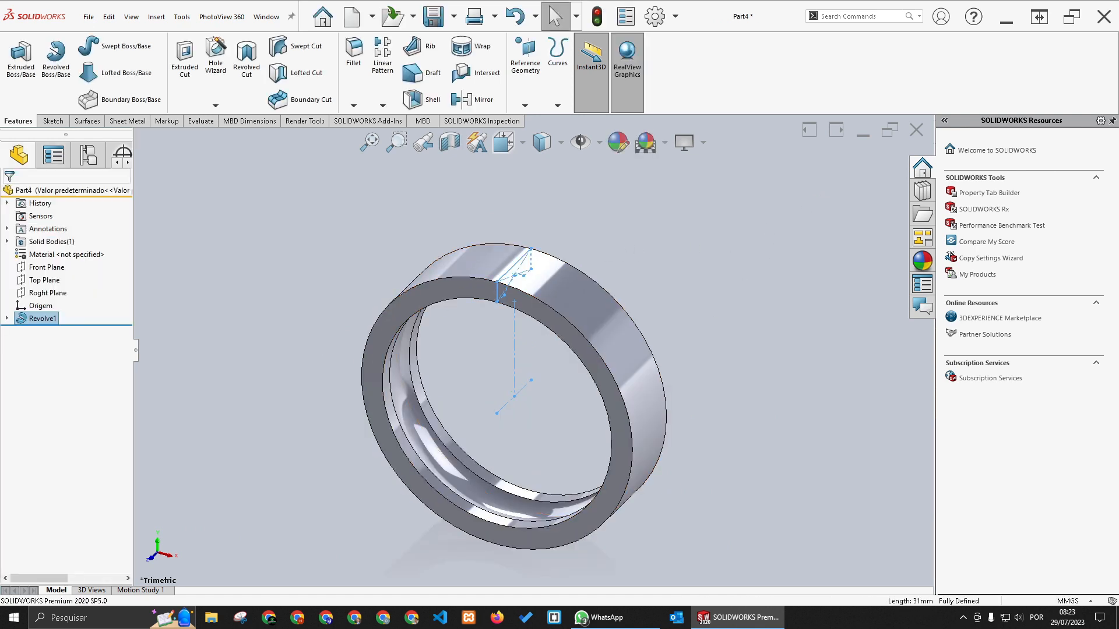
{"action": "left_click", "coordinate": [279, 321]}
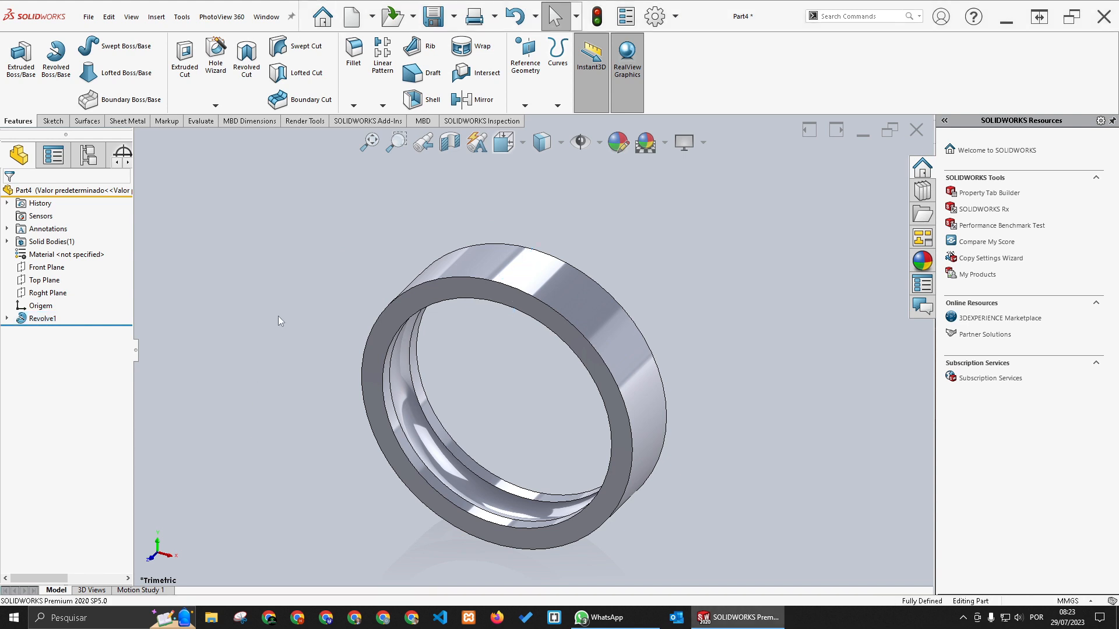
Fillet the edges of the ring's outer cylindrical face with a 2.1 mm radius
{"action": "left_click", "coordinate": [463, 271]}
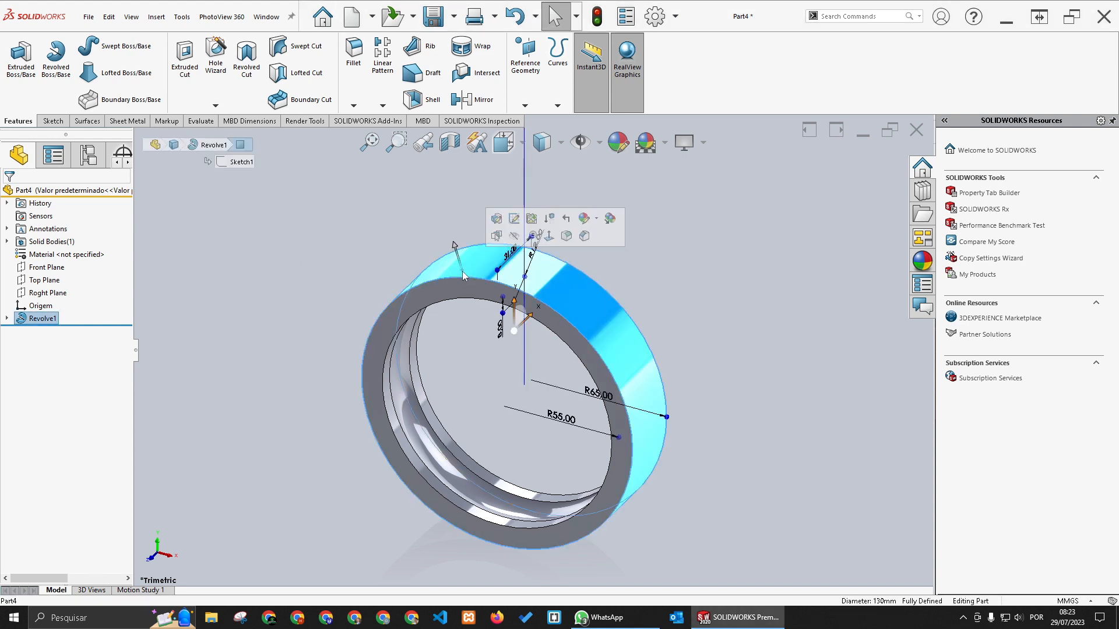
{"action": "left_click", "coordinate": [566, 236]}
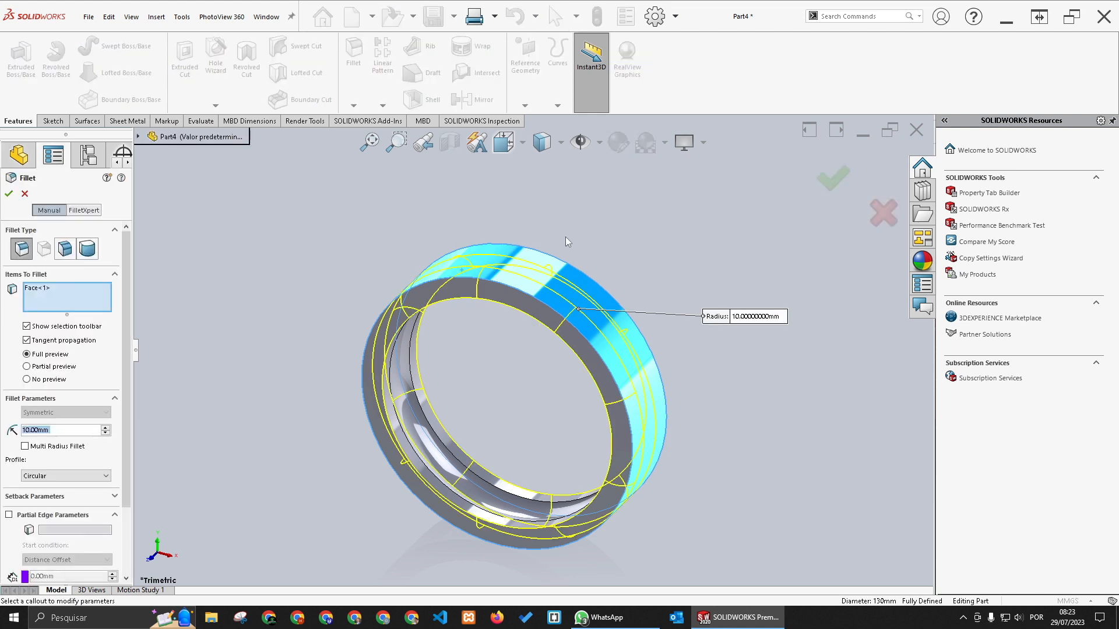
{"action": "left_click", "coordinate": [743, 318]}
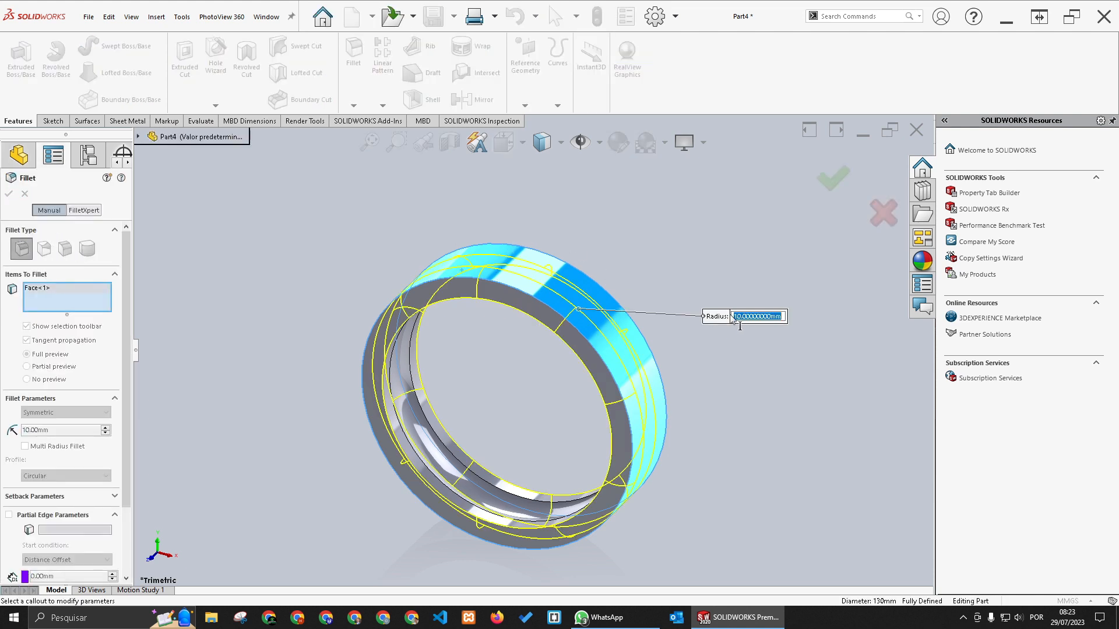
{"action": "type", "text": "2.1"}
{"action": "key", "text": "Return"}
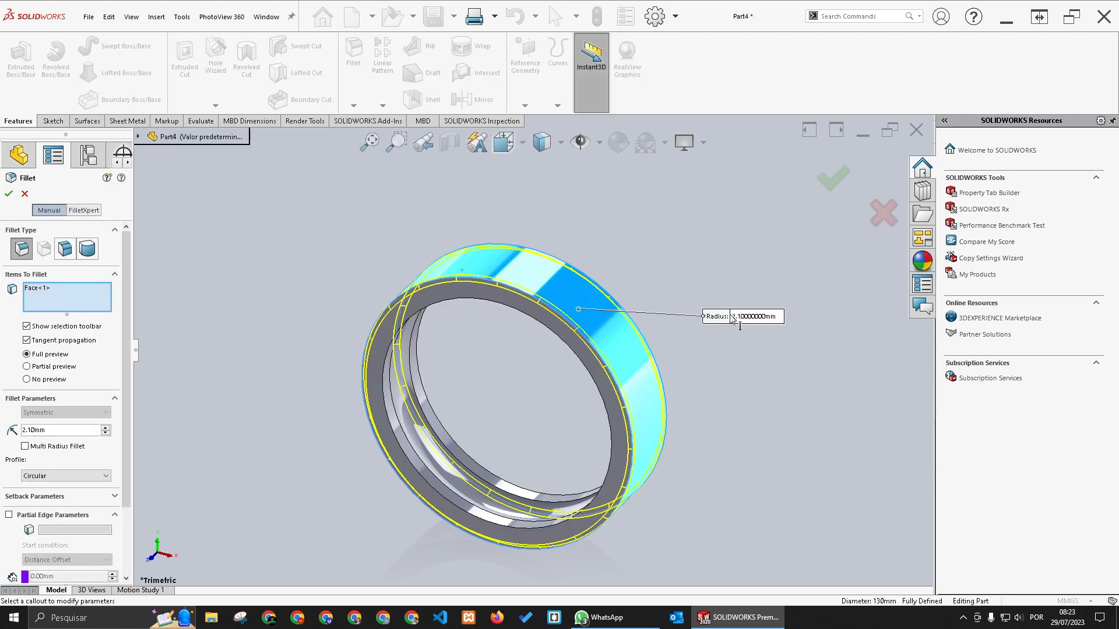
{"action": "left_click", "coordinate": [835, 179]}
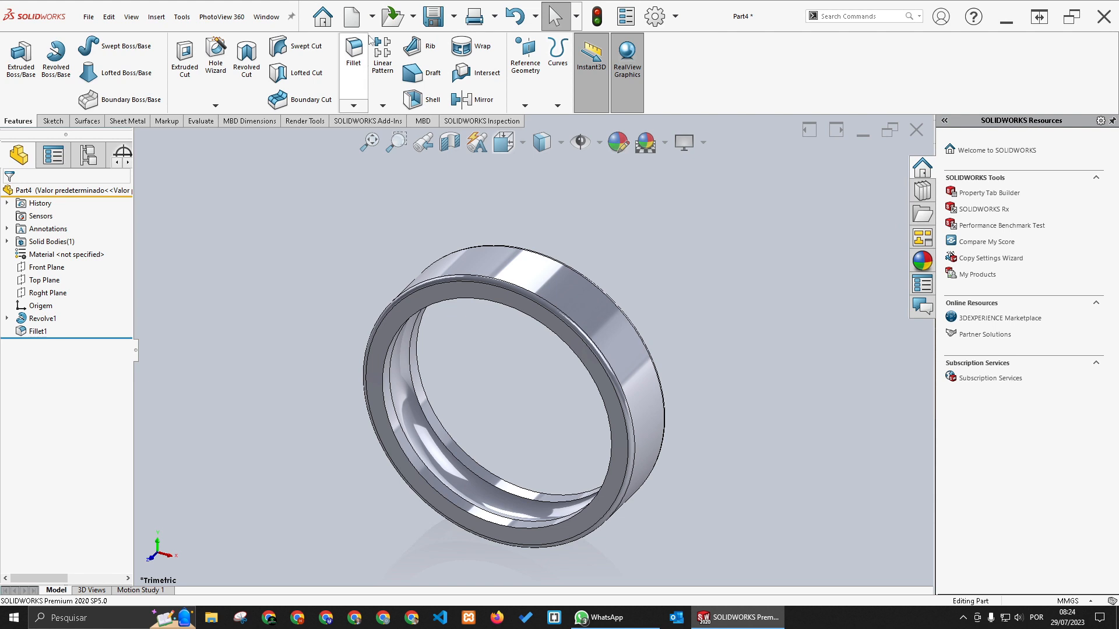
Start saving the ring part to a file
{"action": "left_click", "coordinate": [436, 27]}
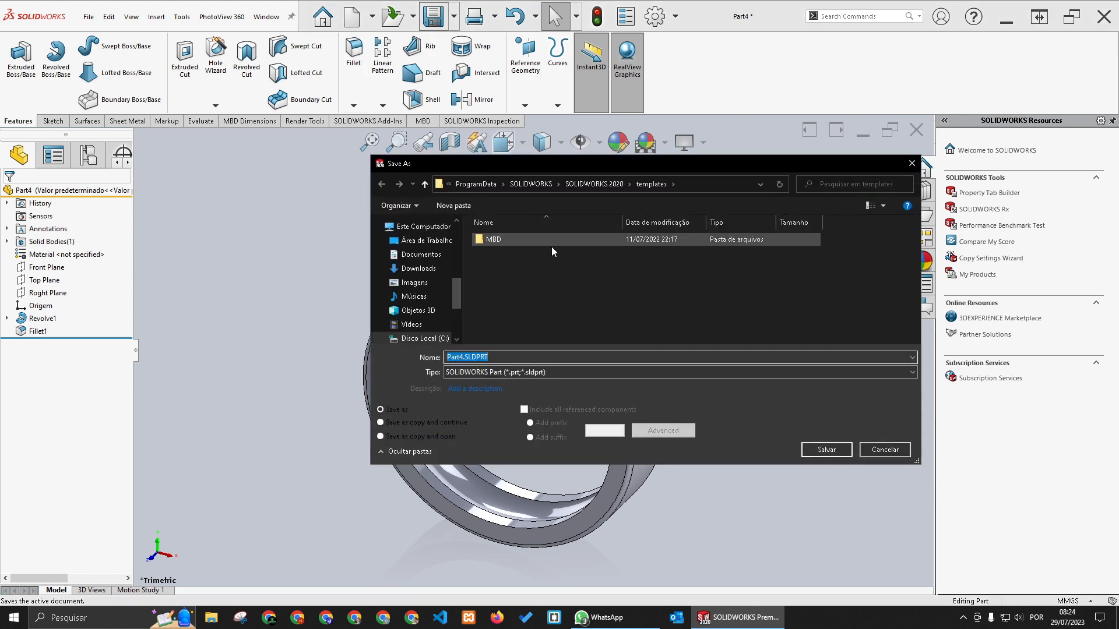
{"action": "left_click", "coordinate": [465, 208]}
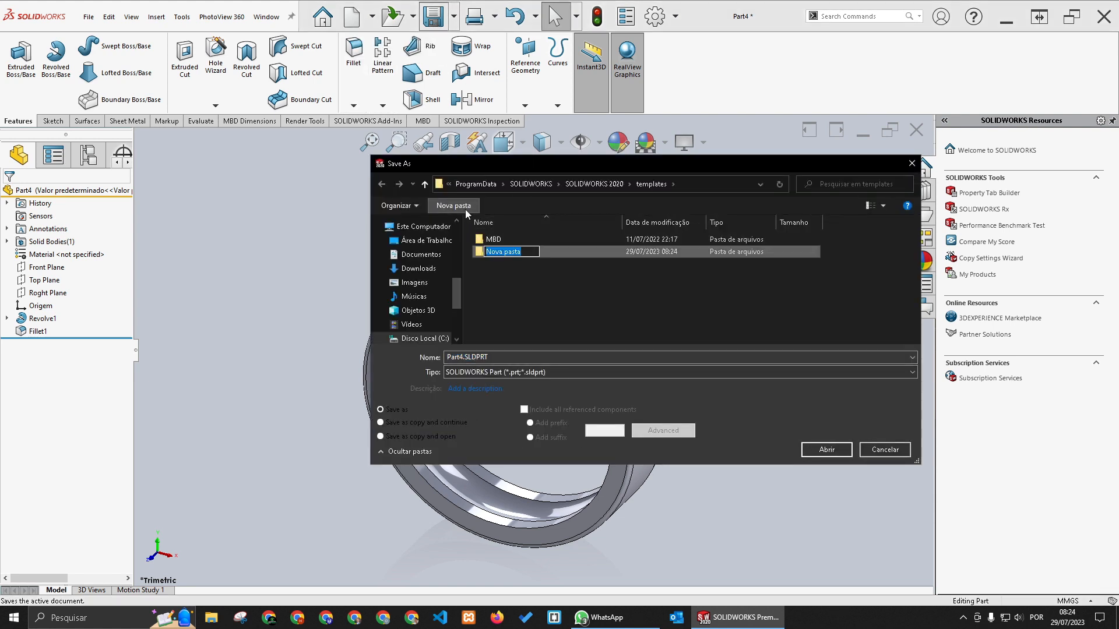
{"action": "right_click", "coordinate": [513, 257]}
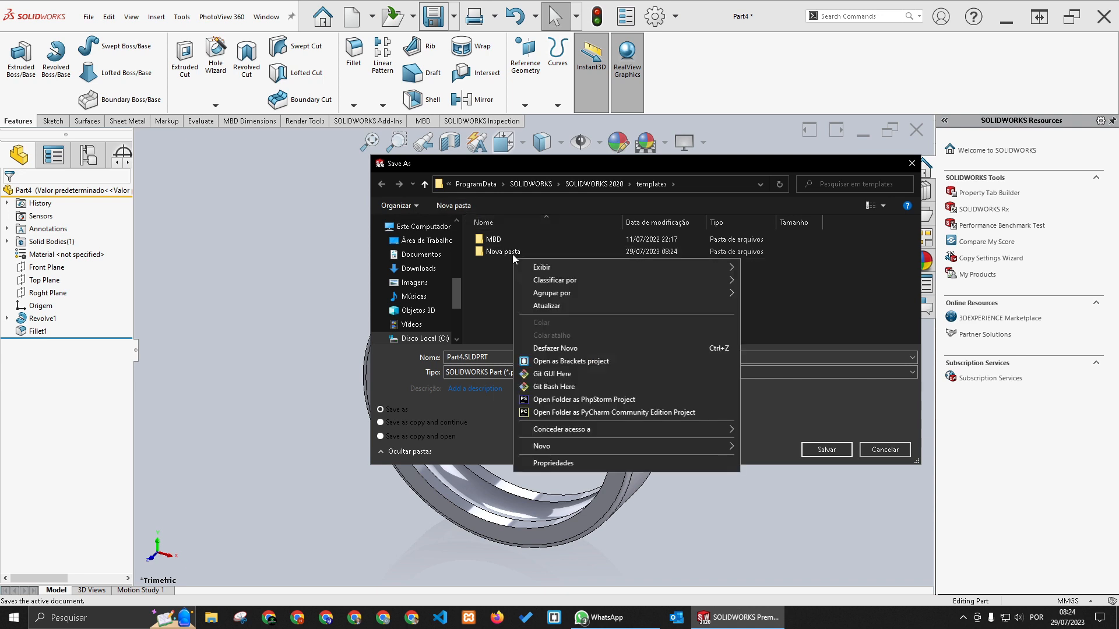
{"action": "right_click", "coordinate": [512, 254]}
{"action": "left_click", "coordinate": [554, 566]}
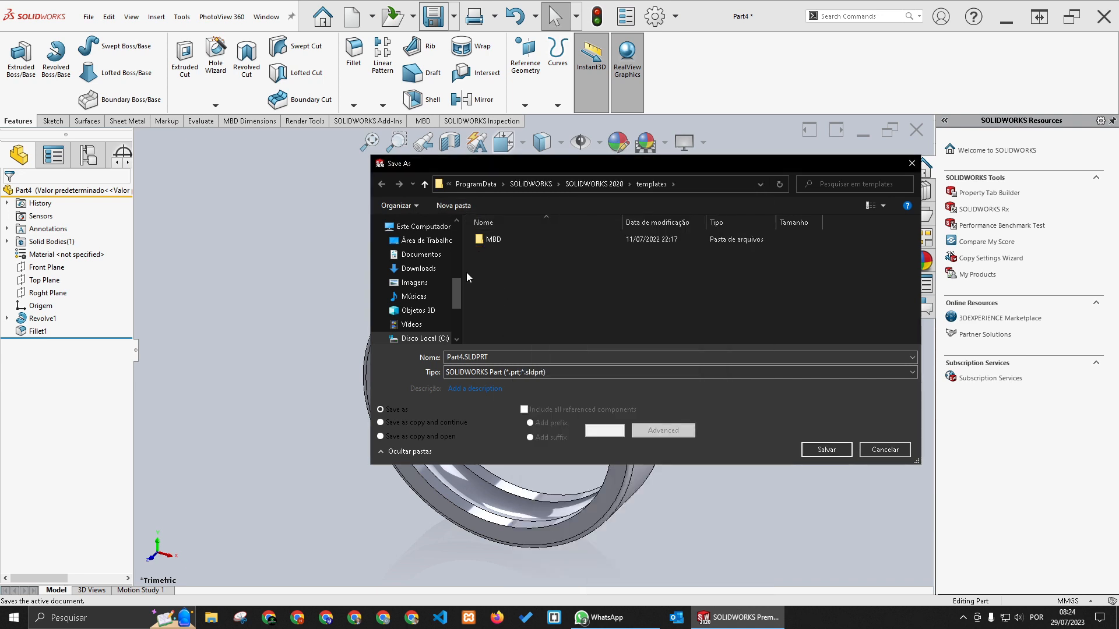
Create a folder named BAL BEARING inside the templates folder
{"action": "mouse_move", "coordinate": [459, 289]}
{"action": "left_mouse_down"}
{"action": "mouse_move", "coordinate": [462, 250]}
{"action": "mouse_move", "coordinate": [463, 274]}
{"action": "left_mouse_up"}
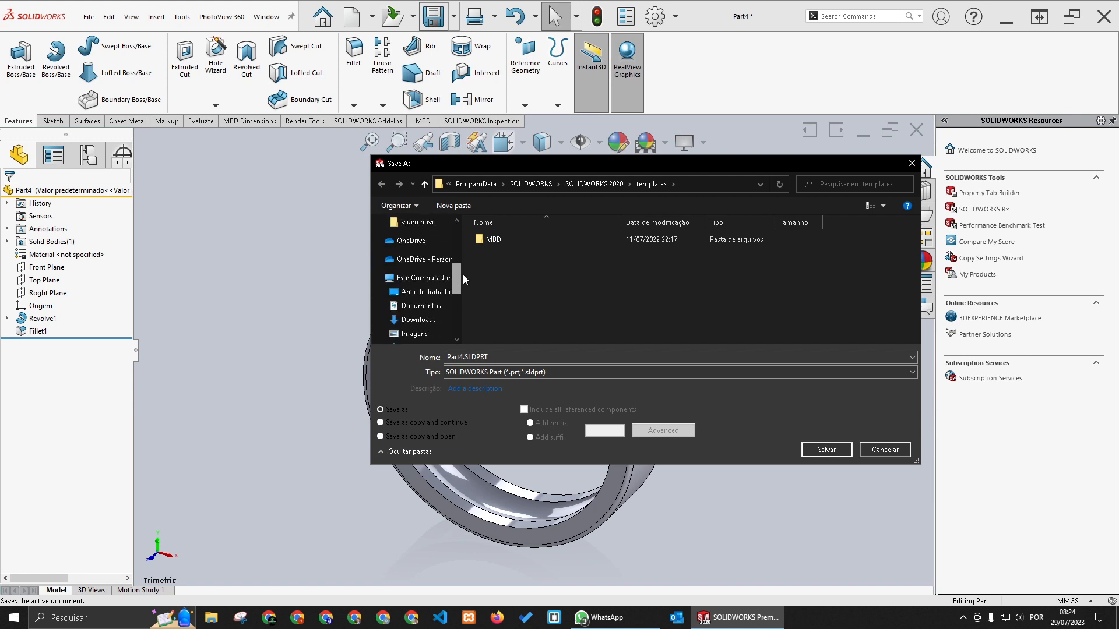
{"action": "left_click", "coordinate": [460, 208]}
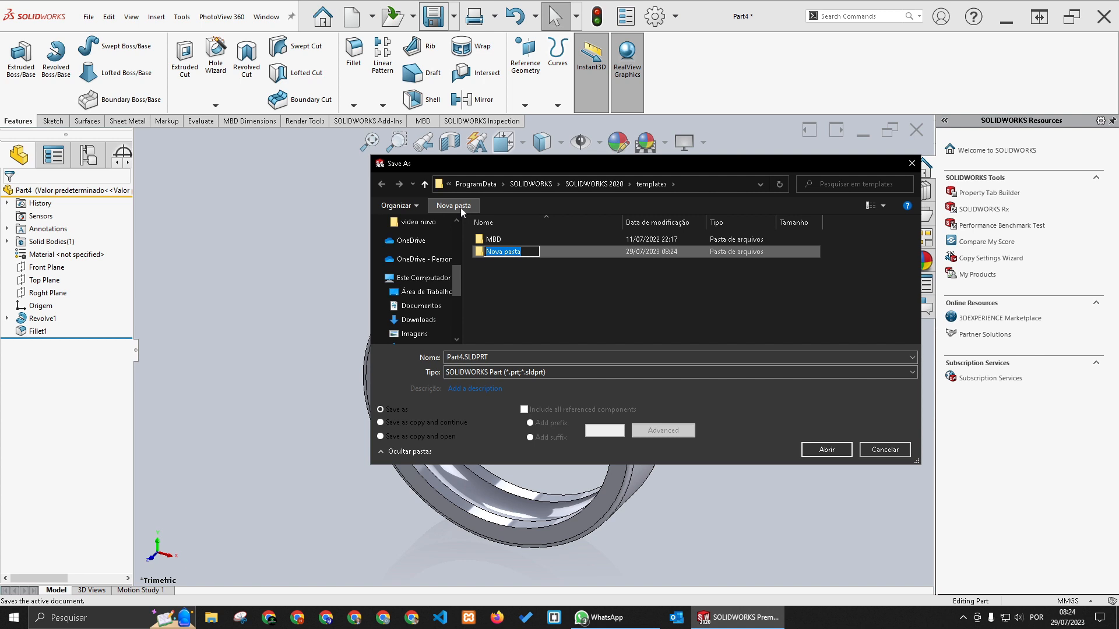
{"action": "key", "text": "BackSpace"}
{"action": "type", "text": "BAL BEARING"}
{"action": "left_click", "coordinate": [548, 279]}
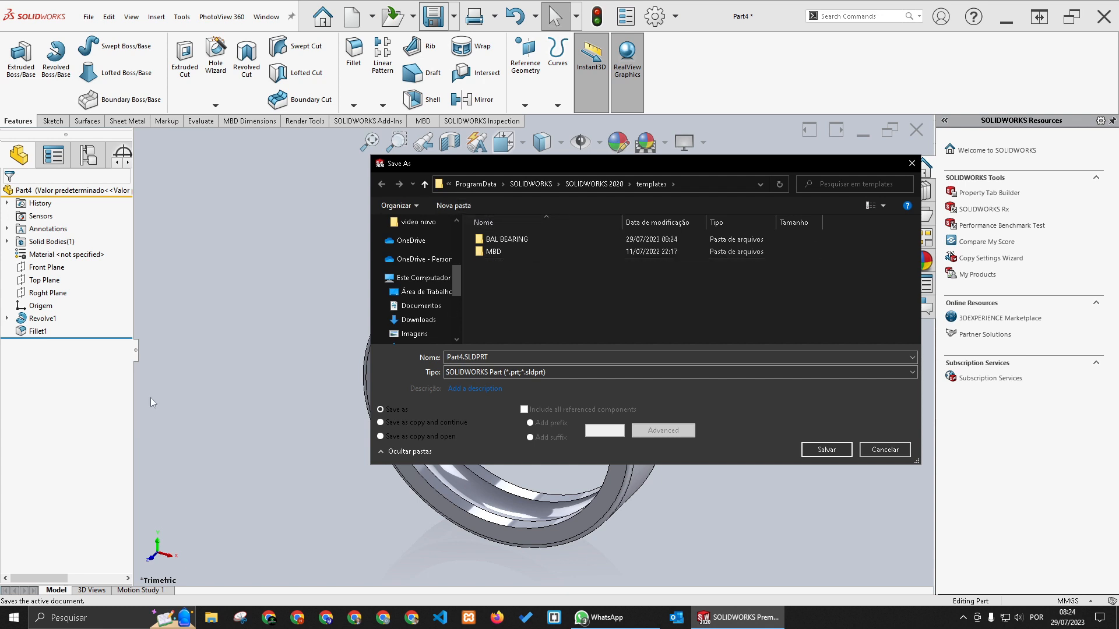
Correct the new folder's name to BALL BEARING
{"action": "left_click", "coordinate": [603, 318]}
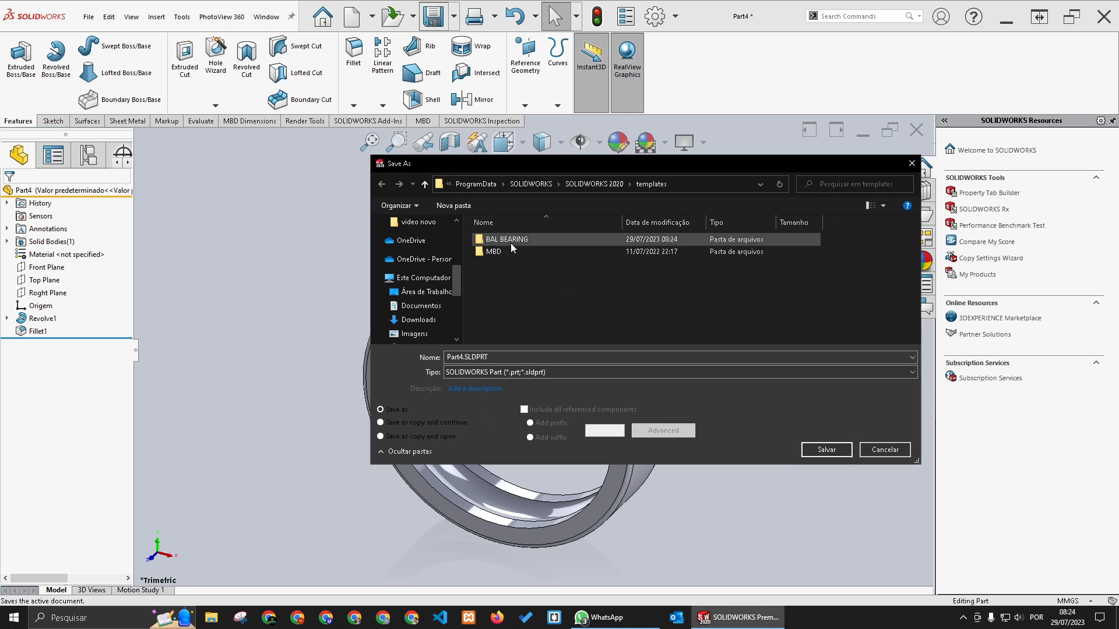
{"action": "left_click", "coordinate": [507, 241]}
{"action": "key", "text": "F2"}
{"action": "left_click", "coordinate": [500, 240]}
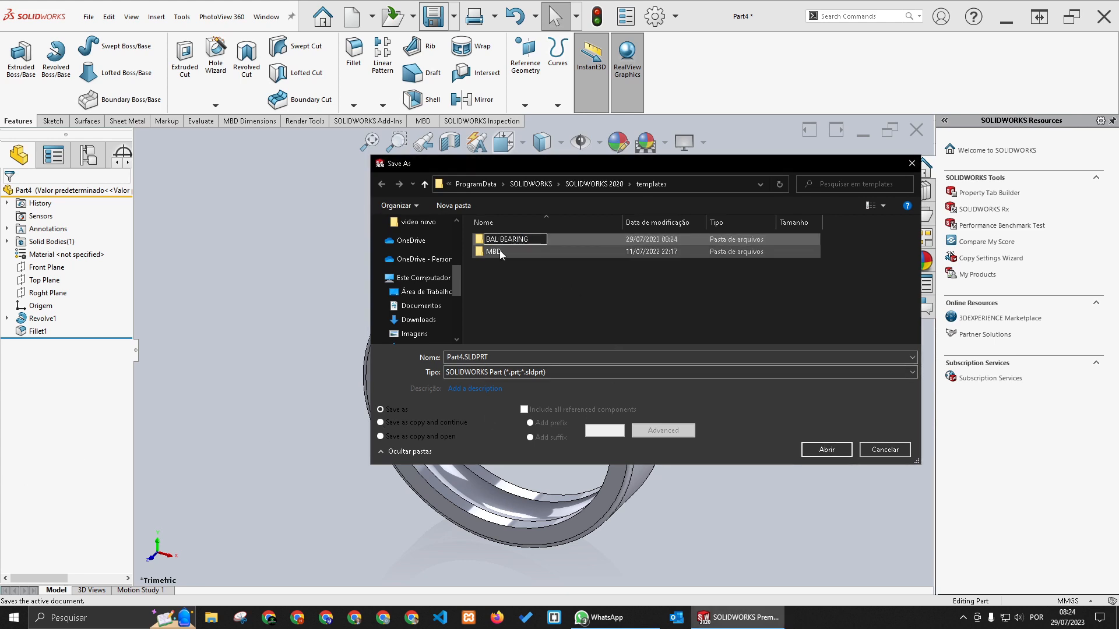
{"action": "type", "text": "L"}
{"action": "key", "text": "Return"}
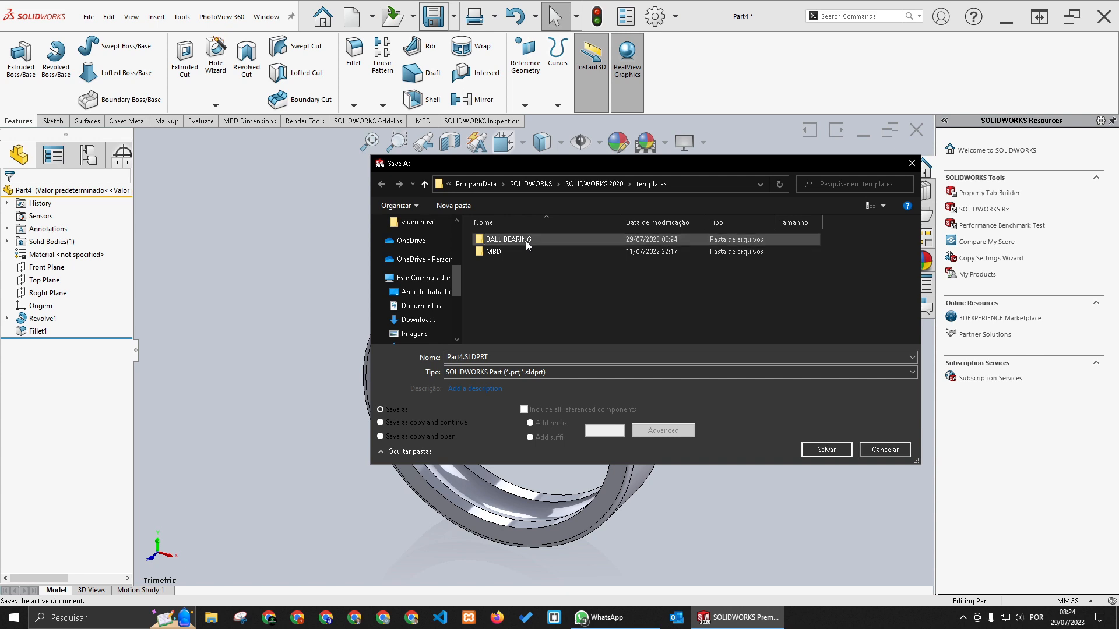
Save the part in the BALL BEARING folder under the file name OUTER RING
{"action": "double_click", "coordinate": [544, 240]}
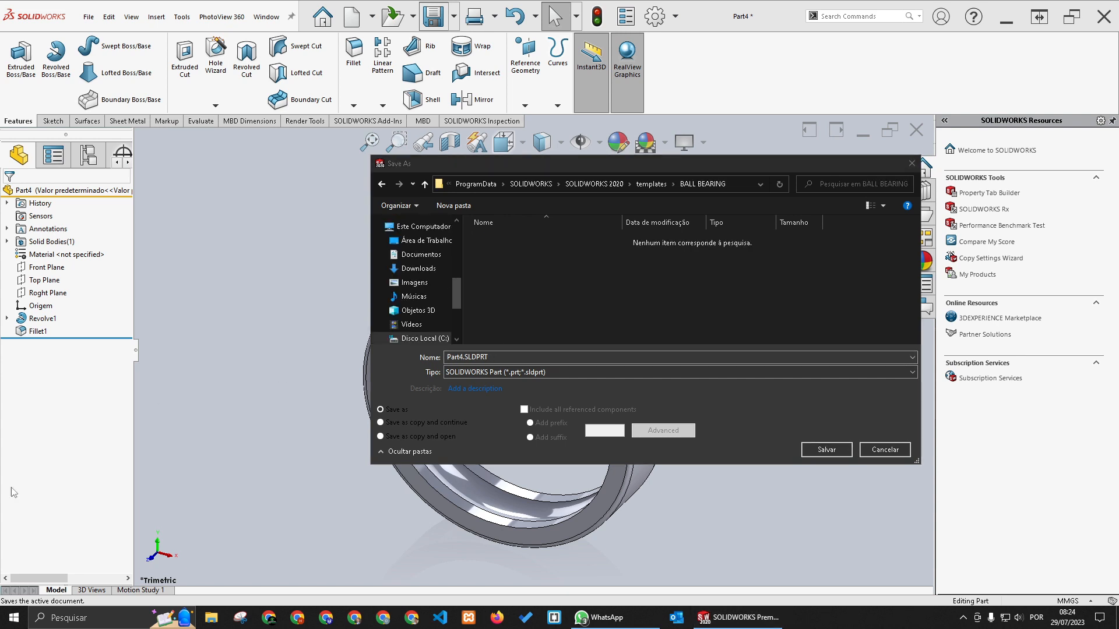
{"action": "left_click", "coordinate": [501, 357]}
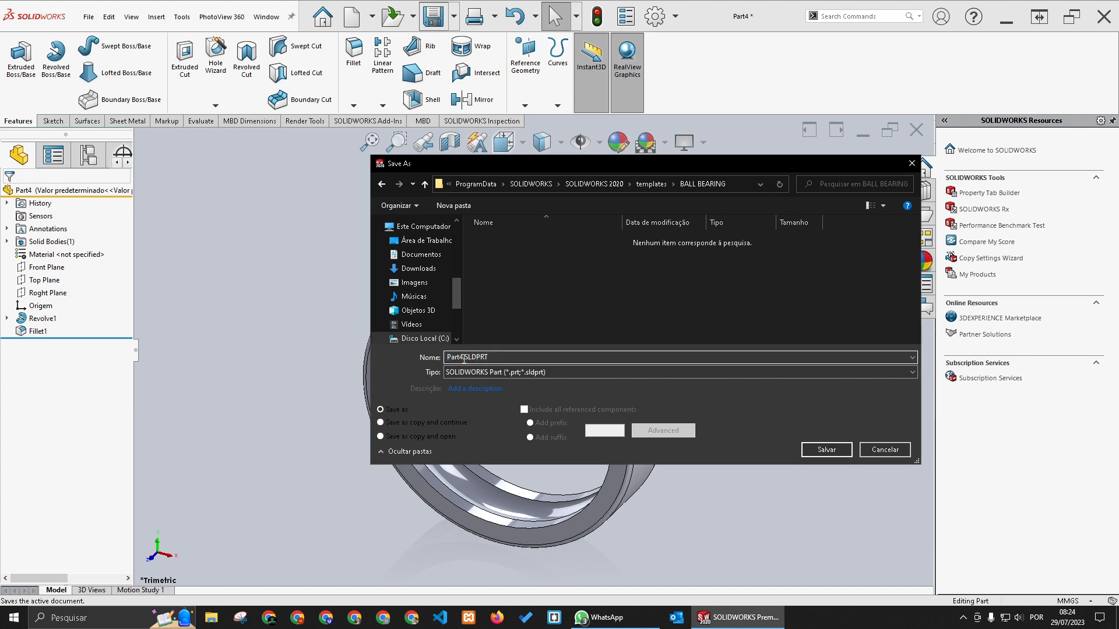
{"action": "type", "text": "OUTER RING"}
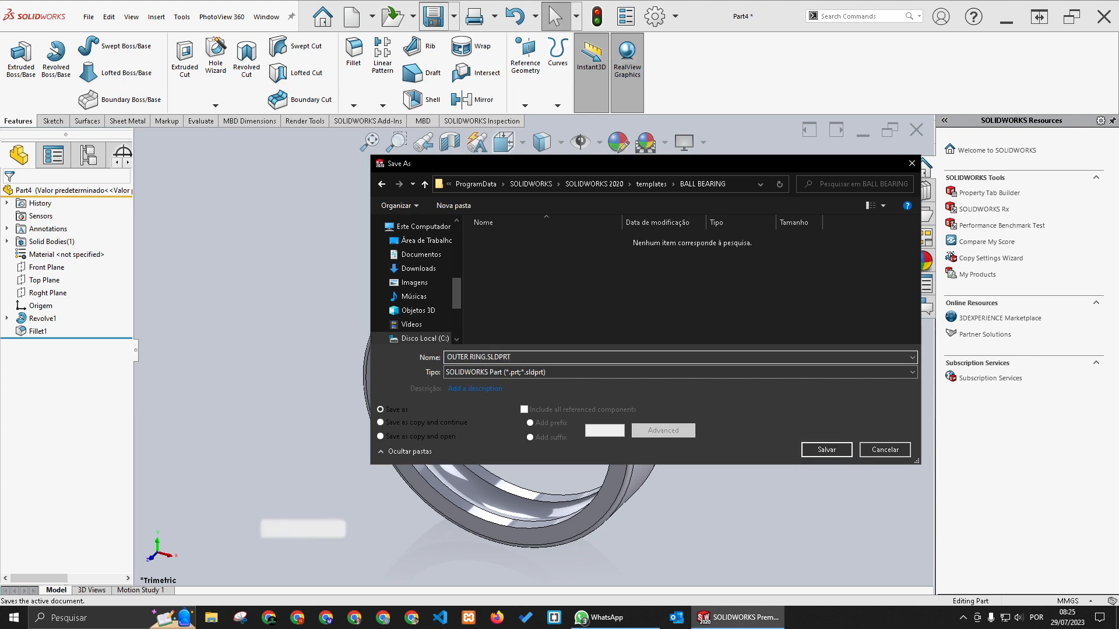
{"action": "key", "text": "Return"}
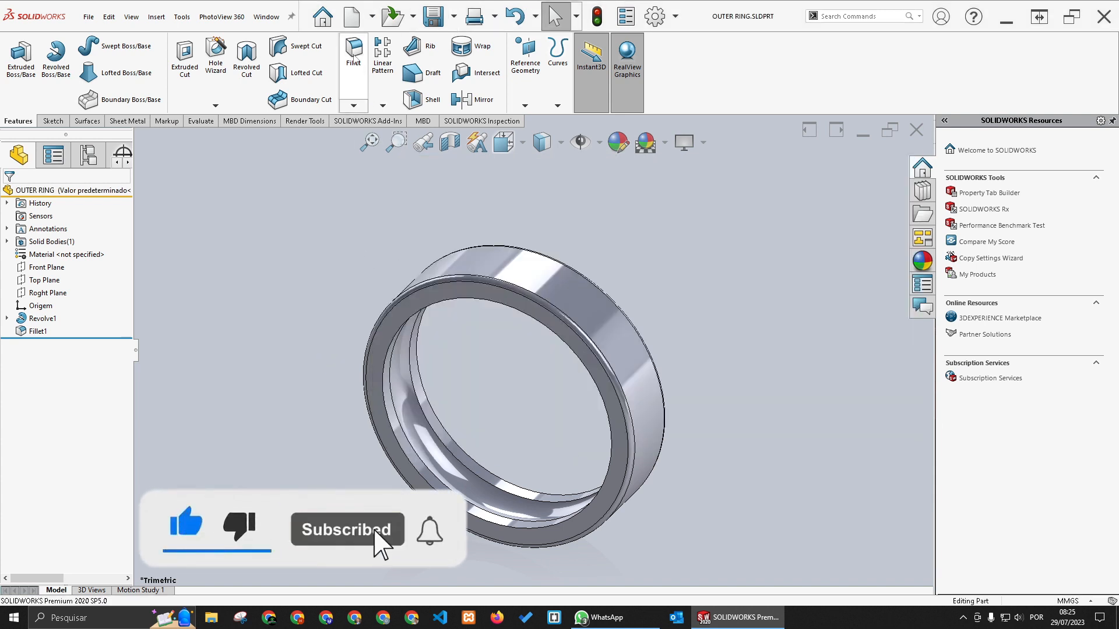
Create a new part document
{"action": "left_click", "coordinate": [351, 17]}
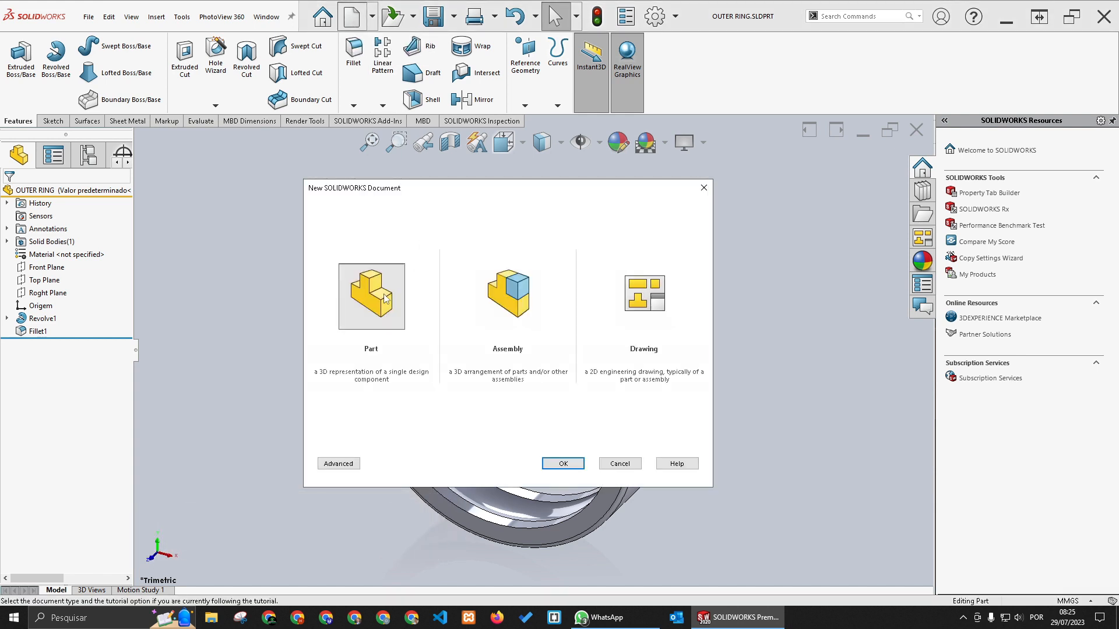
{"action": "left_click", "coordinate": [385, 300]}
{"action": "left_click", "coordinate": [563, 463]}
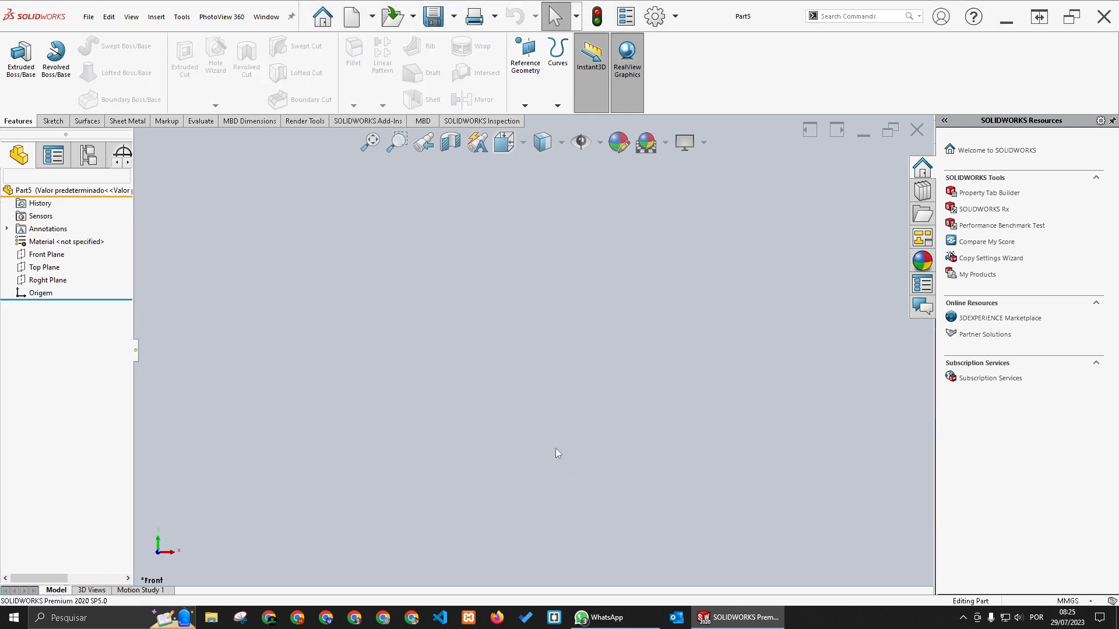
Rename the misspelled Roght Plane as Right Plane
{"action": "left_click", "coordinate": [64, 279]}
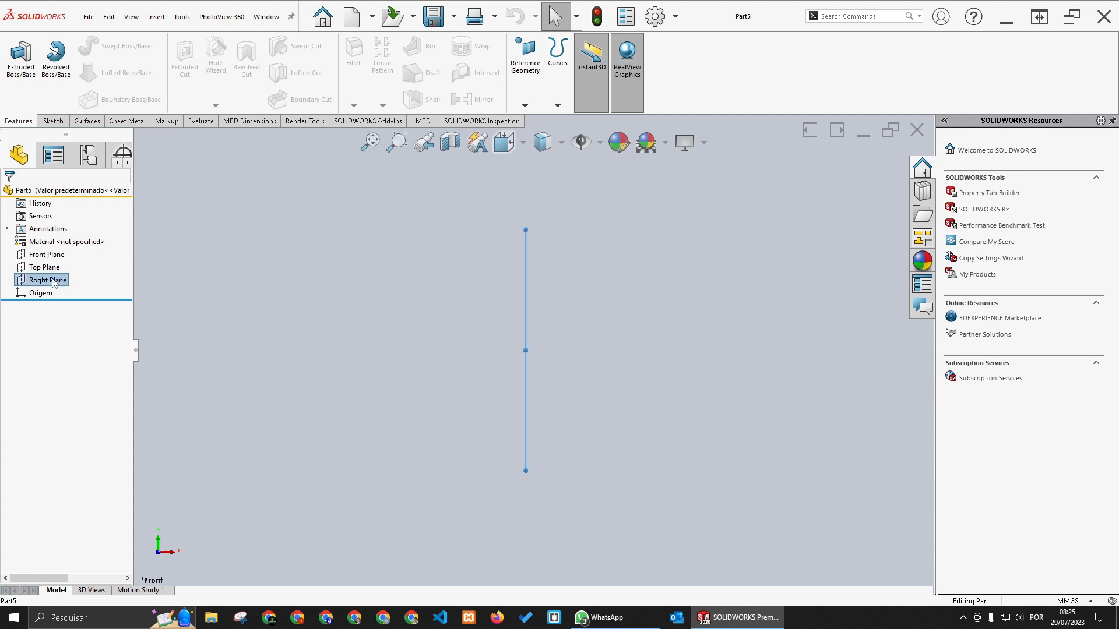
{"action": "left_click", "coordinate": [54, 281]}
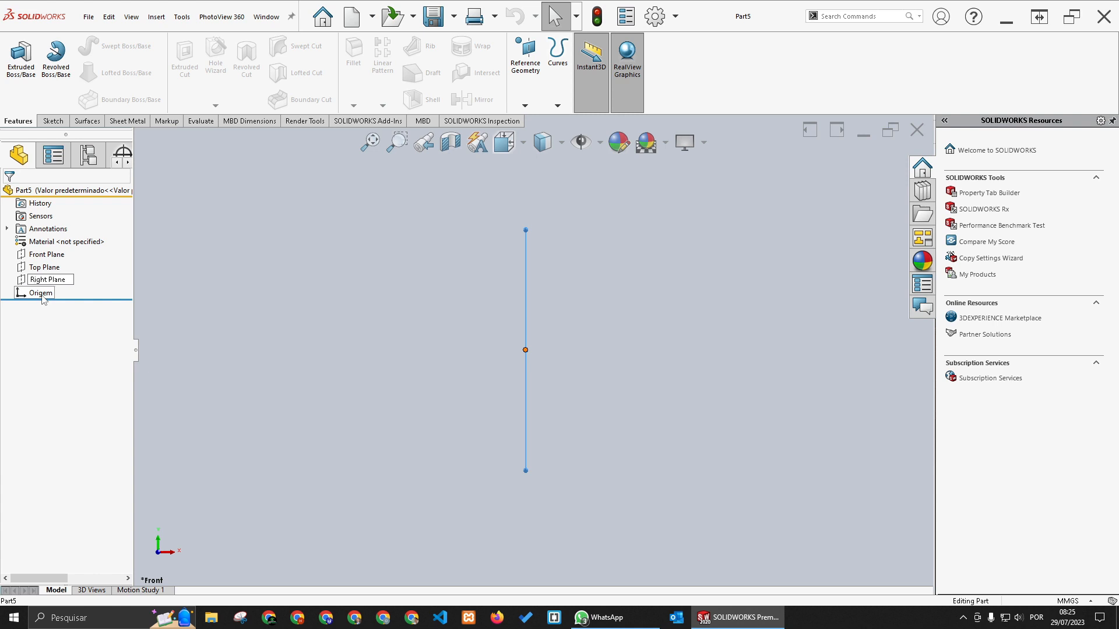
{"action": "key", "text": "Return"}
{"action": "left_click", "coordinate": [403, 331]}
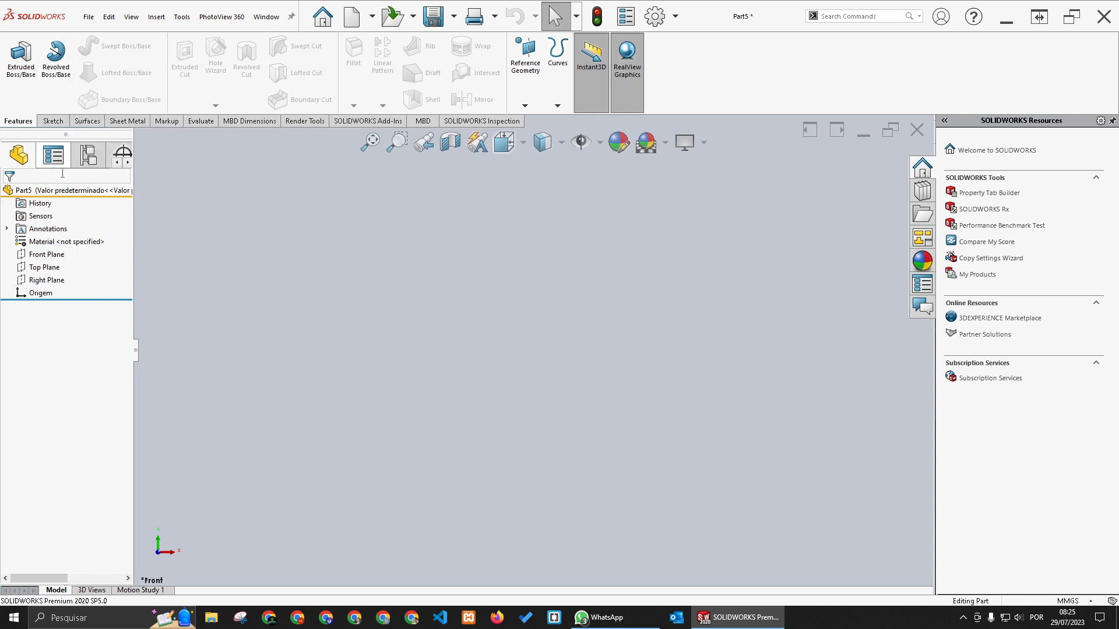
Open a sketch on the Right Plane and draw a horizontal centerline about 37 mm long, level with the origin
{"action": "left_click", "coordinate": [52, 280]}
{"action": "left_click", "coordinate": [54, 265]}
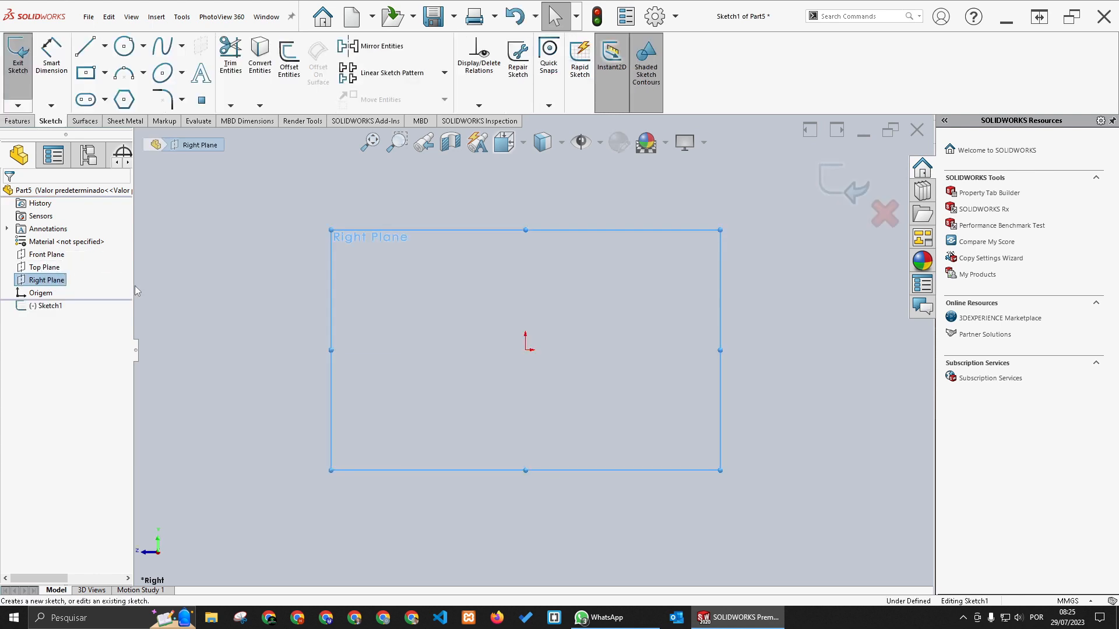
{"action": "left_click", "coordinate": [104, 46]}
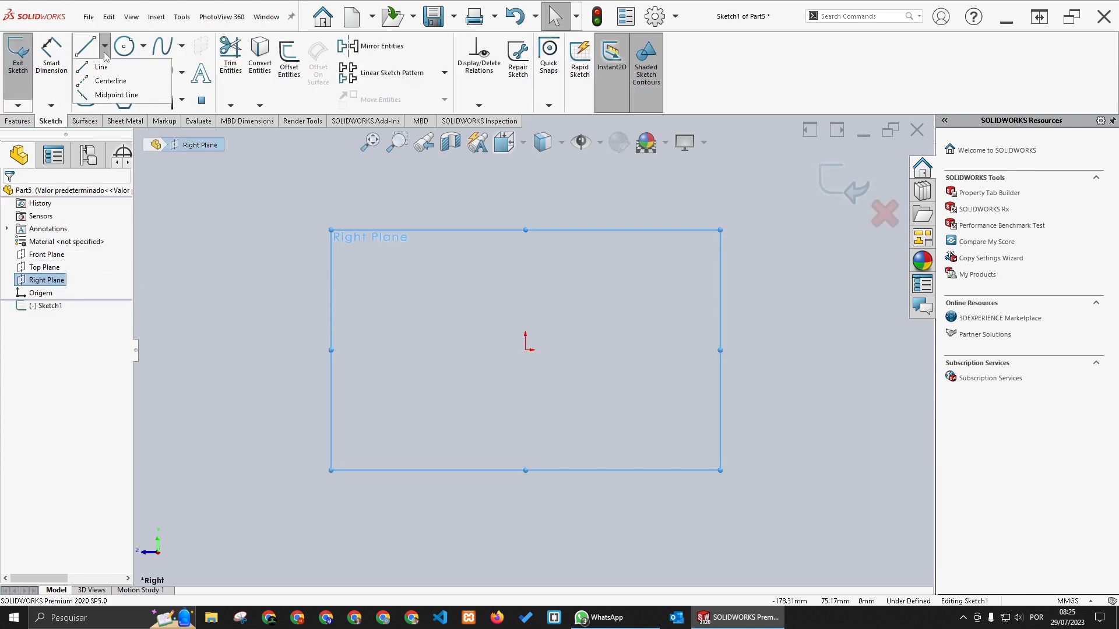
{"action": "left_click", "coordinate": [108, 81]}
{"action": "left_click", "coordinate": [526, 350]}
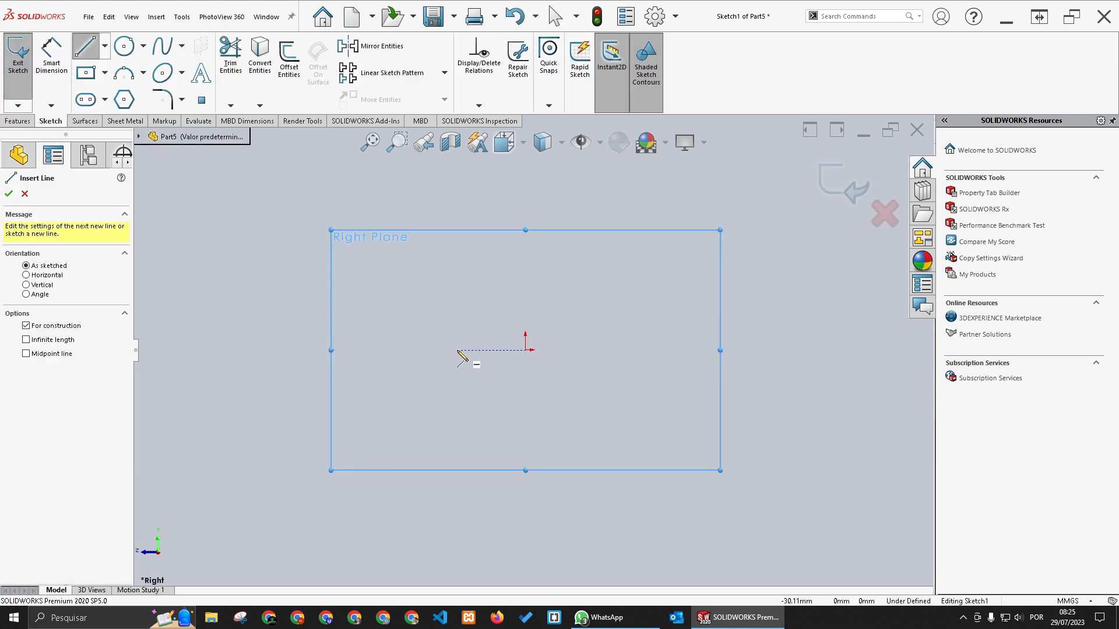
{"action": "left_click", "coordinate": [424, 351]}
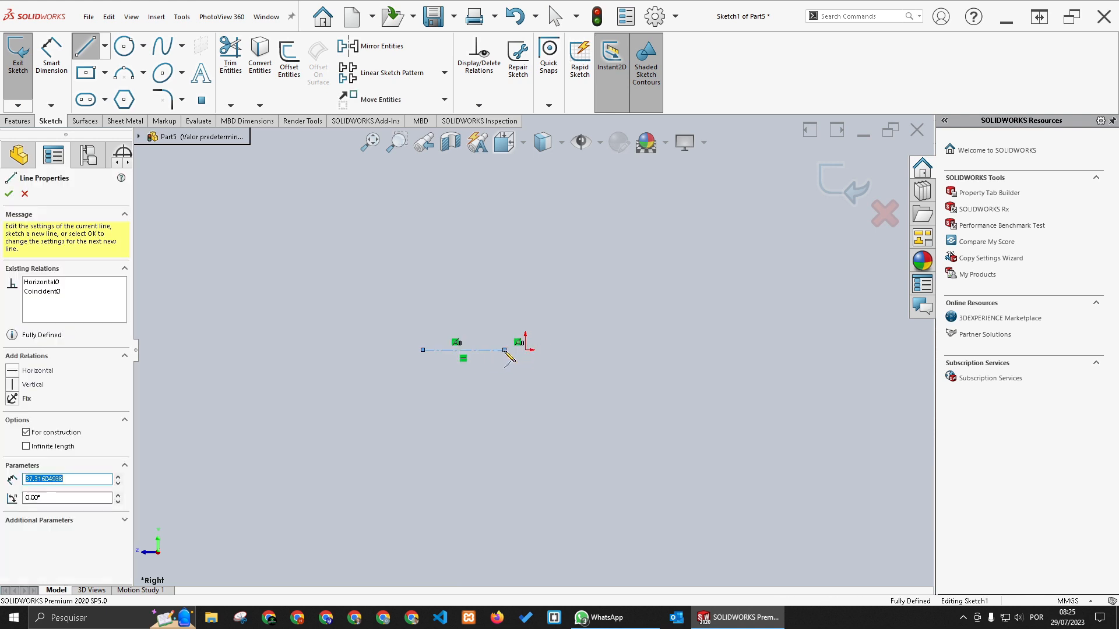
{"action": "key", "text": "Escape"}
Add a midpoint relation between the horizontal centerline and the origin
{"action": "left_click", "coordinate": [478, 351]}
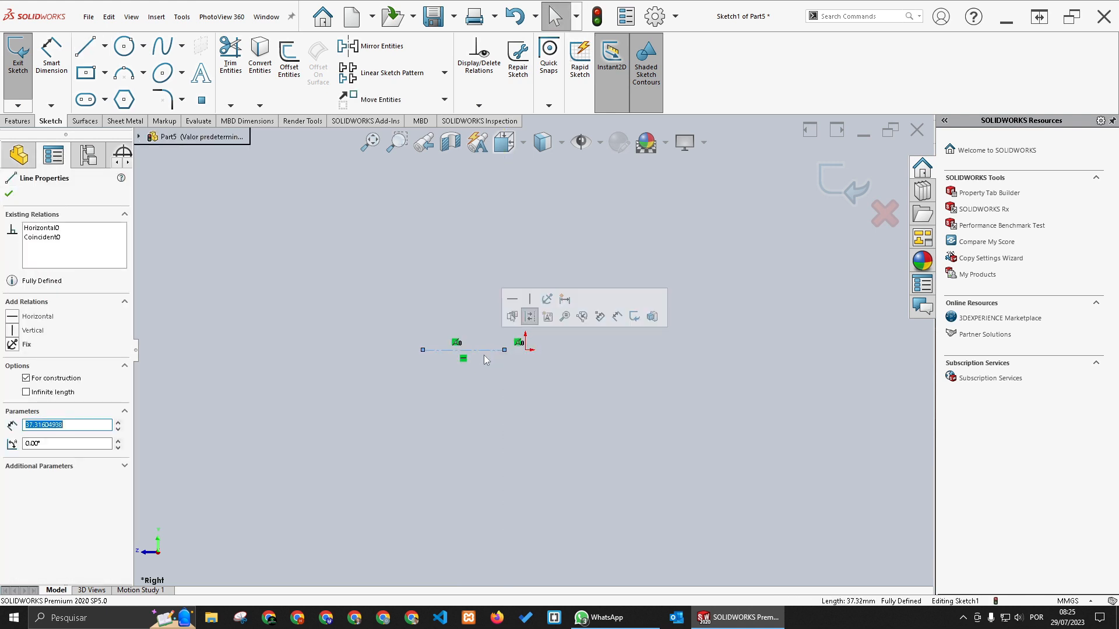
{"action": "left_click", "coordinate": [526, 350], "text": "ctrl"}
{"action": "left_click", "coordinate": [562, 303]}
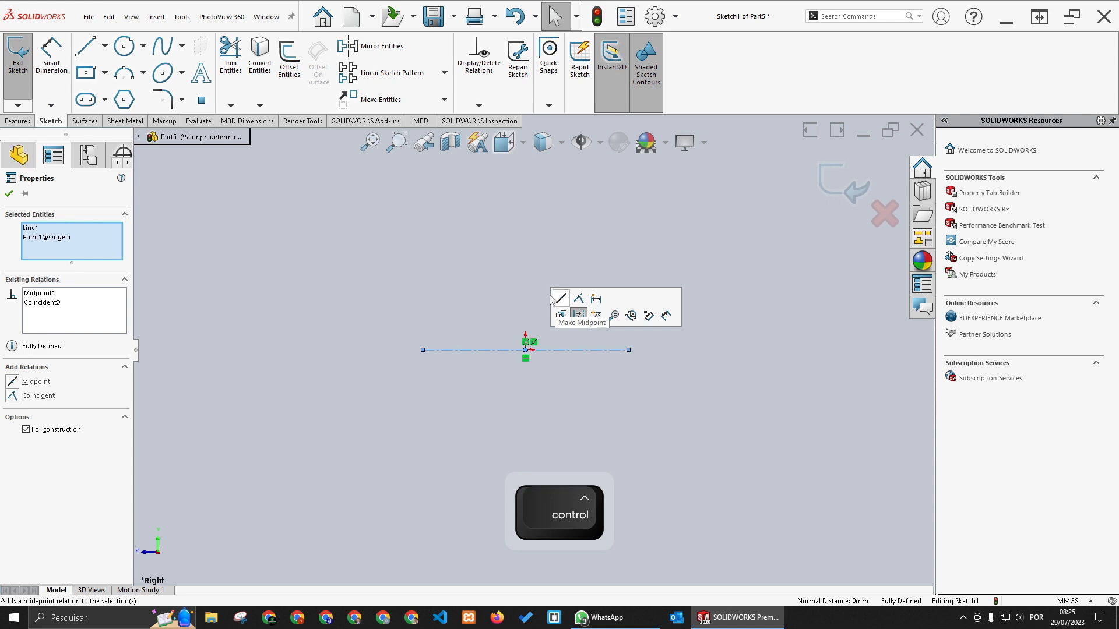
{"action": "left_click", "coordinate": [525, 292]}
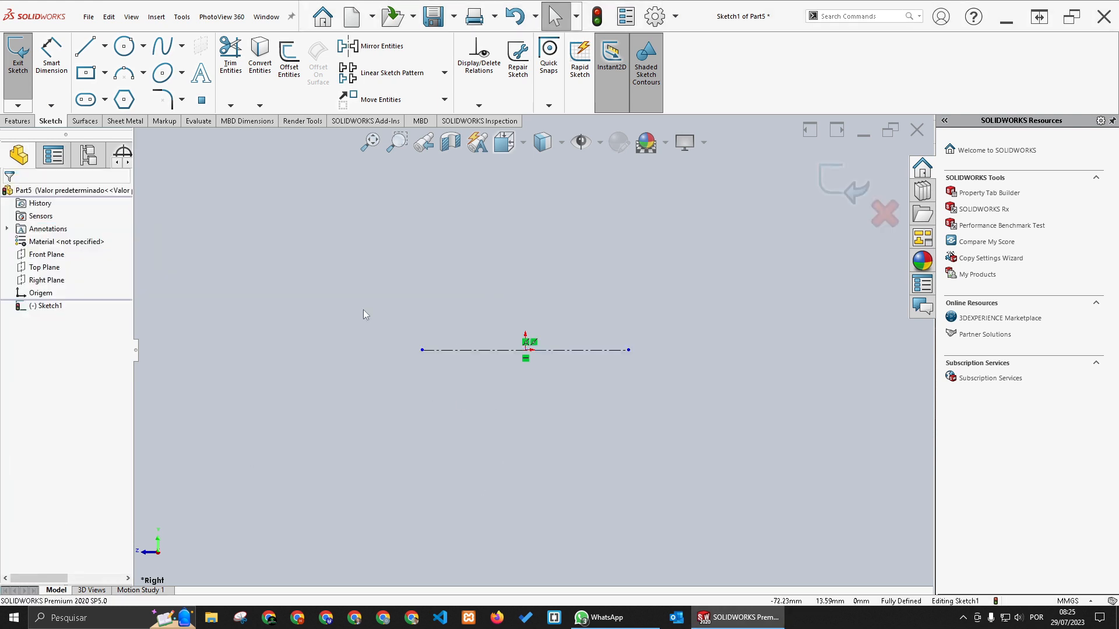
{"action": "left_click", "coordinate": [105, 72]}
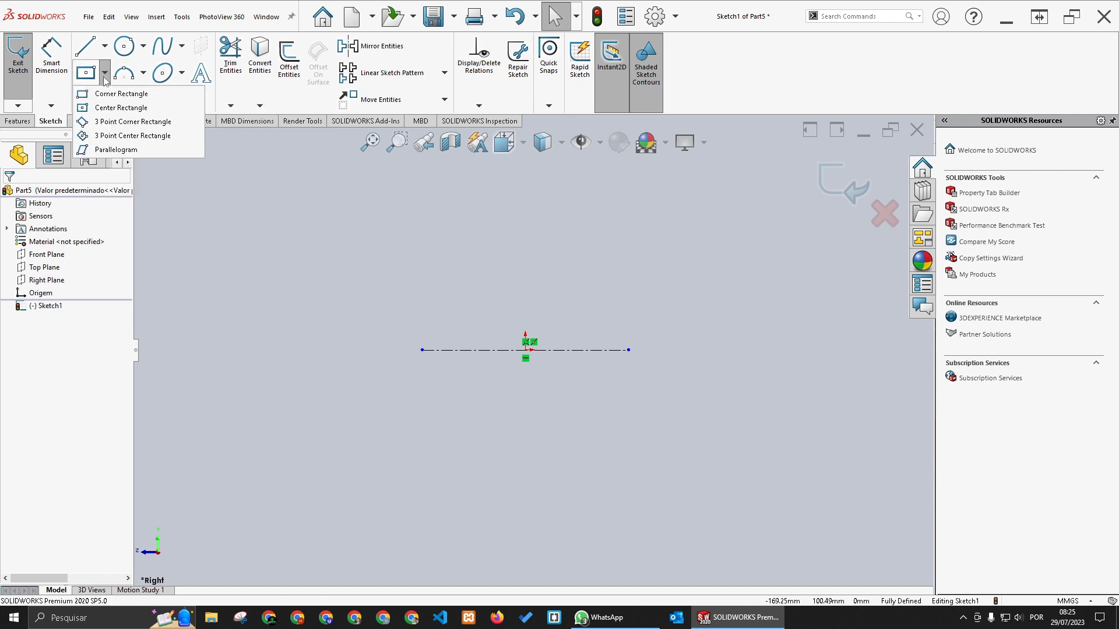
{"action": "left_click", "coordinate": [111, 107]}
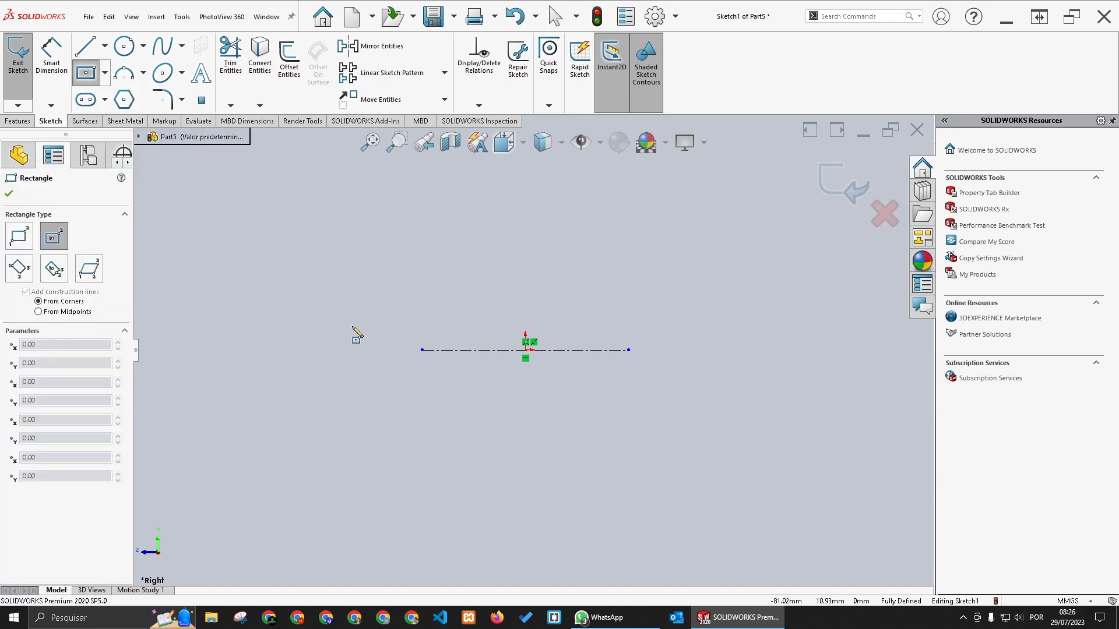
{"action": "scroll", "coordinate": [494, 208], "scroll_direction": "up", "scroll_amount": 3}
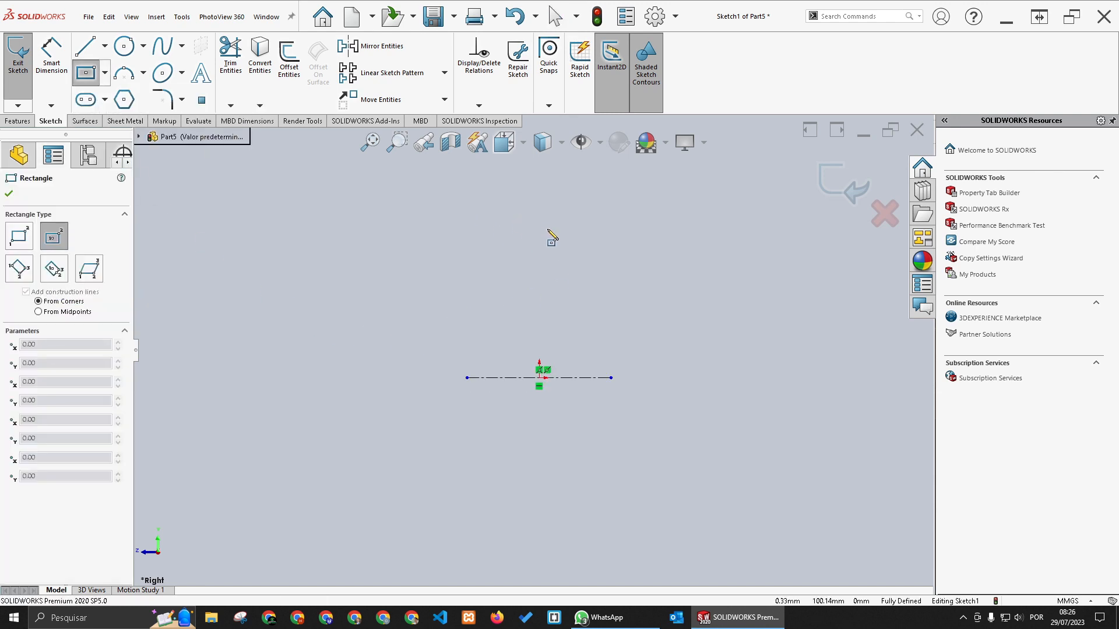
{"action": "scroll", "coordinate": [550, 230], "scroll_direction": "down", "scroll_amount": 3}
{"action": "scroll", "coordinate": [519, 251], "scroll_direction": "up", "scroll_amount": 2}
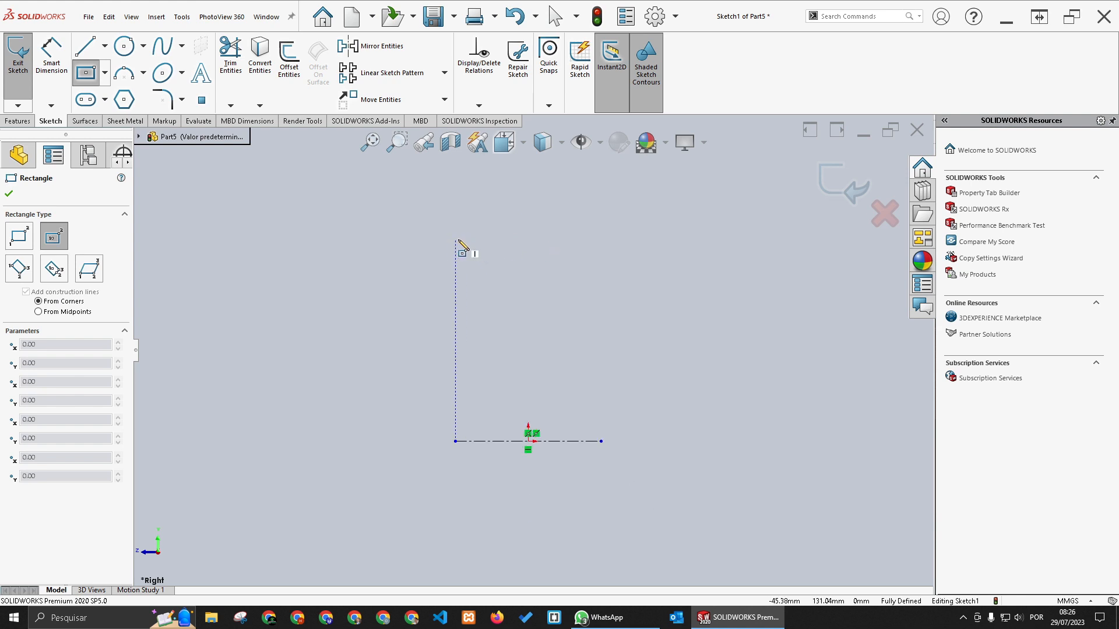
{"action": "left_click", "coordinate": [455, 239]}
{"action": "key", "text": "Escape"}
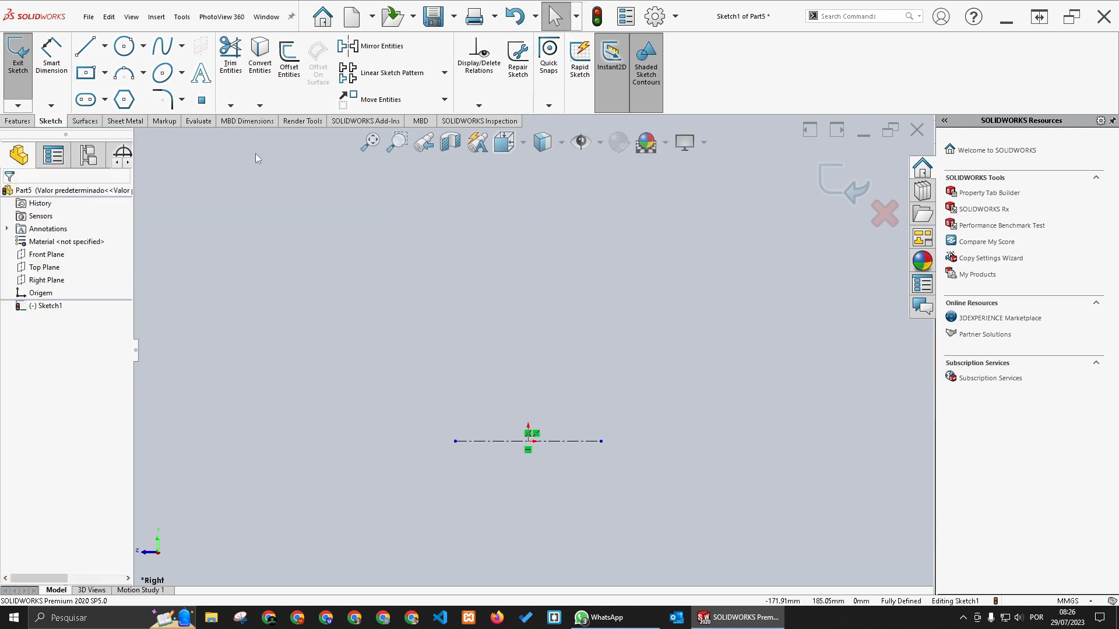
Draw a center rectangle about 94 mm wide, centred directly above the origin and clear of the horizontal centerline
{"action": "left_click", "coordinate": [104, 73]}
{"action": "left_click", "coordinate": [123, 106]}
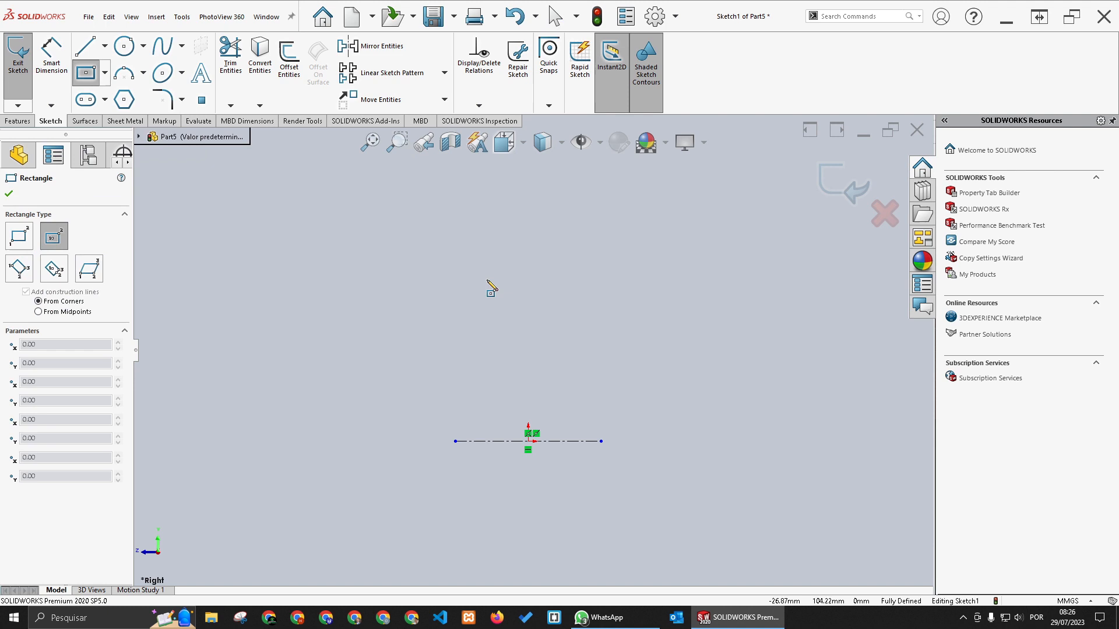
{"action": "left_click", "coordinate": [528, 273]}
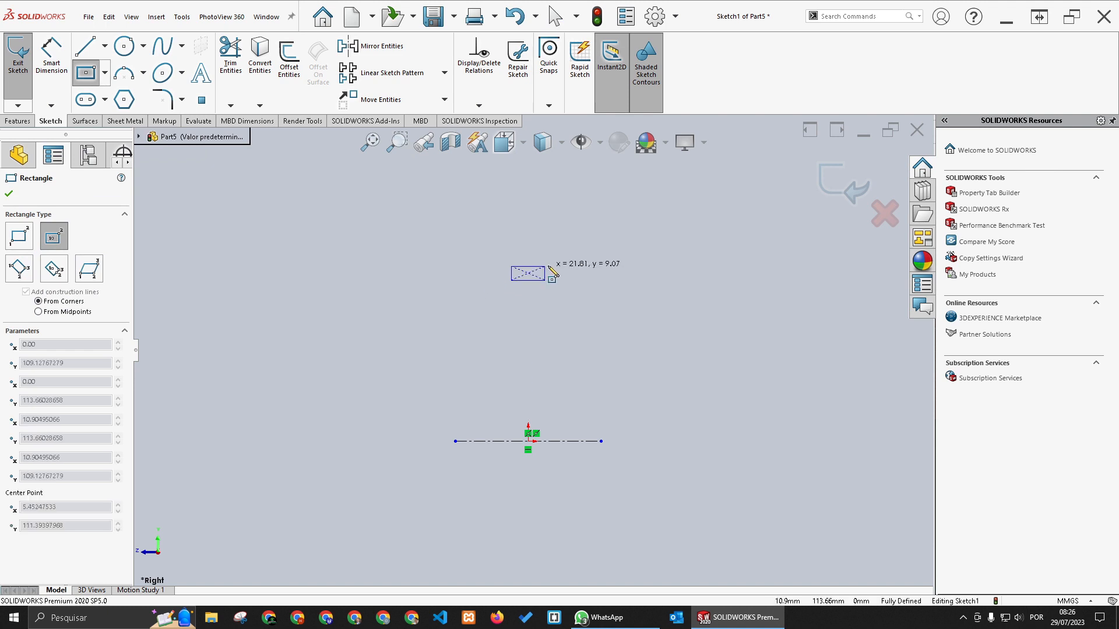
{"action": "left_click", "coordinate": [601, 245]}
{"action": "key", "text": "Escape"}
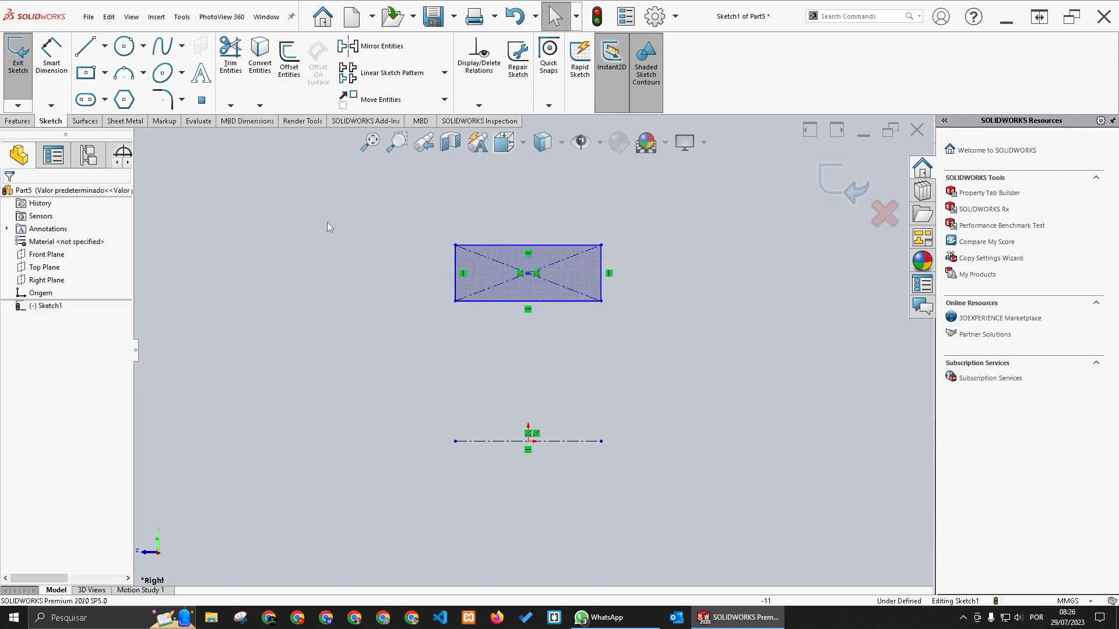
Dimension the distance between the rectangle's lower edge and the horizontal centerline as 25 mm
{"action": "left_click", "coordinate": [51, 55]}
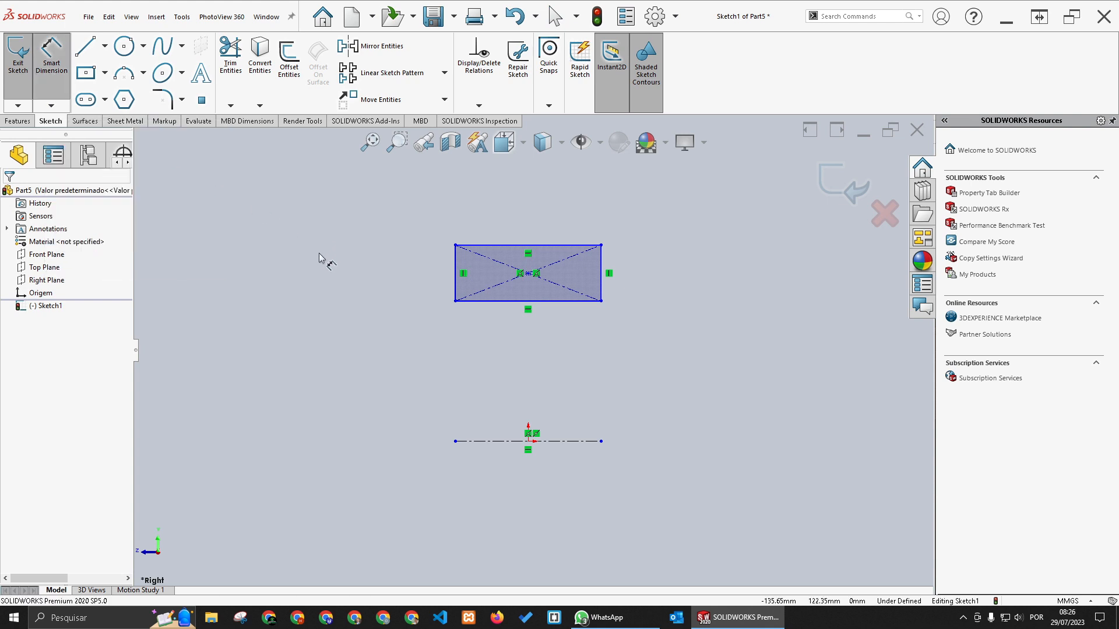
{"action": "left_click", "coordinate": [482, 308]}
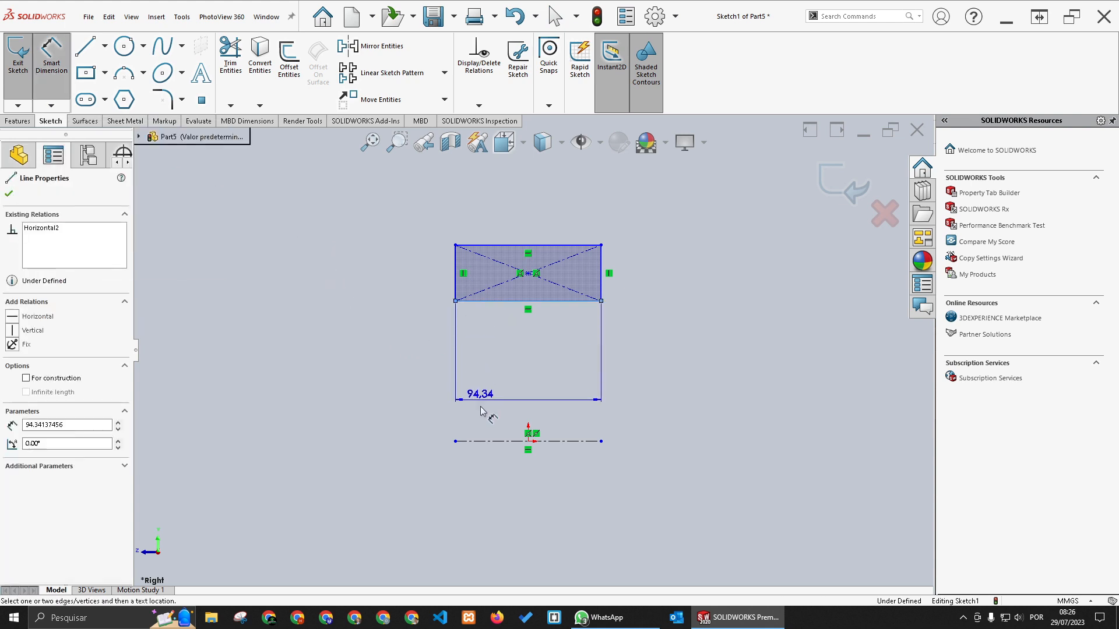
{"action": "left_click", "coordinate": [524, 442]}
{"action": "left_click", "coordinate": [429, 382]}
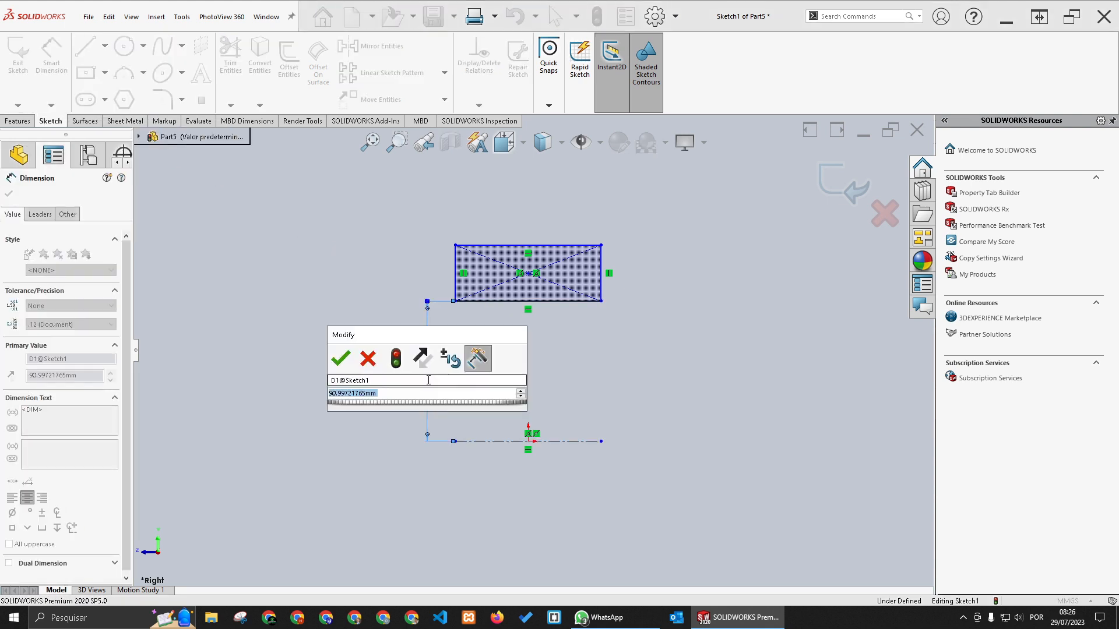
{"action": "type", "text": "25"}
{"action": "key", "text": "Return"}
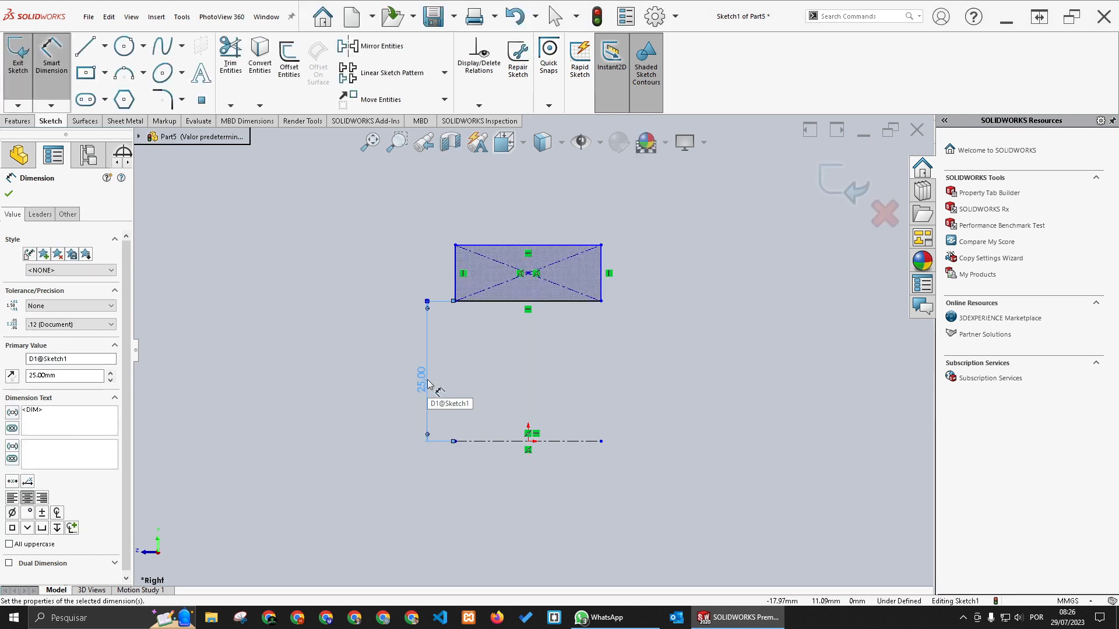
{"action": "key", "text": "Escape"}
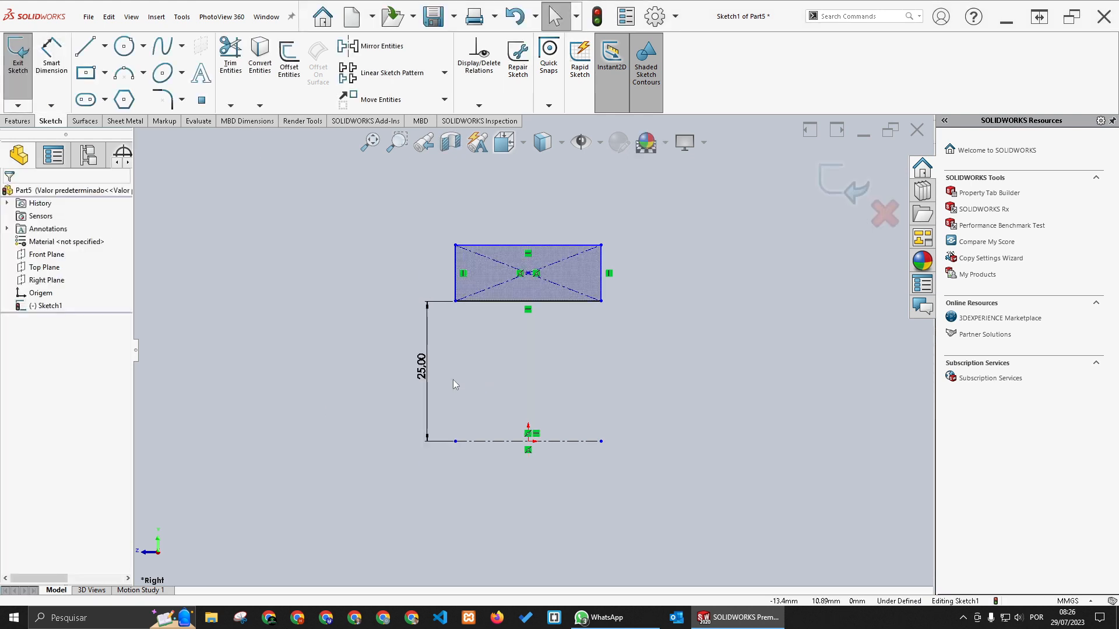
Dimension the rectangle's width between its two vertical edges as 31 mm
{"action": "key", "text": "Return"}
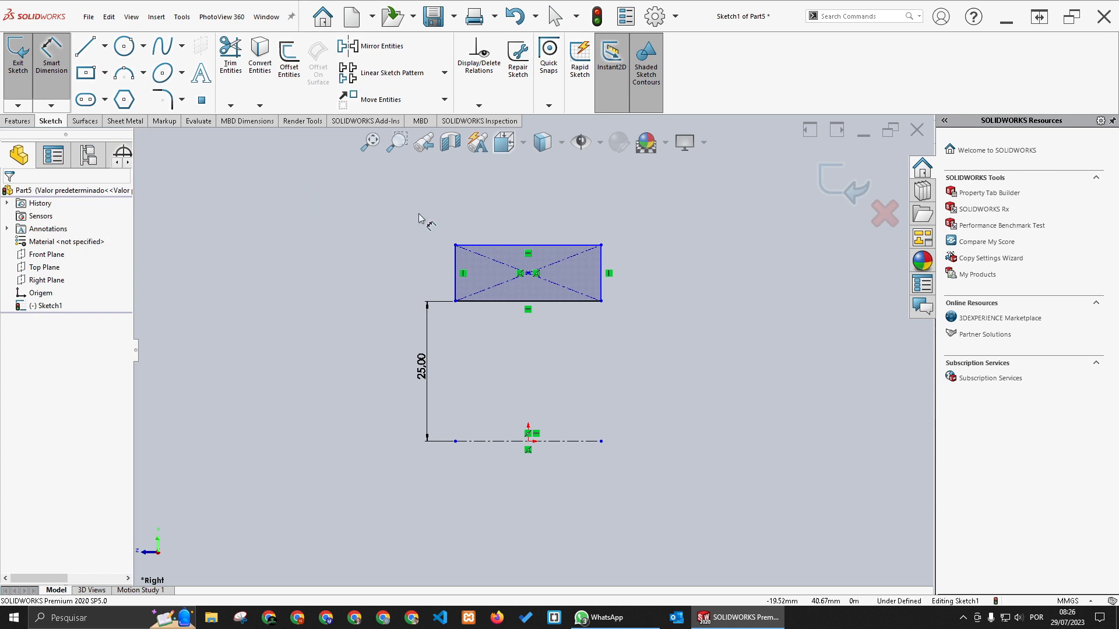
{"action": "left_click", "coordinate": [601, 264]}
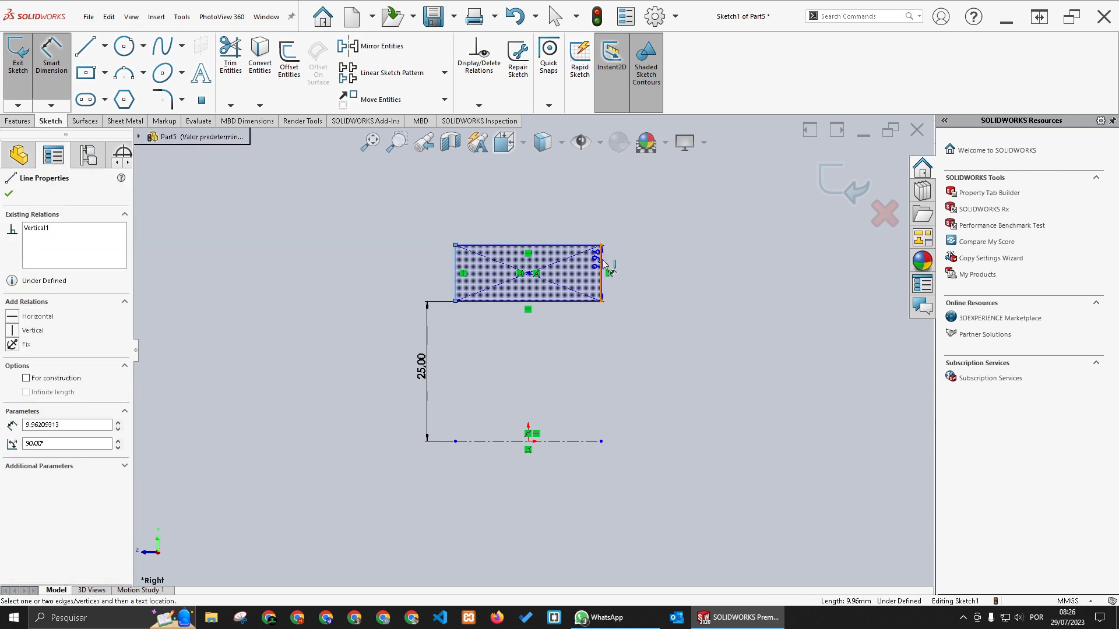
{"action": "left_click", "coordinate": [537, 211]}
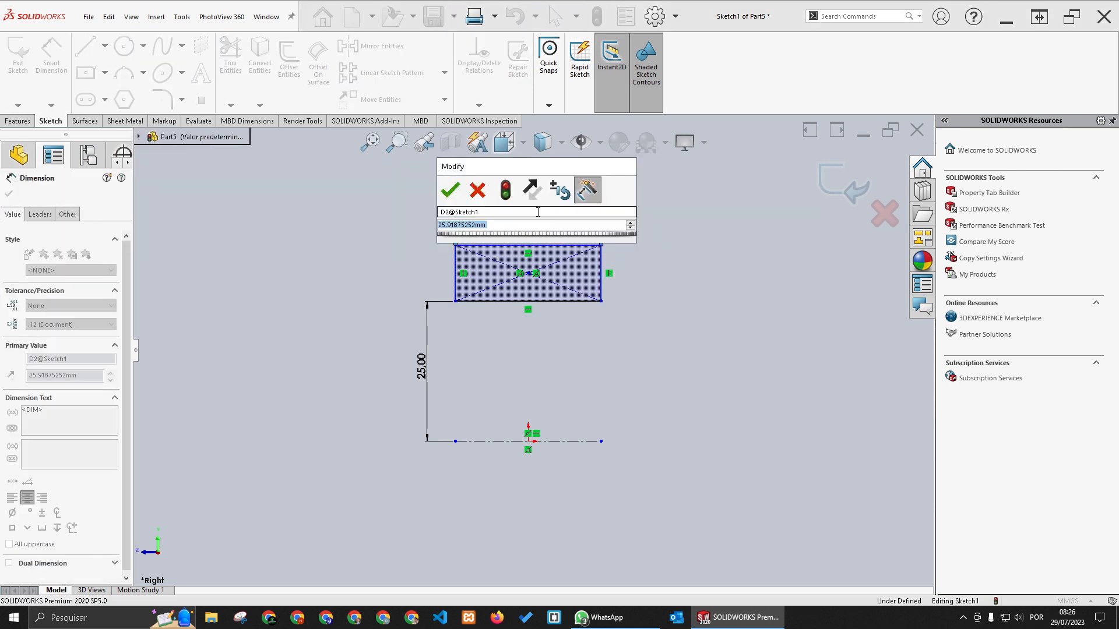
{"action": "type", "text": "31"}
{"action": "key", "text": "Return"}
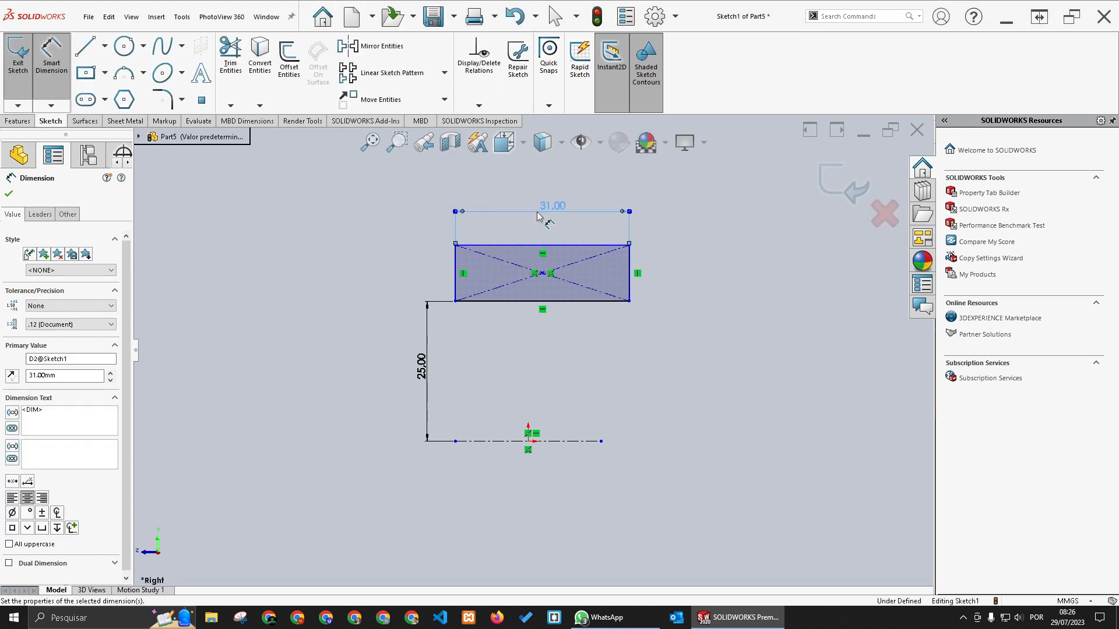
{"action": "key", "text": "Escape"}
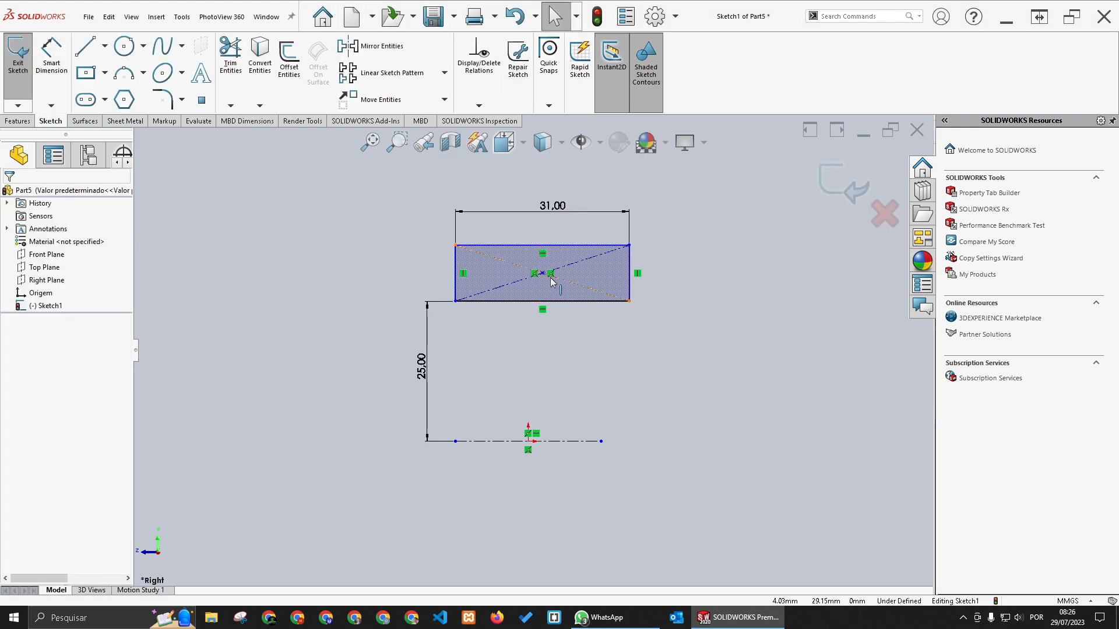
Add a vertical relation between the rectangle's center point and the origin
{"action": "left_click", "coordinate": [542, 273]}
{"action": "left_click", "coordinate": [528, 441], "text": "ctrl"}
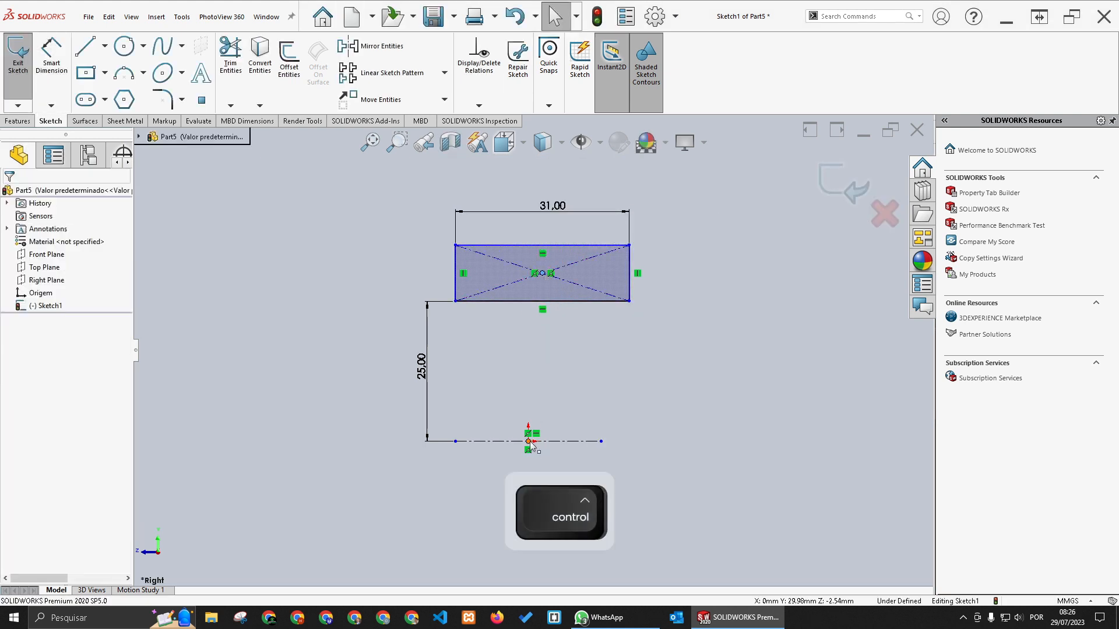
{"action": "left_click", "coordinate": [581, 389]}
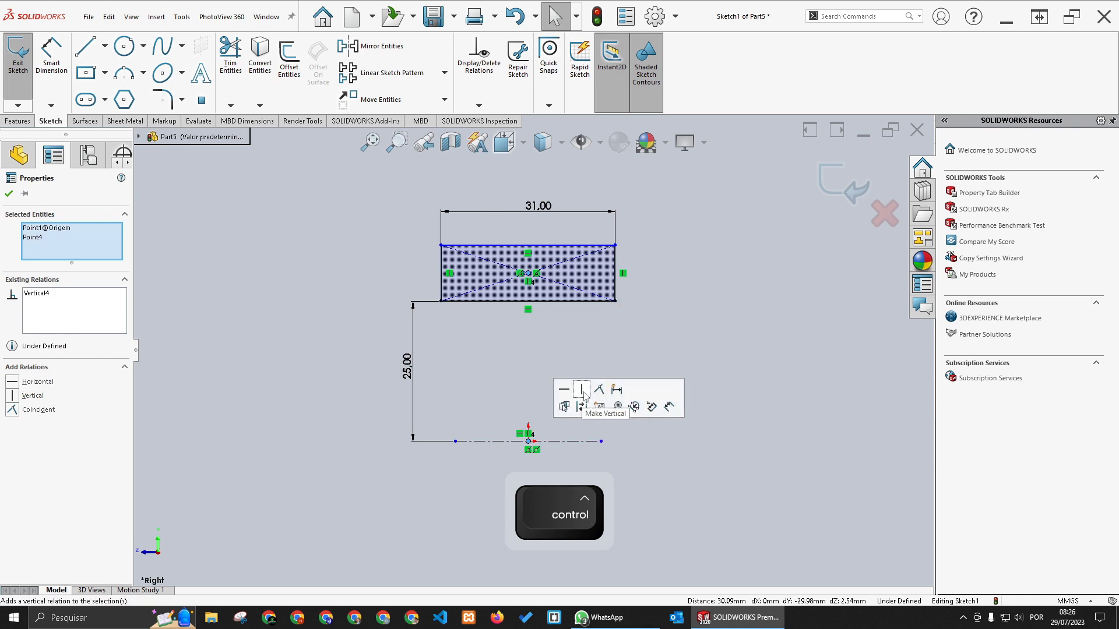
{"action": "left_click", "coordinate": [530, 352]}
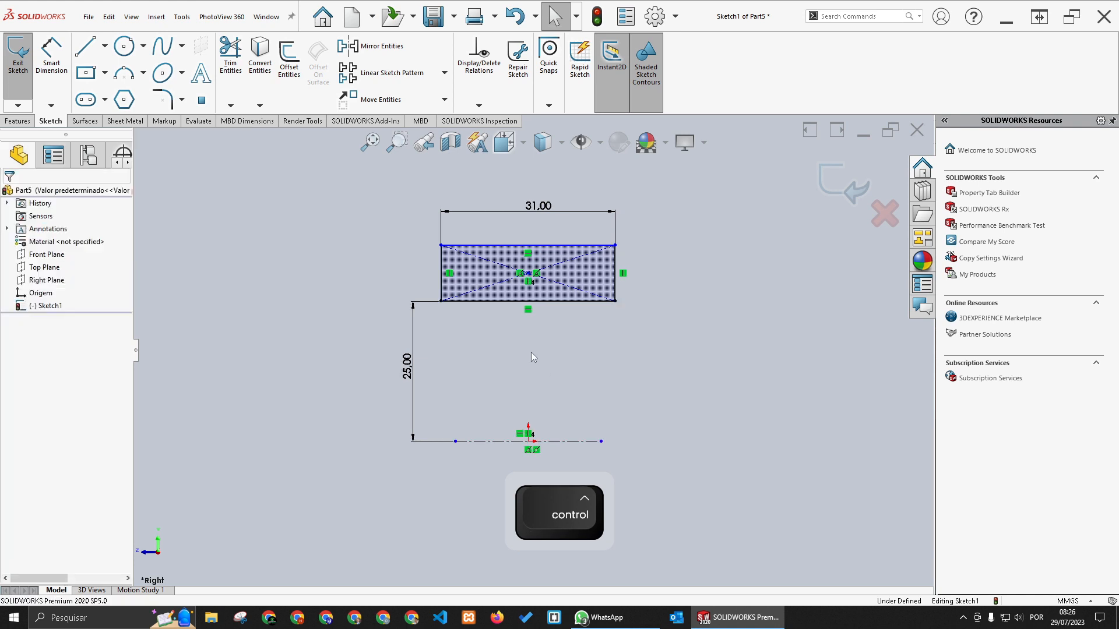
Dimension the distance between the rectangle's upper edge and the horizontal centerline as 37 mm
{"action": "left_click", "coordinate": [51, 55]}
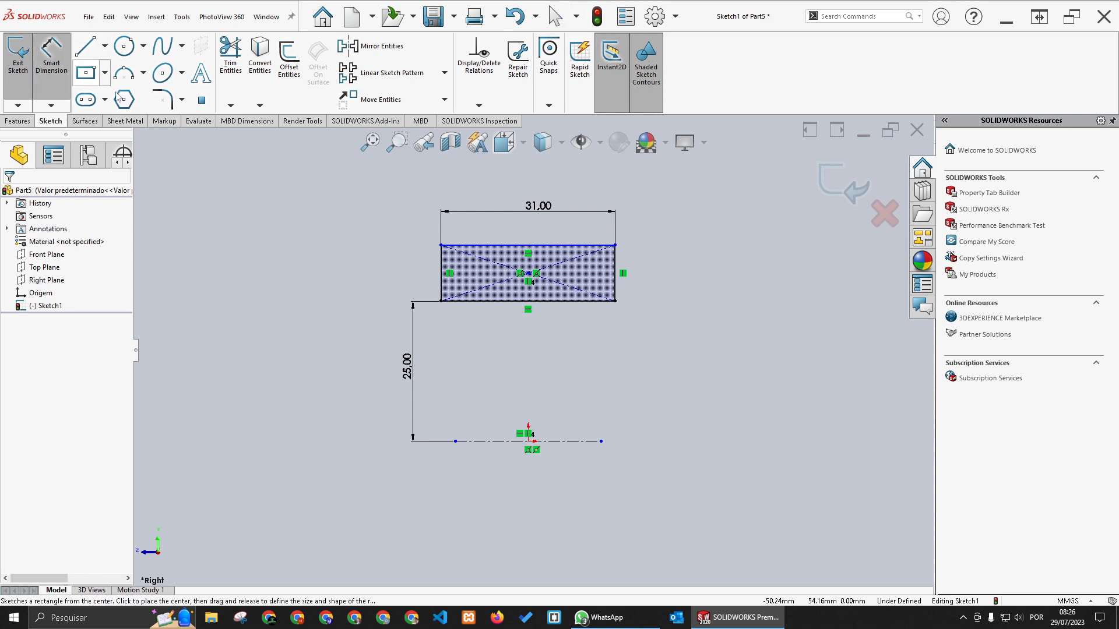
{"action": "left_click", "coordinate": [464, 245]}
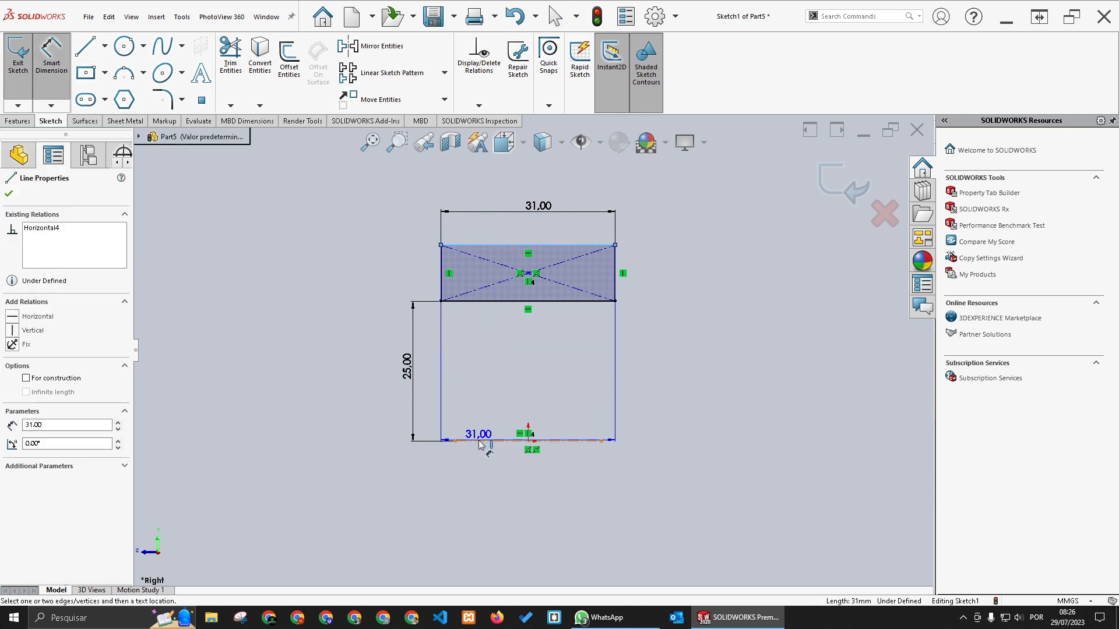
{"action": "left_click", "coordinate": [479, 442]}
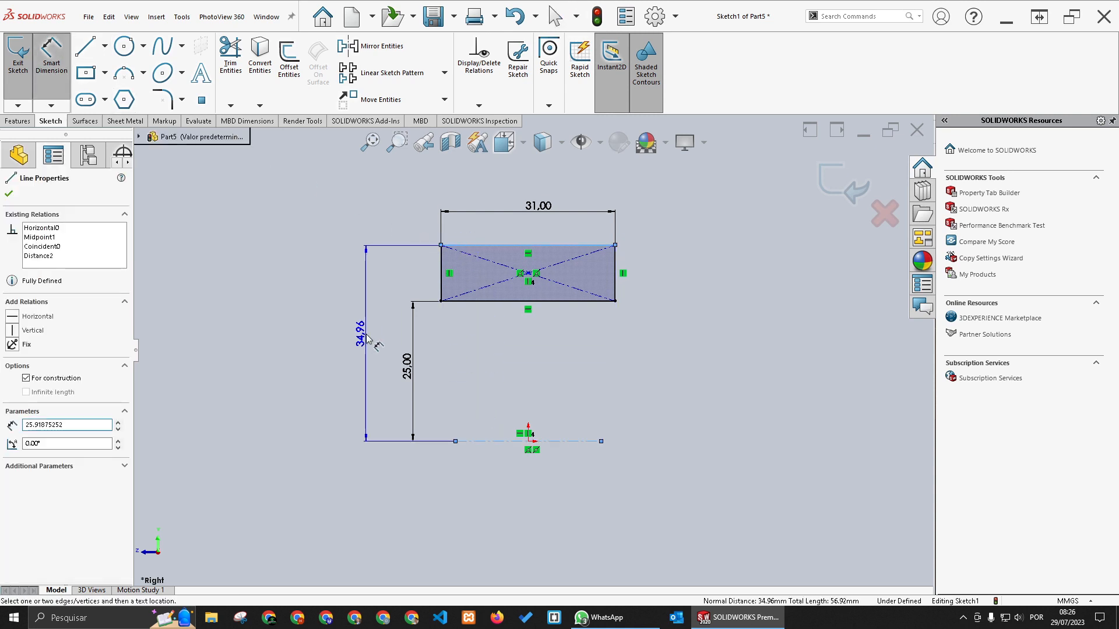
{"action": "left_click", "coordinate": [367, 338]}
{"action": "type", "text": "37"}
{"action": "key", "text": "Return"}
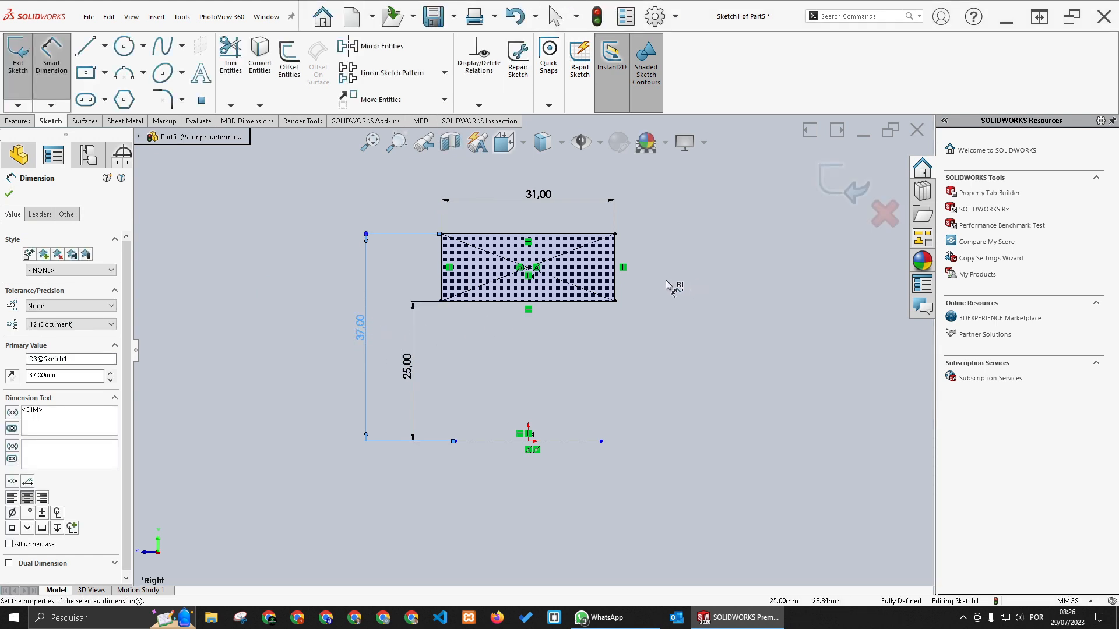
{"action": "key", "text": "Escape"}
{"action": "key", "text": "Escape"}
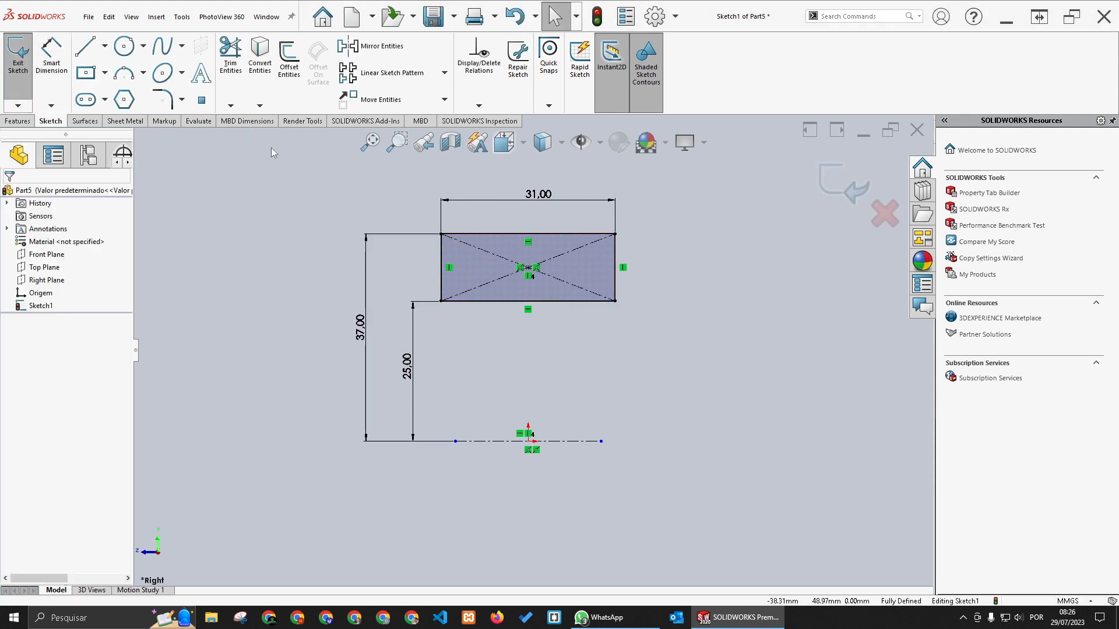
Draw a 3-point arc of about 11.6 mm radius with both ends on the rectangle's upper edge, curving down into the rectangle
{"action": "left_click", "coordinate": [124, 73]}
{"action": "scroll", "coordinate": [531, 221], "scroll_direction": "down", "scroll_amount": 1}
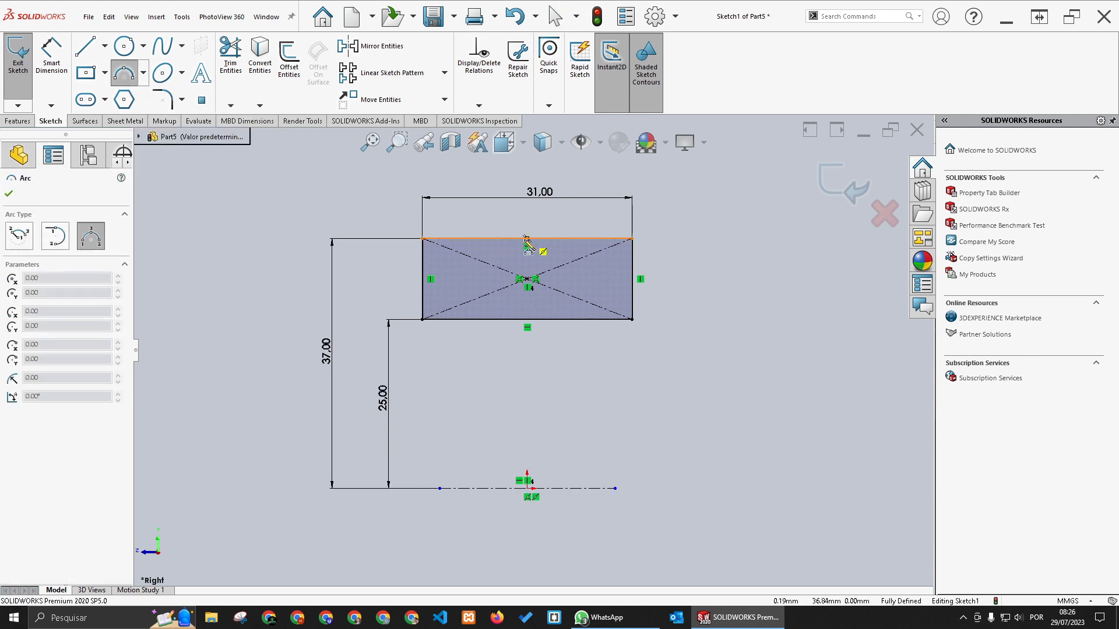
{"action": "left_click", "coordinate": [487, 238]}
{"action": "left_click", "coordinate": [577, 239]}
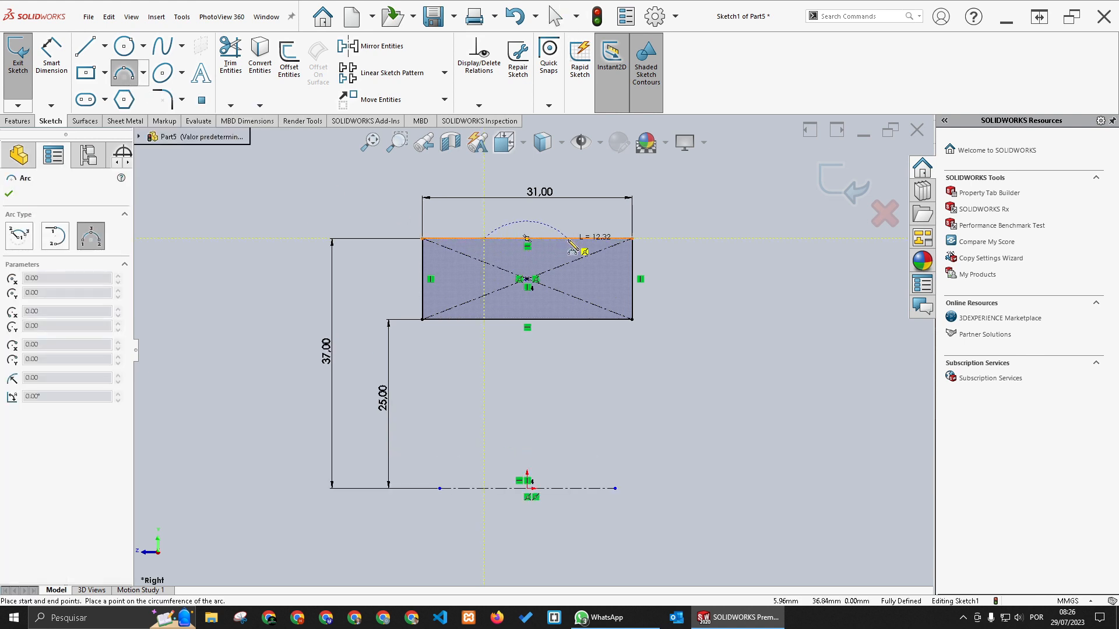
{"action": "left_click", "coordinate": [540, 249]}
{"action": "key", "text": "Escape"}
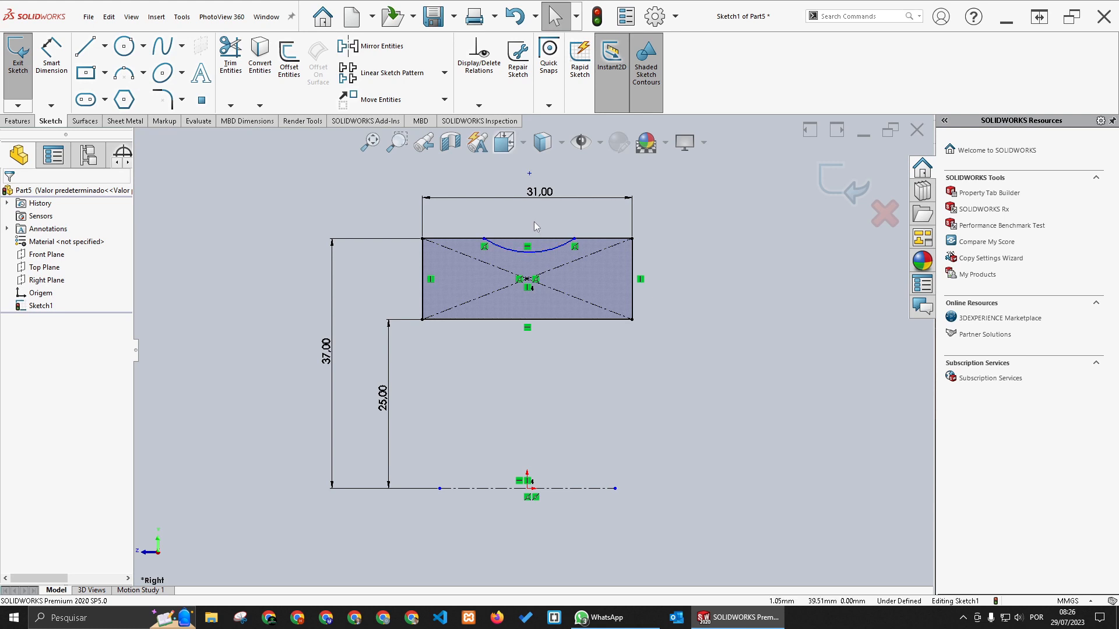
Add a vertical relation between the arc's center point and the rectangle's center point
{"action": "left_click", "coordinate": [529, 173]}
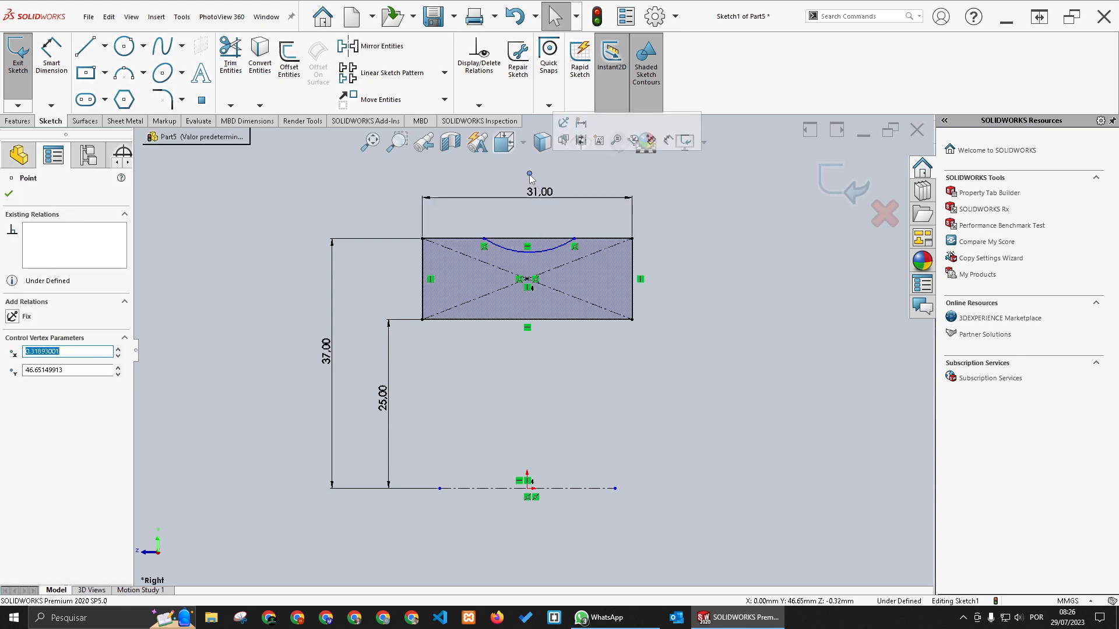
{"action": "left_click", "coordinate": [527, 279], "text": "ctrl"}
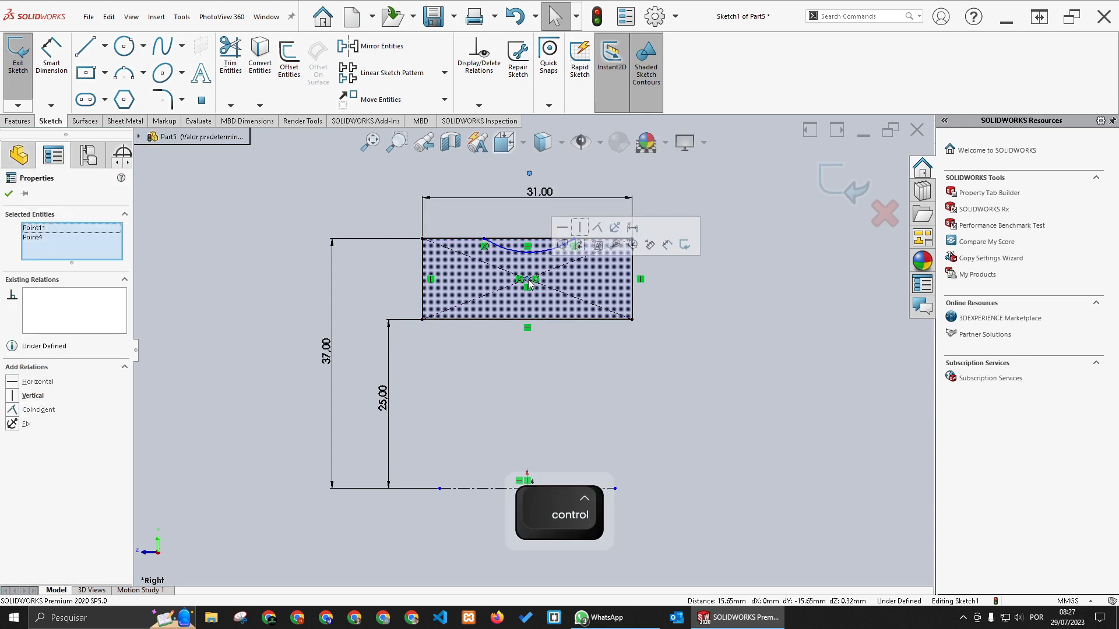
{"action": "left_click", "coordinate": [580, 228]}
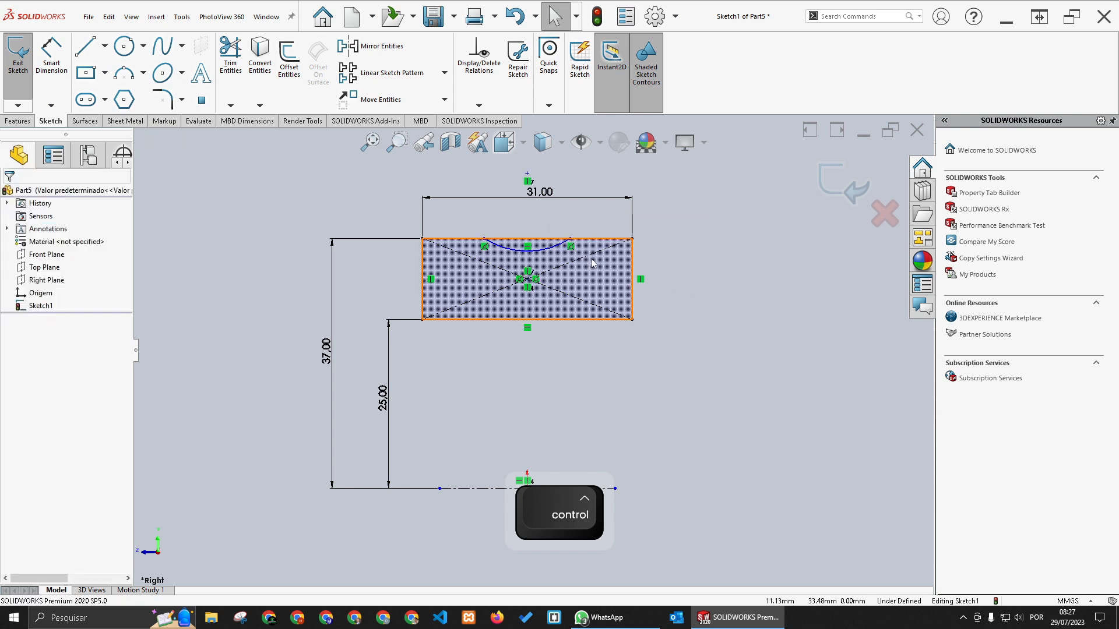
Dimension the arc's radius as 12 mm
{"action": "left_click", "coordinate": [52, 55]}
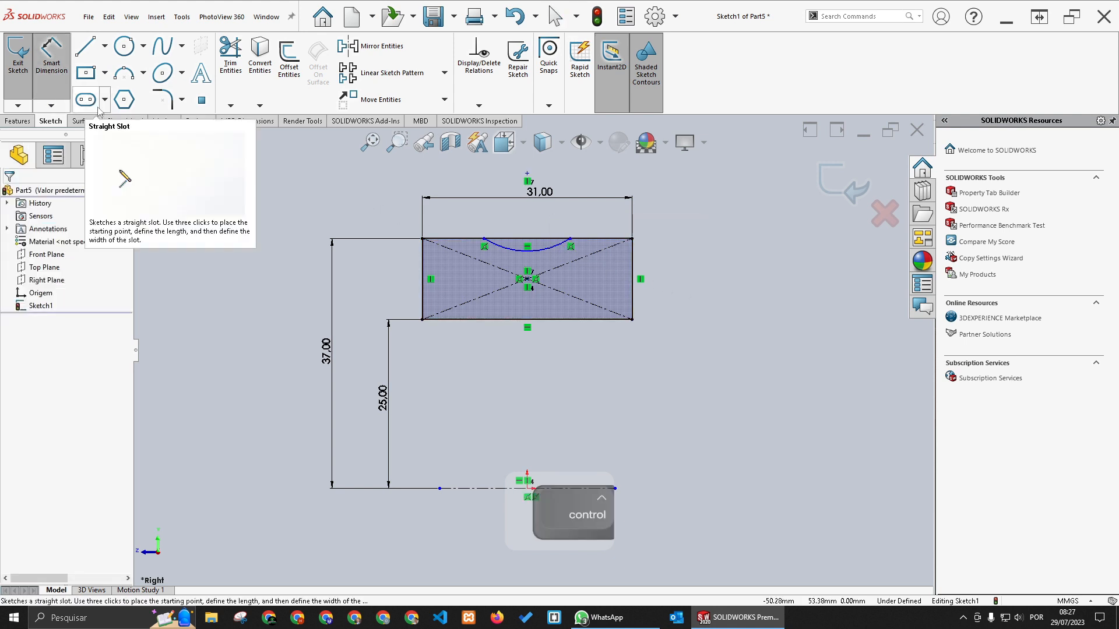
{"action": "left_click", "coordinate": [551, 249]}
{"action": "left_click", "coordinate": [586, 355]}
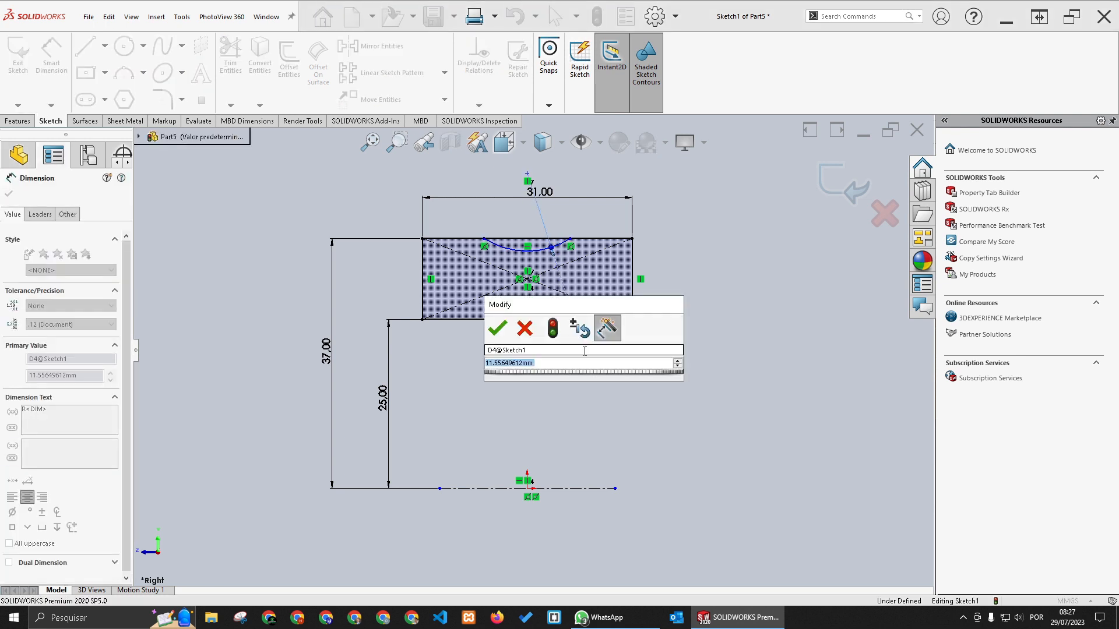
{"action": "type", "text": "12"}
{"action": "key", "text": "Return"}
{"action": "key", "text": "Escape"}
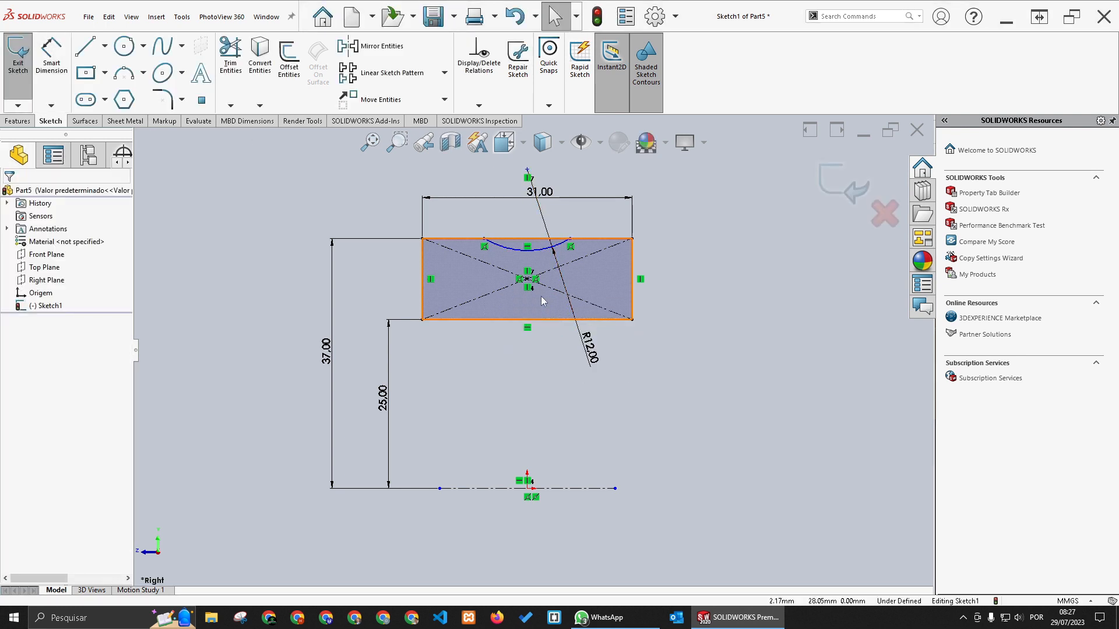
Dimension the vertical distance between the arc's center point and the rectangle's upper edge as 8 mm
{"action": "left_click", "coordinate": [528, 171]}
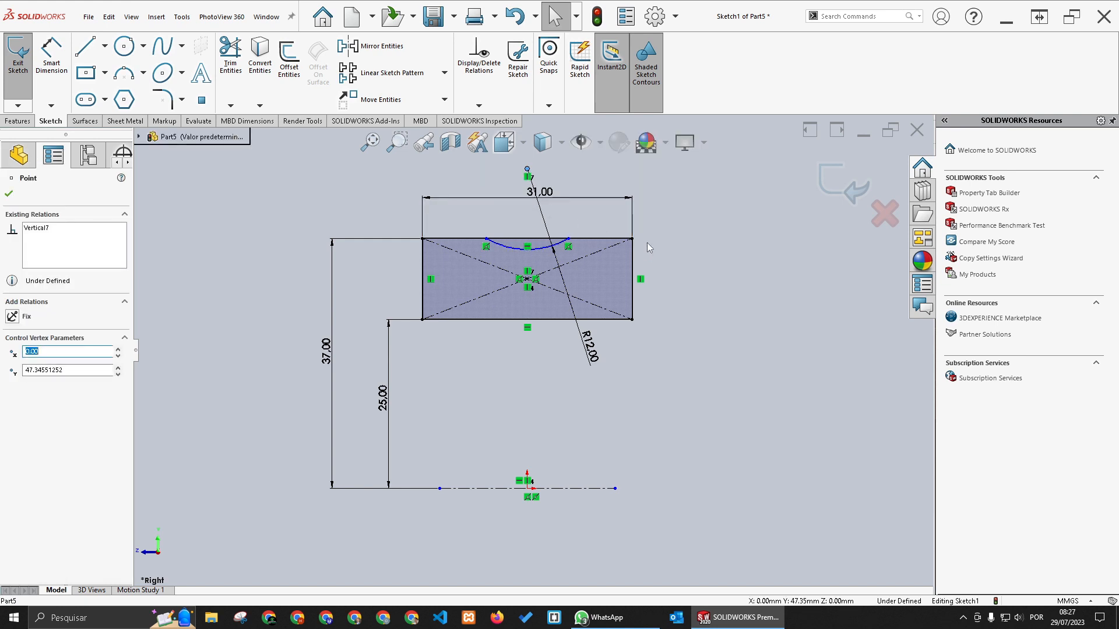
{"action": "left_click", "coordinate": [669, 261]}
{"action": "right_click_drag", "start_coordinate": [670, 261], "coordinate": [665, 213]}
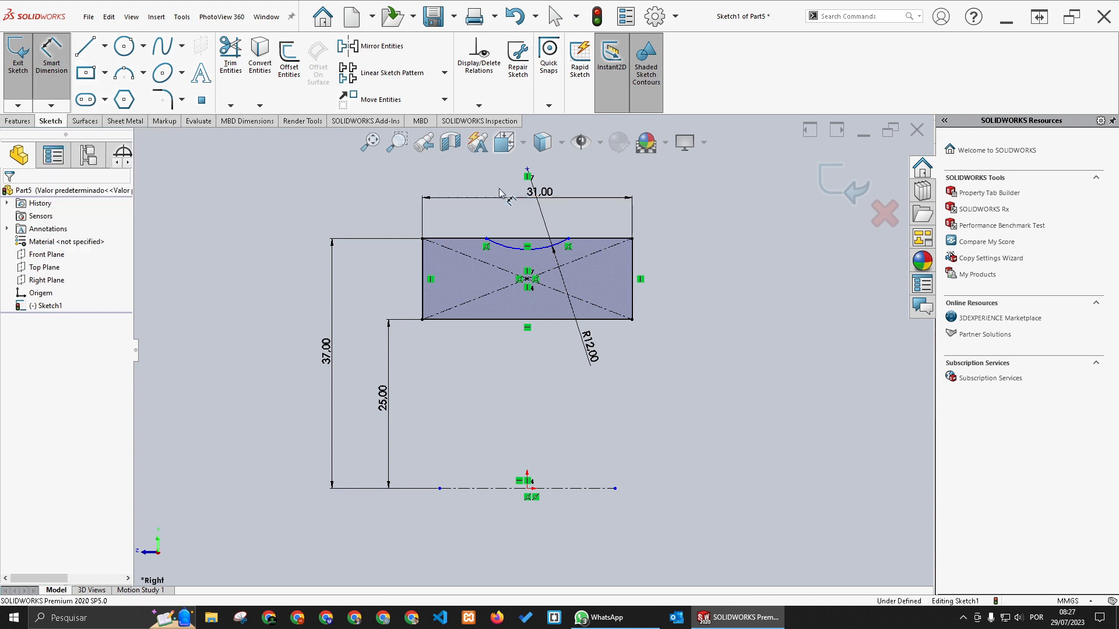
{"action": "left_click", "coordinate": [527, 169]}
{"action": "left_click", "coordinate": [608, 238]}
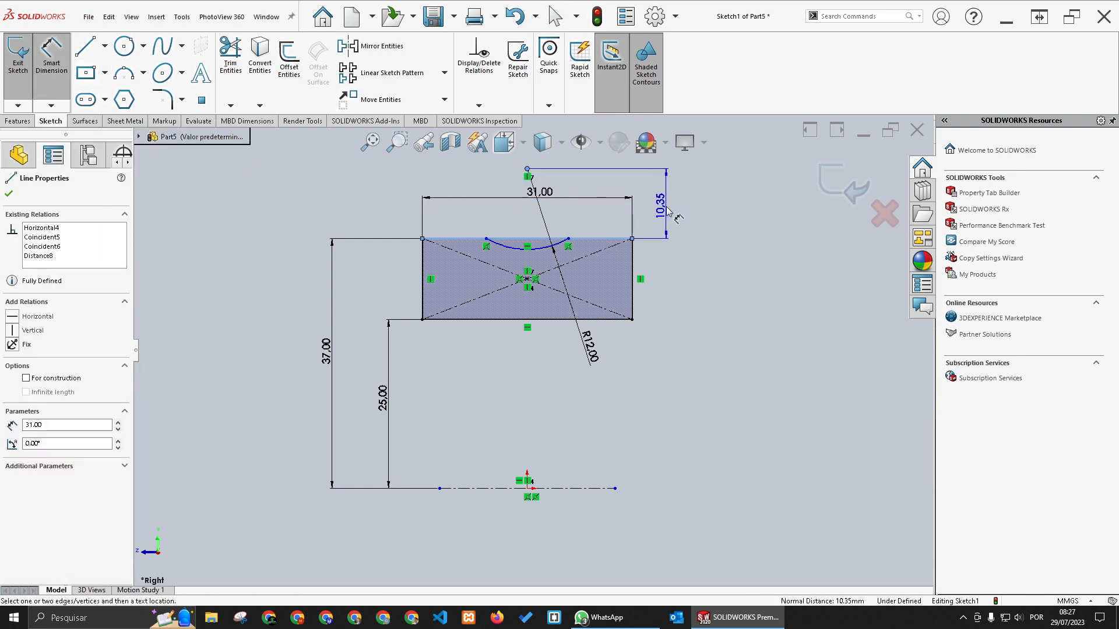
{"action": "left_click", "coordinate": [669, 213]}
{"action": "type", "text": "8"}
{"action": "key", "text": "Return"}
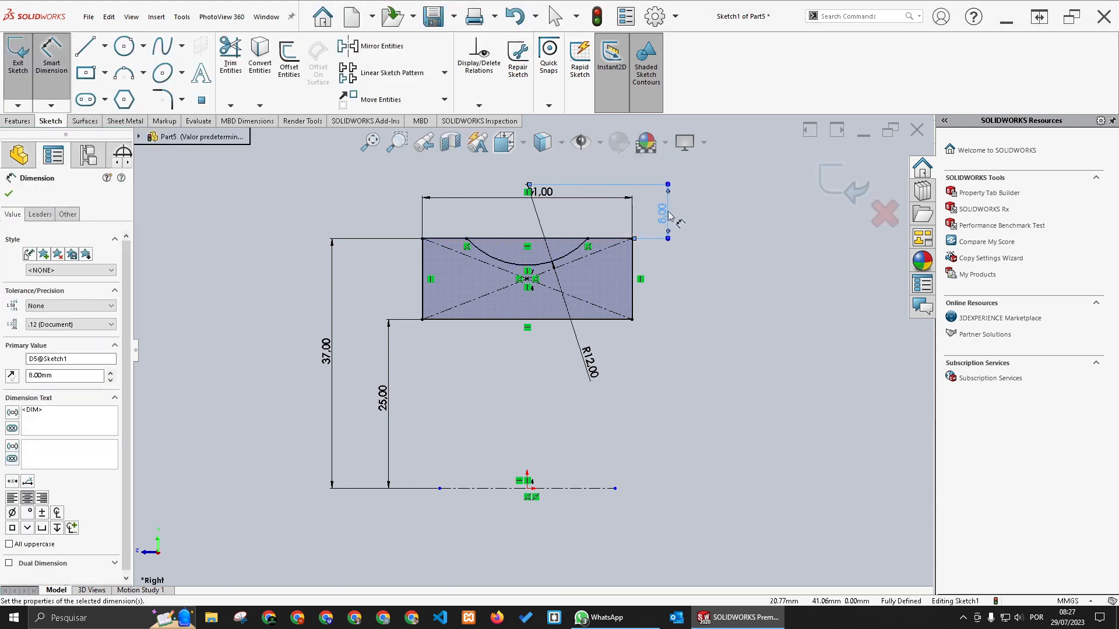
{"action": "key", "text": "Escape"}
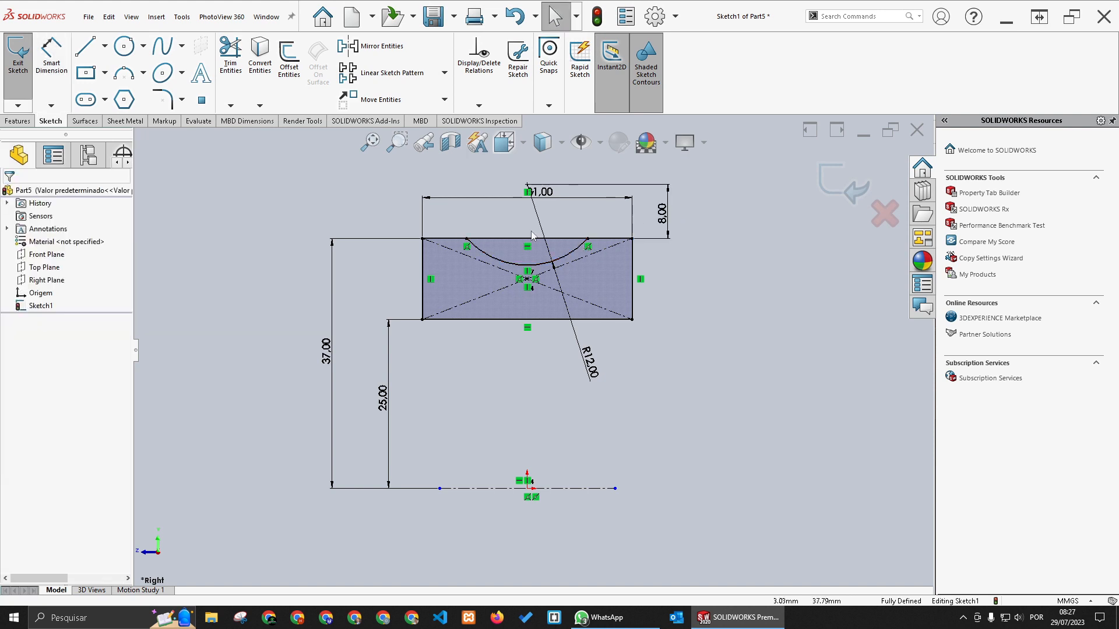
Trim away the part of the rectangle's upper edge that lies between the arc's two ends
{"action": "left_click", "coordinate": [241, 48]}
{"action": "left_click_drag", "start_coordinate": [506, 246], "coordinate": [507, 230]}
{"action": "key", "text": "Escape"}
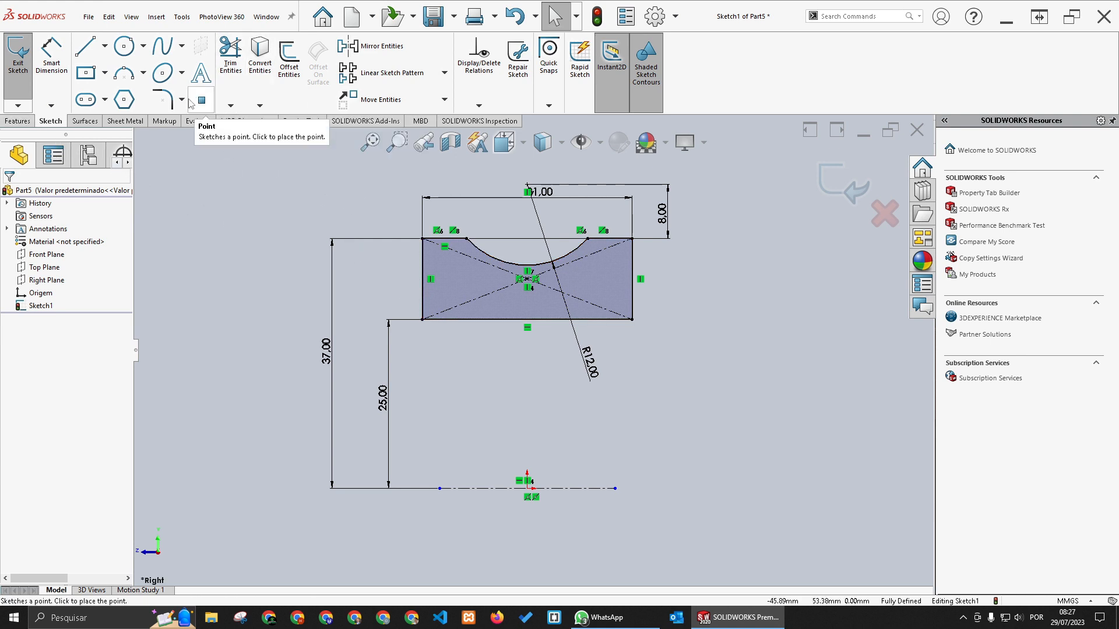
Add 2.10 mm sketch fillets to the two lower corners of the ring profile
{"action": "left_click", "coordinate": [163, 99]}
{"action": "left_click", "coordinate": [422, 321]}
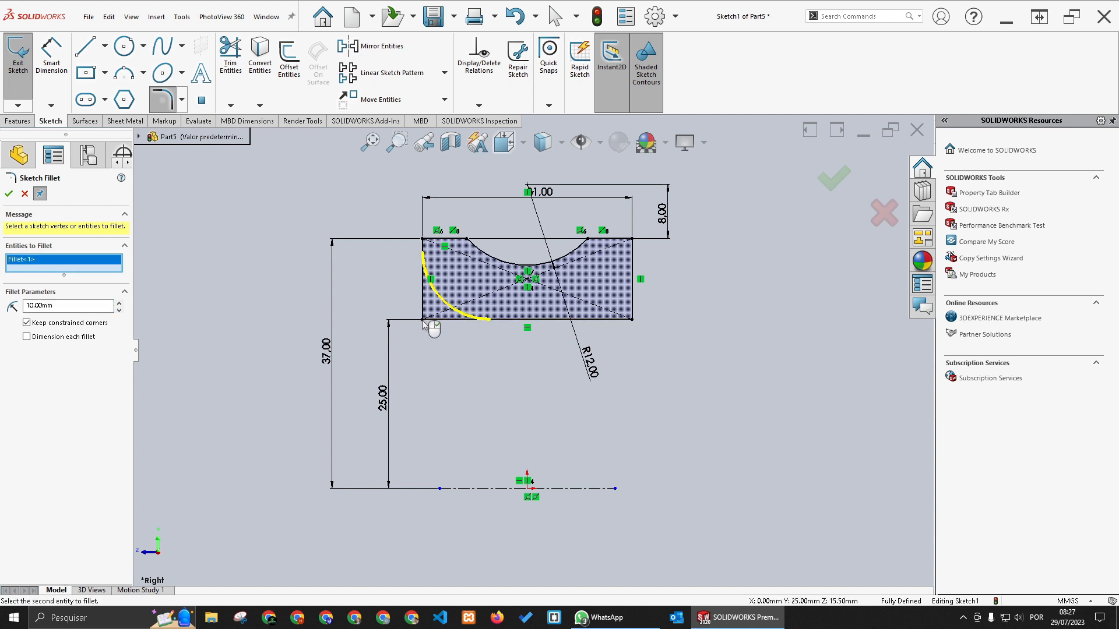
{"action": "left_click", "coordinate": [632, 320]}
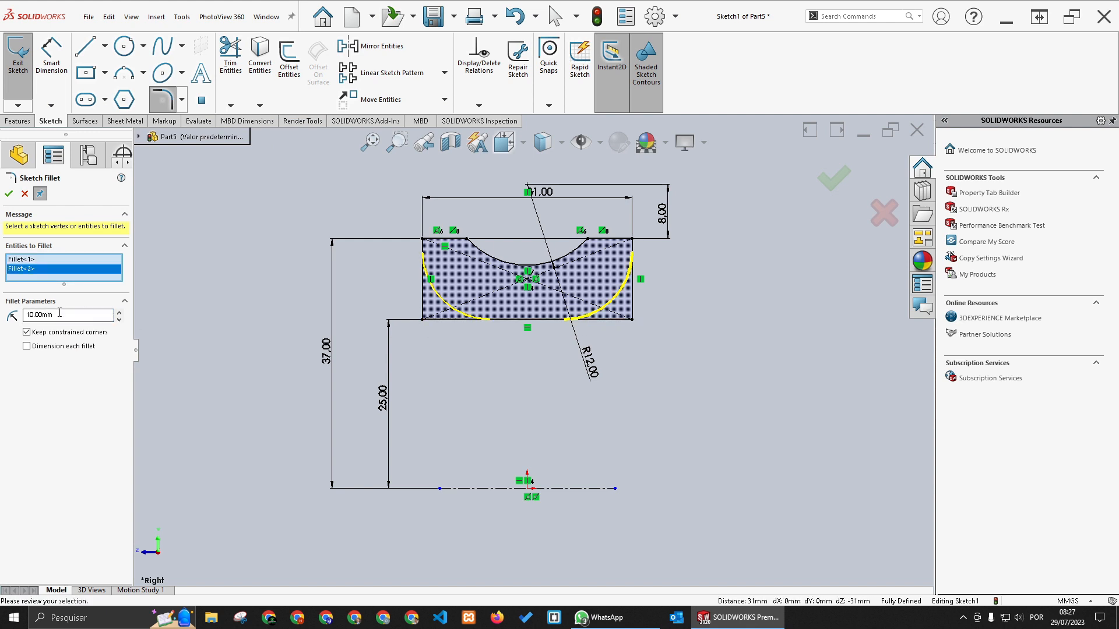
{"action": "type", "text": "2.10"}
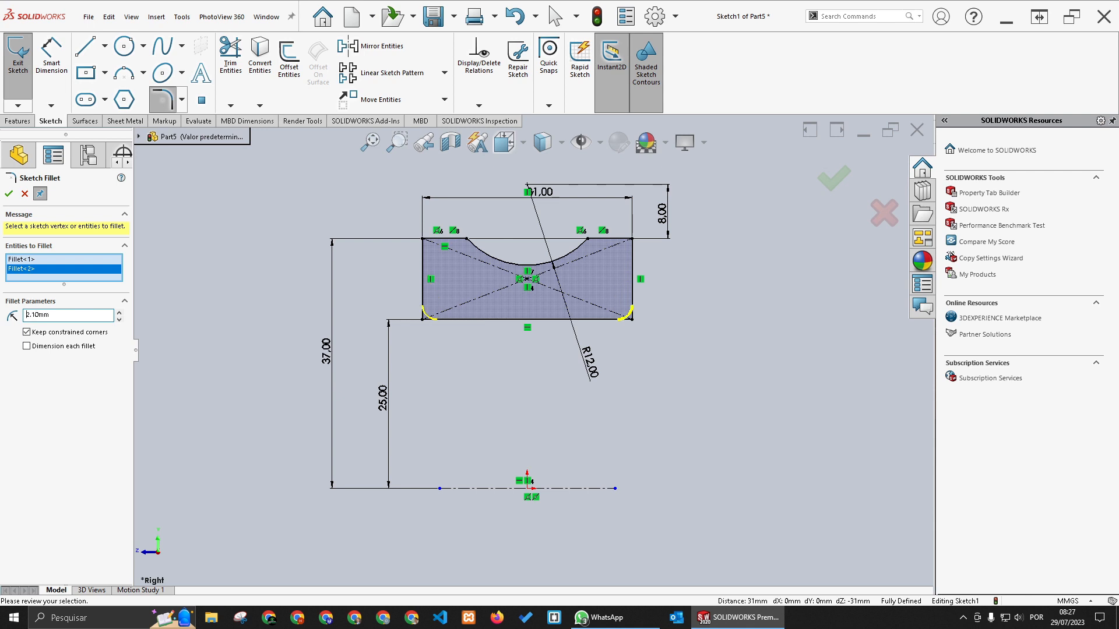
{"action": "left_click", "coordinate": [8, 195]}
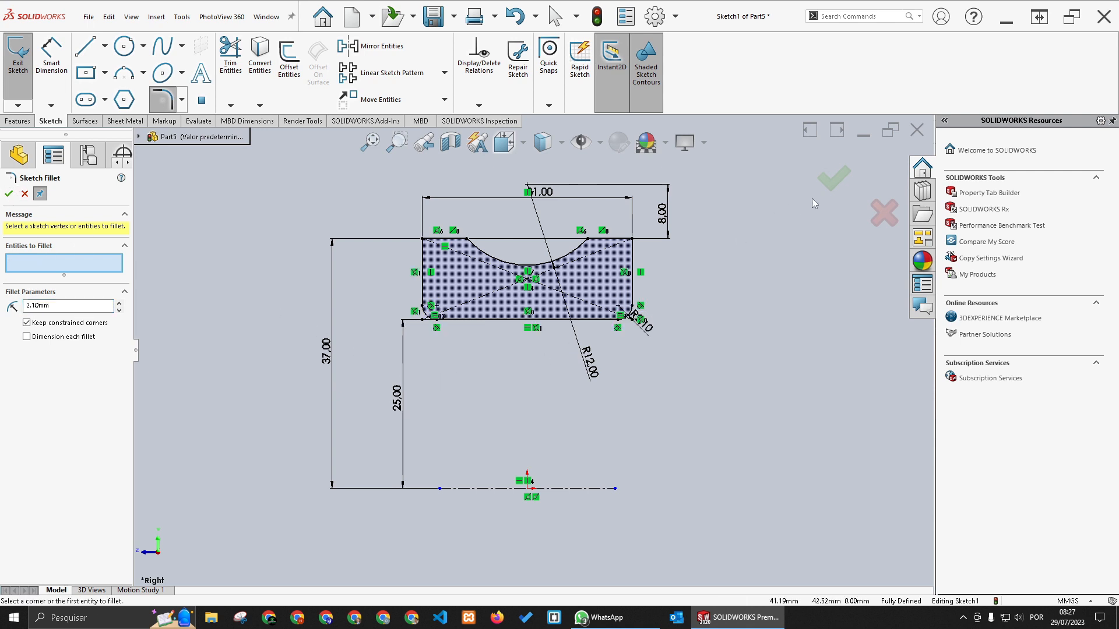
{"action": "left_click", "coordinate": [833, 182]}
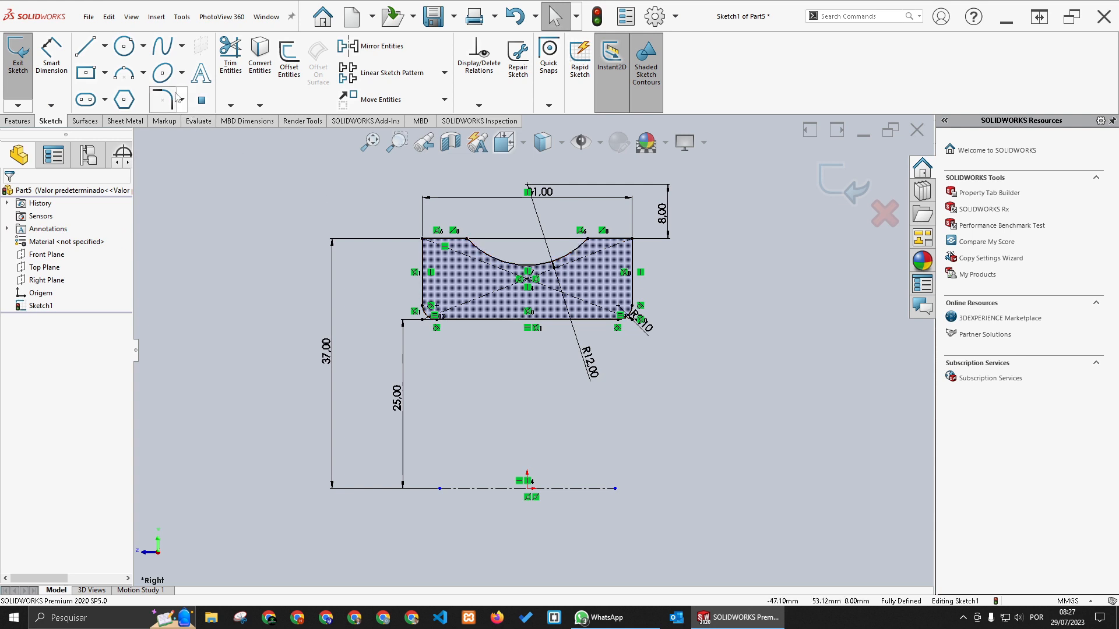
Revolve the ring profile 360 degrees about the horizontal centerline
{"action": "left_click", "coordinate": [17, 121]}
{"action": "left_click", "coordinate": [55, 55]}
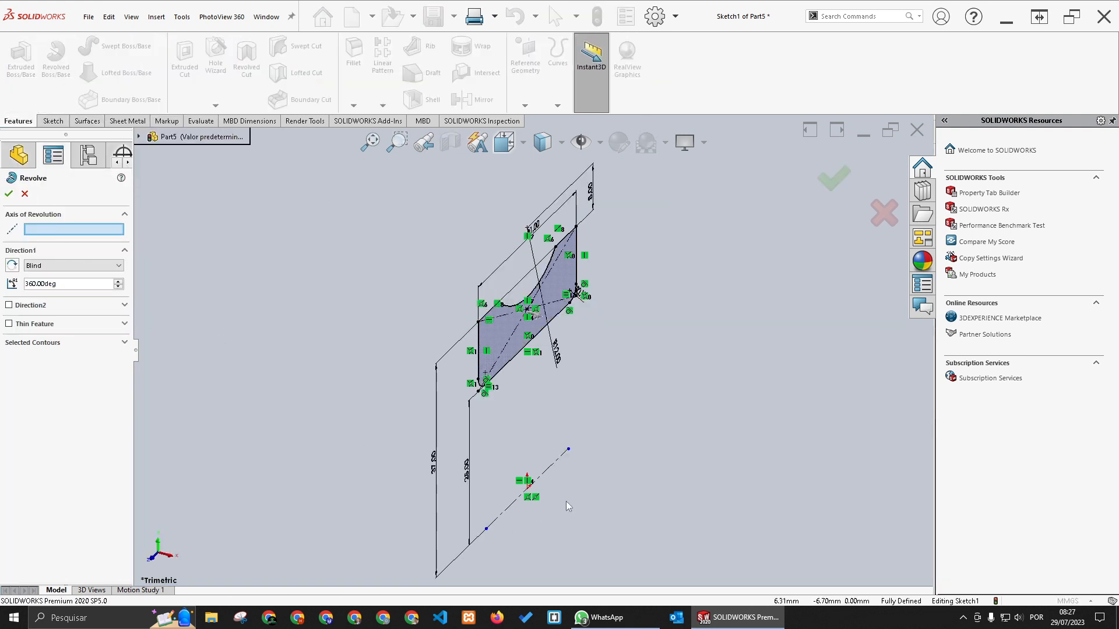
{"action": "left_click", "coordinate": [546, 473]}
{"action": "scroll", "coordinate": [548, 473], "scroll_direction": "up", "scroll_amount": 4}
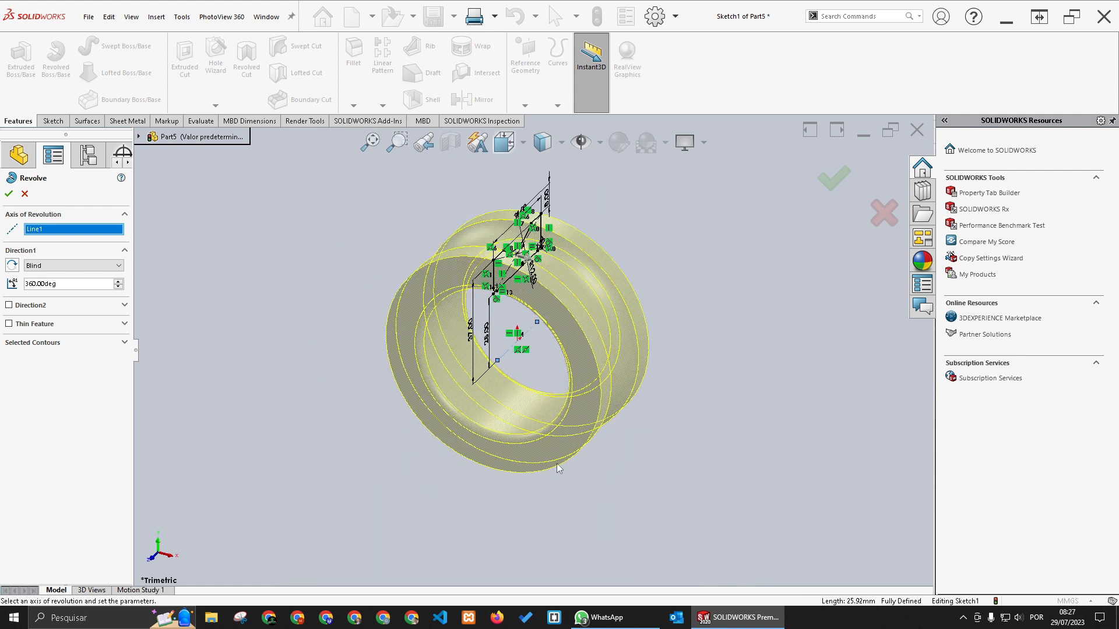
{"action": "left_click", "coordinate": [833, 178]}
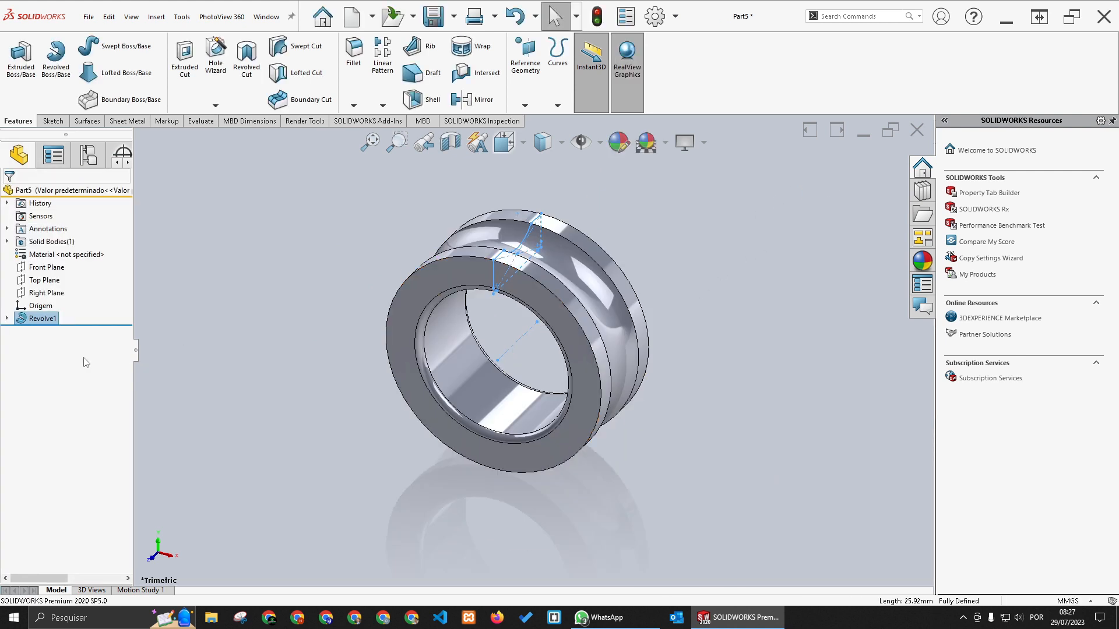
{"action": "left_click", "coordinate": [335, 196]}
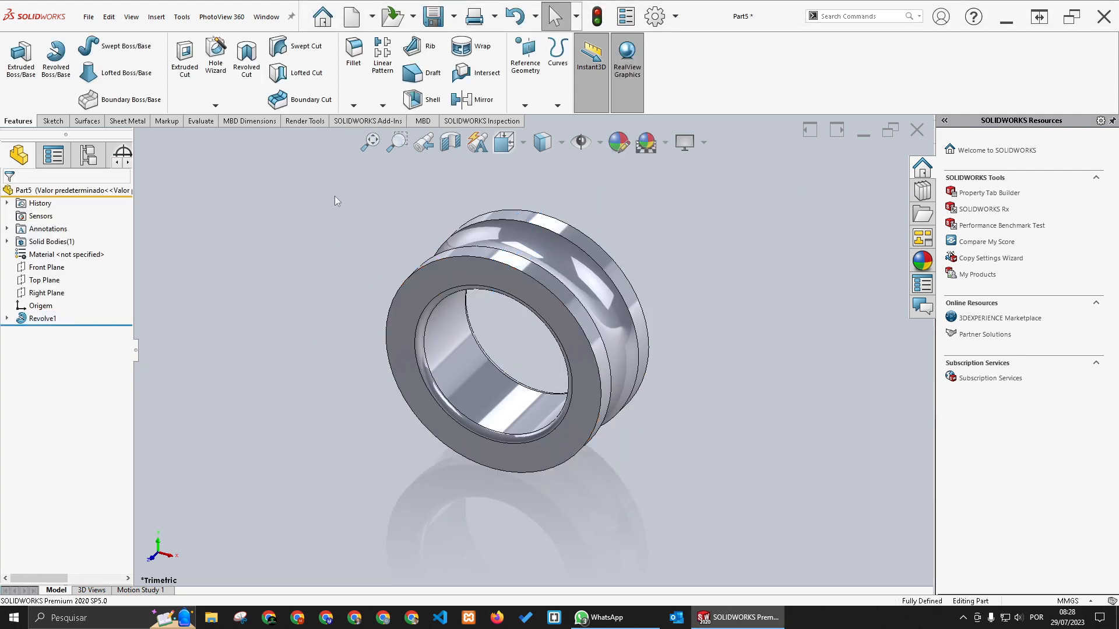
Save the part as INNER RING in the BALL BEARING folder
{"action": "left_click", "coordinate": [433, 16]}
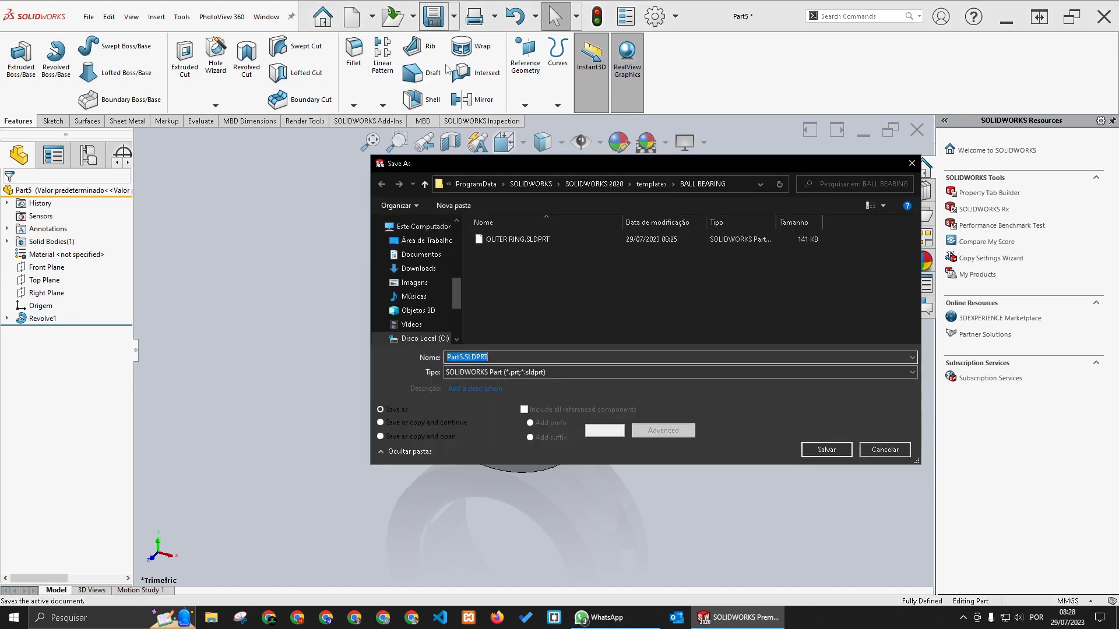
{"action": "type", "text": "inner"}
{"action": "key", "text": "Return"}
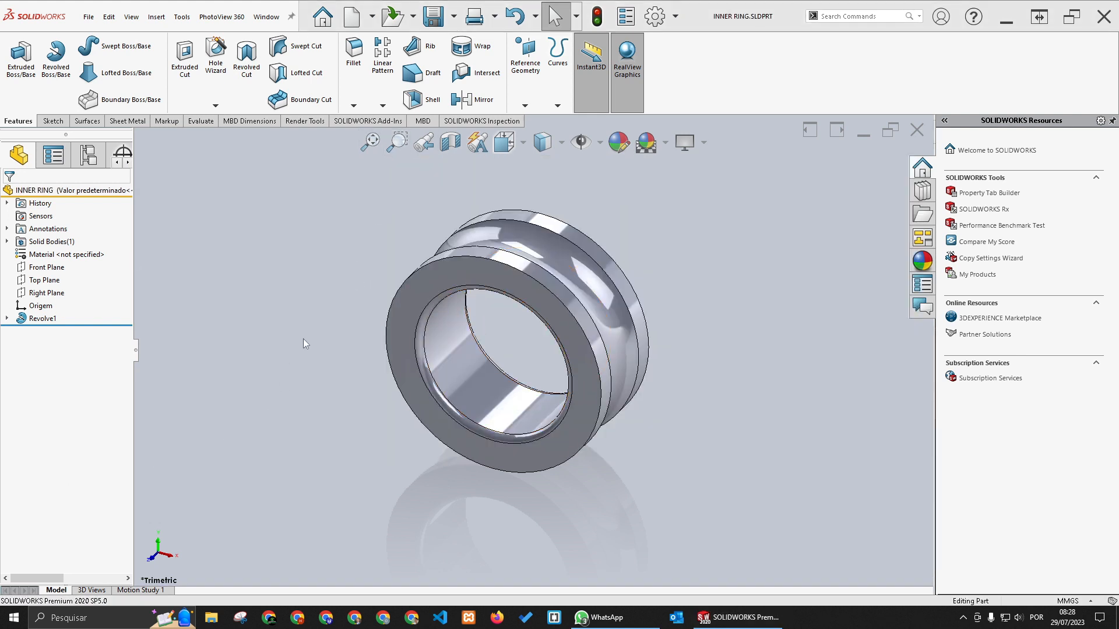
Create a new part document and start a sketch on its Front Plane
{"action": "left_click", "coordinate": [352, 16]}
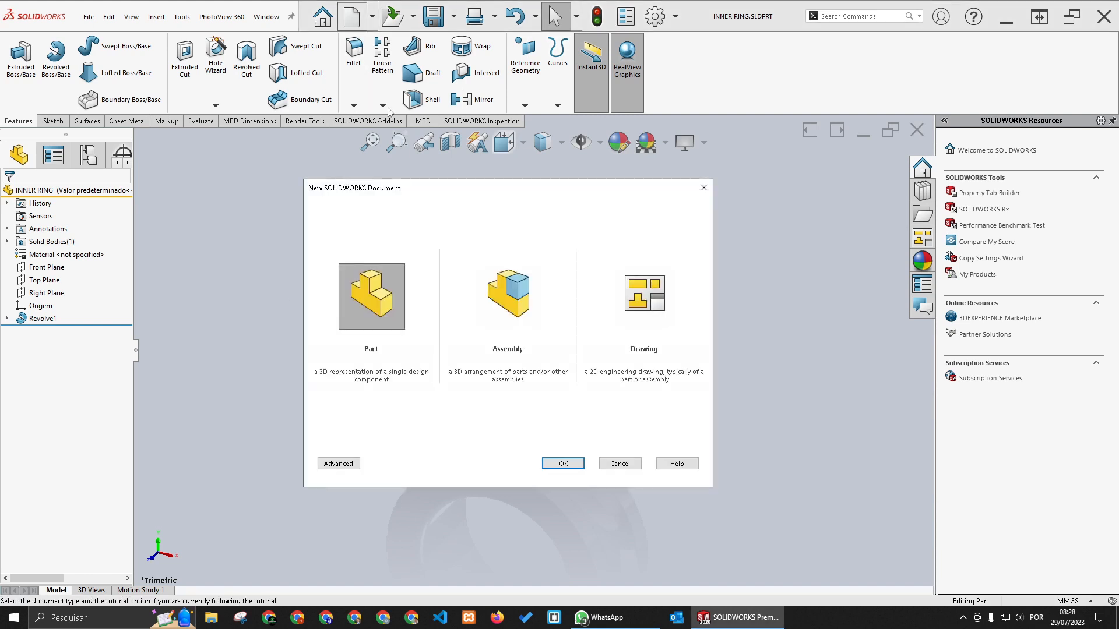
{"action": "left_click", "coordinate": [564, 468]}
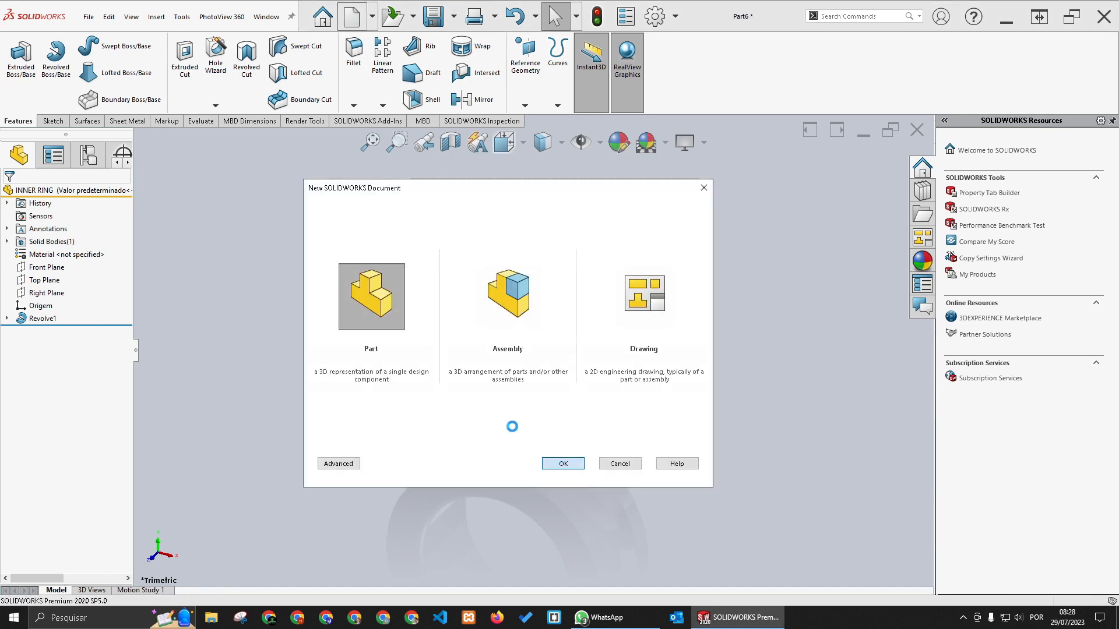
{"action": "left_click", "coordinate": [58, 255]}
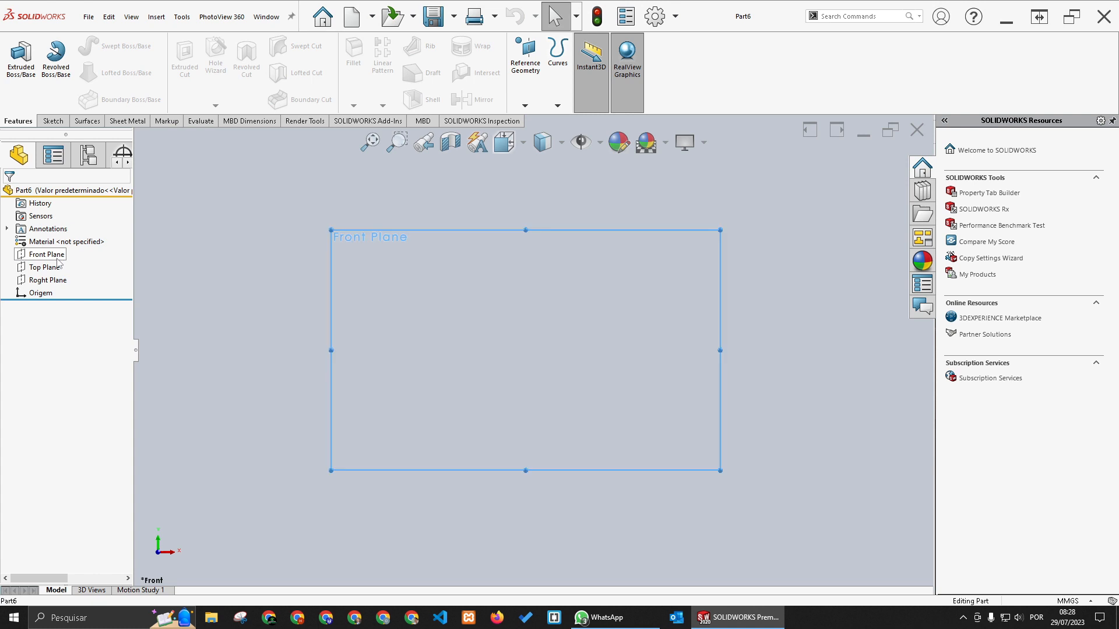
{"action": "left_click", "coordinate": [69, 247]}
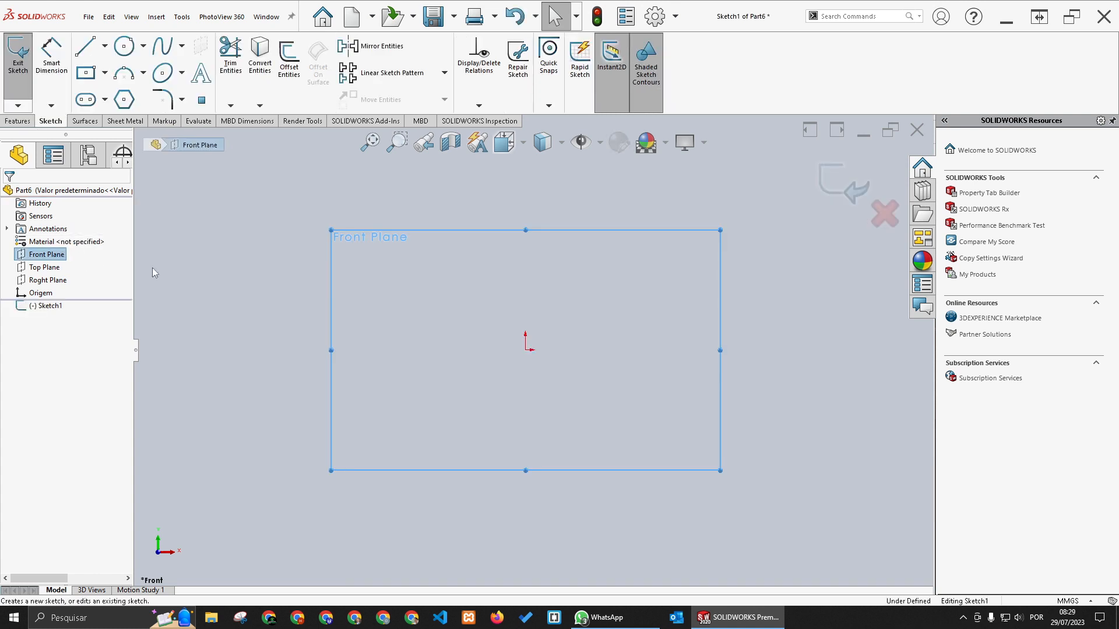
Draw a horizontal solid line about 45 mm long through the origin and add a midpoint relation between the line and the origin
{"action": "left_click", "coordinate": [105, 46]}
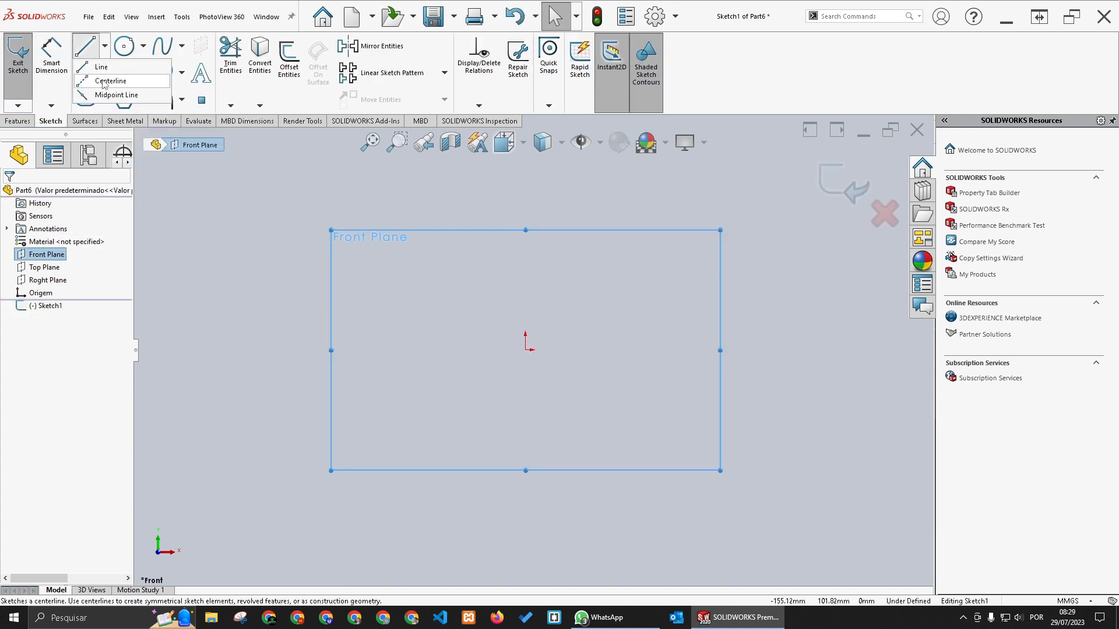
{"action": "left_click", "coordinate": [101, 66]}
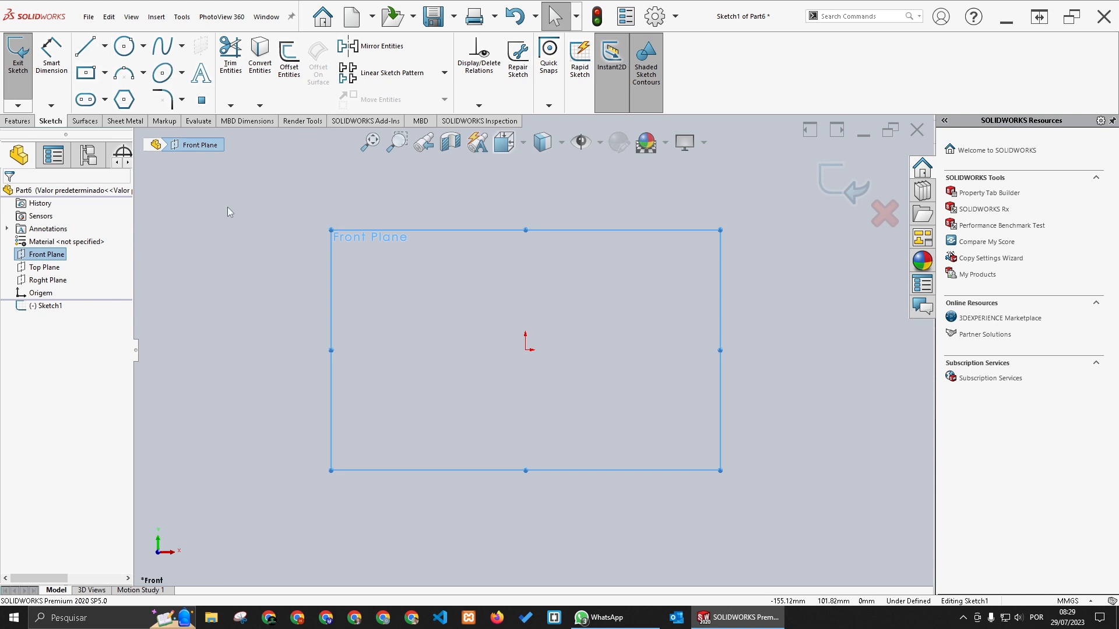
{"action": "left_click", "coordinate": [478, 350]}
{"action": "left_click", "coordinate": [567, 350]}
{"action": "key", "text": "Escape"}
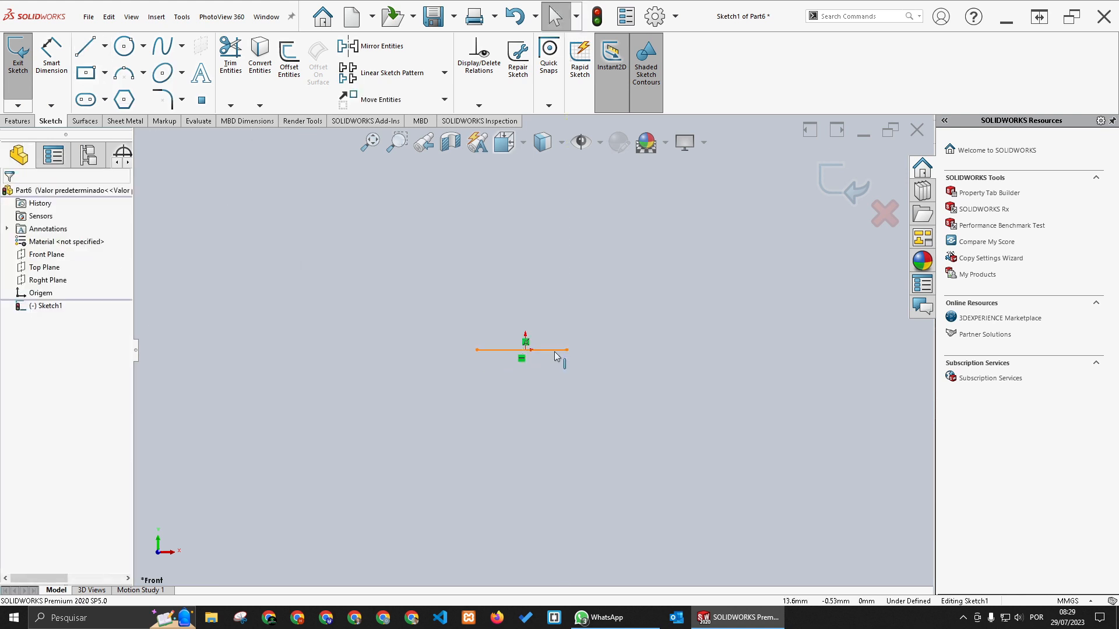
{"action": "left_click", "coordinate": [553, 350]}
{"action": "left_click", "coordinate": [525, 350], "text": "ctrl"}
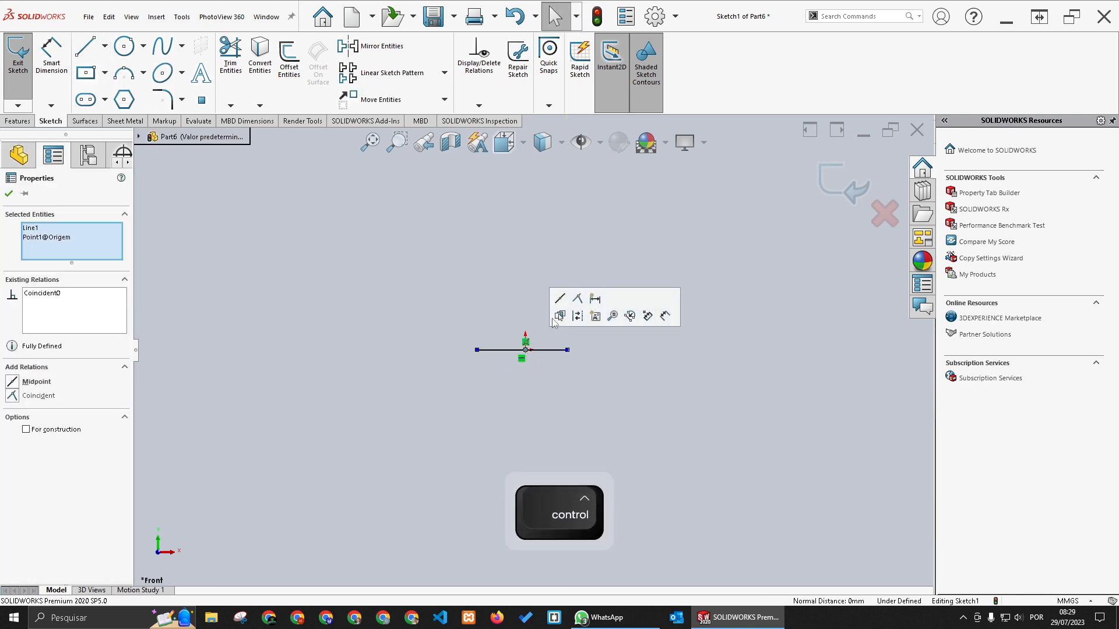
{"action": "left_click", "coordinate": [561, 299]}
{"action": "left_click", "coordinate": [506, 300]}
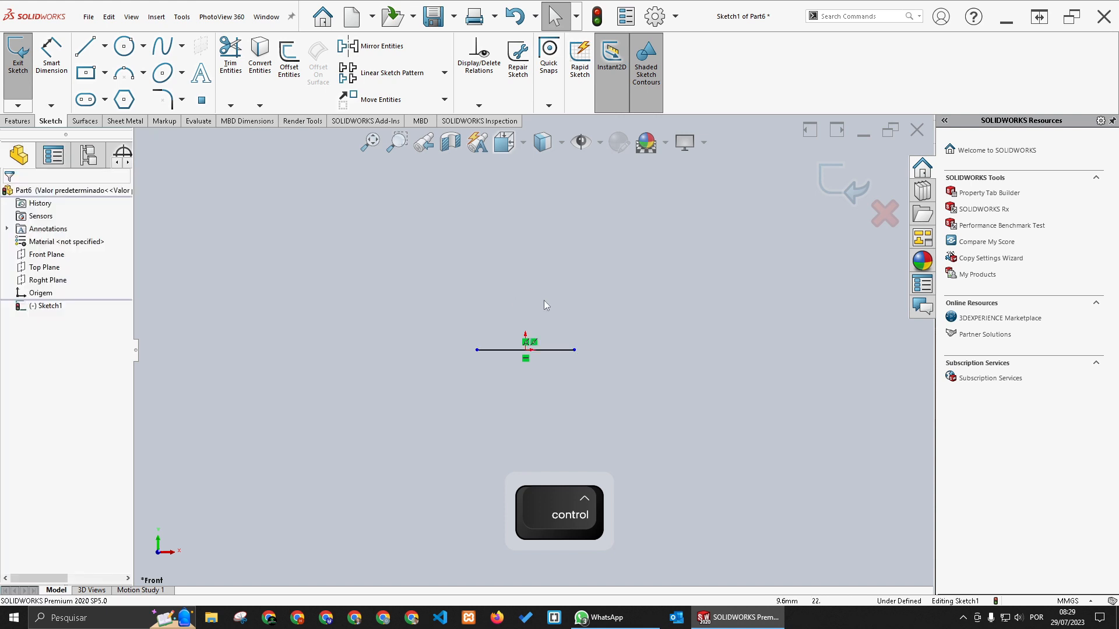
Draw a circle centered on the origin and passing through the end of the horizontal line
{"action": "left_click", "coordinate": [124, 73]}
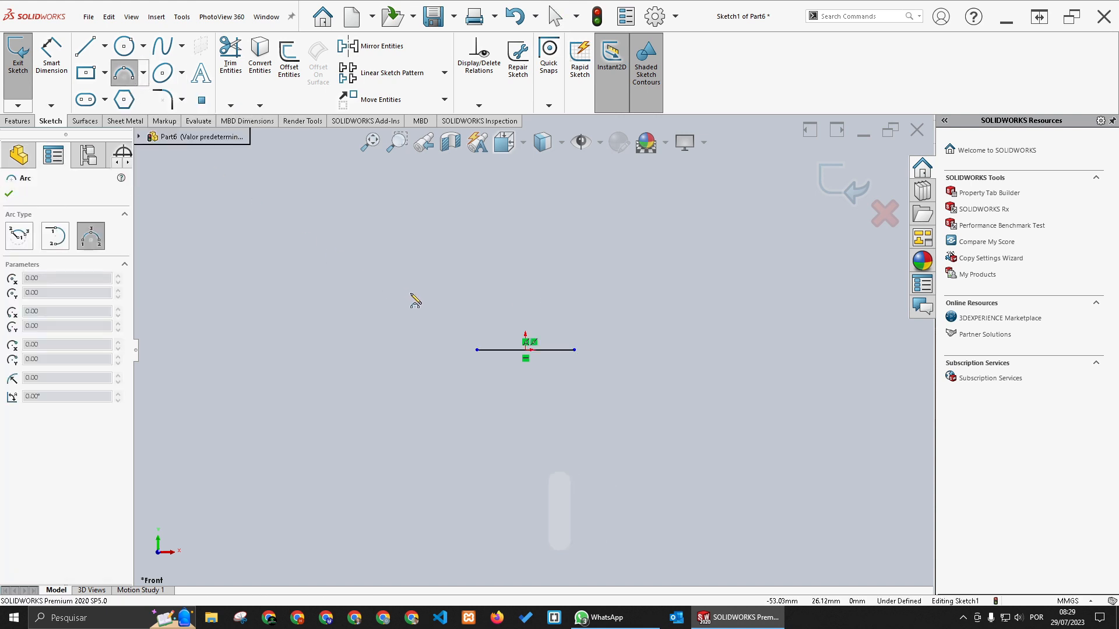
{"action": "key", "text": "Escape"}
{"action": "left_click", "coordinate": [124, 46]}
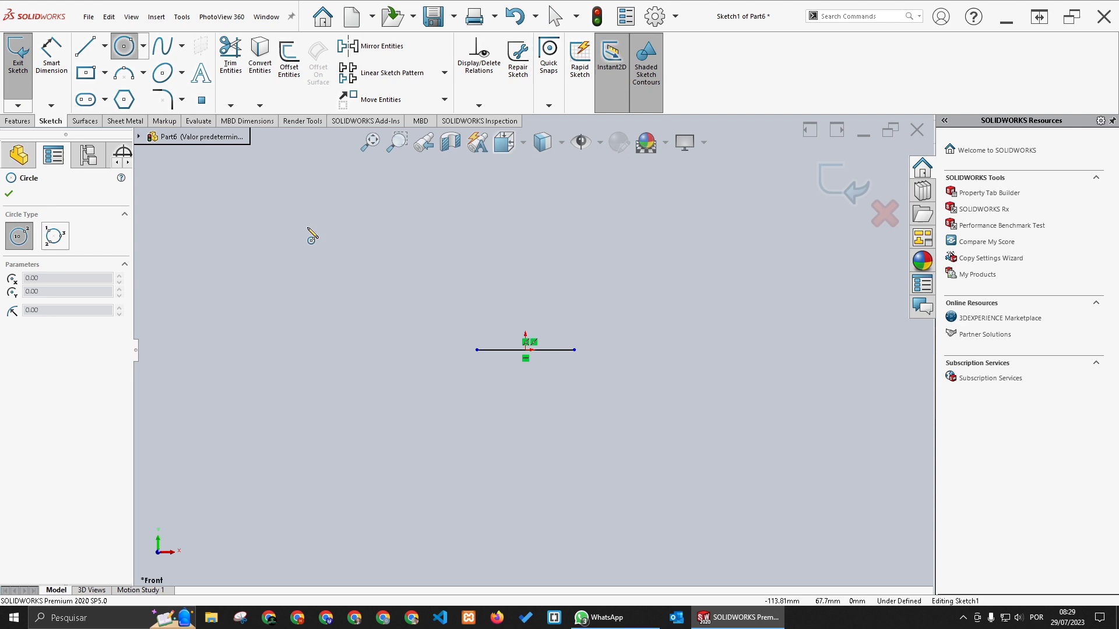
{"action": "left_click", "coordinate": [526, 349]}
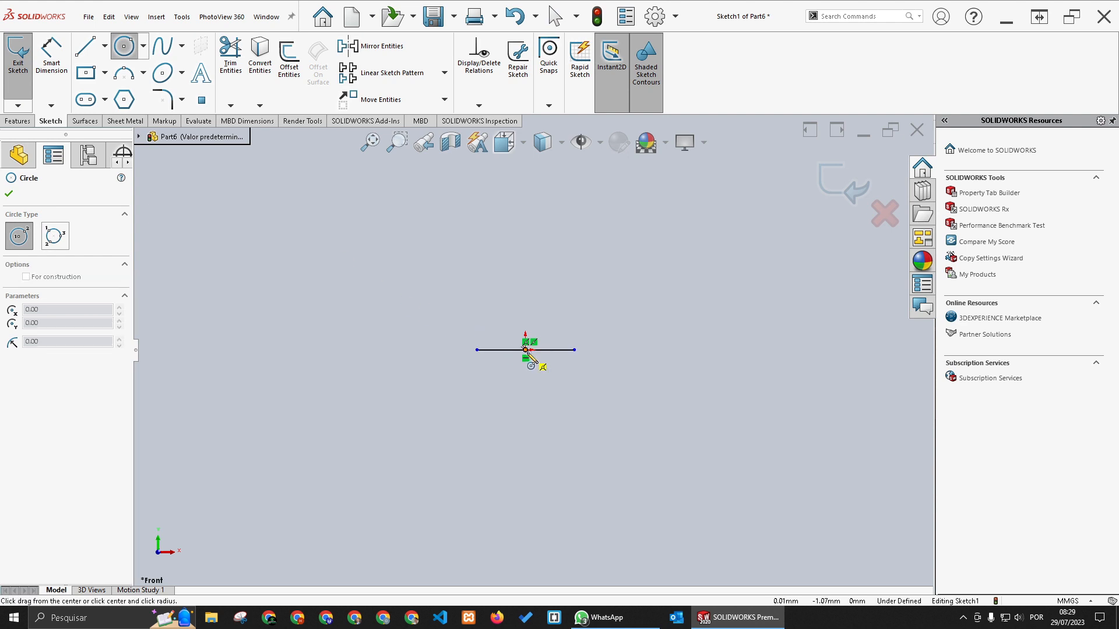
{"action": "left_click", "coordinate": [575, 349]}
{"action": "key", "text": "Escape"}
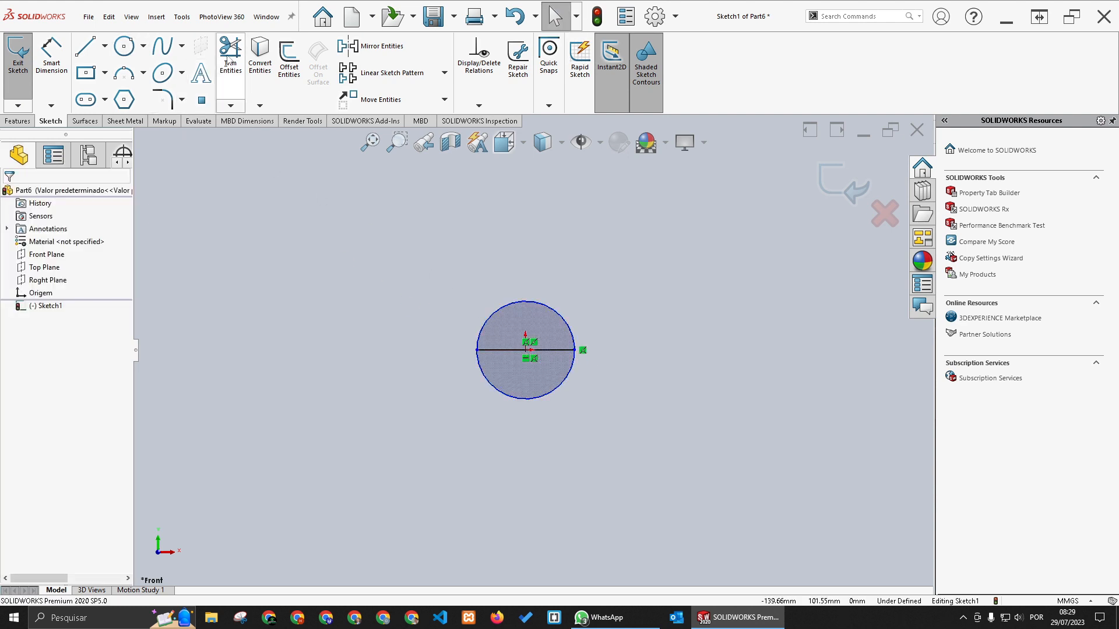
Trim away the half of the circle below the horizontal line
{"action": "left_click", "coordinate": [230, 56]}
{"action": "left_click_drag", "start_coordinate": [475, 383], "coordinate": [541, 384]}
{"action": "key", "text": "Escape"}
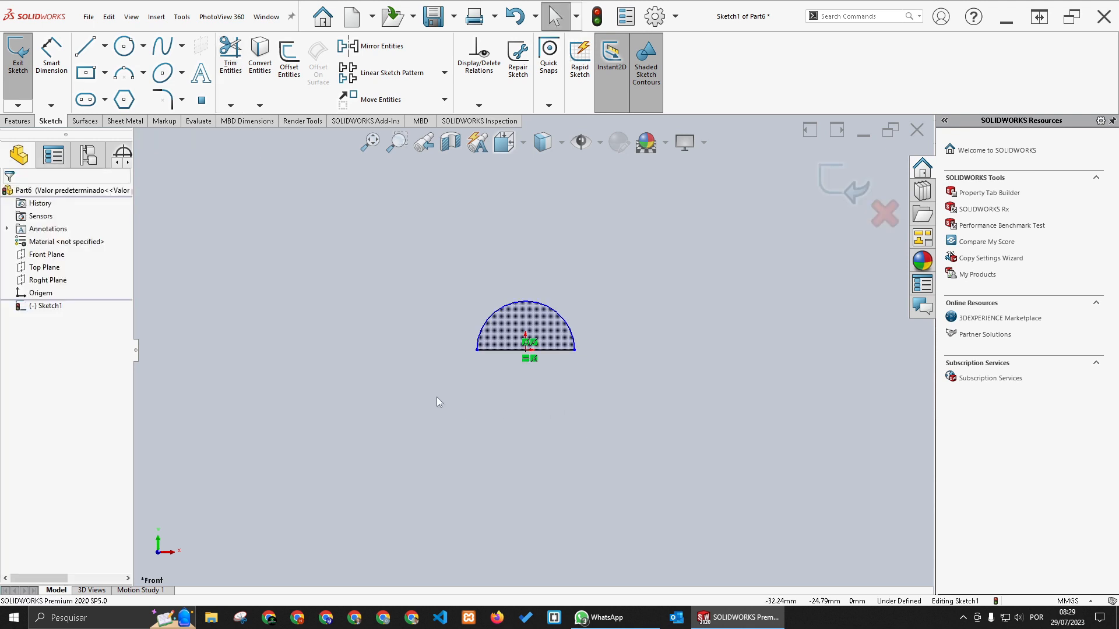
Dimension the length of the semicircle's straight base line as 24 mm
{"action": "left_click", "coordinate": [52, 59]}
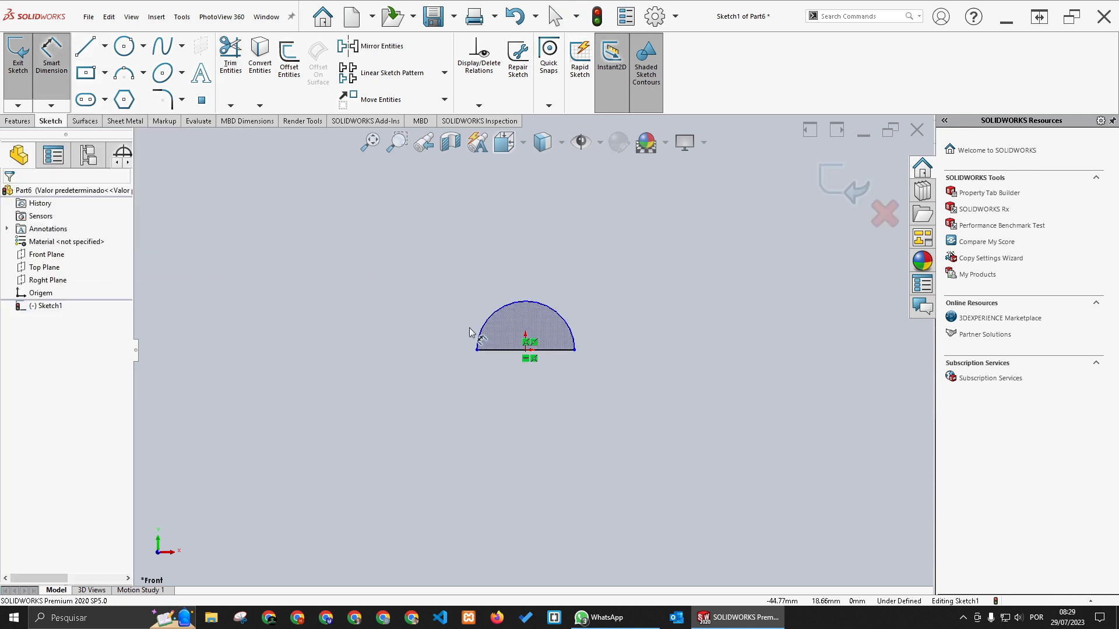
{"action": "left_click", "coordinate": [560, 351]}
{"action": "left_click", "coordinate": [551, 380]}
{"action": "type", "text": "2"}
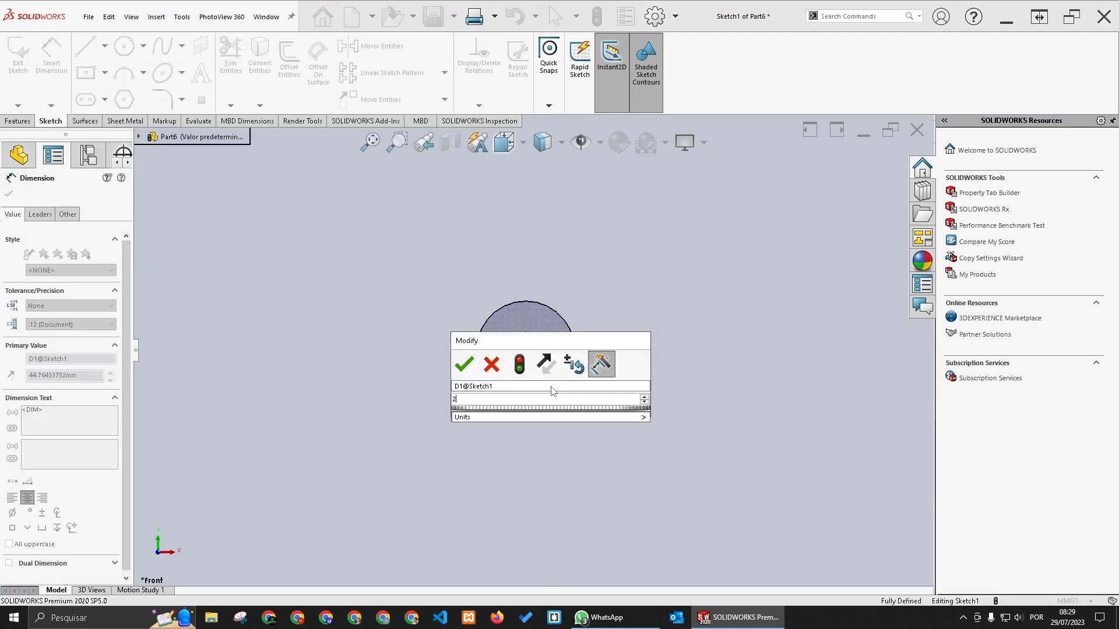
{"action": "type", "text": "4"}
{"action": "key", "text": "Return"}
{"action": "key", "text": "Escape"}
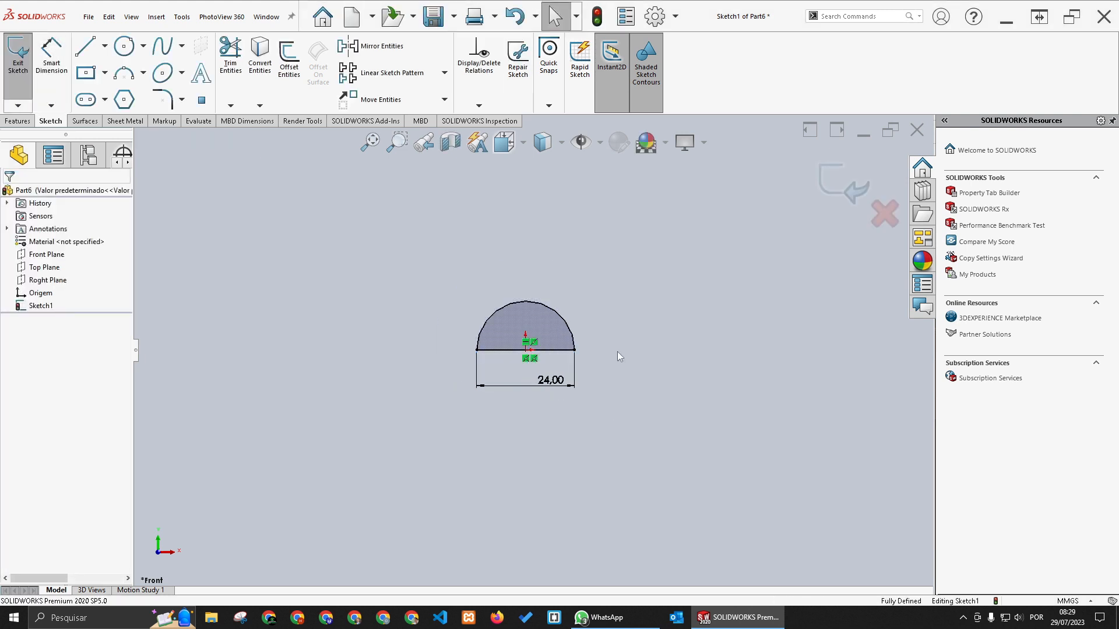
Revolve the semicircle 360° about its straight base line to form the solid ball
{"action": "left_click", "coordinate": [18, 121]}
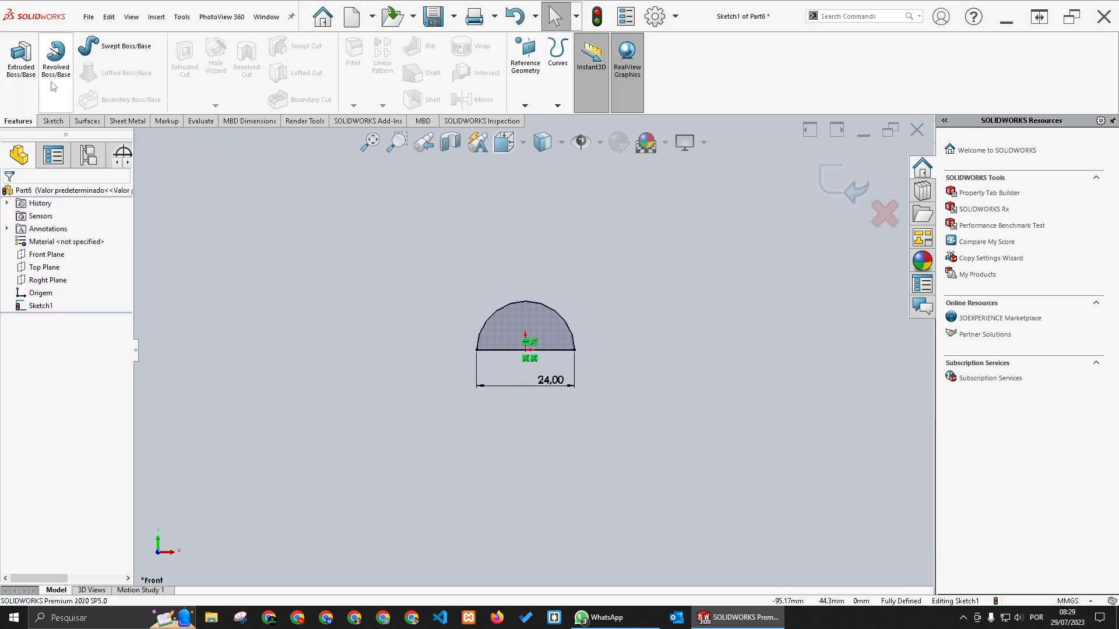
{"action": "left_click", "coordinate": [56, 58]}
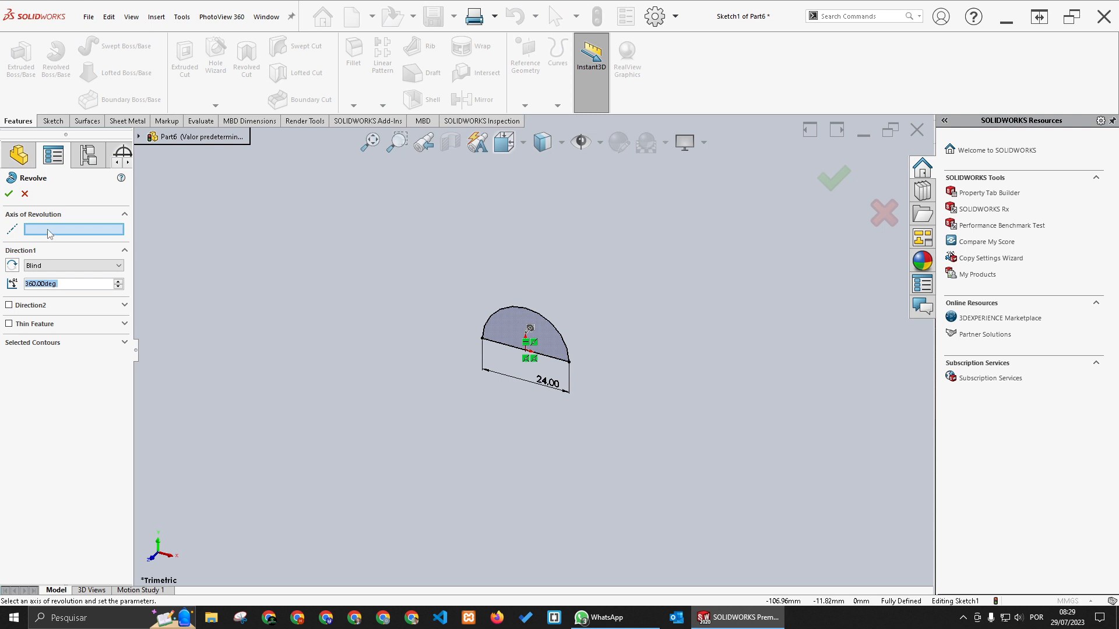
{"action": "left_click", "coordinate": [500, 344]}
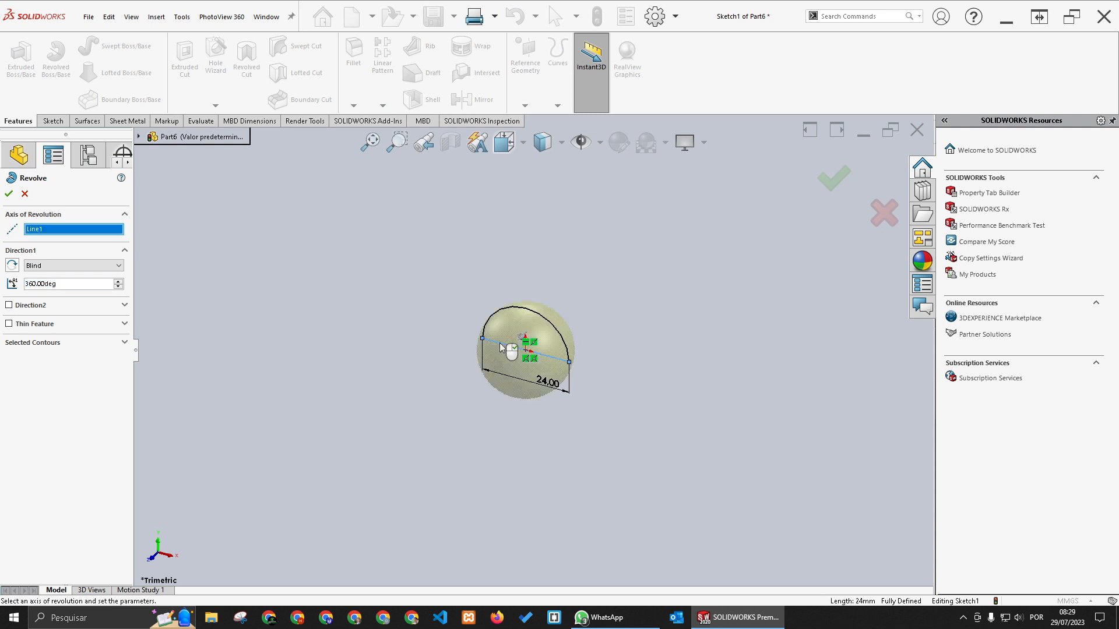
{"action": "left_click", "coordinate": [9, 194]}
{"action": "left_click", "coordinate": [458, 283]}
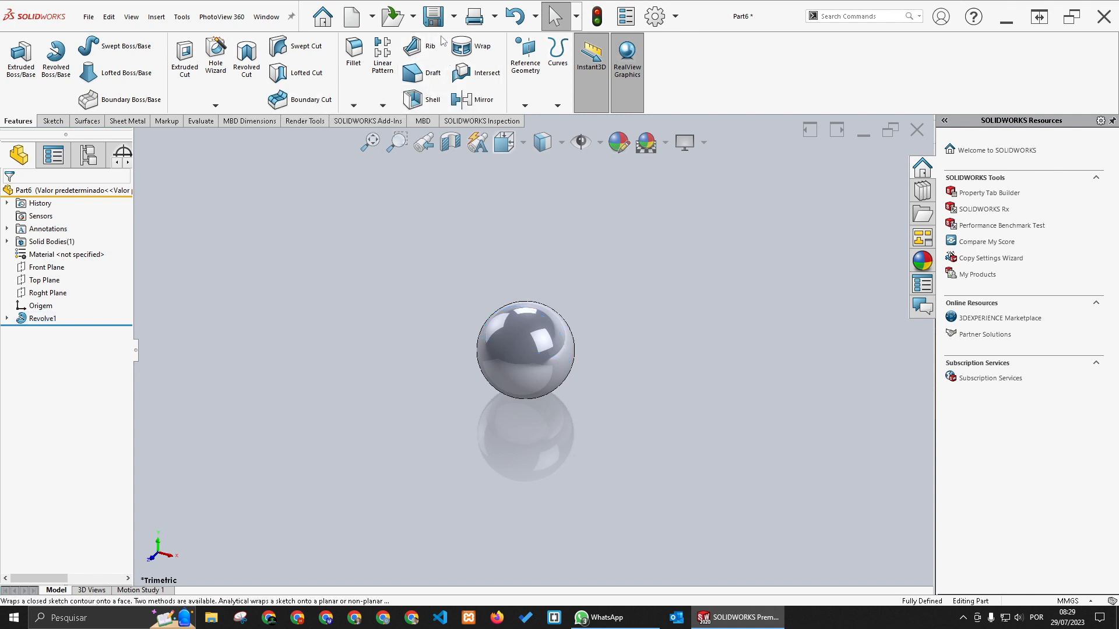
Save the part as BALL in the BALL BEARING folder and create a new part document
{"action": "left_click", "coordinate": [433, 16]}
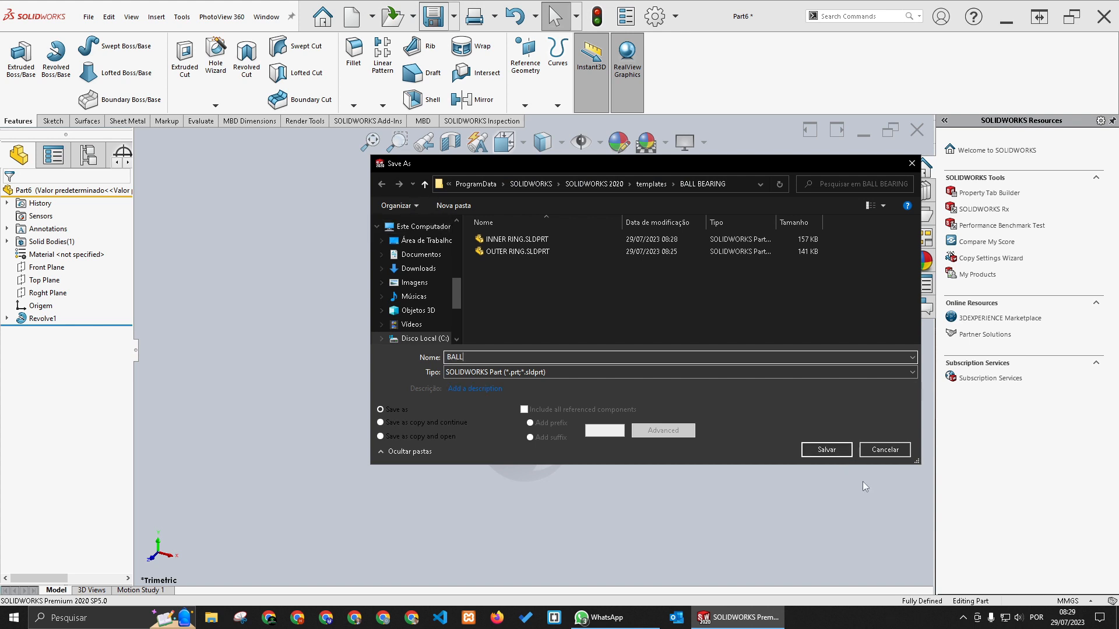
{"action": "left_click", "coordinate": [832, 454]}
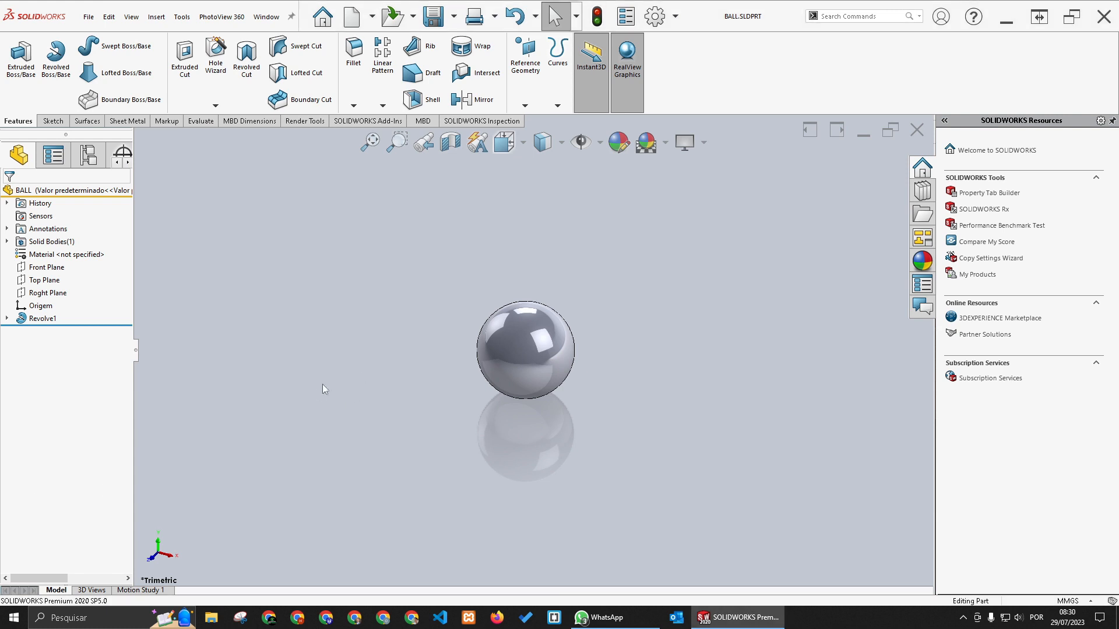
{"action": "left_click", "coordinate": [352, 18]}
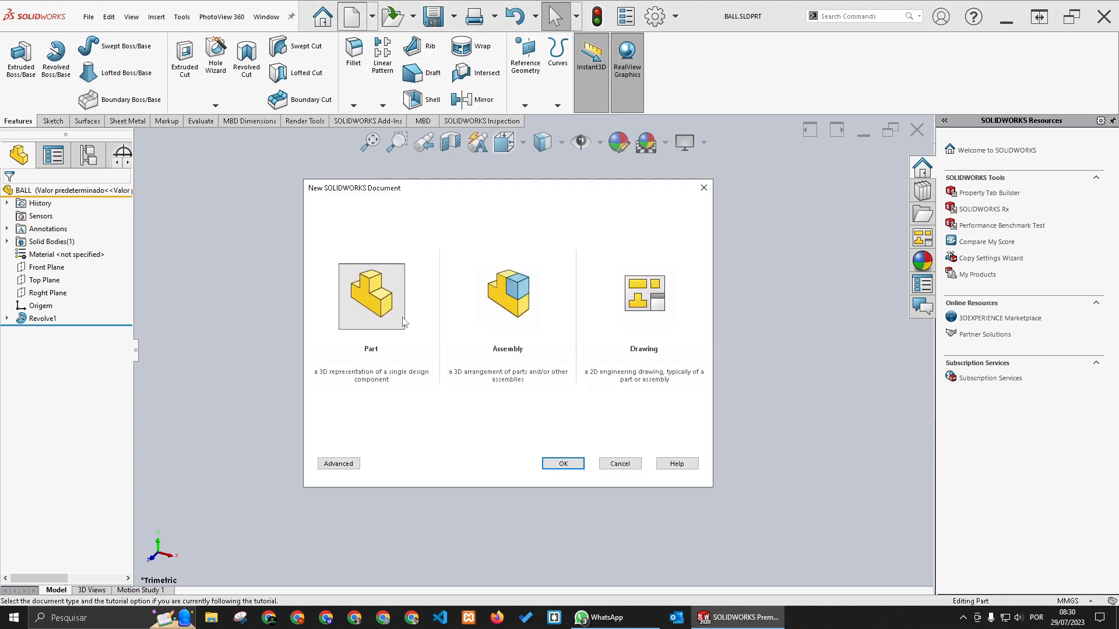
{"action": "left_click", "coordinate": [563, 462]}
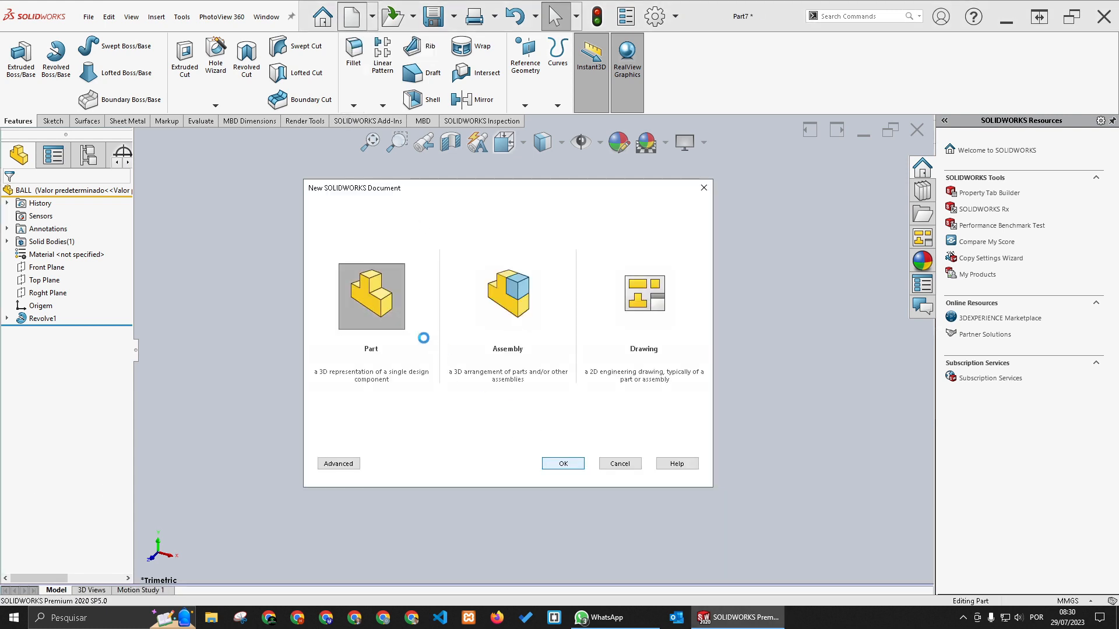
Sketch two concentric circles centered on the origin on the Front Plane, with radii of about 76 mm and 61 mm
{"action": "left_click", "coordinate": [45, 254]}
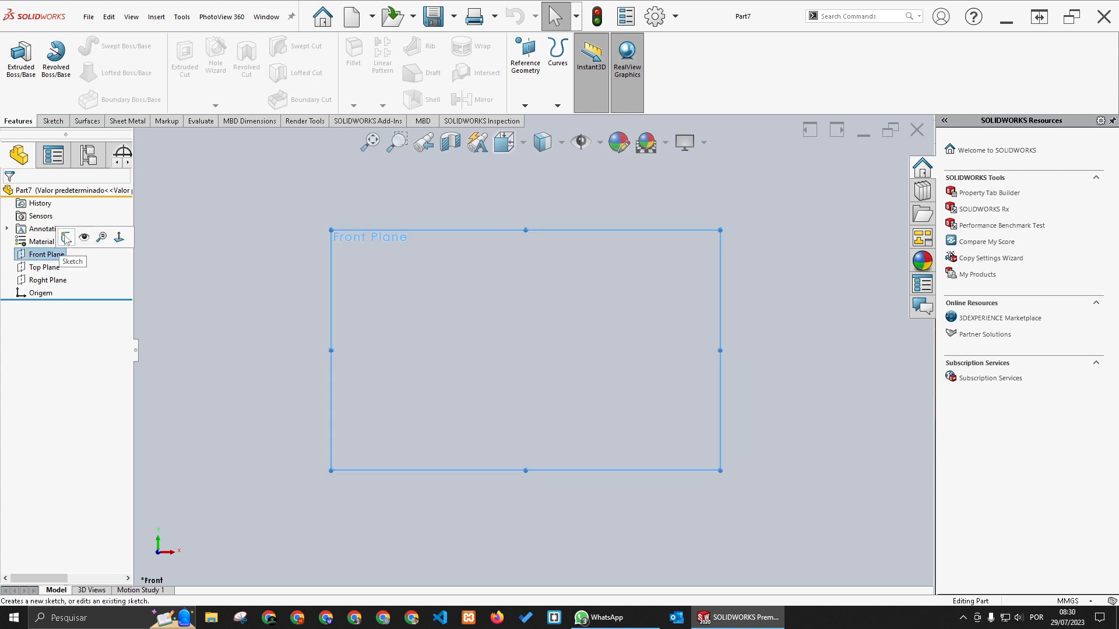
{"action": "left_click", "coordinate": [48, 280]}
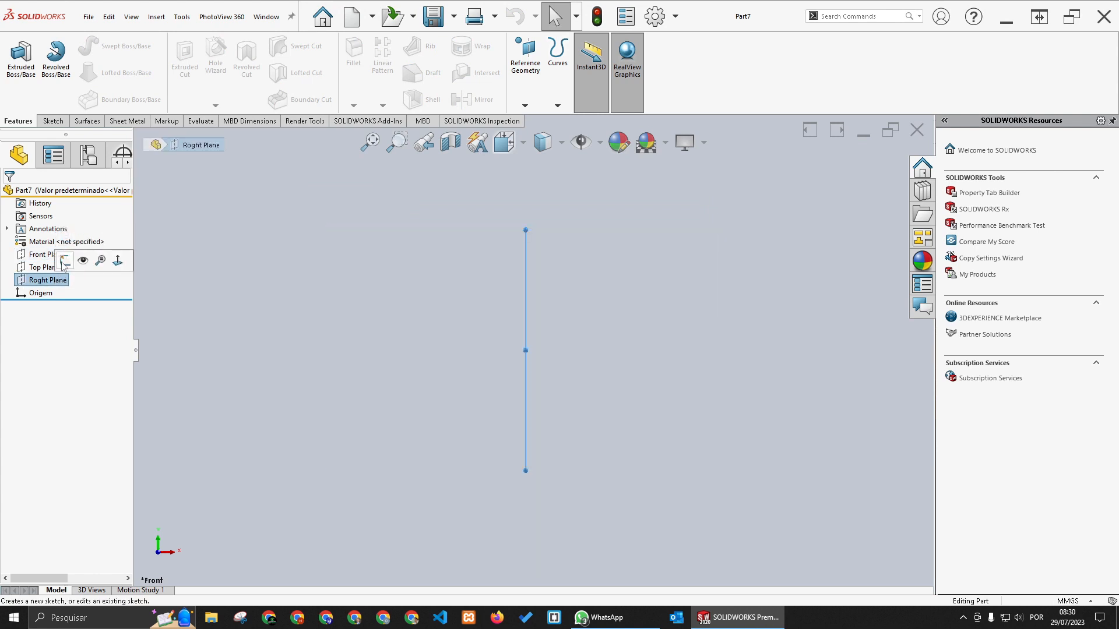
{"action": "left_click", "coordinate": [47, 256]}
{"action": "left_click", "coordinate": [58, 237]}
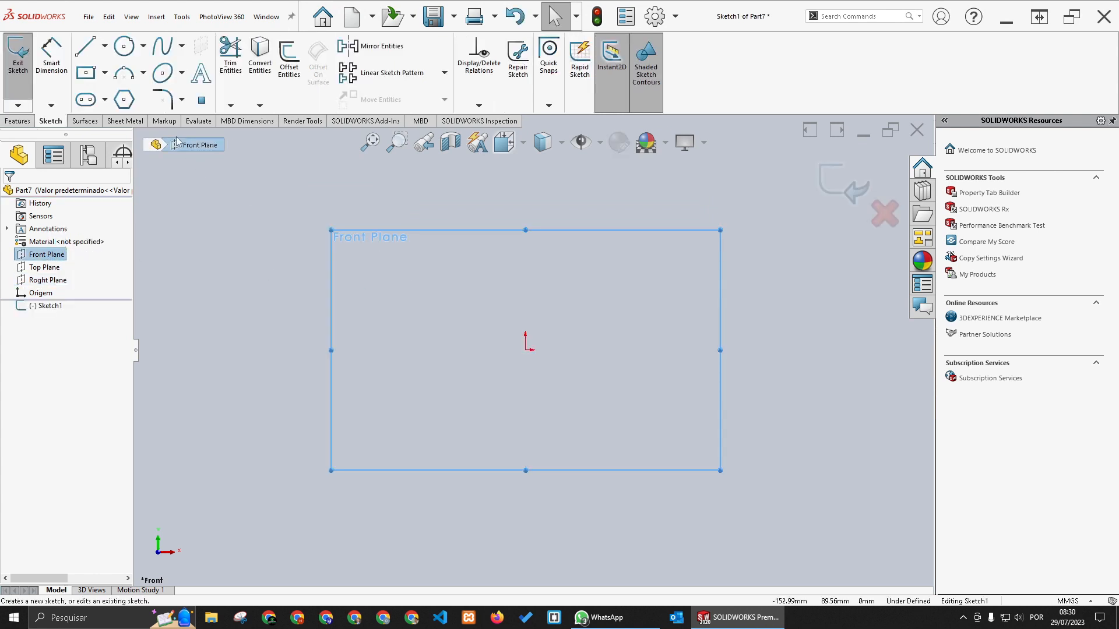
{"action": "left_click", "coordinate": [123, 46]}
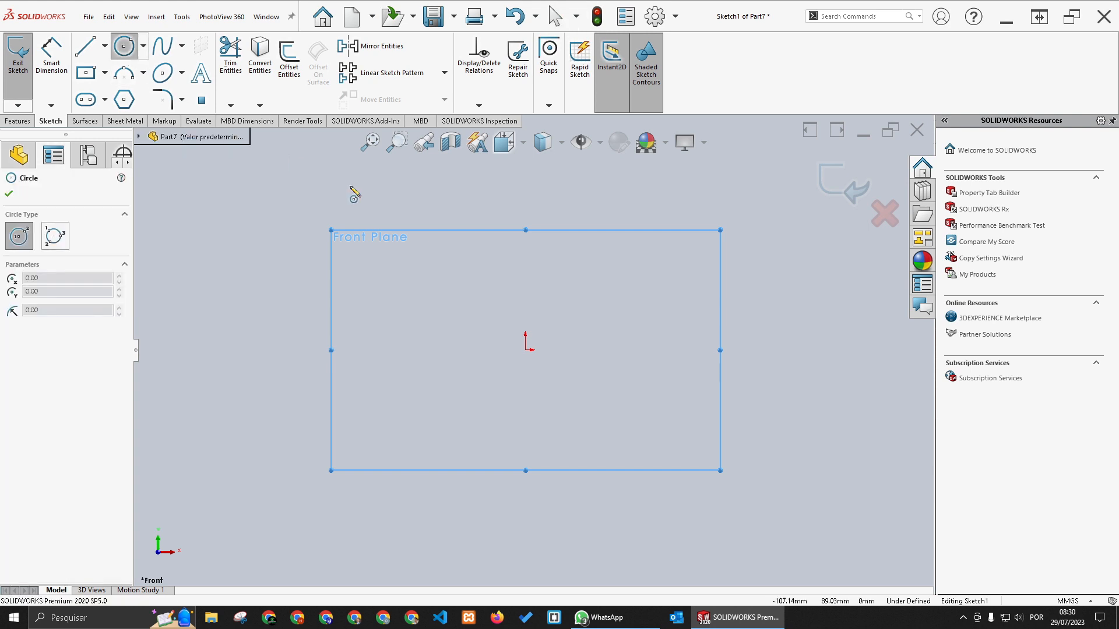
{"action": "left_click", "coordinate": [525, 350]}
{"action": "left_click", "coordinate": [561, 188]}
{"action": "left_click", "coordinate": [526, 350]}
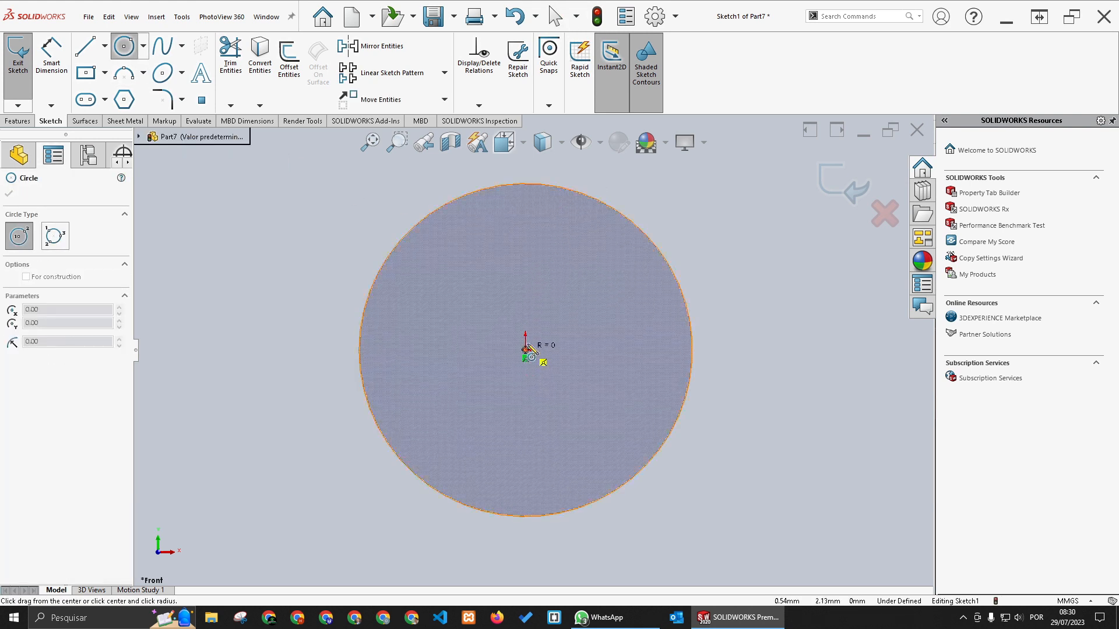
{"action": "left_click", "coordinate": [568, 230]}
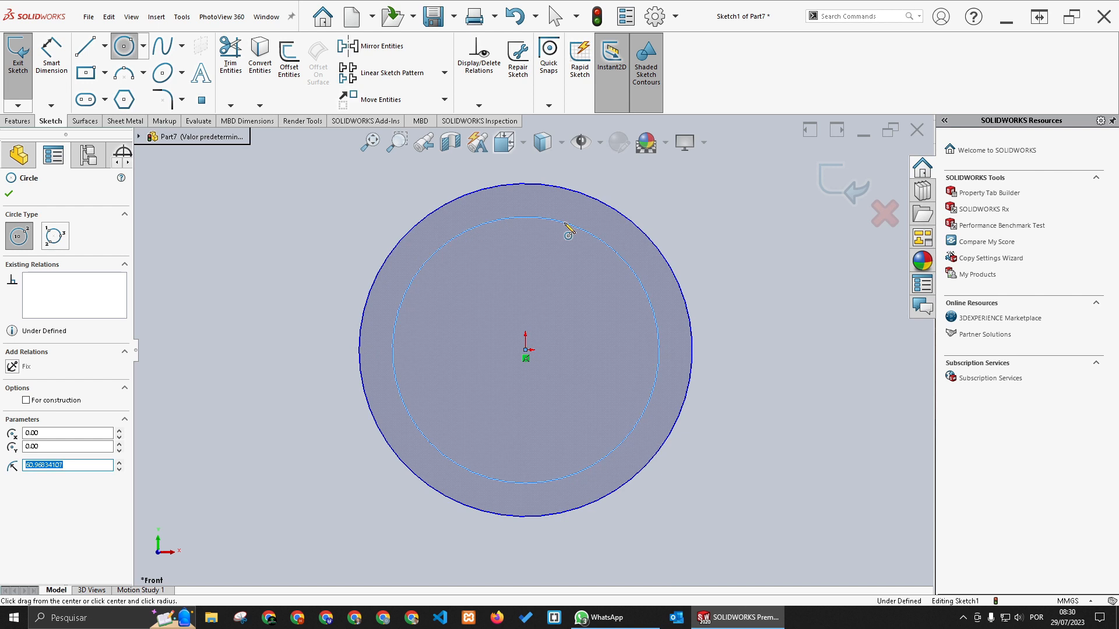
{"action": "key", "text": "Escape"}
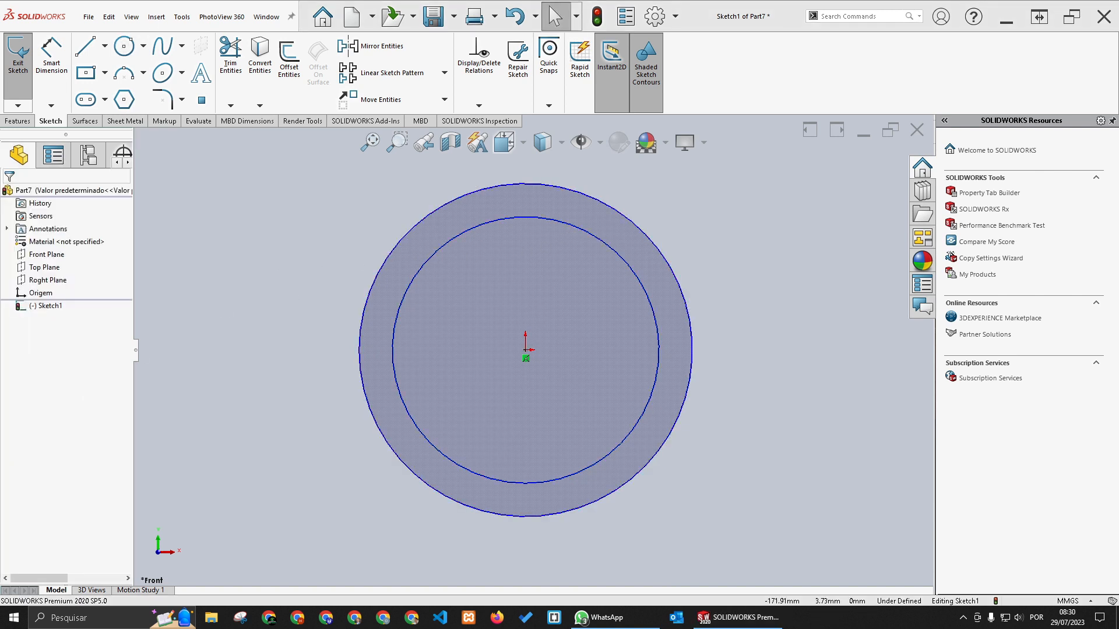
Dimension the outer circle's diameter as 94 mm and the inner circle's diameter as 89 mm
{"action": "left_click", "coordinate": [51, 55]}
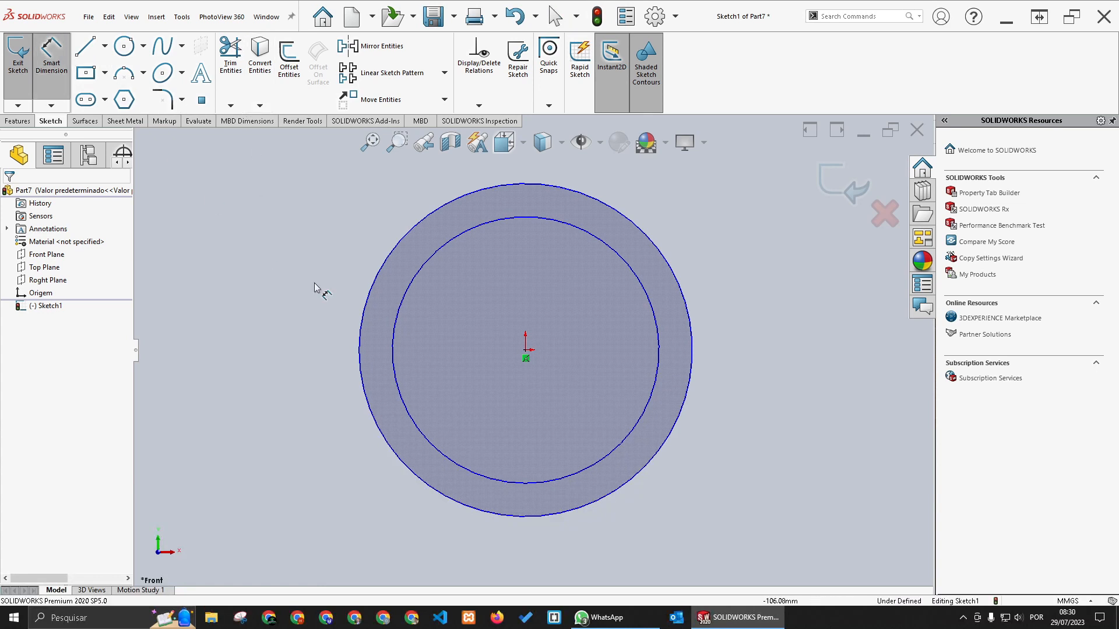
{"action": "left_click", "coordinate": [359, 318]}
{"action": "left_click", "coordinate": [295, 319]}
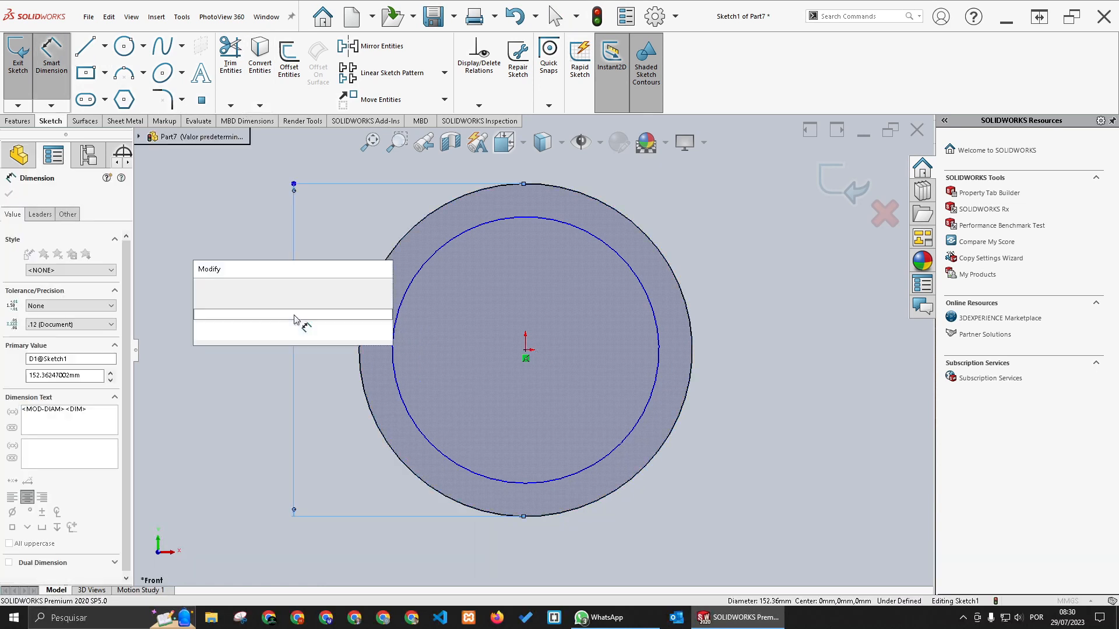
{"action": "type", "text": "94"}
{"action": "key", "text": "Return"}
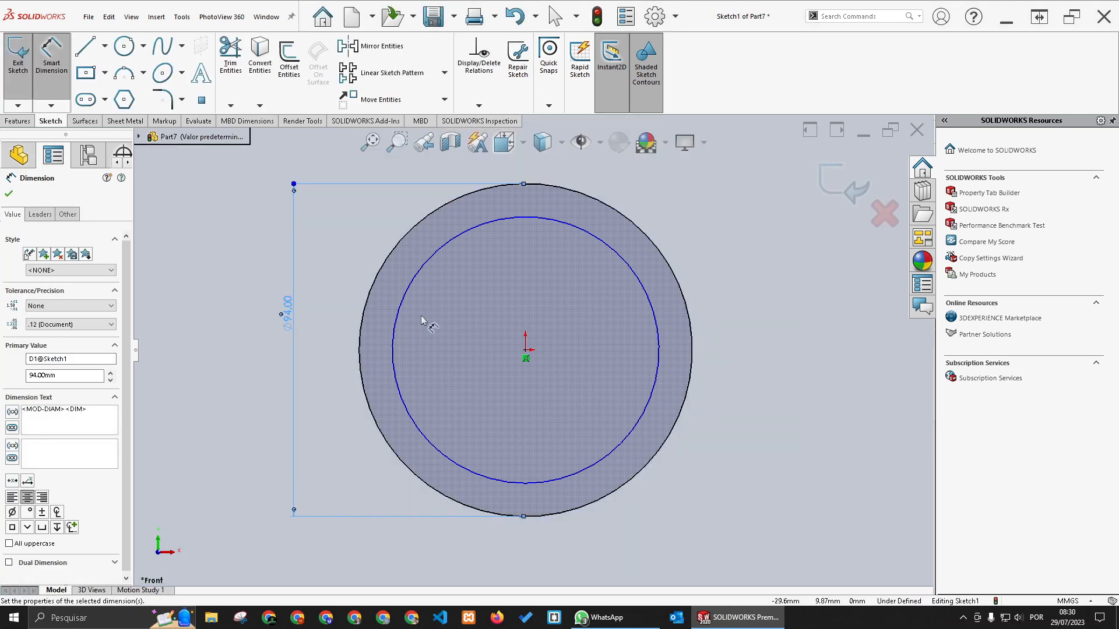
{"action": "left_click", "coordinate": [400, 319]}
{"action": "left_click", "coordinate": [328, 320]}
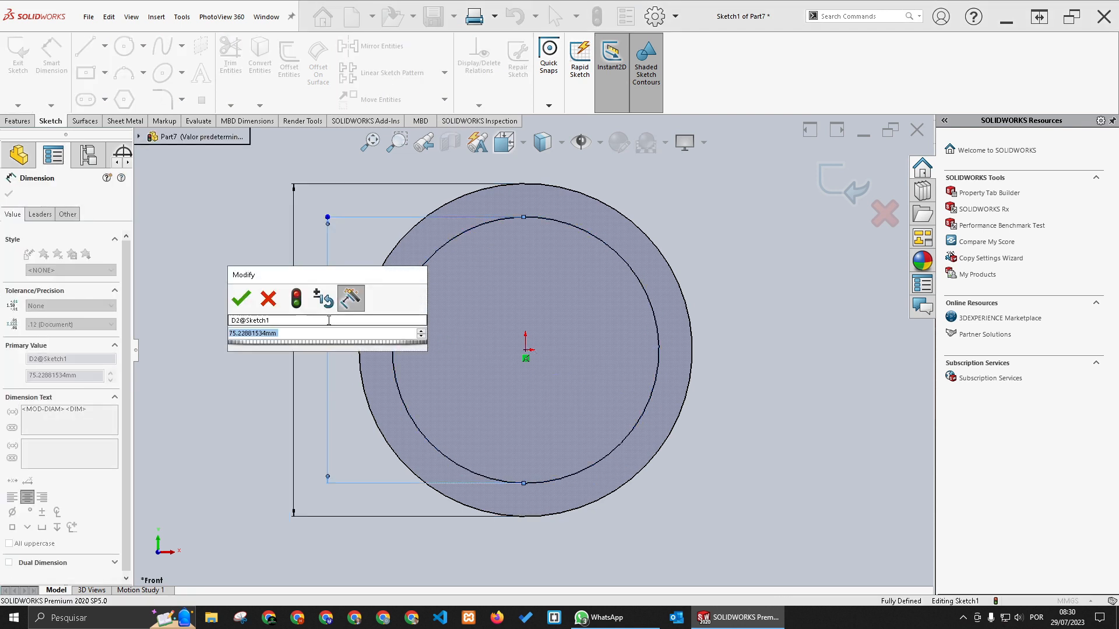
{"action": "type", "text": "89"}
{"action": "key", "text": "Return"}
{"action": "key", "text": "Escape"}
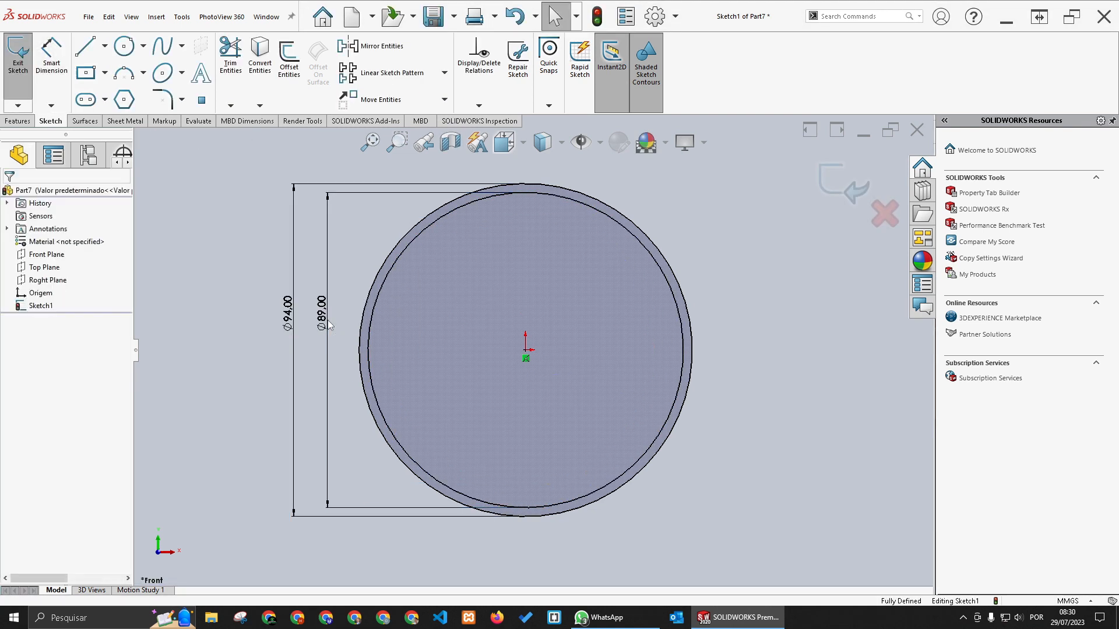
Move the inner circle's diameter dimension to the opposite side of the circles and set it to 86 mm
{"action": "left_click_drag", "start_coordinate": [325, 325], "coordinate": [745, 344]}
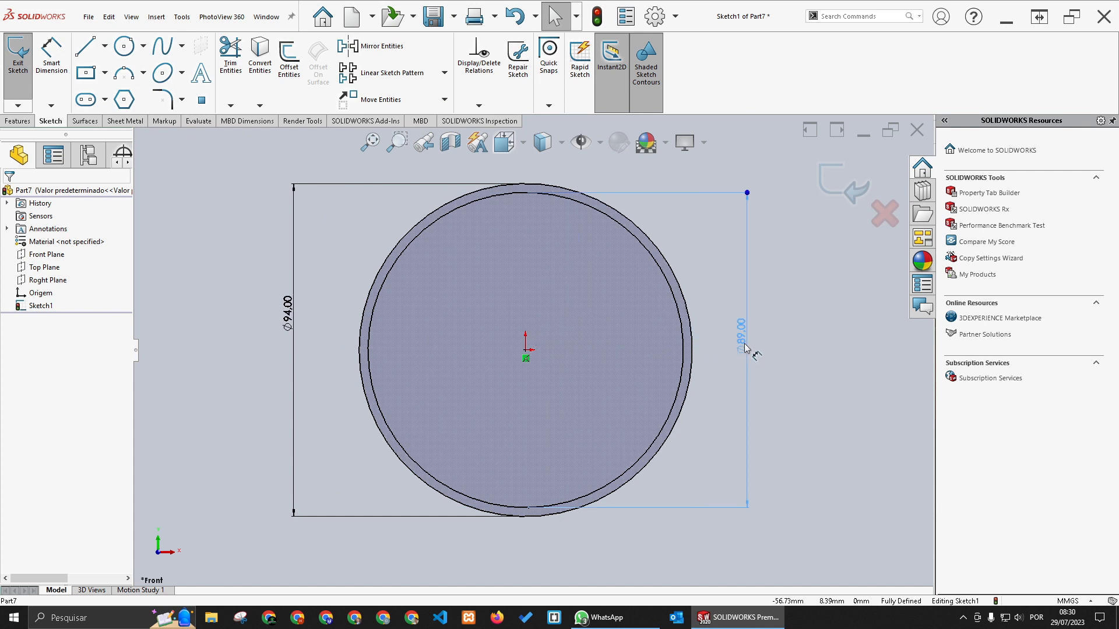
{"action": "double_click", "coordinate": [745, 344]}
{"action": "type", "text": "86"}
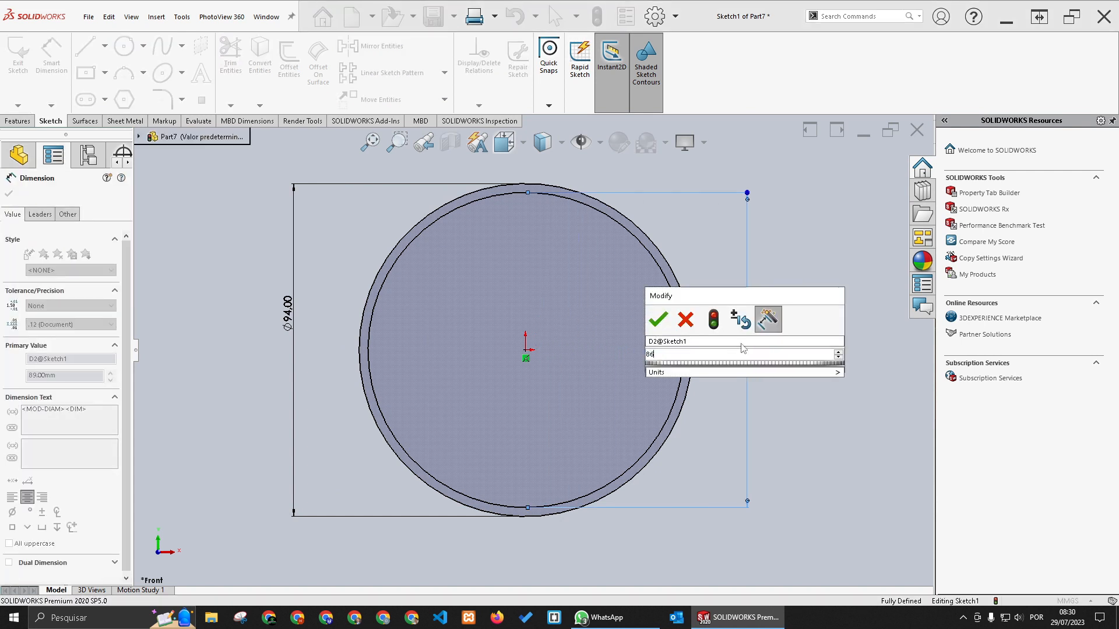
{"action": "key", "text": "Return"}
{"action": "key", "text": "Escape"}
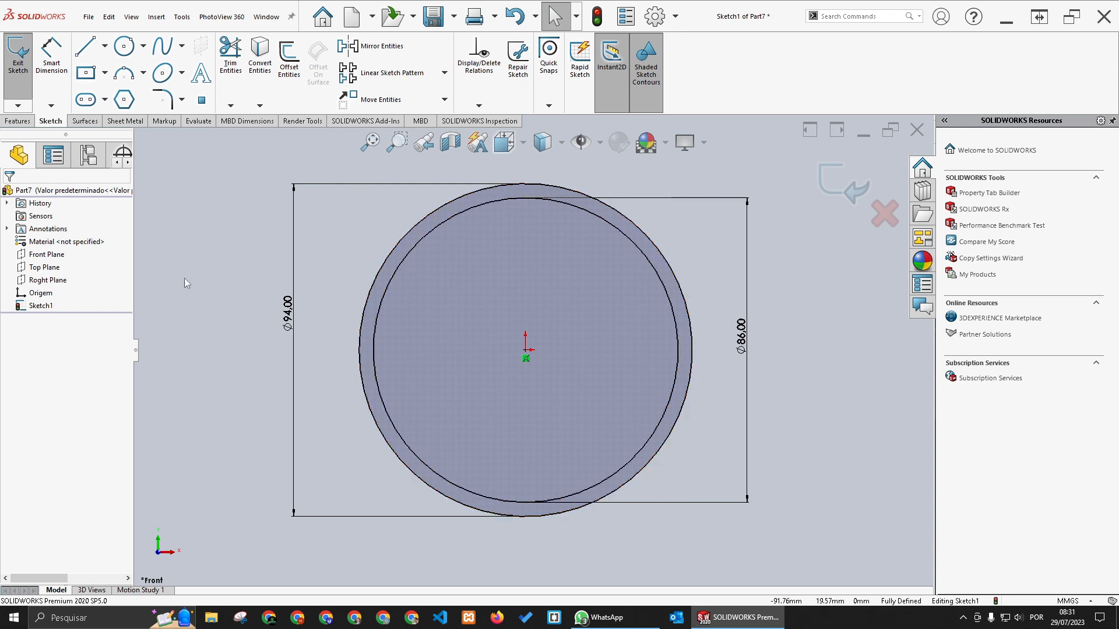
Extrude the ring profile as a boss with a Mid Plane end condition and a depth of 16 mm
{"action": "left_click", "coordinate": [18, 121]}
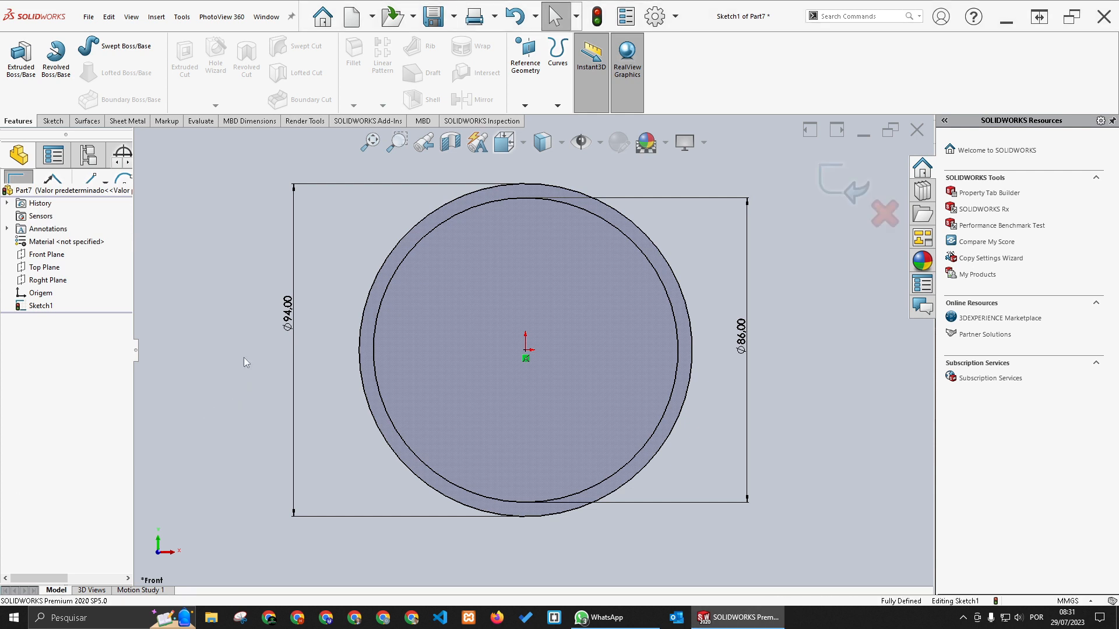
{"action": "left_click", "coordinate": [21, 57]}
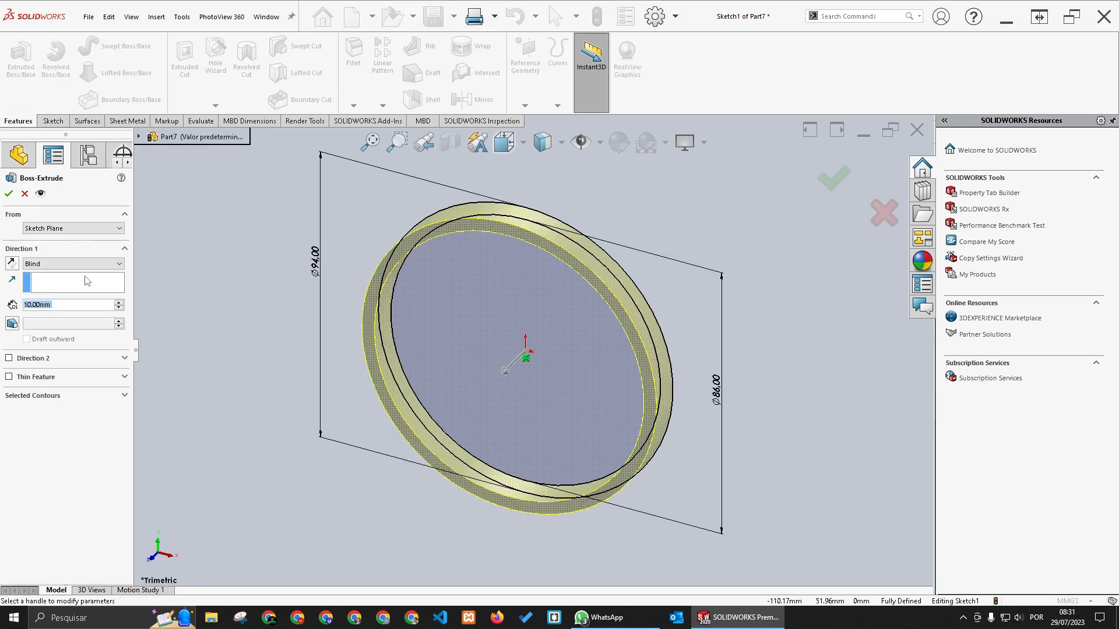
{"action": "left_click", "coordinate": [68, 266]}
{"action": "left_click", "coordinate": [66, 311]}
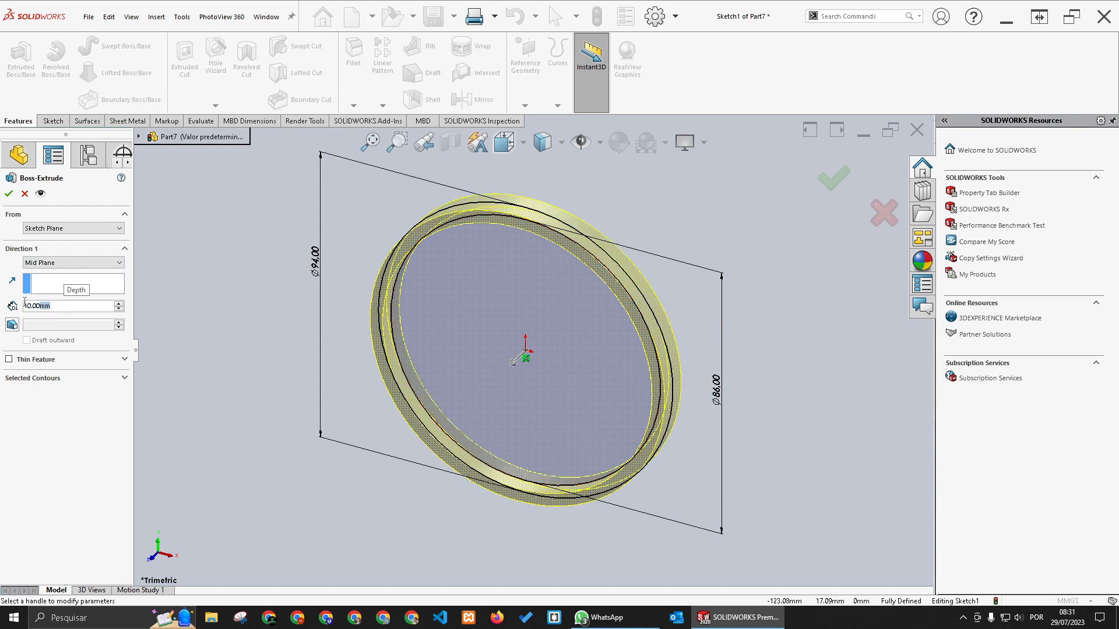
{"action": "type", "text": "16"}
{"action": "key", "text": "Return"}
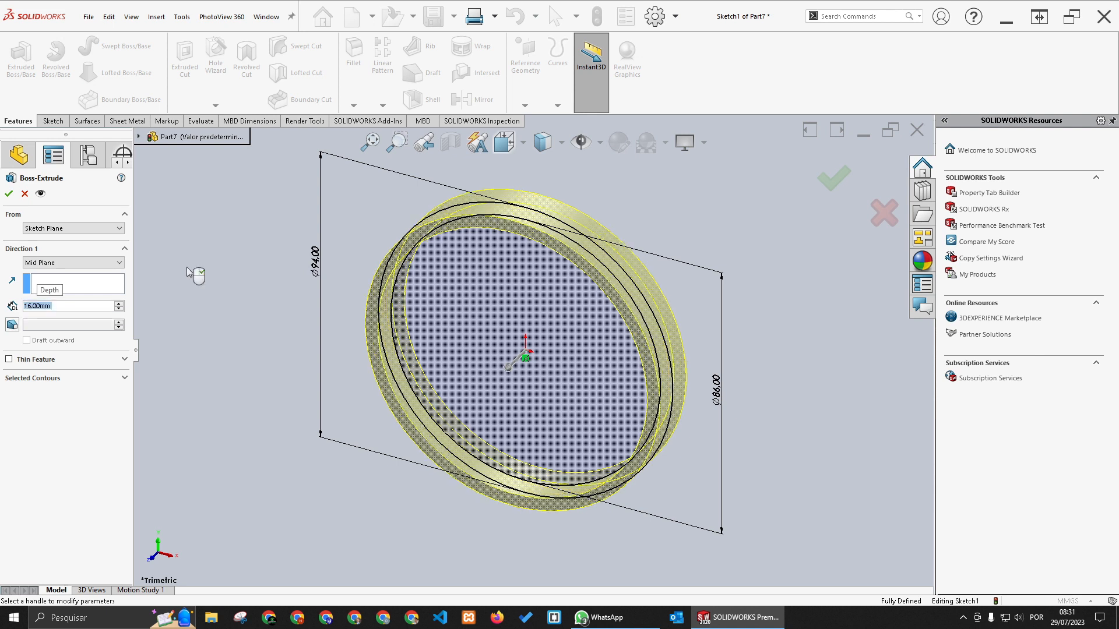
{"action": "right_click", "coordinate": [189, 259]}
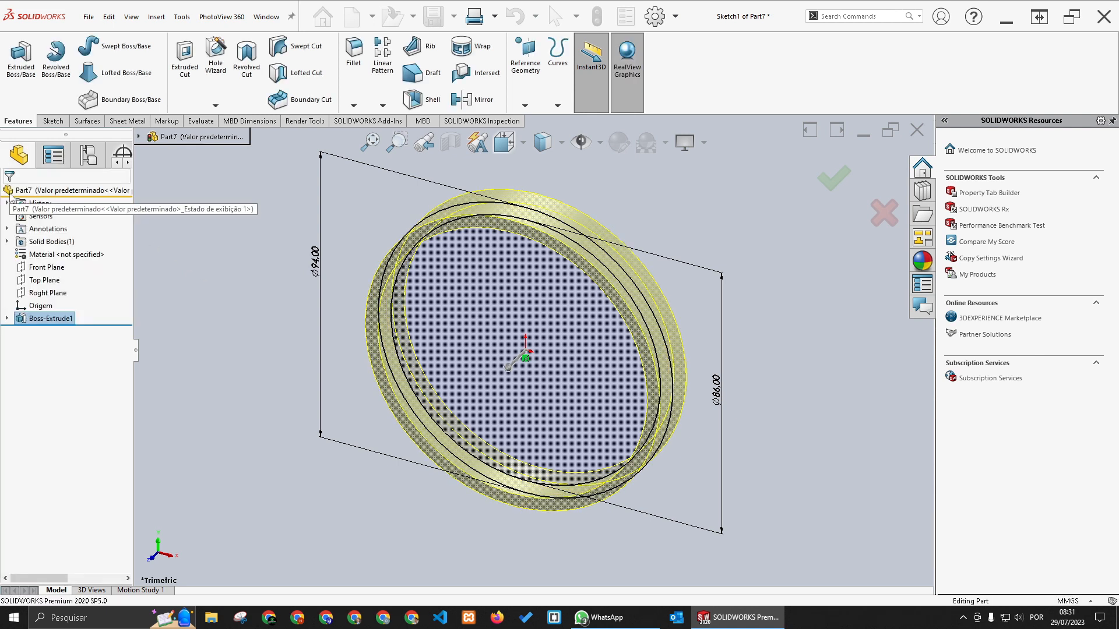
{"action": "left_click", "coordinate": [297, 398]}
Sketch a circle about 114 mm in diameter on the ring's front face, centered on the origin
{"action": "left_click", "coordinate": [453, 232]}
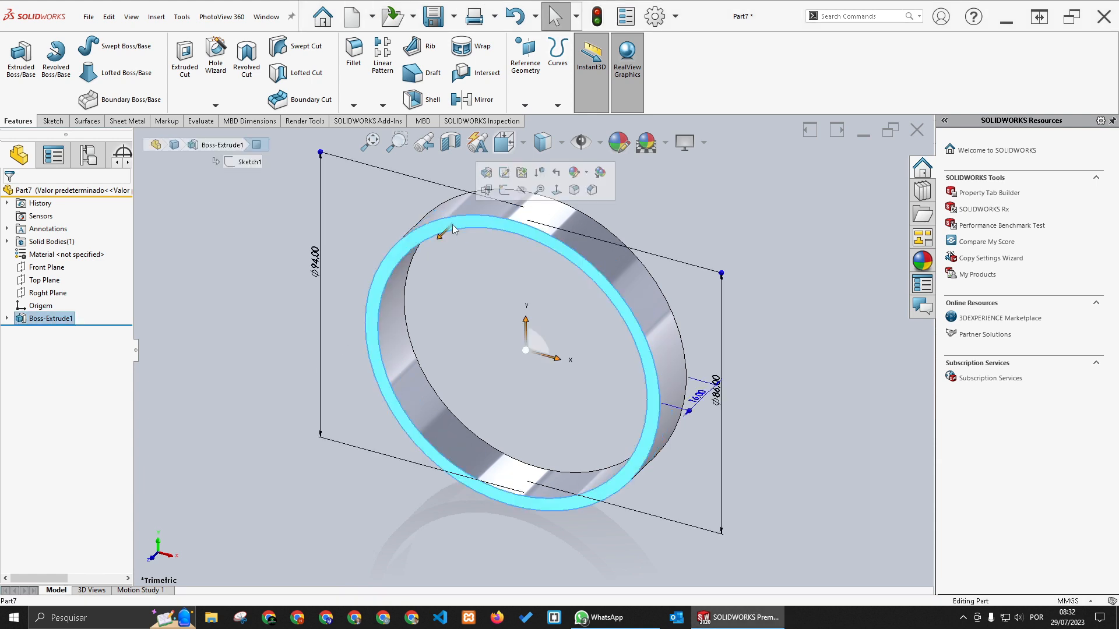
{"action": "left_click", "coordinate": [506, 190]}
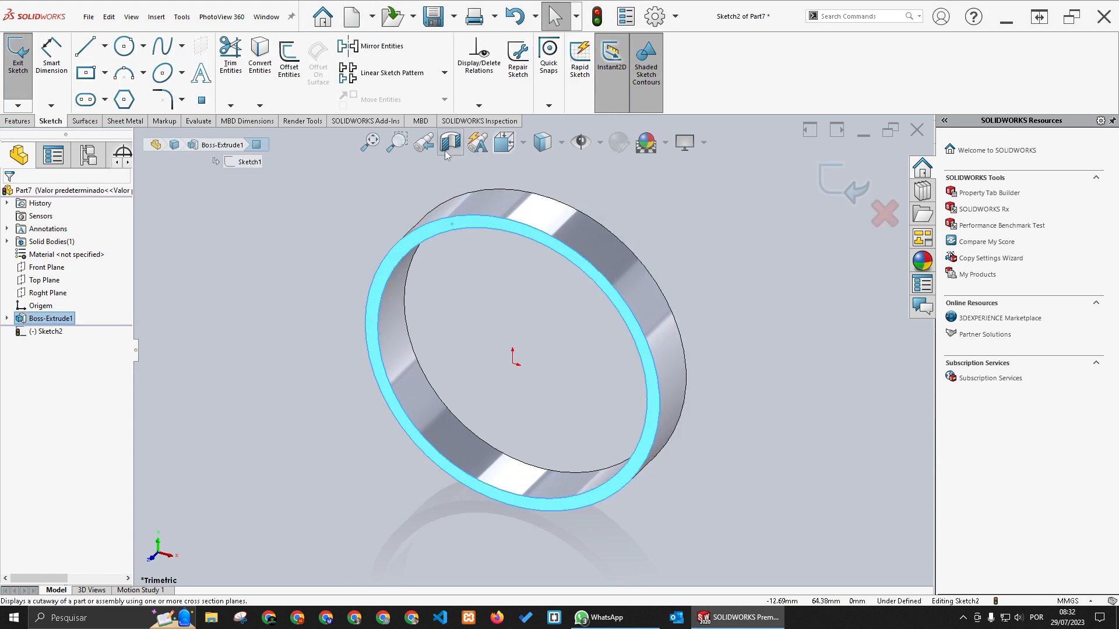
{"action": "left_click", "coordinate": [124, 46]}
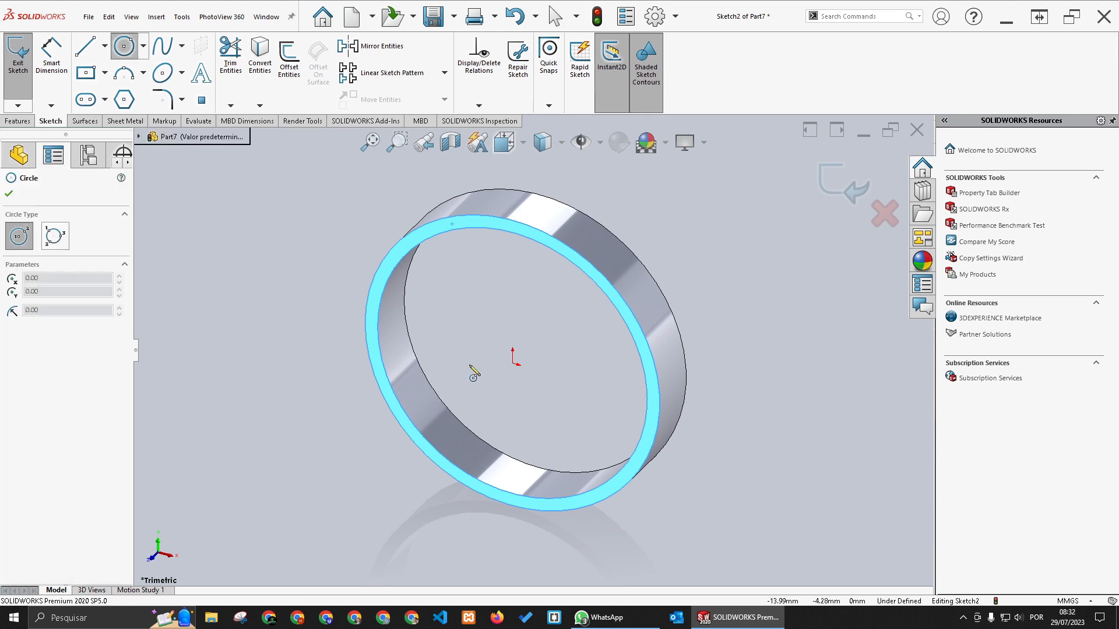
{"action": "left_click", "coordinate": [513, 360]}
{"action": "left_click", "coordinate": [344, 220]}
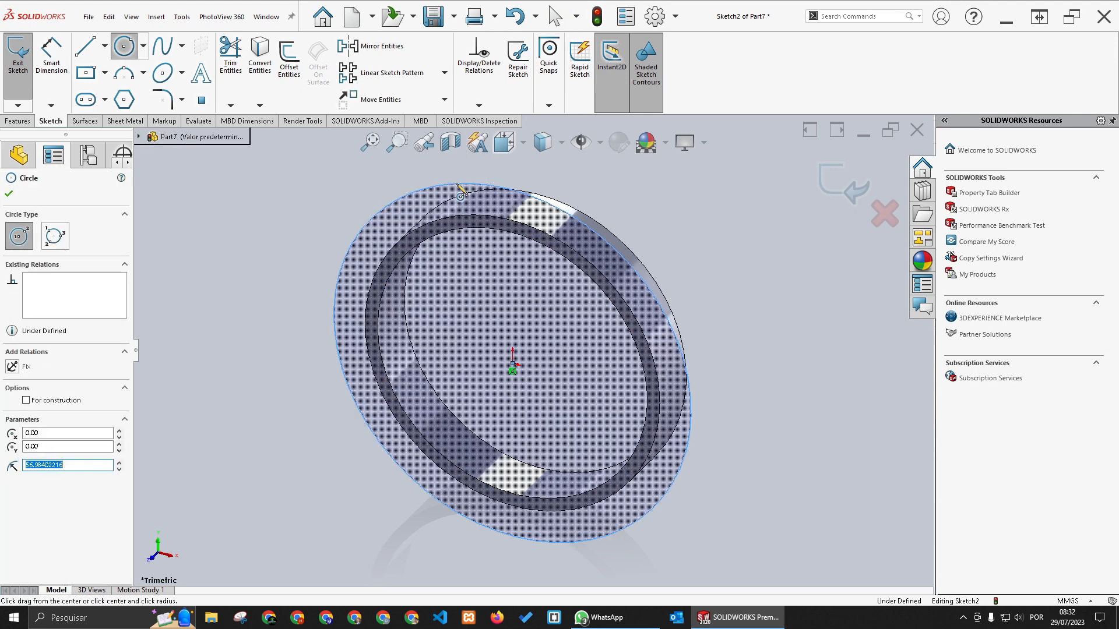
{"action": "key", "text": "Escape"}
Dimension the diameter of the circle on the ring's front face as 90 mm
{"action": "left_click", "coordinate": [51, 55]}
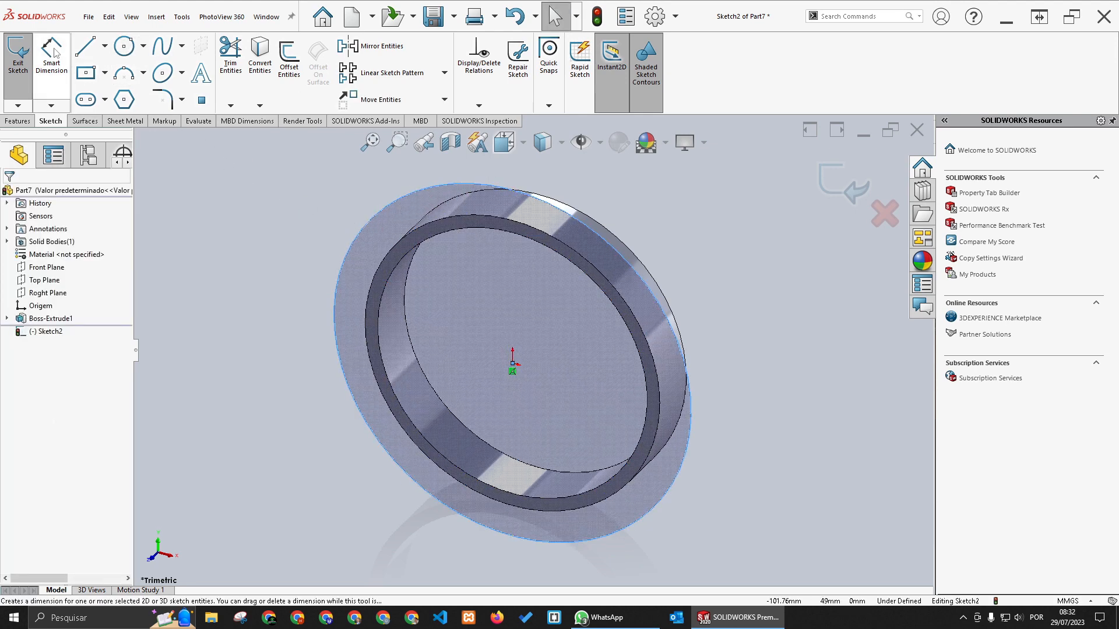
{"action": "left_click", "coordinate": [368, 222]}
{"action": "left_click", "coordinate": [340, 214]}
{"action": "type", "text": "90"}
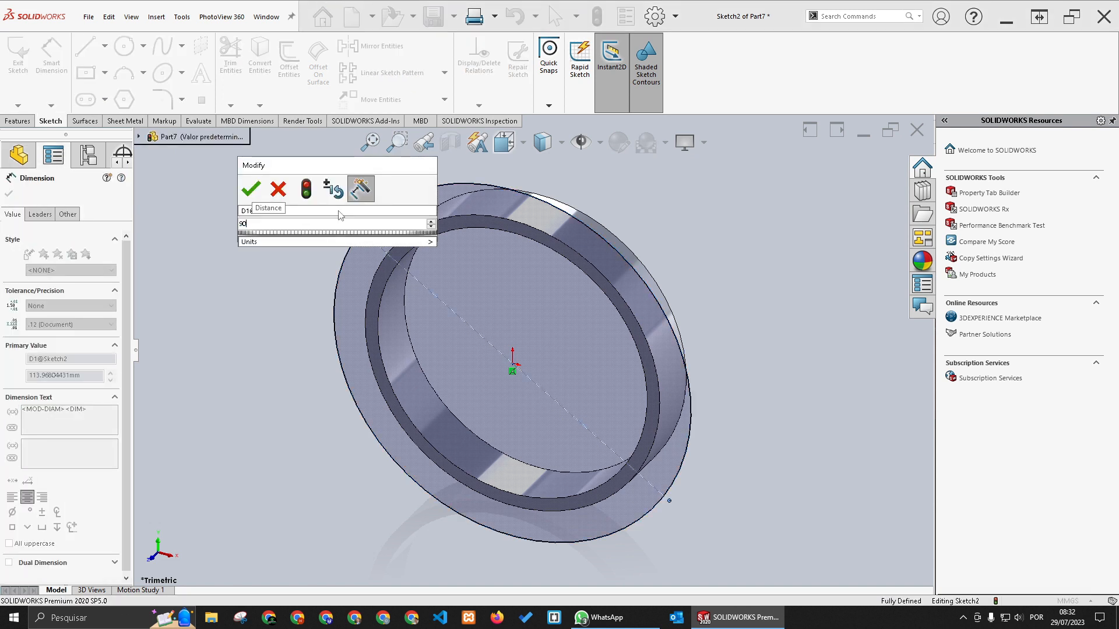
Set the diameter of the sketch circle centered on the origin to 90 mm
{"action": "key", "text": "Return"}
{"action": "key", "text": "Escape"}
{"action": "key", "text": "Escape"}
{"action": "middle_click_drag", "start_coordinate": [454, 274], "coordinate": [483, 246]}
{"action": "left_click", "coordinate": [529, 274]}
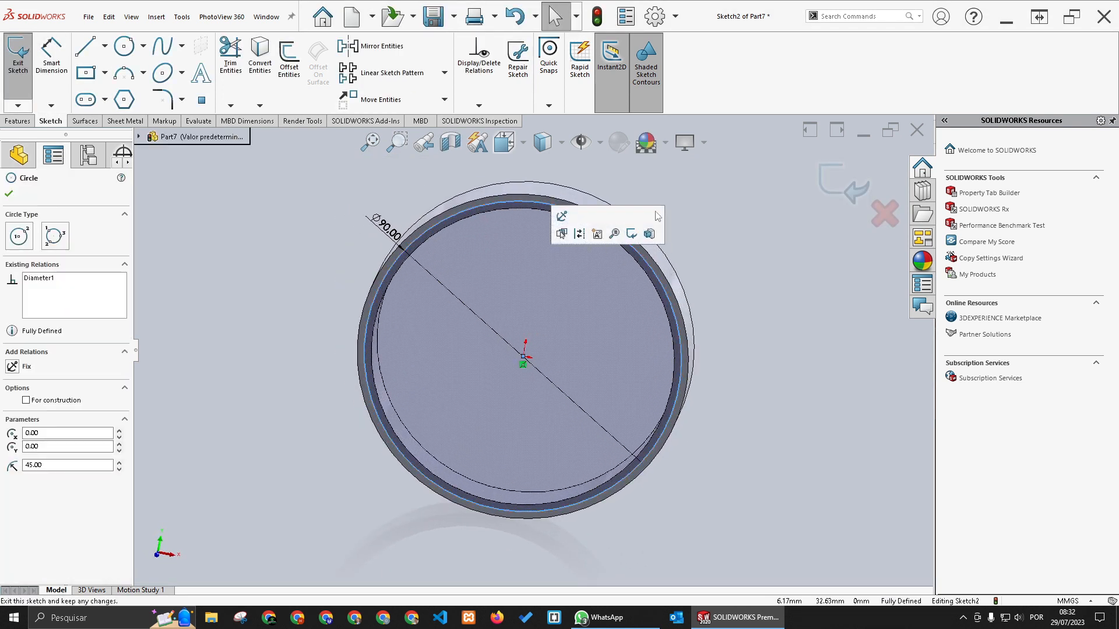
{"action": "left_click", "coordinate": [657, 218]}
{"action": "scroll", "coordinate": [550, 230], "scroll_direction": "down", "scroll_amount": 1}
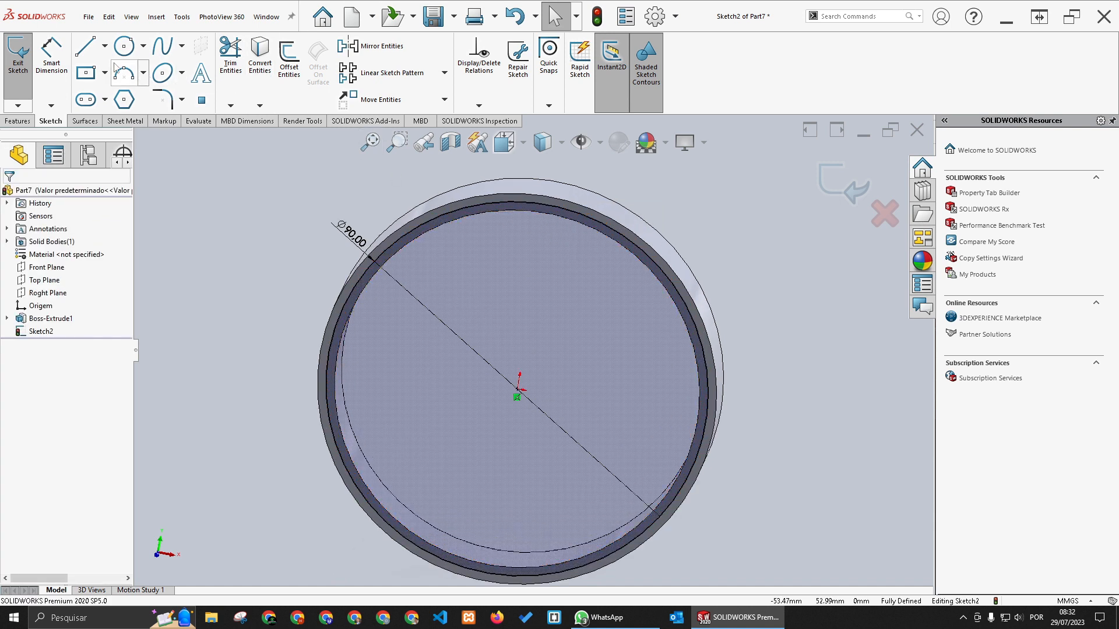
Draw a vertical construction centerline from the origin up to the 90 mm circle
{"action": "left_click", "coordinate": [105, 45]}
{"action": "left_click", "coordinate": [105, 83]}
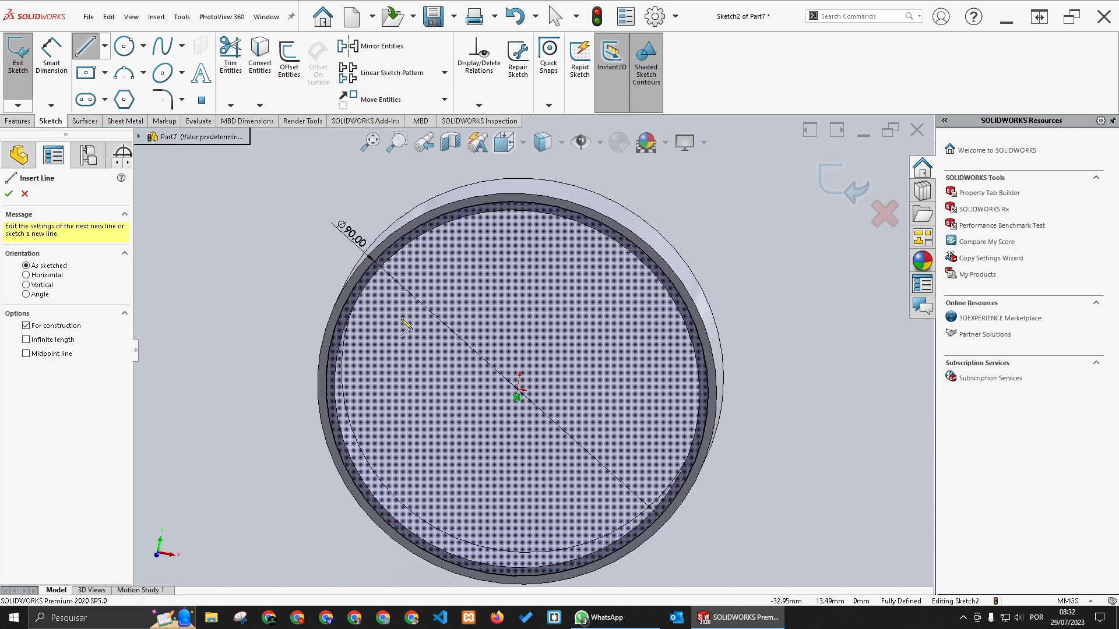
{"action": "left_click", "coordinate": [517, 389]}
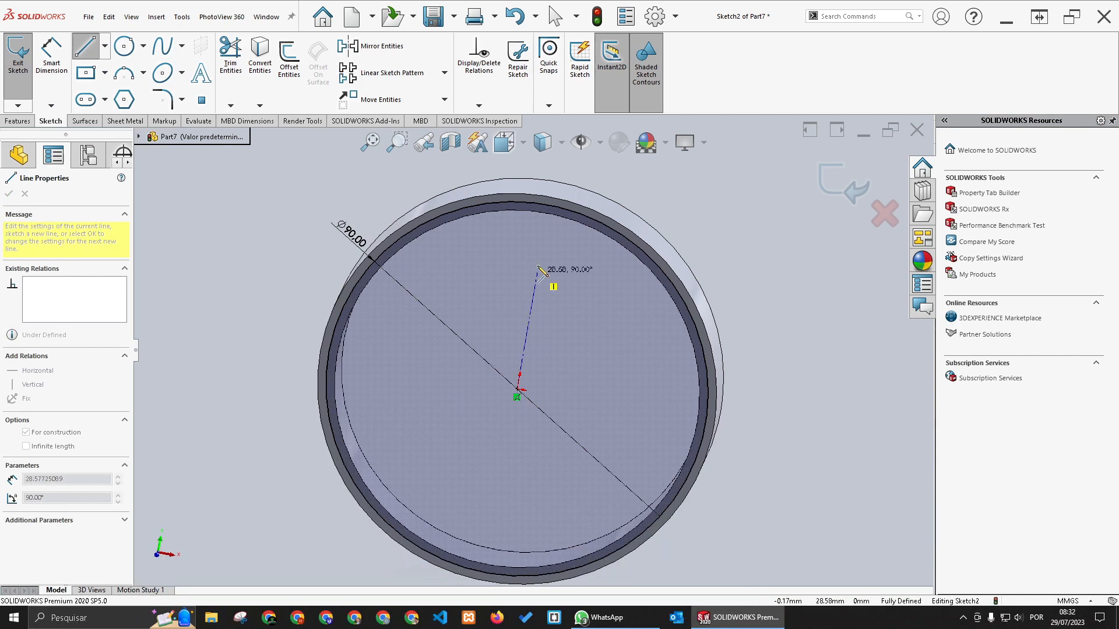
{"action": "left_click", "coordinate": [549, 211]}
{"action": "key", "text": "Escape"}
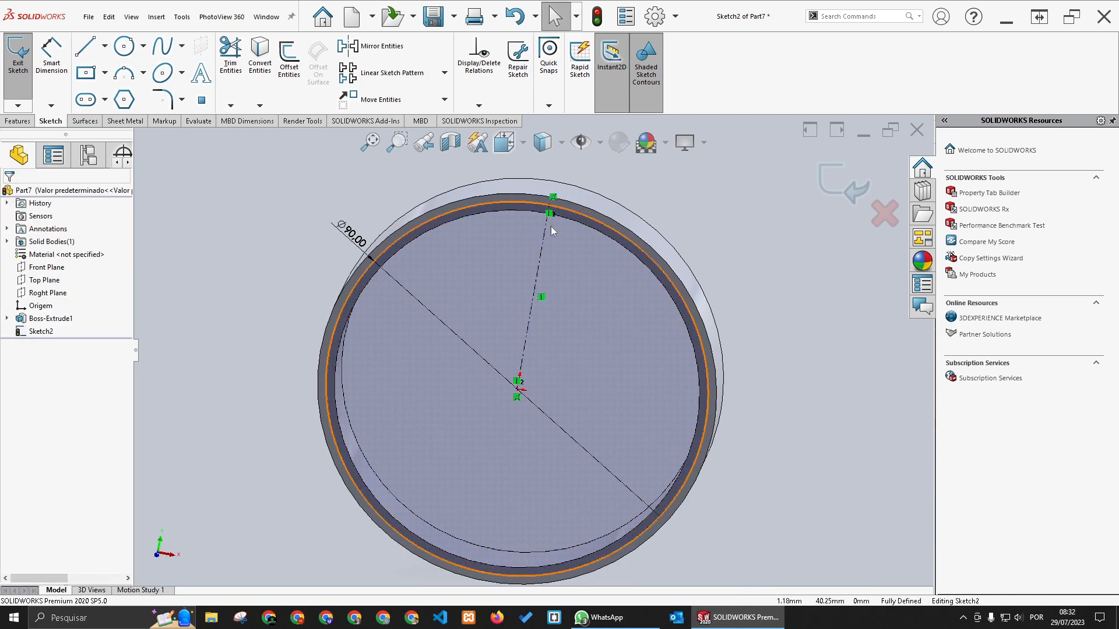
Sketch a line about 18 mm long crossing the 90 mm circle at its top and ending on the centerline
{"action": "left_click", "coordinate": [86, 46]}
{"action": "left_click", "coordinate": [555, 167]}
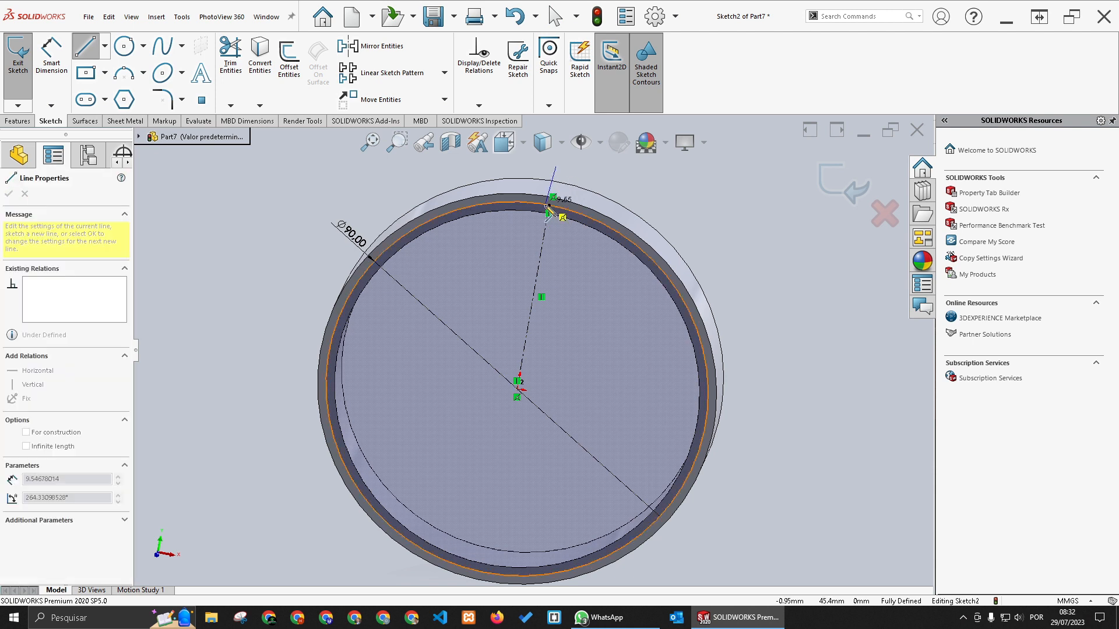
{"action": "left_click", "coordinate": [543, 242]}
{"action": "key", "text": "Escape"}
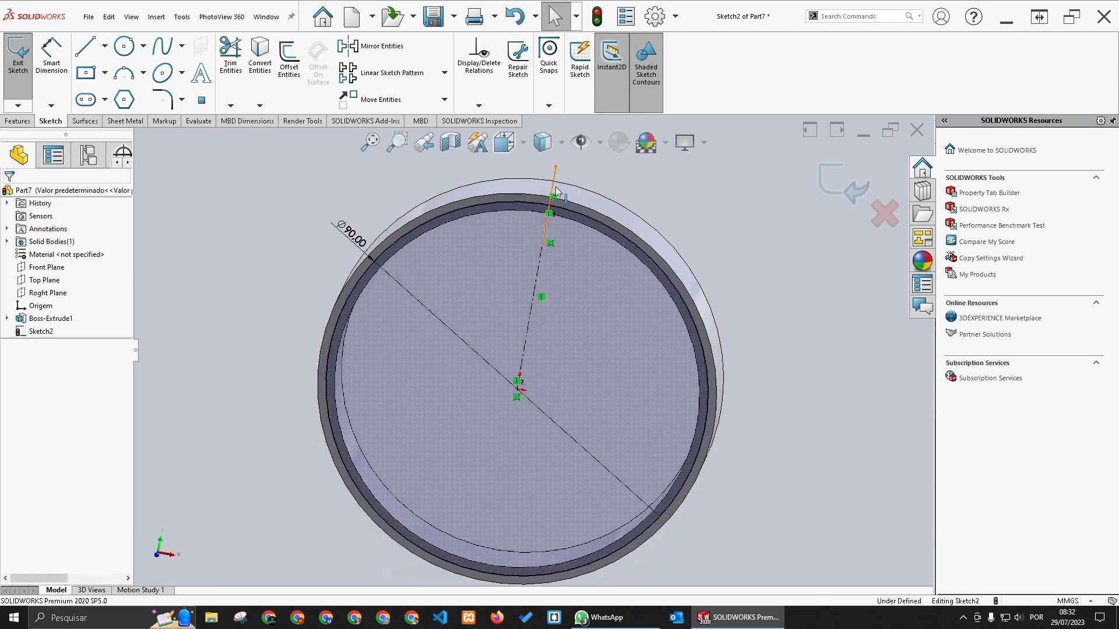
Add a Midpoint relation between the short solid line and the centerline's upper endpoint
{"action": "left_click", "coordinate": [553, 187]}
{"action": "left_click", "coordinate": [551, 209], "text": "ctrl"}
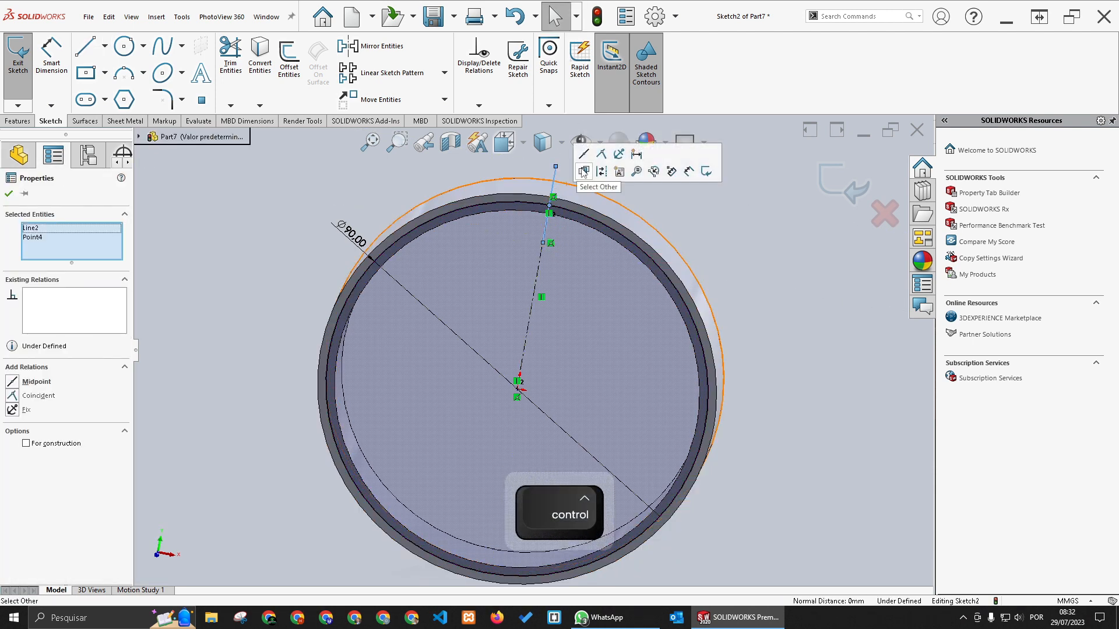
{"action": "left_click", "coordinate": [584, 154]}
{"action": "left_click", "coordinate": [686, 203]}
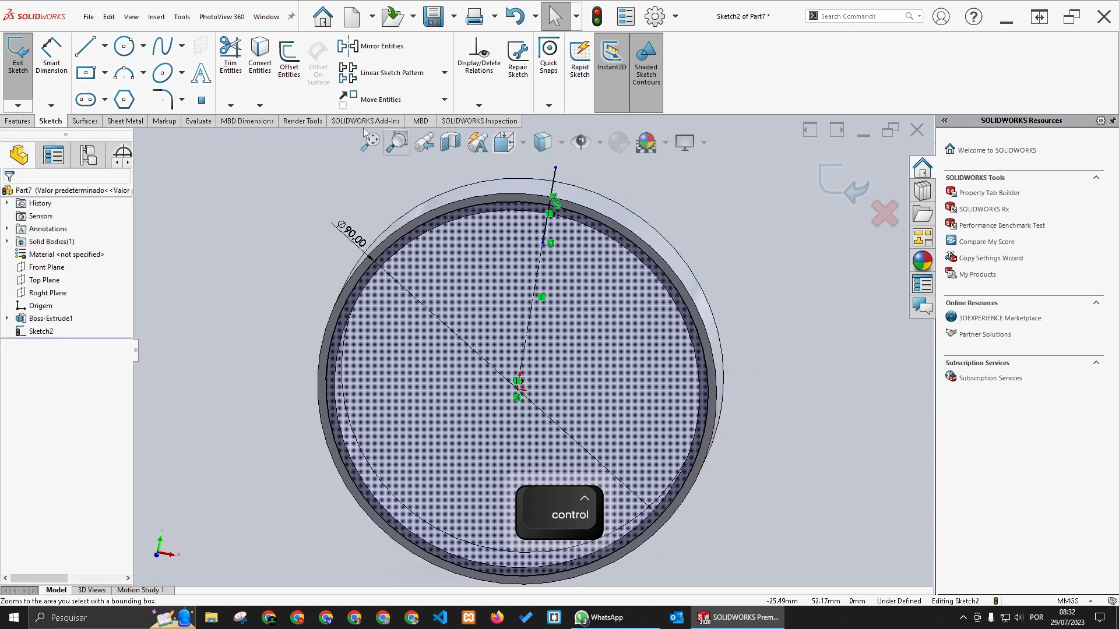
Draw a circle centered on the short line's midpoint and passing through its upper endpoint, with a radius of about 9 mm
{"action": "left_click", "coordinate": [123, 46]}
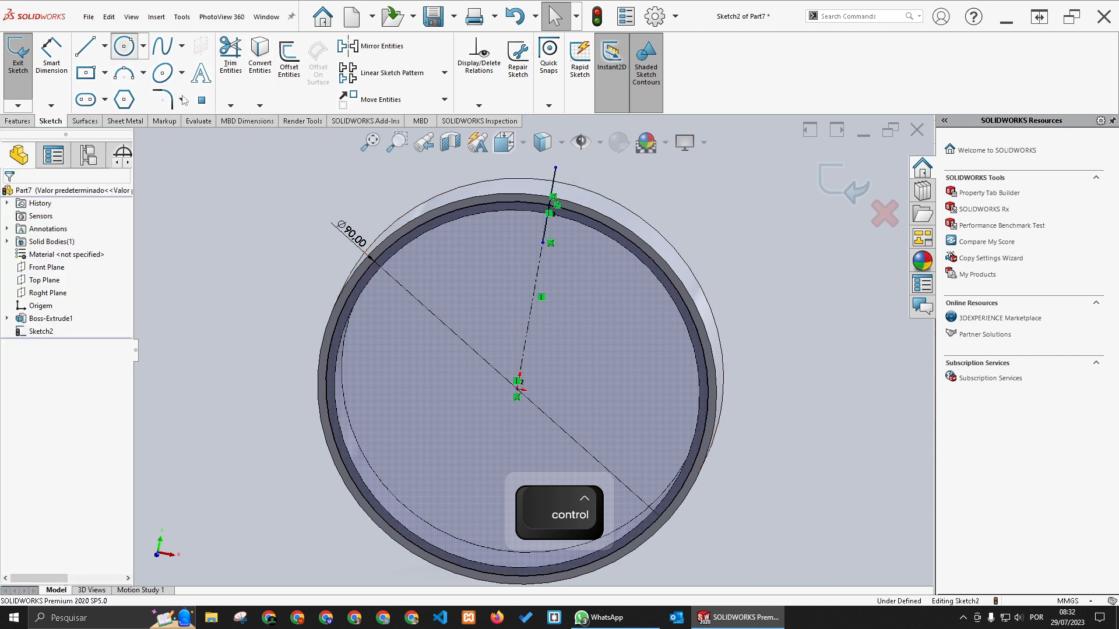
{"action": "left_click", "coordinate": [550, 206]}
{"action": "left_click", "coordinate": [558, 173]}
{"action": "key", "text": "Escape"}
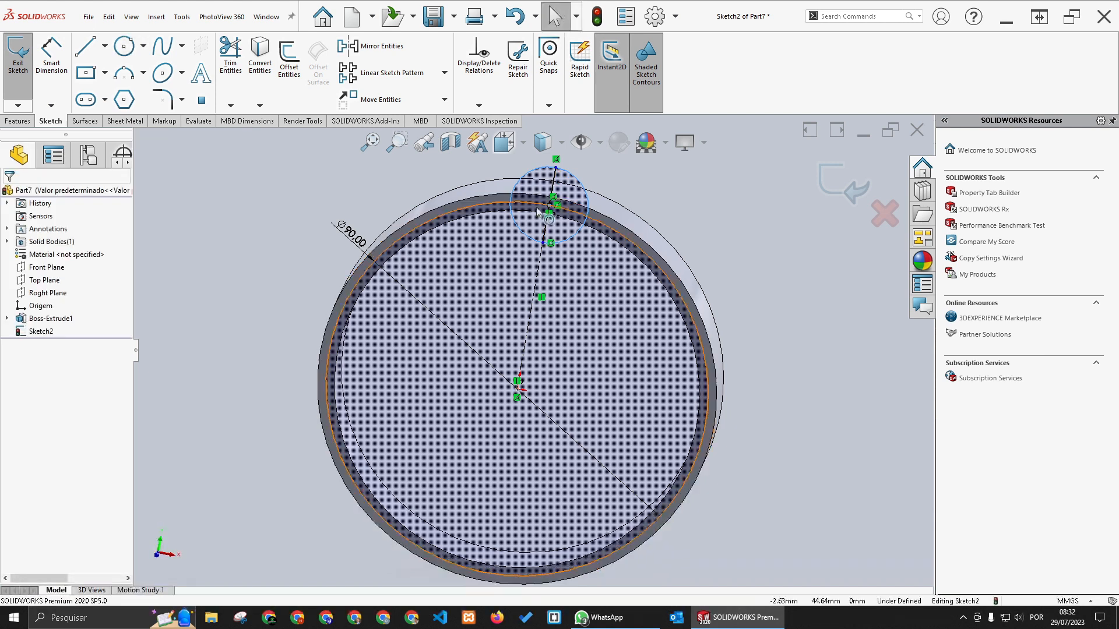
Trim away the left half of the small circle and convert the 90 mm circle to construction geometry
{"action": "left_click", "coordinate": [230, 56]}
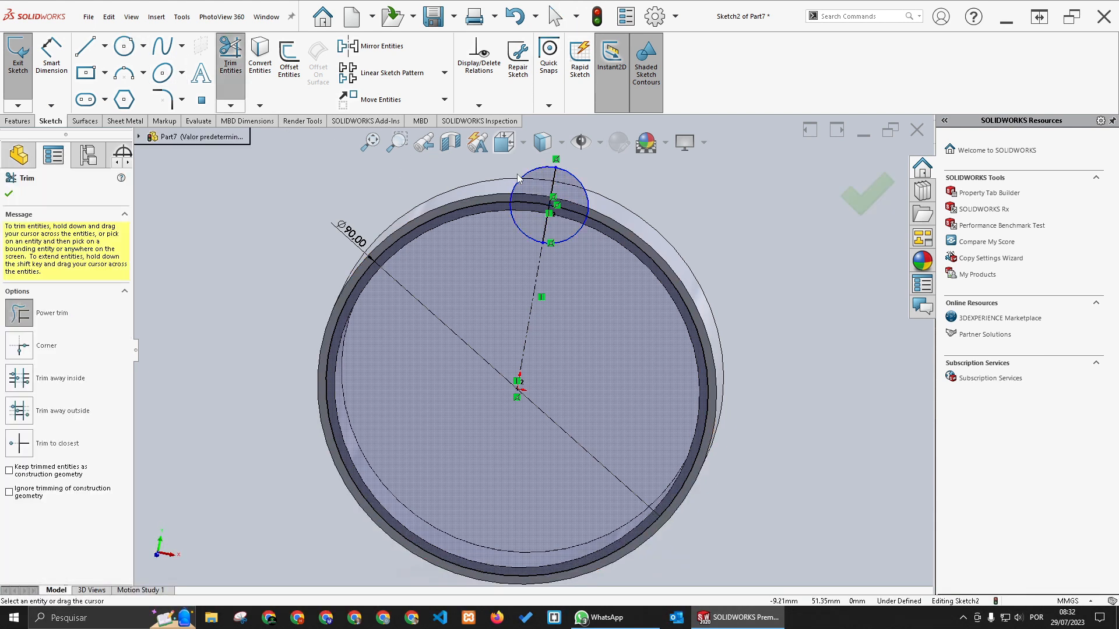
{"action": "left_click_drag", "start_coordinate": [518, 178], "coordinate": [517, 194]}
{"action": "key", "text": "Escape"}
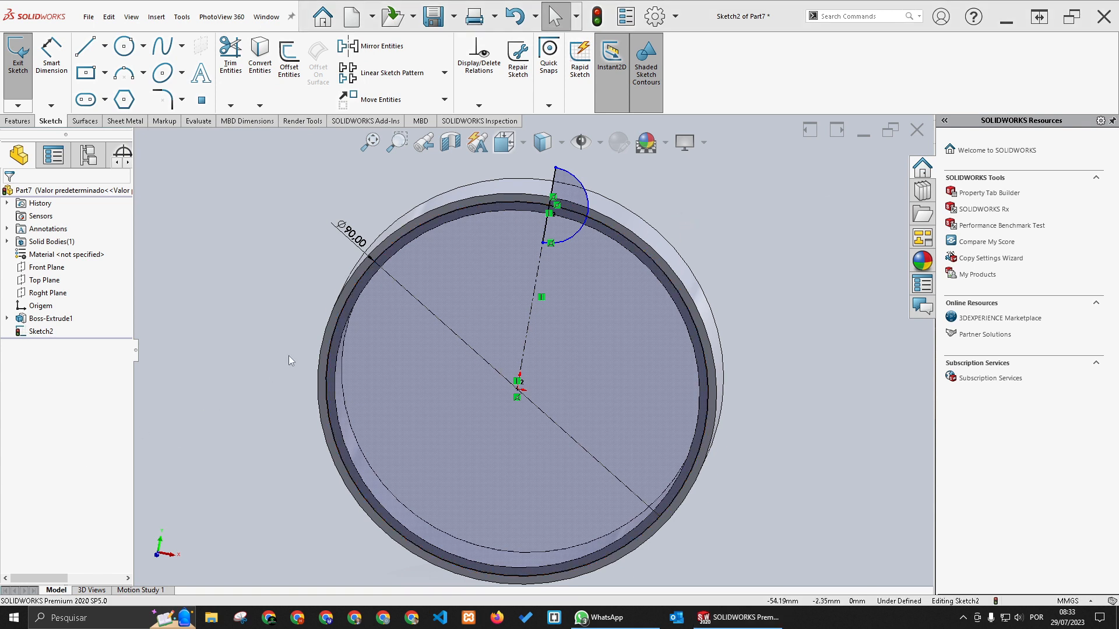
{"action": "left_click", "coordinate": [341, 329]}
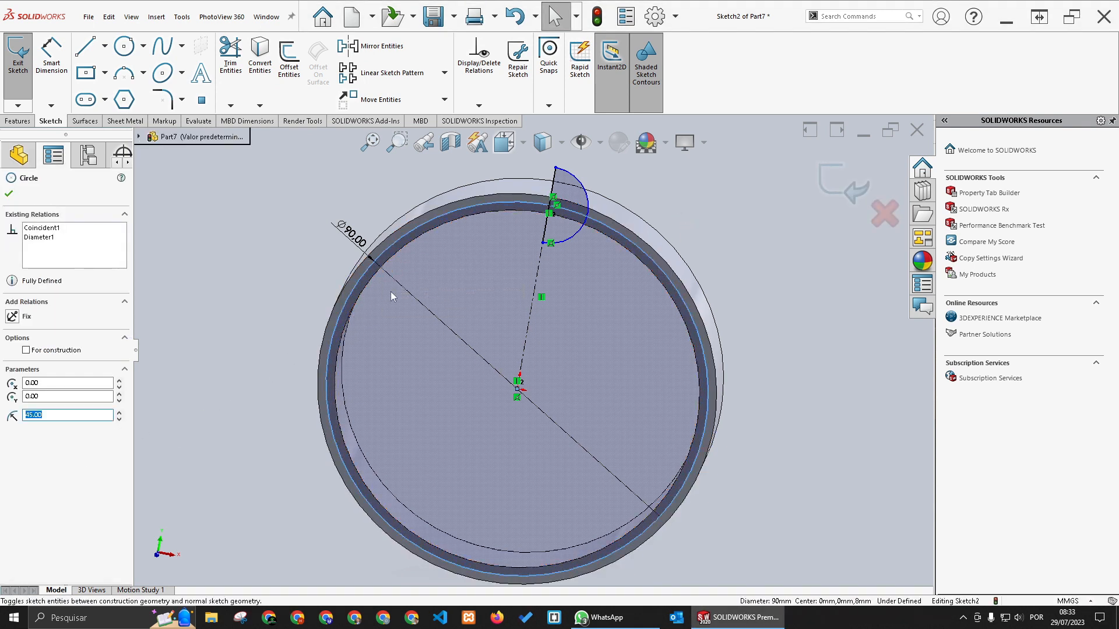
{"action": "key", "text": "Delete"}
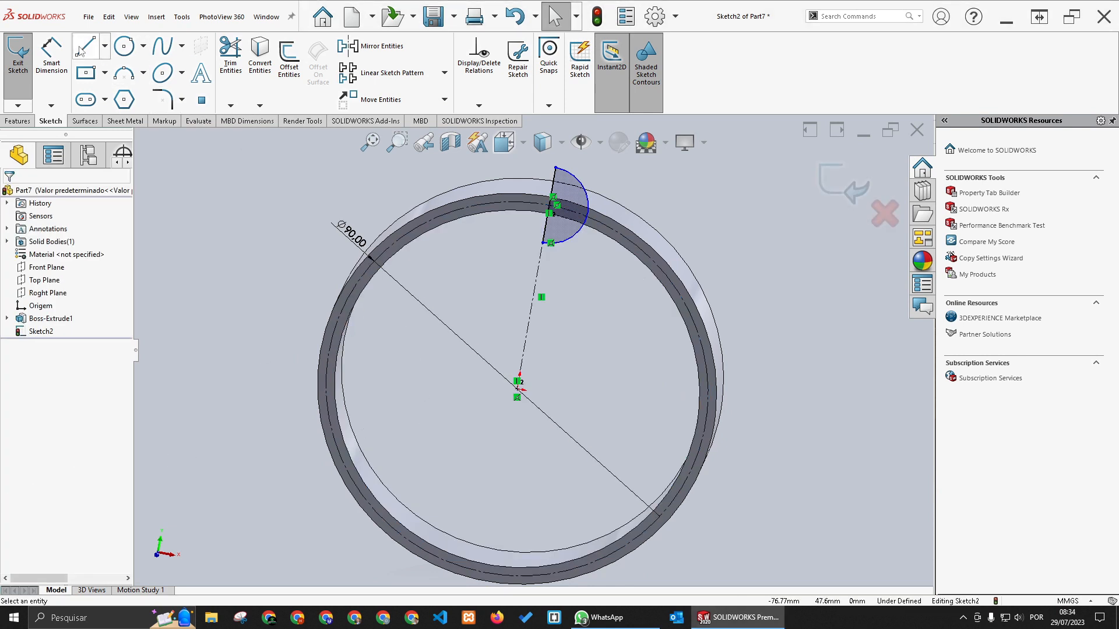
Dimension the radius of the remaining half-circle arc as 12 mm
{"action": "left_click", "coordinate": [51, 55]}
{"action": "left_click", "coordinate": [585, 199]}
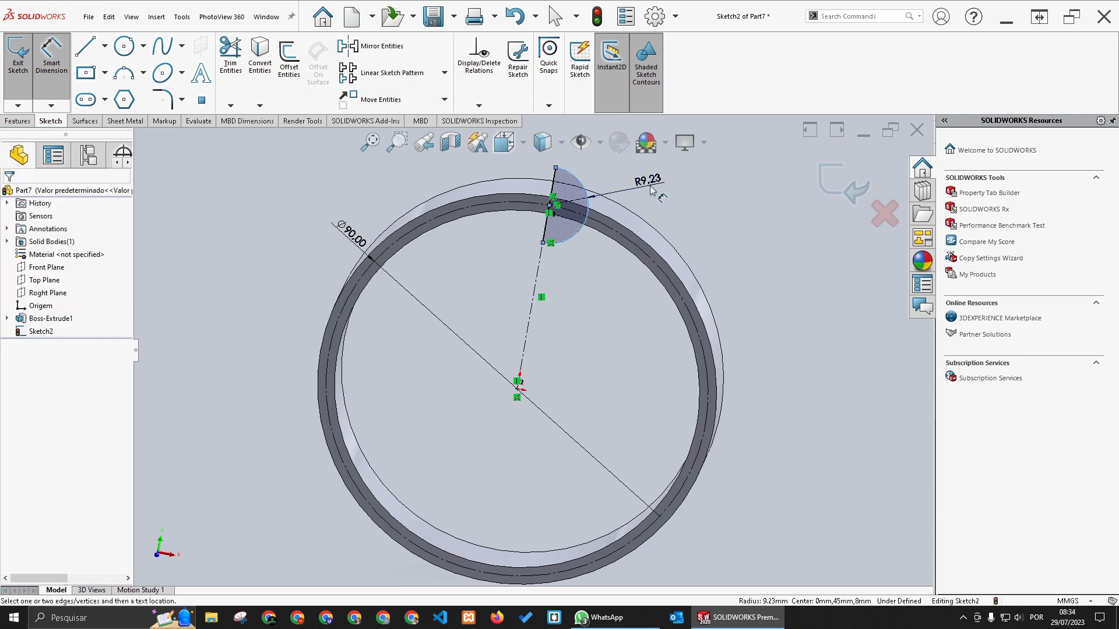
{"action": "left_click", "coordinate": [647, 180]}
{"action": "type", "text": "12"}
{"action": "key", "text": "Return"}
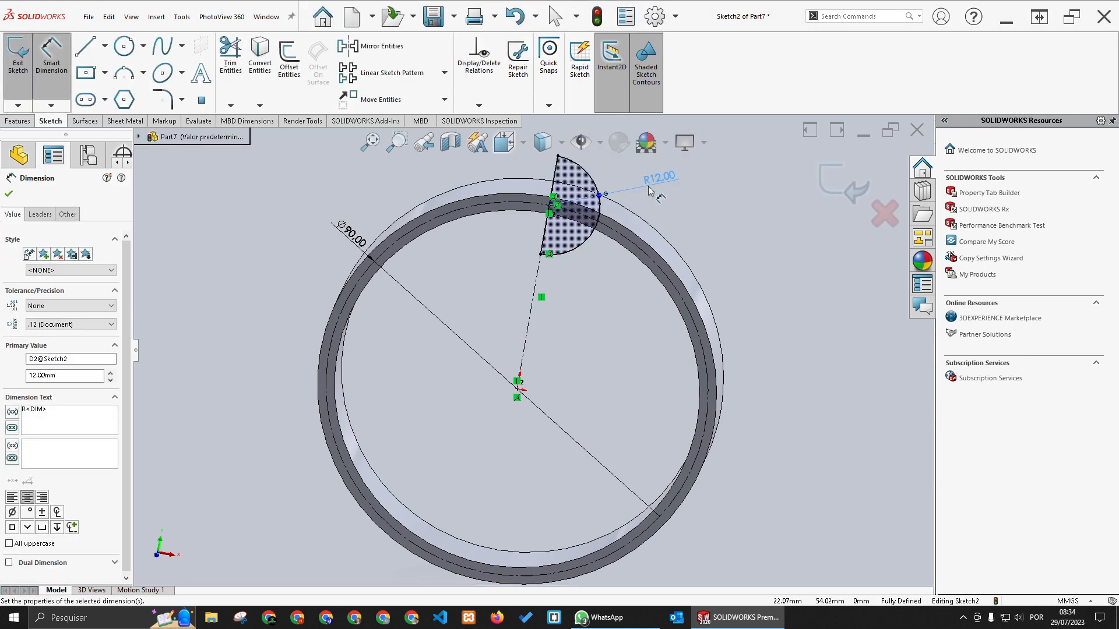
Create a 360-degree Revolved Cut through the ring from the half-circle profile, using the vertical centerline as the axis
{"action": "middle_click_drag", "start_coordinate": [650, 192], "coordinate": [558, 273]}
{"action": "left_click", "coordinate": [634, 232]}
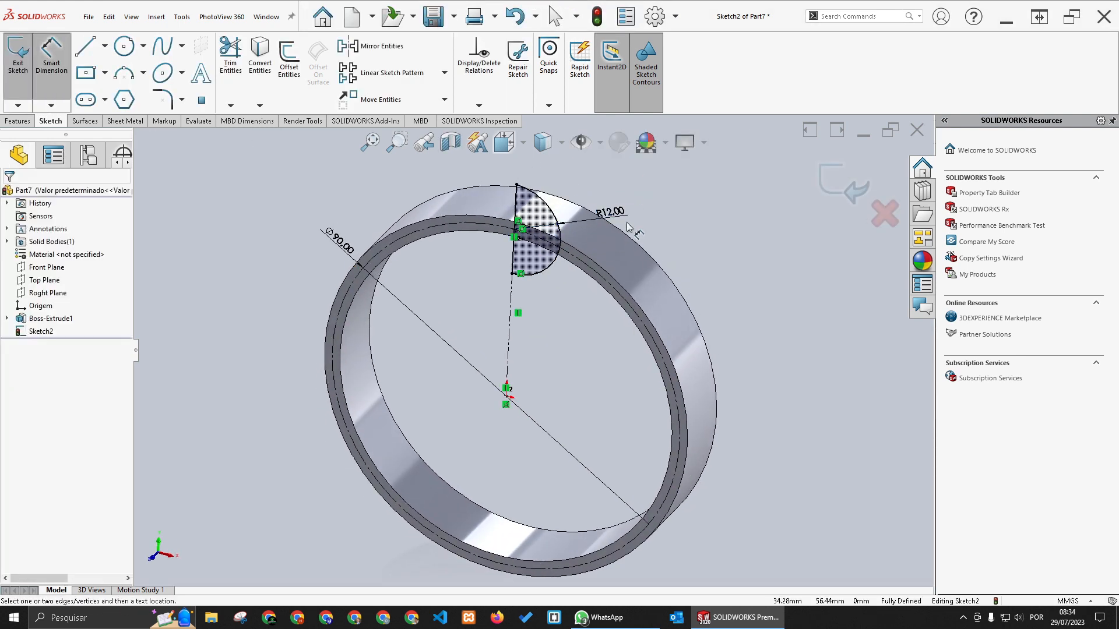
{"action": "scroll", "coordinate": [559, 226], "scroll_direction": "down", "scroll_amount": 1}
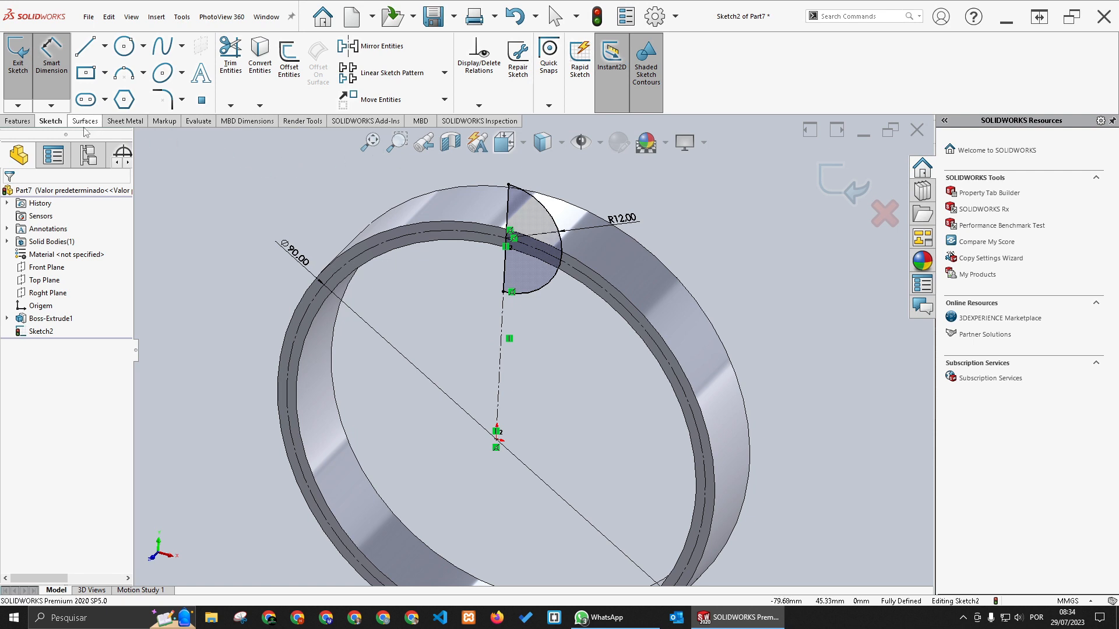
{"action": "left_click", "coordinate": [18, 121]}
{"action": "left_click", "coordinate": [247, 67]}
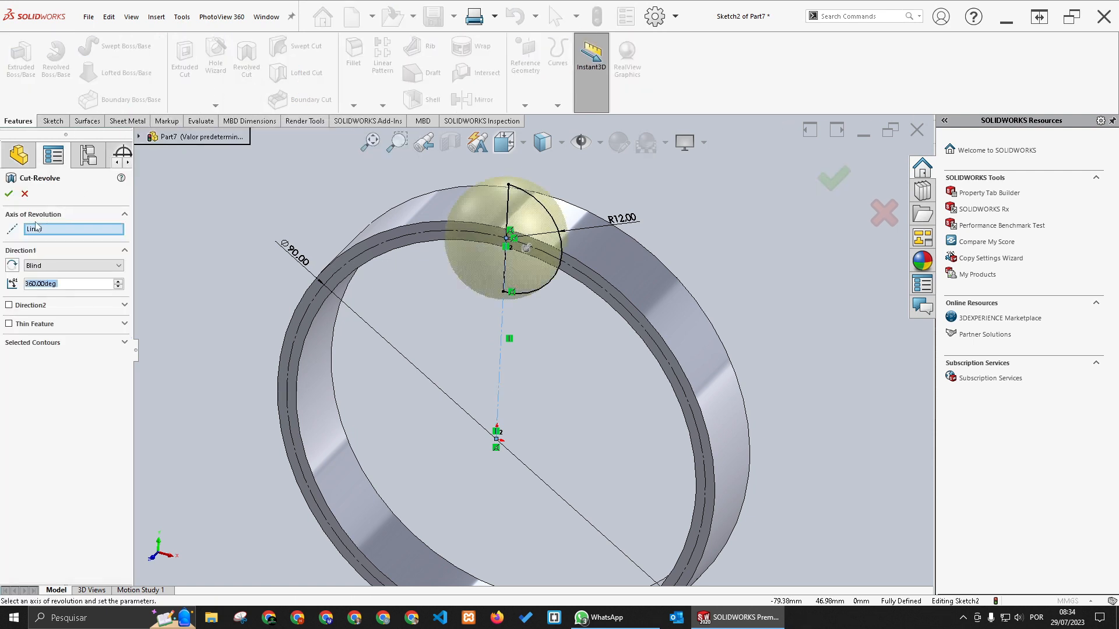
{"action": "left_click", "coordinate": [503, 325]}
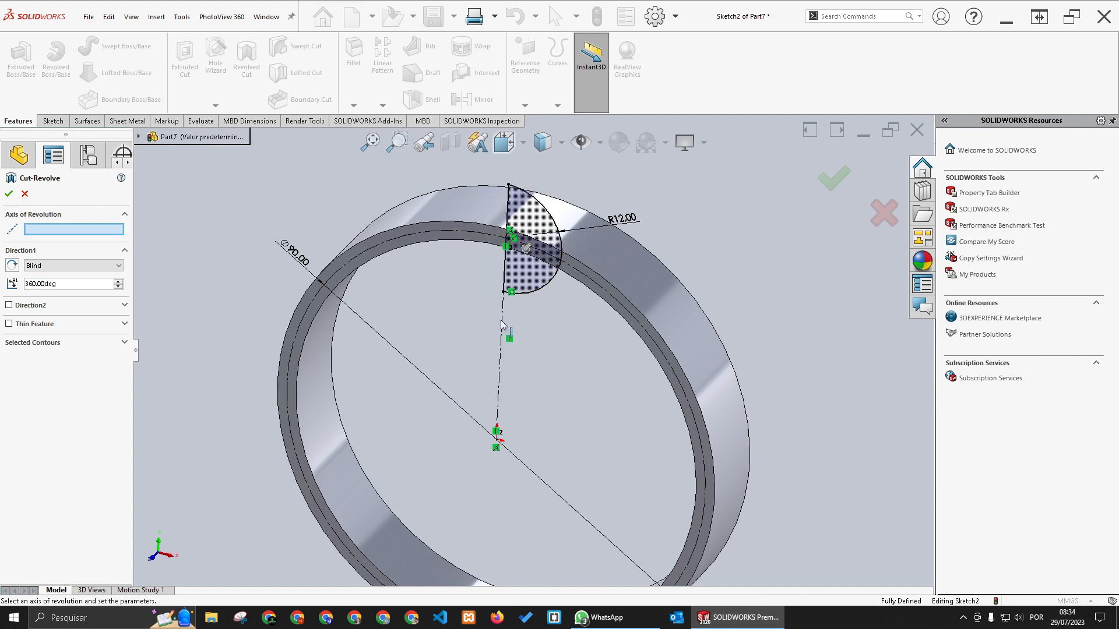
{"action": "left_click", "coordinate": [502, 324]}
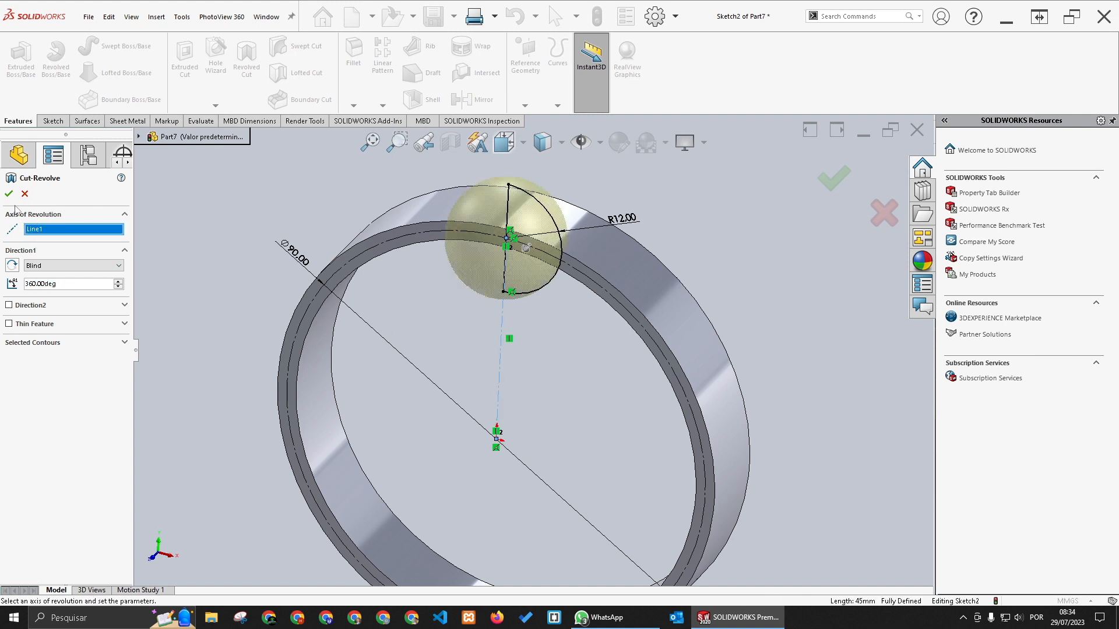
{"action": "left_click", "coordinate": [550, 331]}
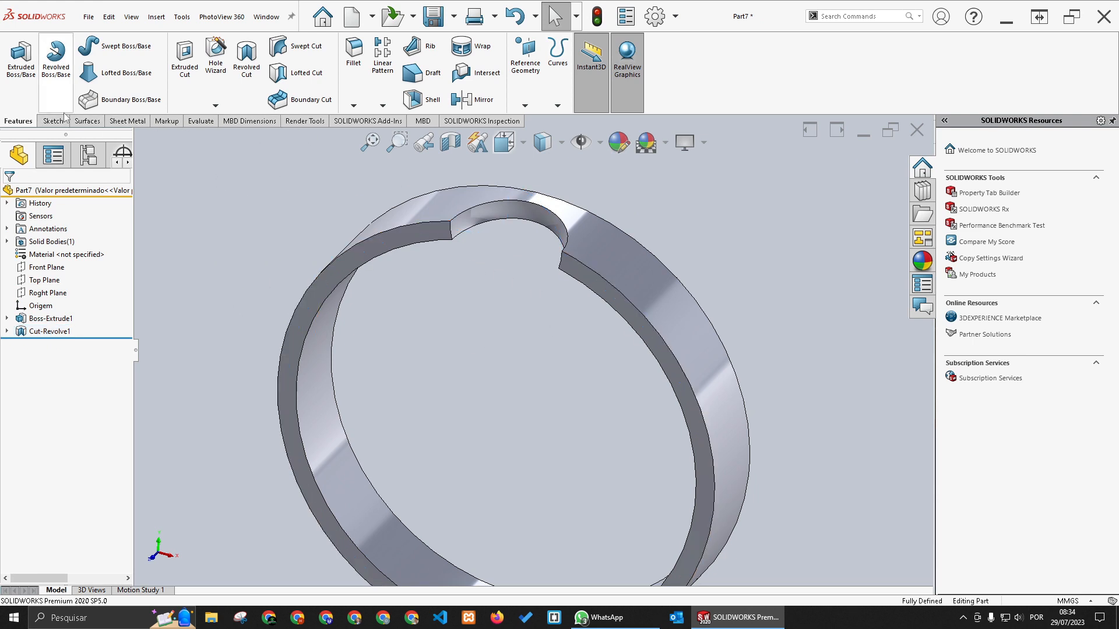
Start a Fillet on the left front edge of the spherical notch with a 2.1 mm radius
{"action": "left_click", "coordinate": [452, 232]}
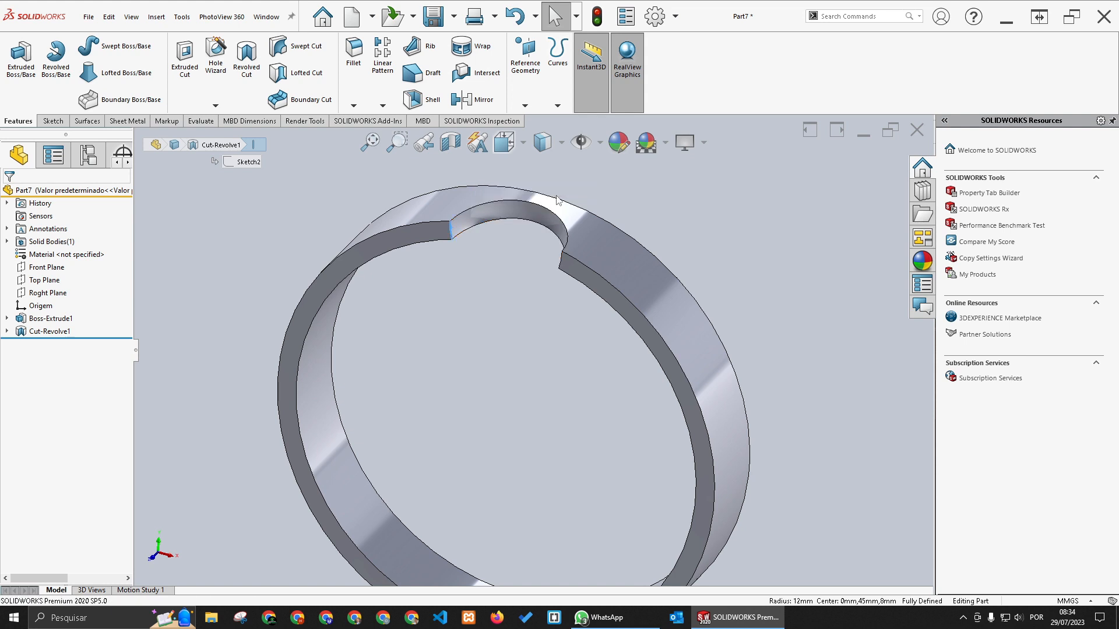
{"action": "left_click", "coordinate": [557, 197]}
{"action": "left_click", "coordinate": [57, 433]}
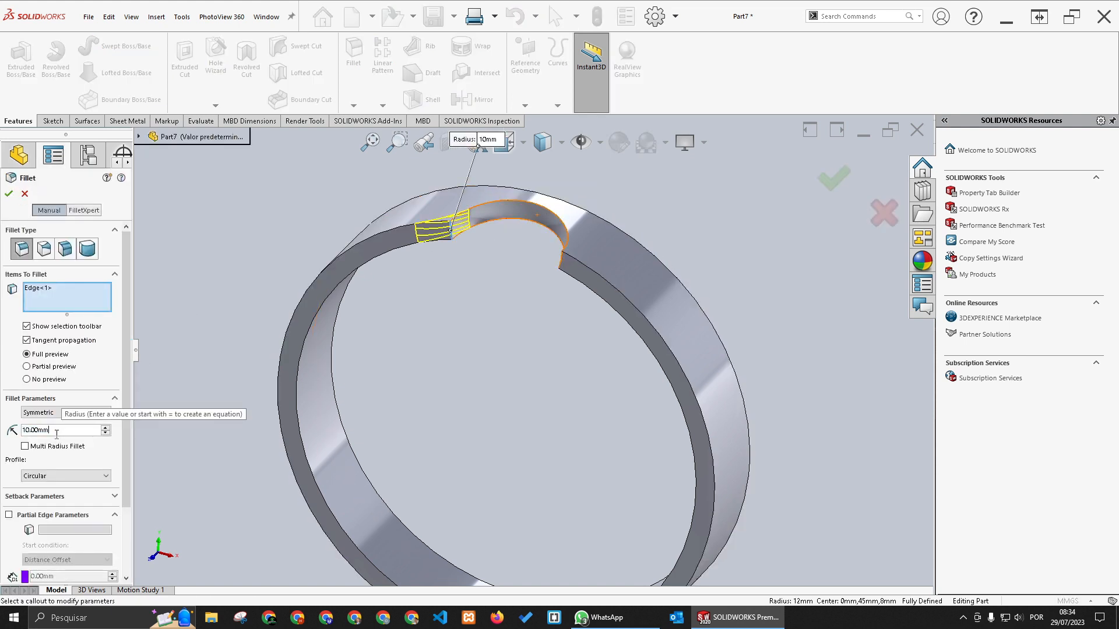
{"action": "type", "text": "2.1"}
{"action": "key", "text": "Return"}
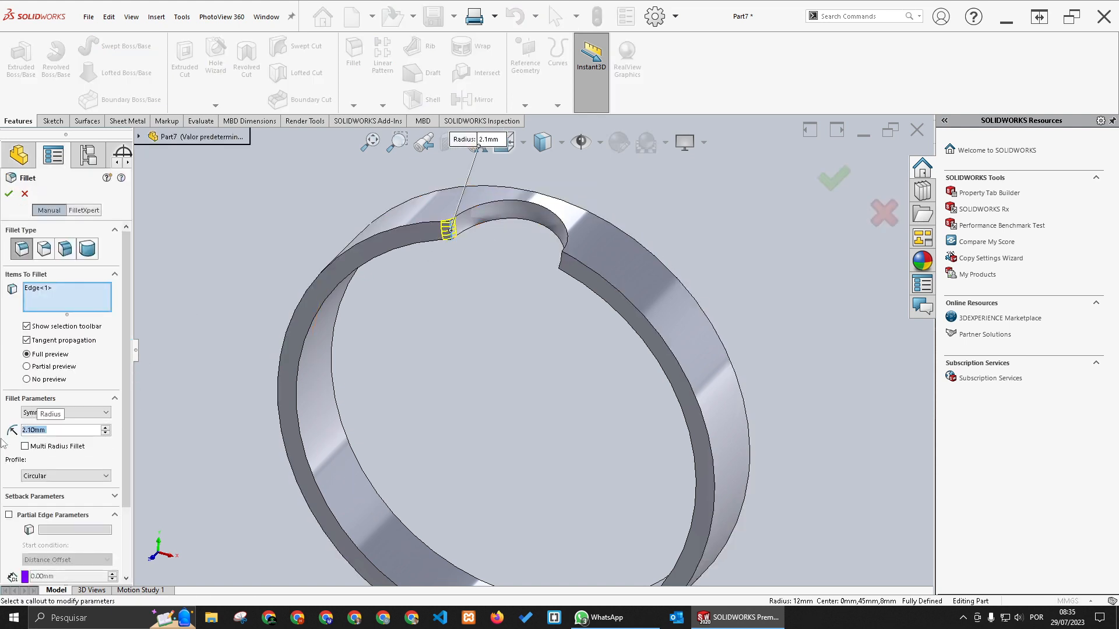
Add the notch's opposite edge to the fillet and create it
{"action": "left_click", "coordinate": [563, 265]}
{"action": "left_click", "coordinate": [563, 266]}
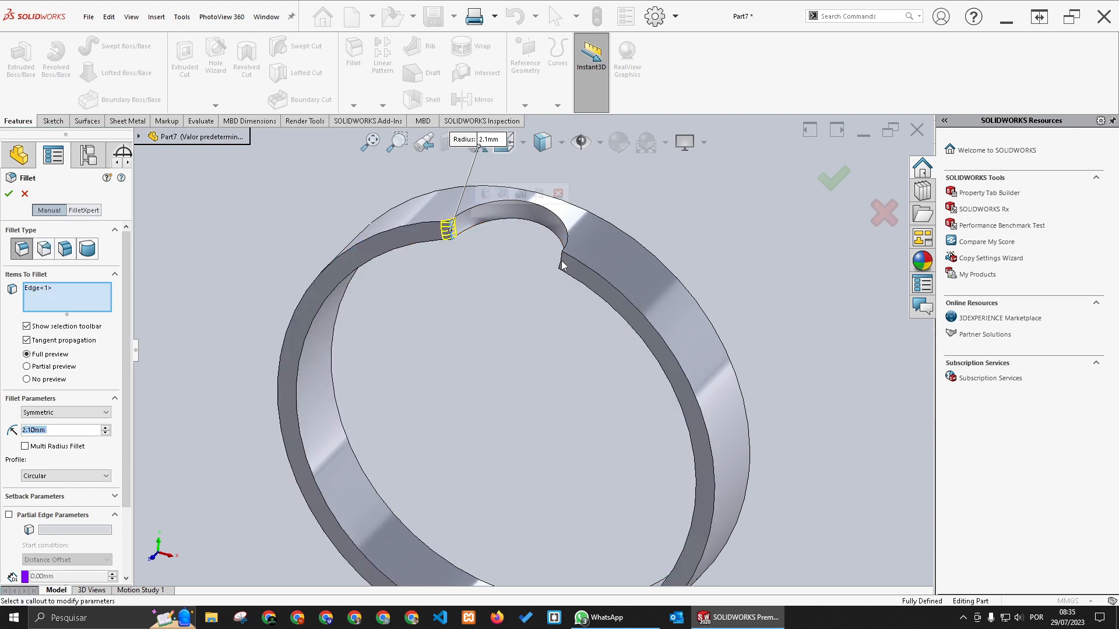
{"action": "left_click", "coordinate": [63, 304]}
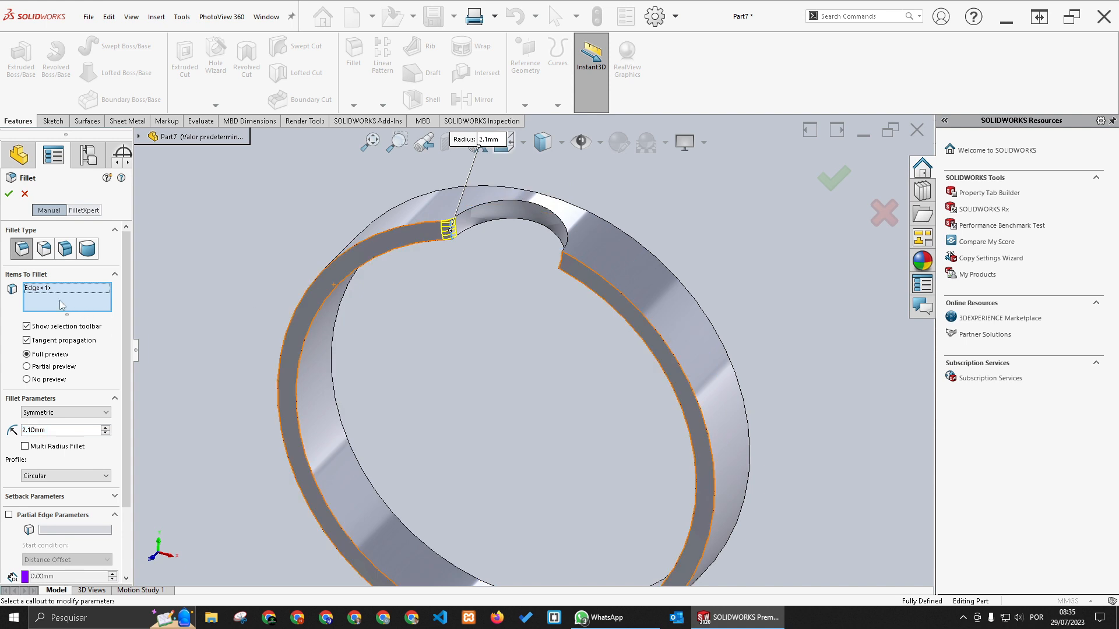
{"action": "left_click", "coordinate": [565, 262]}
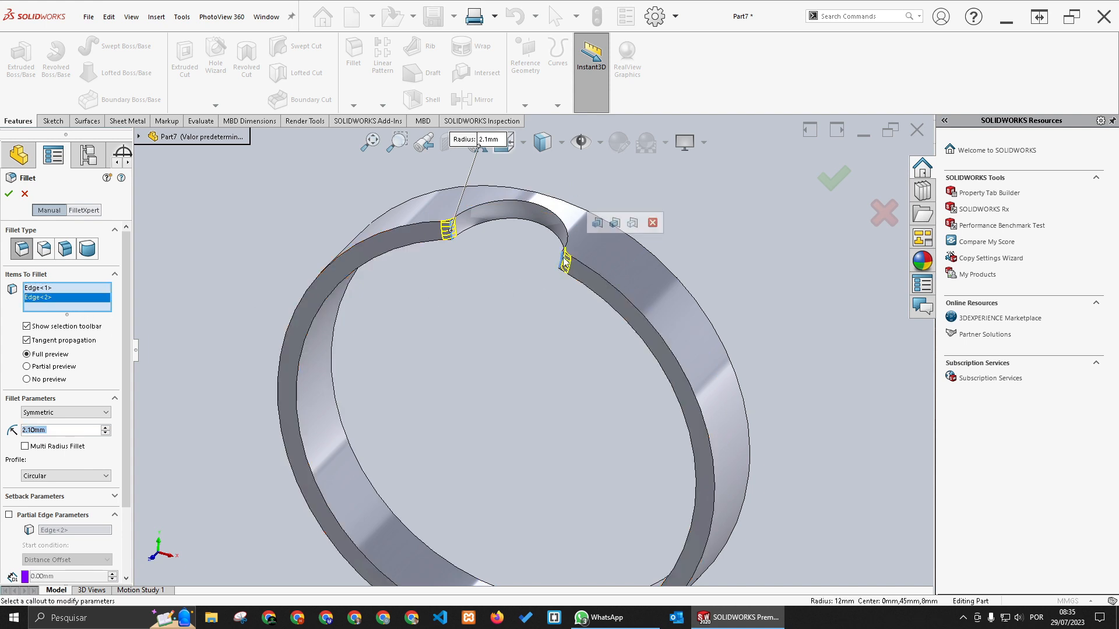
{"action": "scroll", "coordinate": [533, 241], "scroll_direction": "down", "scroll_amount": 2}
{"action": "middle_click_drag", "start_coordinate": [561, 242], "coordinate": [460, 269]}
{"action": "left_click", "coordinate": [821, 188]}
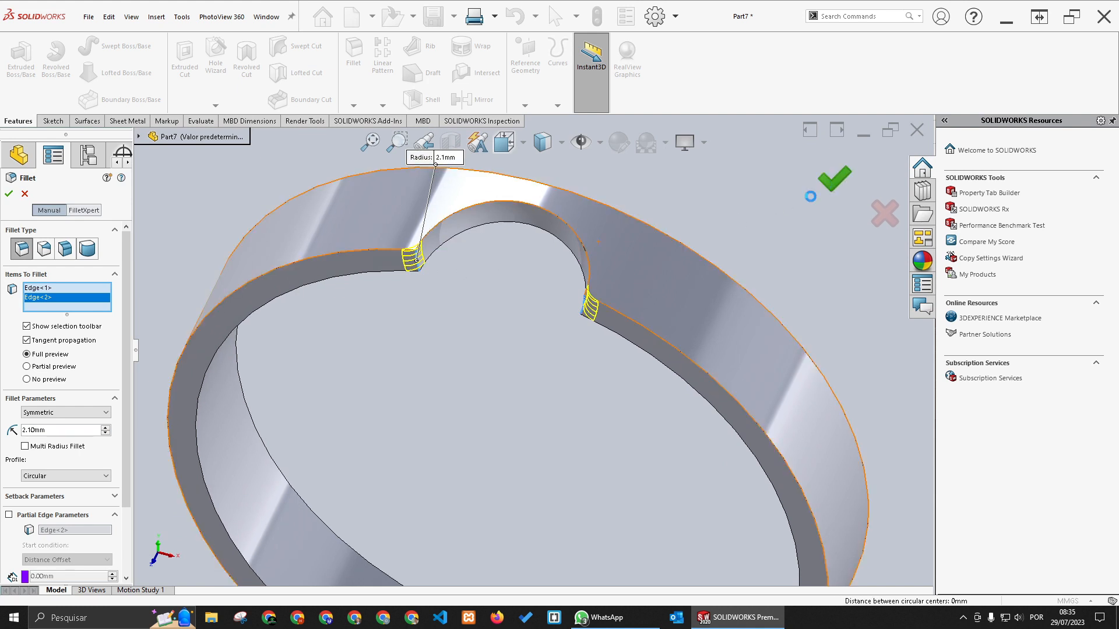
Turn on the display of temporary axes for the part
{"action": "scroll", "coordinate": [512, 318], "scroll_direction": "up", "scroll_amount": 3}
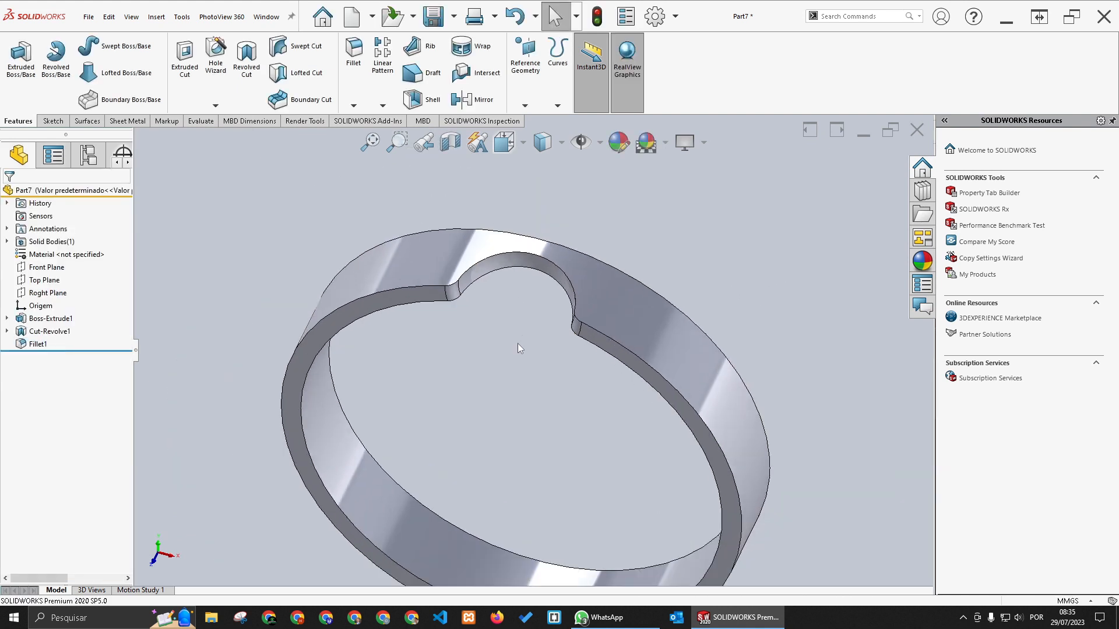
{"action": "left_click", "coordinate": [601, 147]}
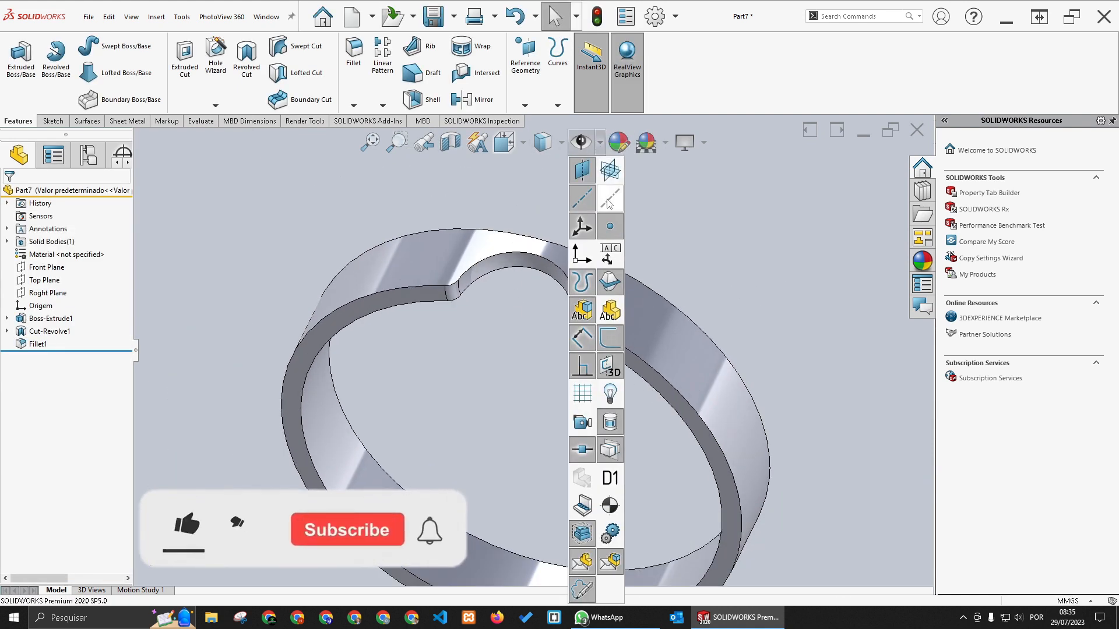
{"action": "left_click", "coordinate": [532, 228]}
{"action": "scroll", "coordinate": [532, 229], "scroll_direction": "up", "scroll_amount": 1}
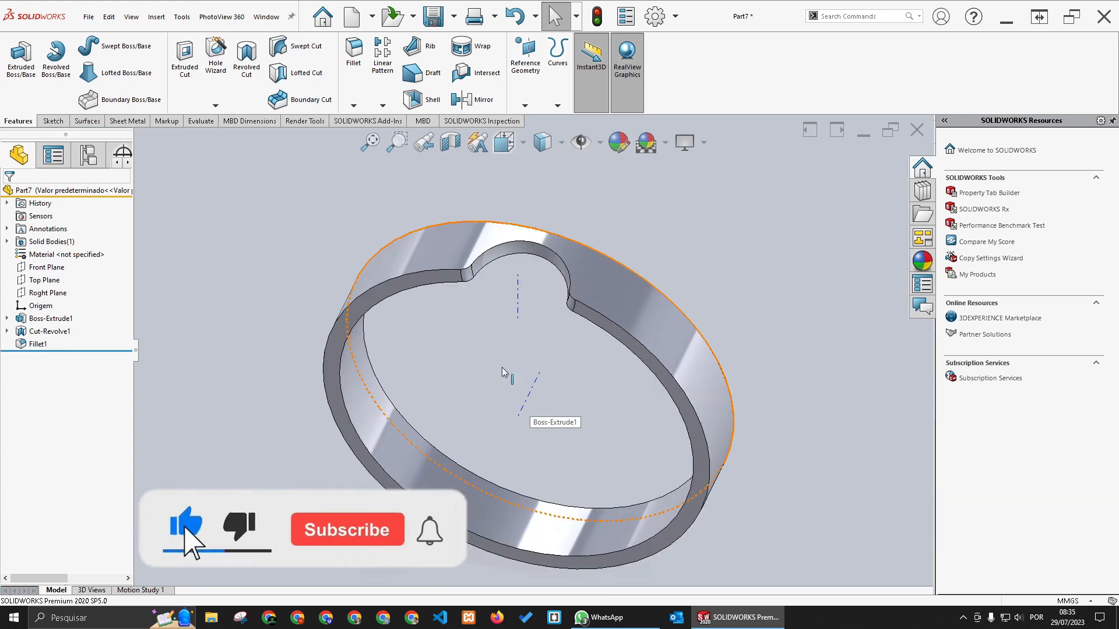
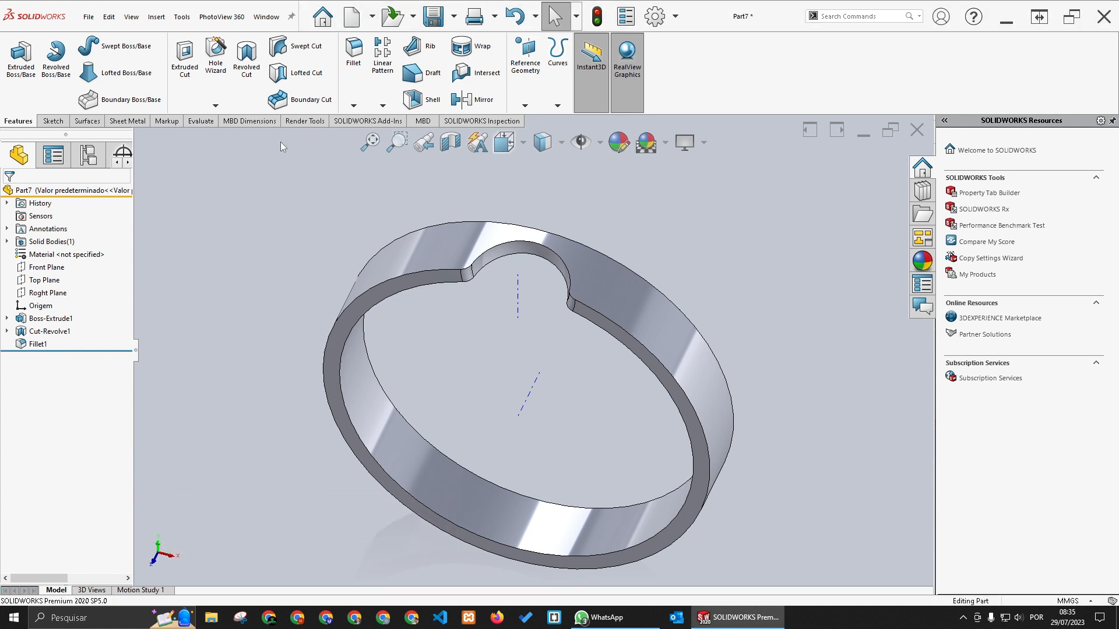
Create a Circular Pattern of the fillet and revolved cut around the ring's central axis, with 4 equally spaced instances over 360 degrees
{"action": "left_click", "coordinate": [384, 106]}
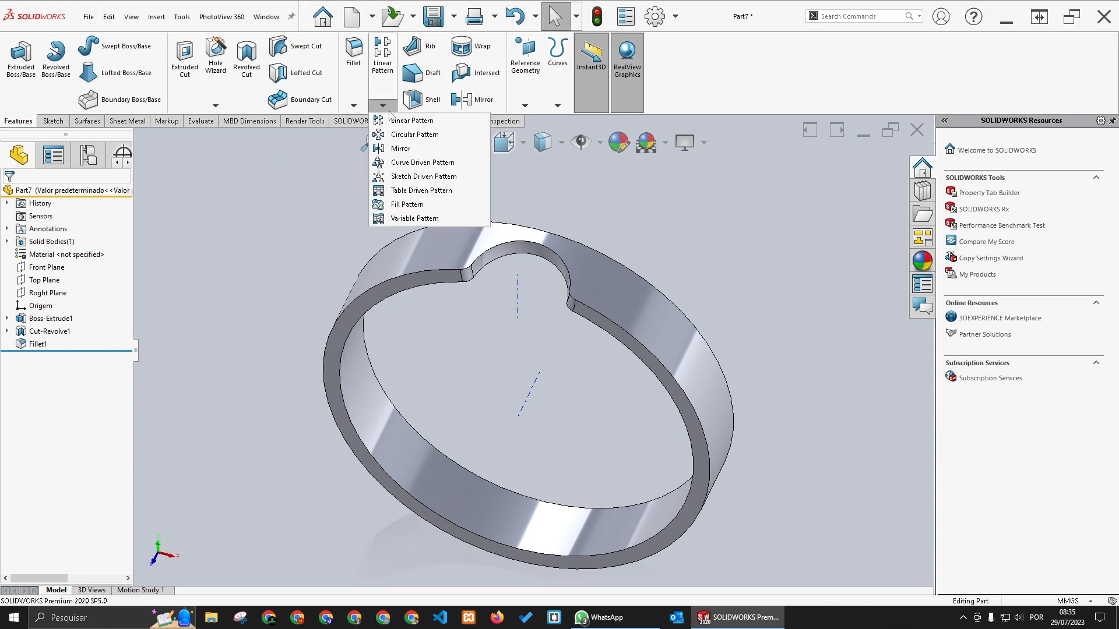
{"action": "left_click", "coordinate": [411, 135]}
{"action": "left_click", "coordinate": [72, 230]}
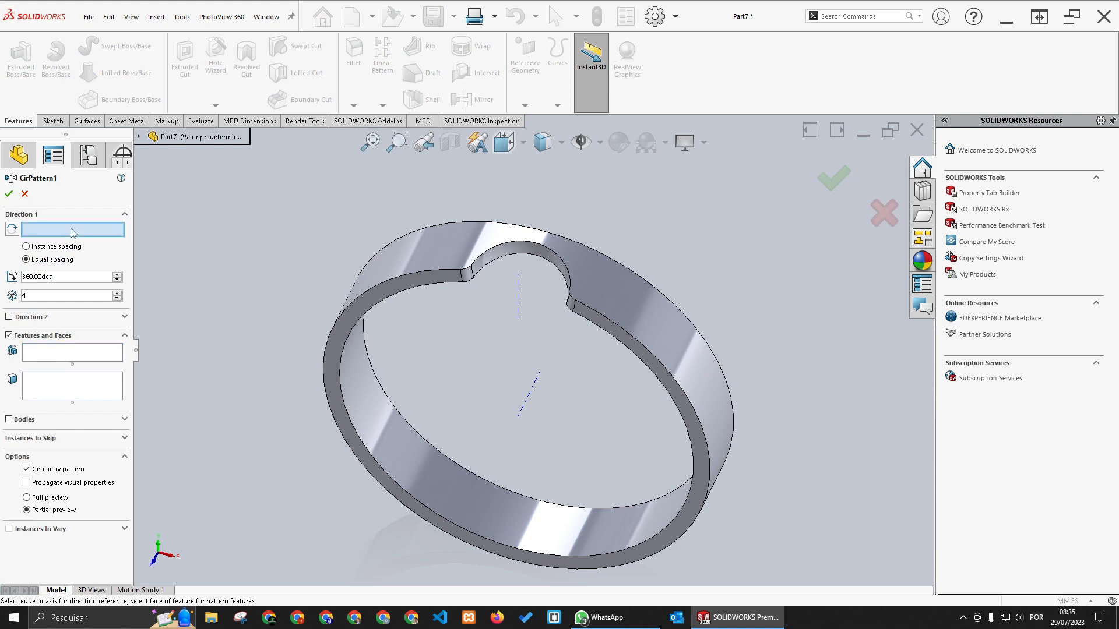
{"action": "left_click", "coordinate": [529, 396]}
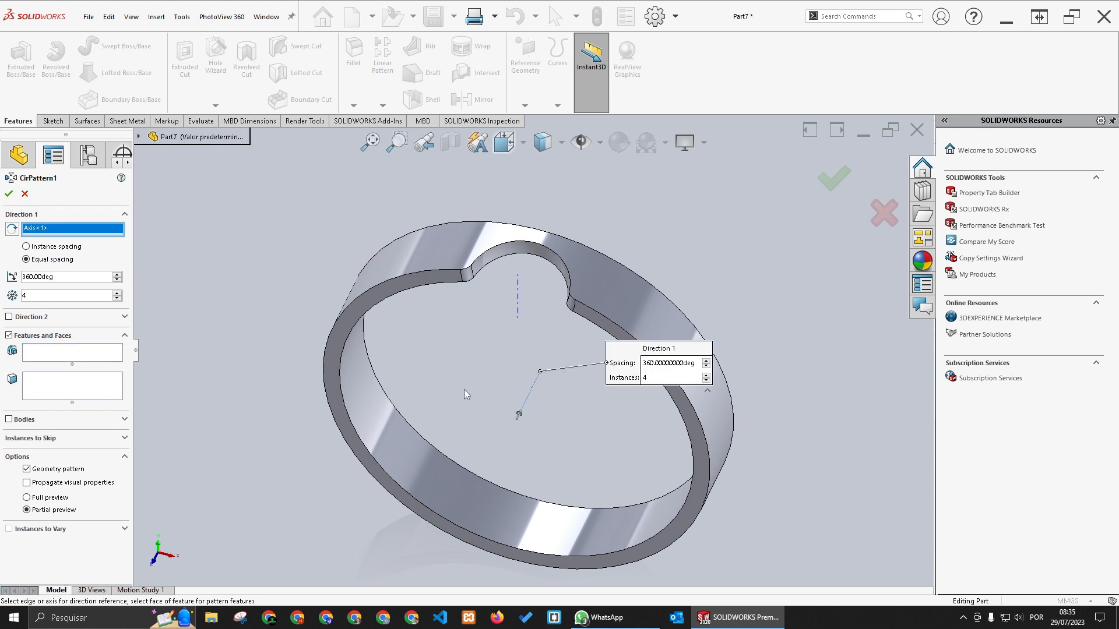
{"action": "left_click", "coordinate": [74, 358]}
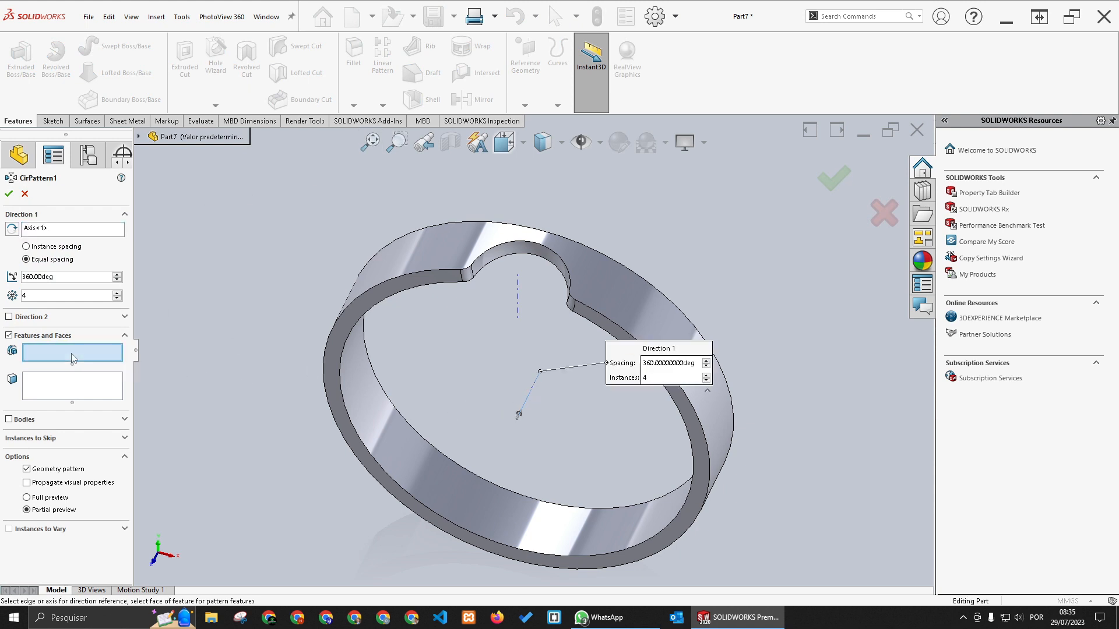
{"action": "left_click", "coordinate": [475, 281]}
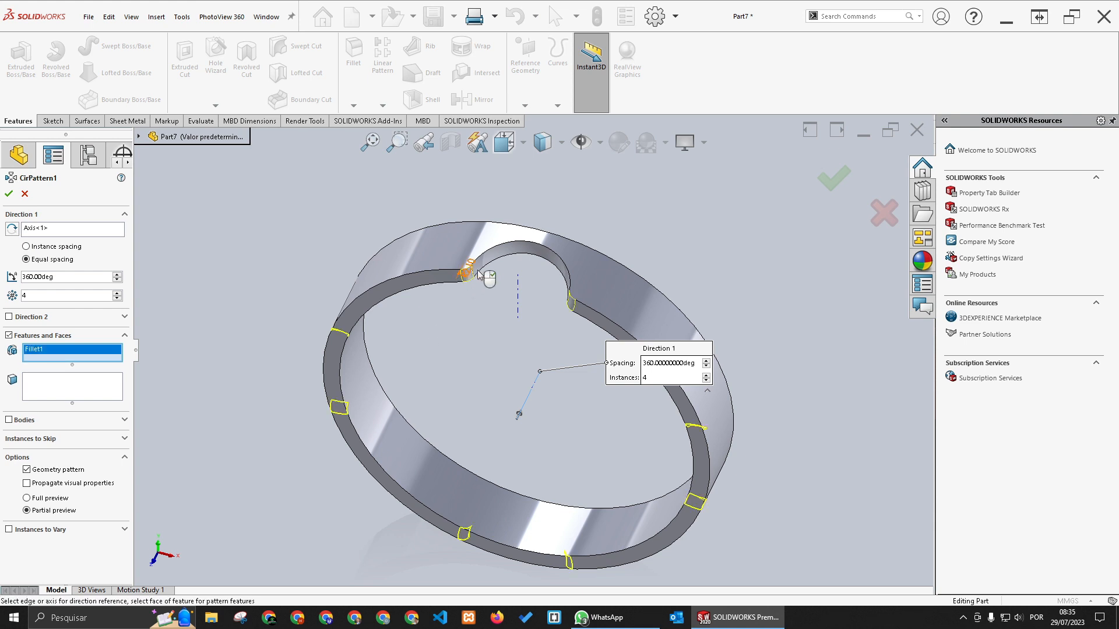
{"action": "left_click", "coordinate": [497, 259]}
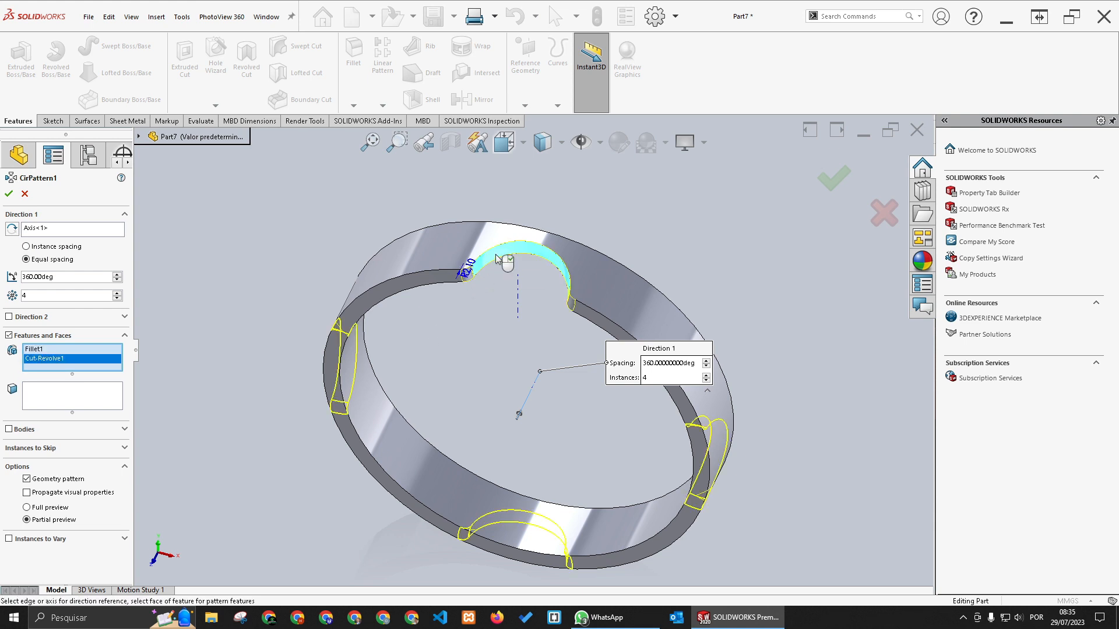
{"action": "left_click", "coordinate": [833, 180]}
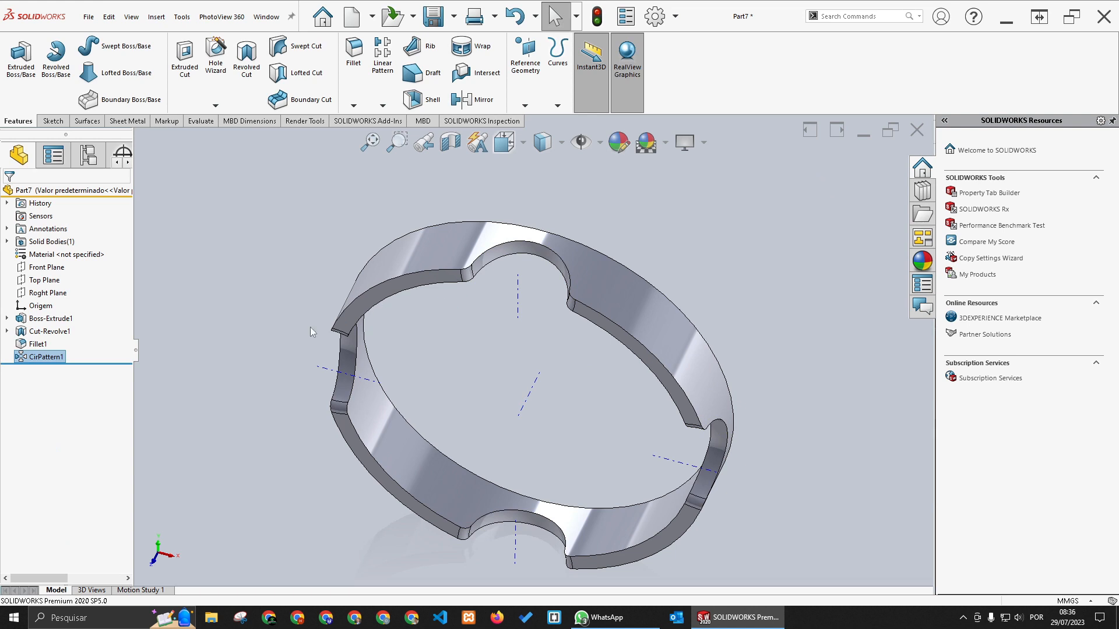
Edit the circular pattern of notches to use 8 instances
{"action": "right_click", "coordinate": [53, 359]}
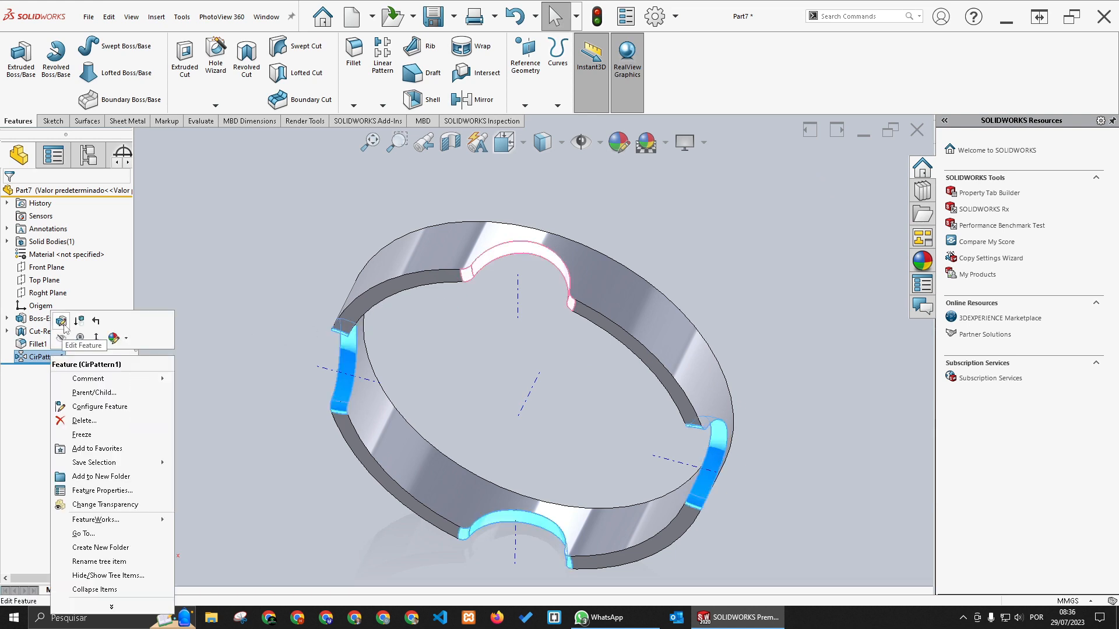
{"action": "left_click", "coordinate": [69, 325]}
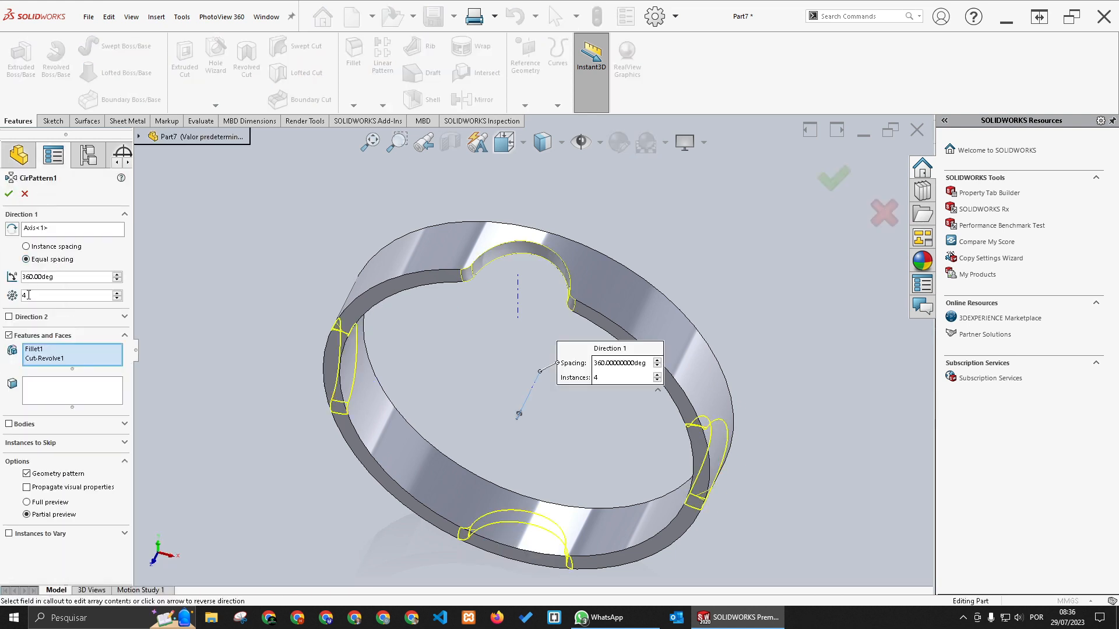
{"action": "type", "text": "8"}
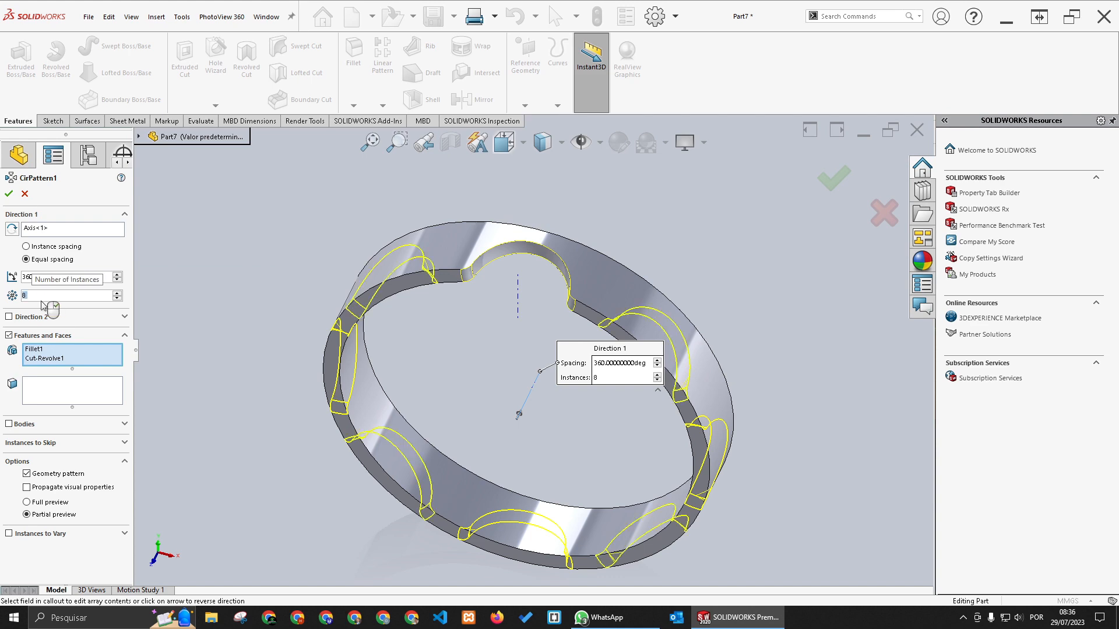
{"action": "left_click", "coordinate": [9, 194]}
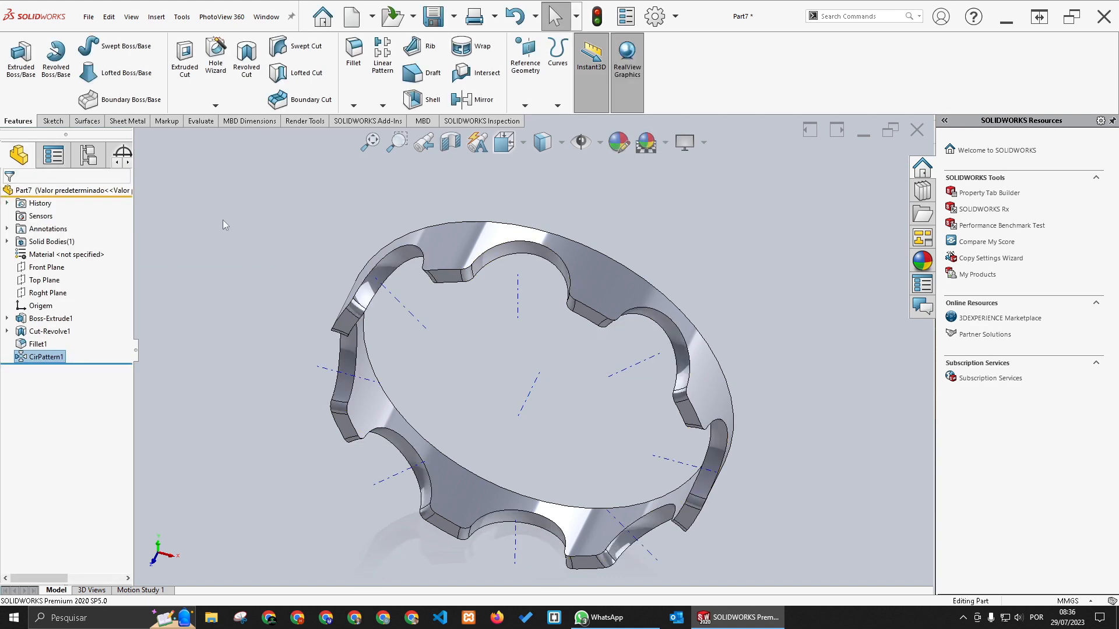
{"action": "mouse_move", "coordinate": [222, 219]}
{"action": "middle_mouse_down"}
{"action": "mouse_move", "coordinate": [367, 243]}
{"action": "mouse_move", "coordinate": [335, 223]}
{"action": "mouse_move", "coordinate": [293, 309]}
{"action": "middle_mouse_up"}
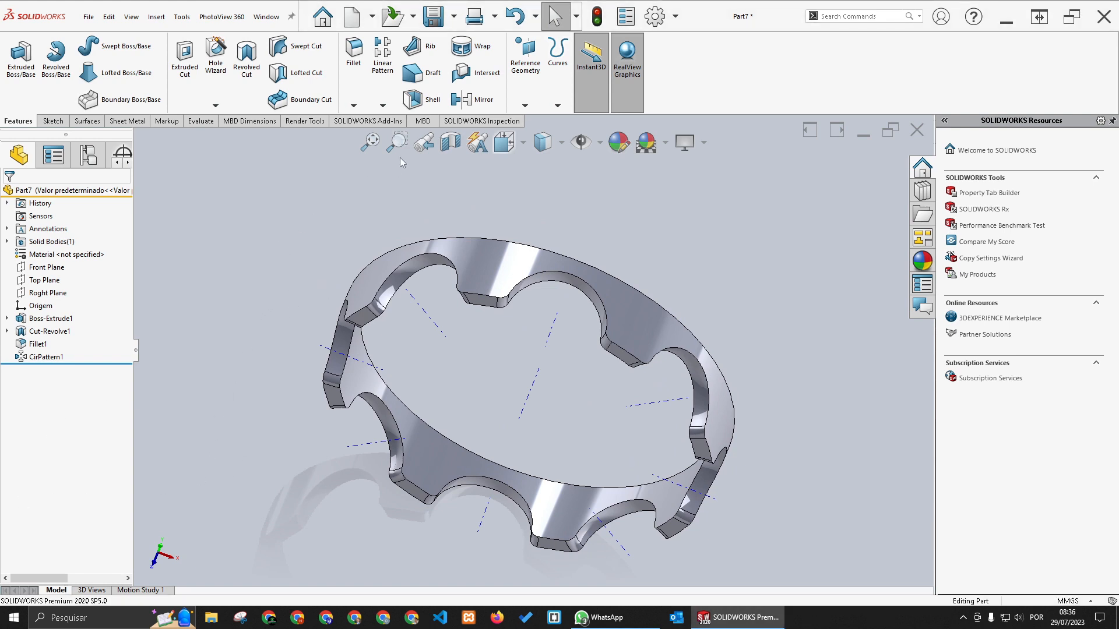
Start a Shell and select the ring's outer cylindrical face, flat rim face and inner cylindrical face for removal
{"action": "left_click", "coordinate": [429, 101]}
{"action": "key", "text": "Escape"}
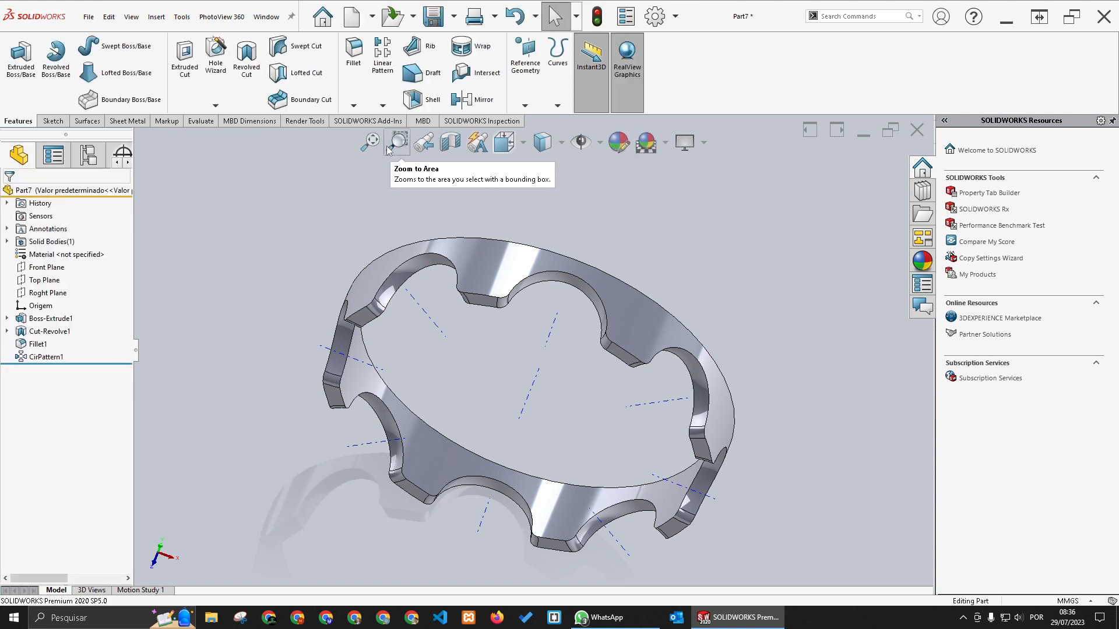
{"action": "left_click", "coordinate": [423, 99]}
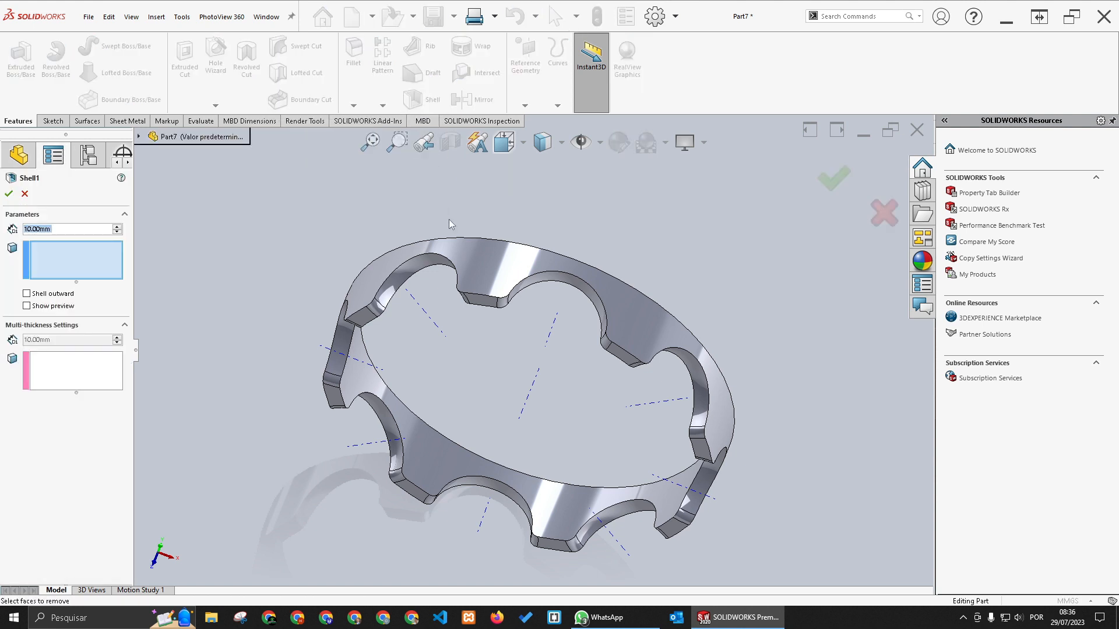
{"action": "left_click", "coordinate": [472, 261]}
{"action": "middle_click_drag", "start_coordinate": [502, 277], "coordinate": [387, 309]}
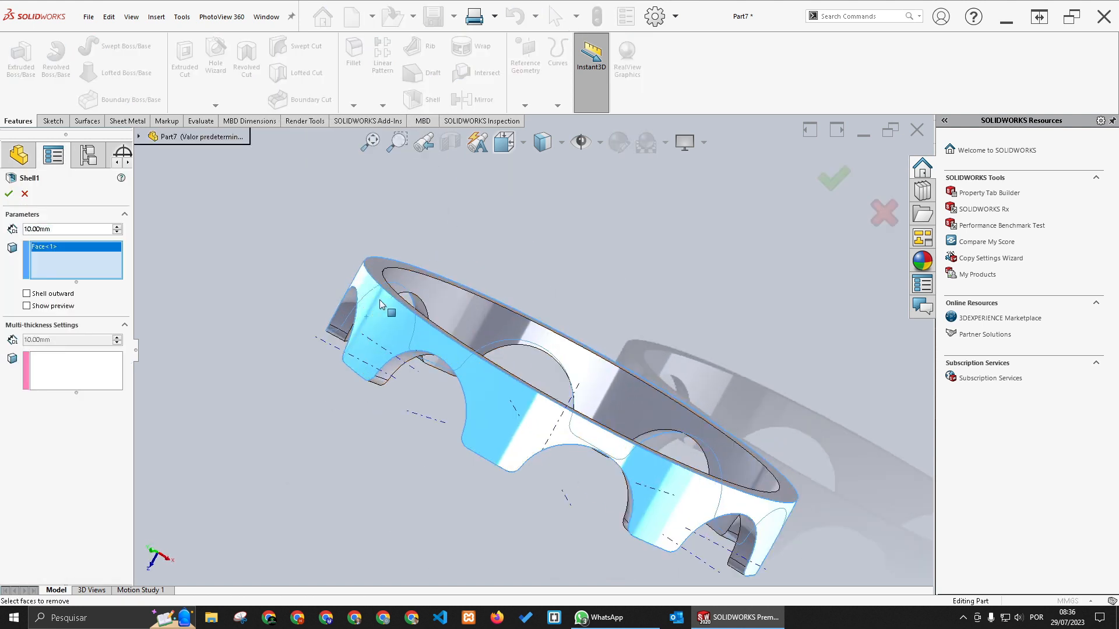
{"action": "left_click", "coordinate": [379, 270]}
{"action": "middle_click_drag", "start_coordinate": [379, 270], "coordinate": [410, 288]}
{"action": "left_click", "coordinate": [411, 287]}
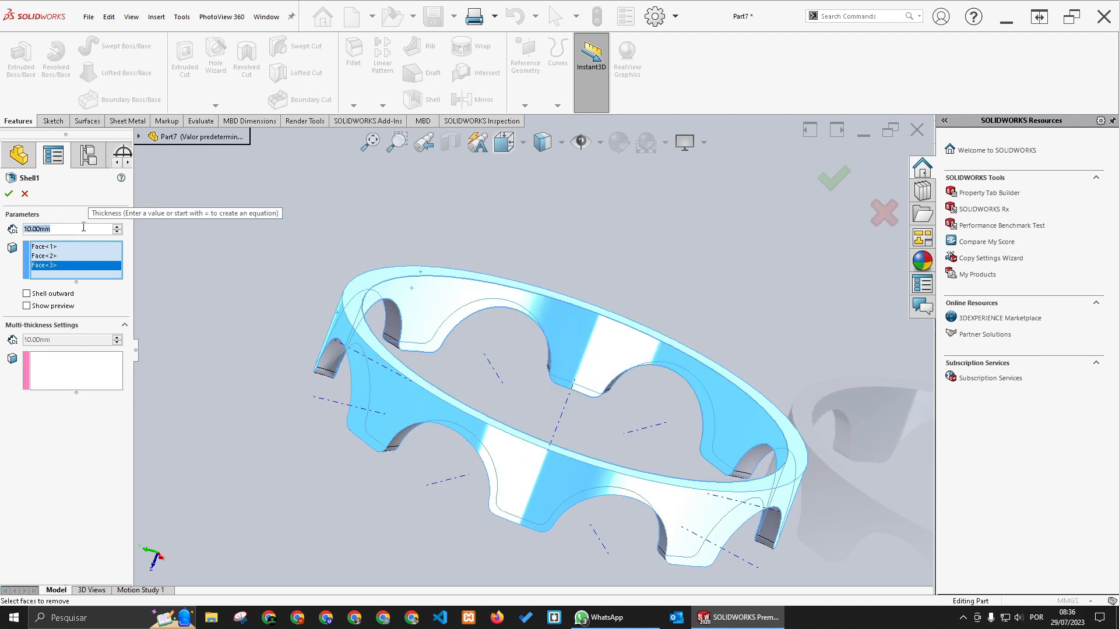
Set the shell thickness to 1.5 mm, turn on its preview and create the shell
{"action": "type", "text": "1"}
{"action": "key", "text": "Return"}
{"action": "type", "text": "1.5"}
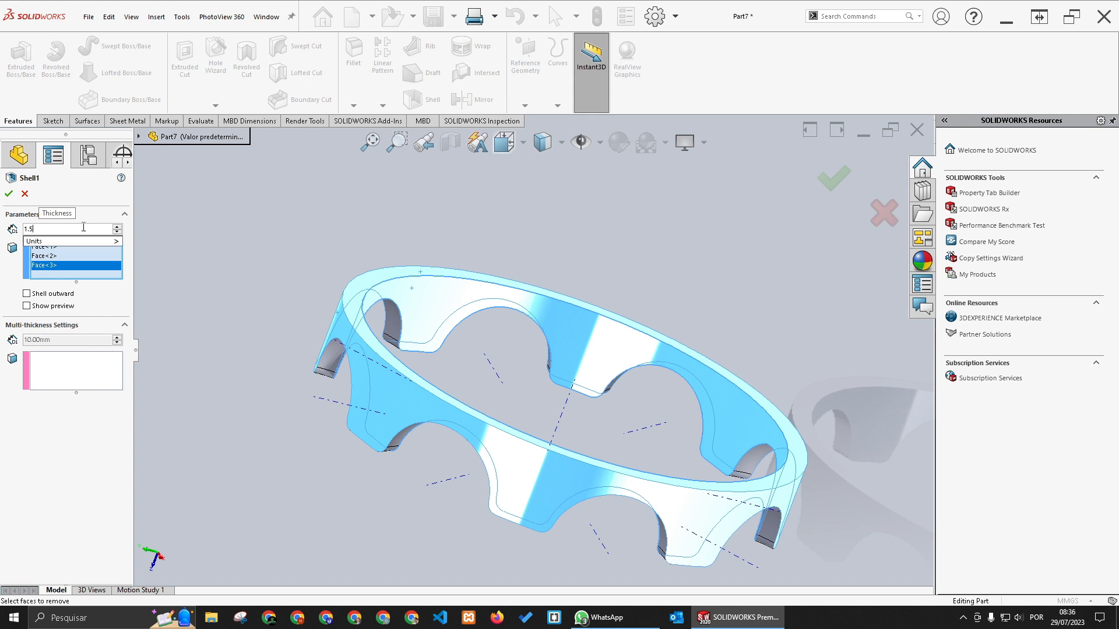
{"action": "key", "text": "Return"}
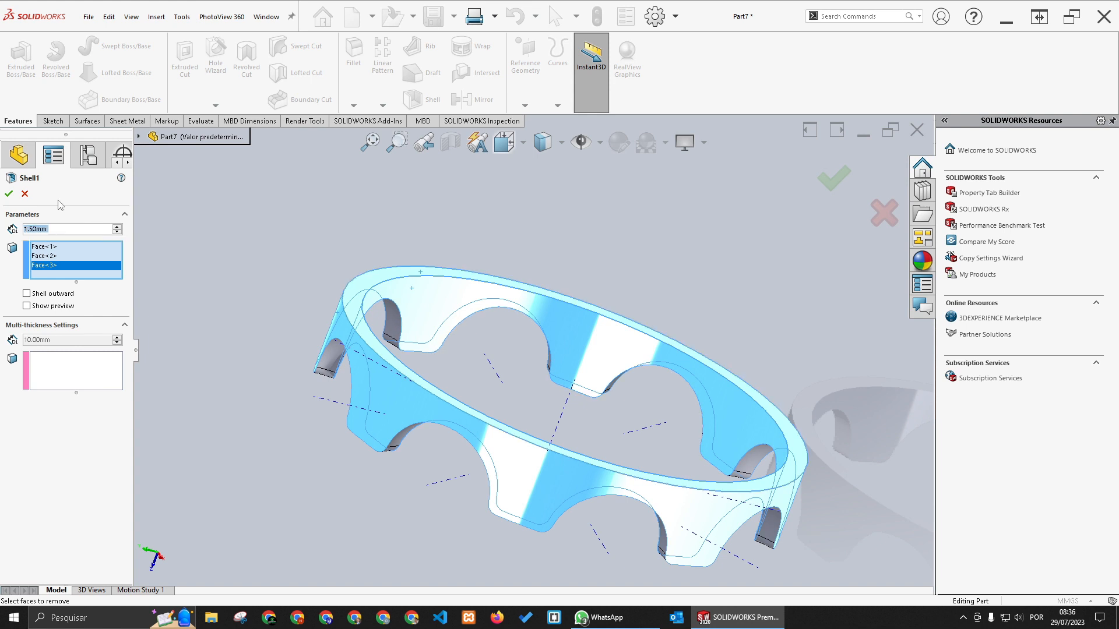
{"action": "left_click", "coordinate": [26, 307]}
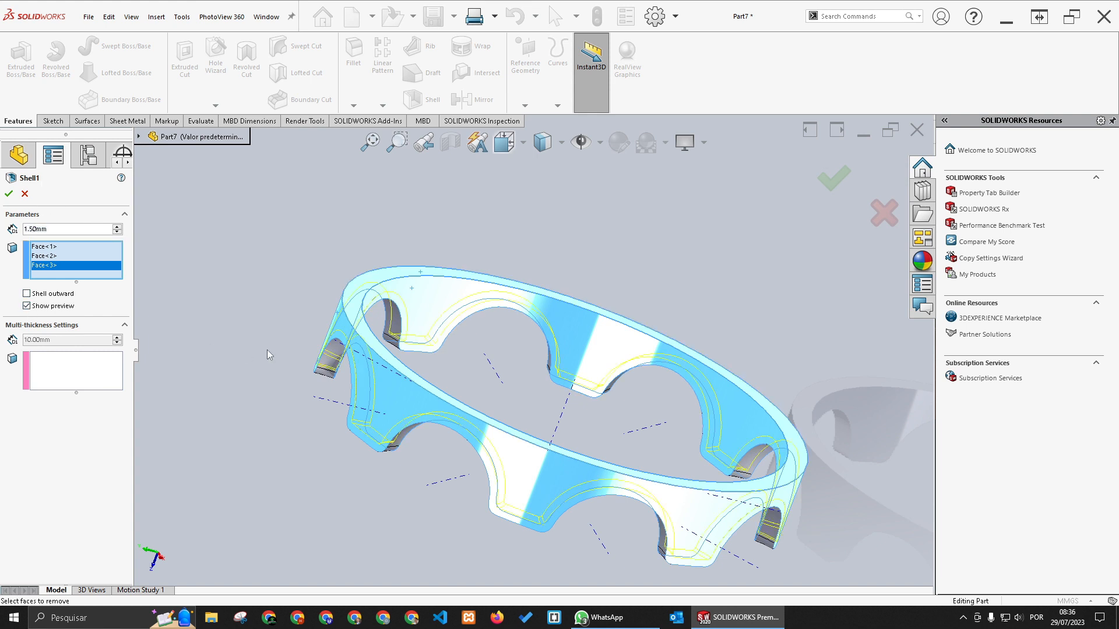
{"action": "middle_click_drag", "start_coordinate": [267, 350], "coordinate": [327, 370]}
{"action": "left_click", "coordinate": [10, 195]}
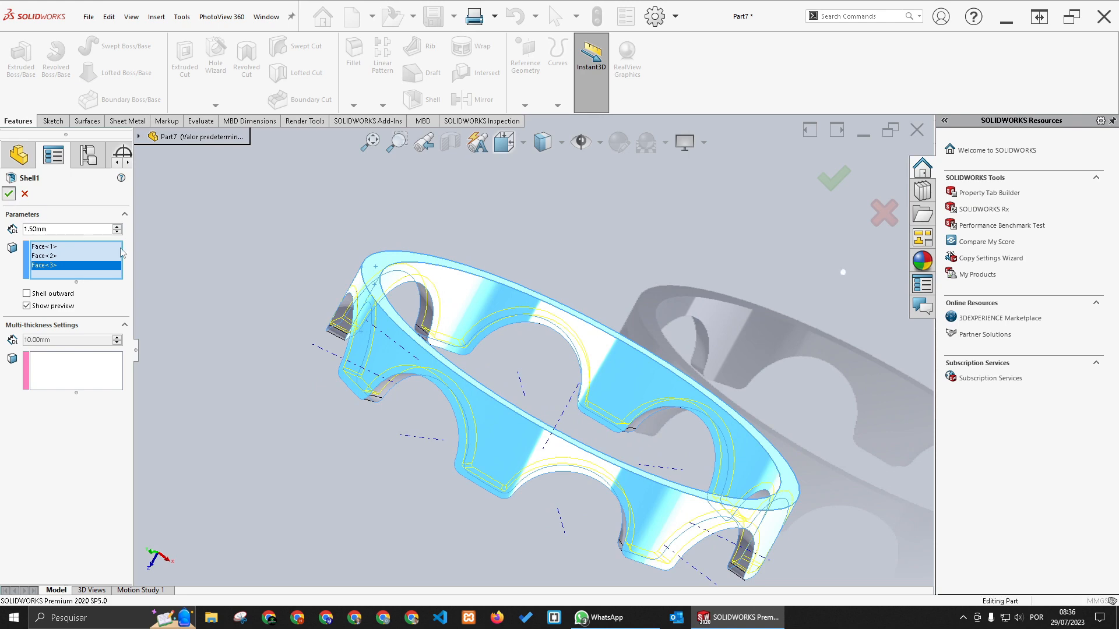
{"action": "middle_click_drag", "start_coordinate": [327, 292], "coordinate": [583, 435]}
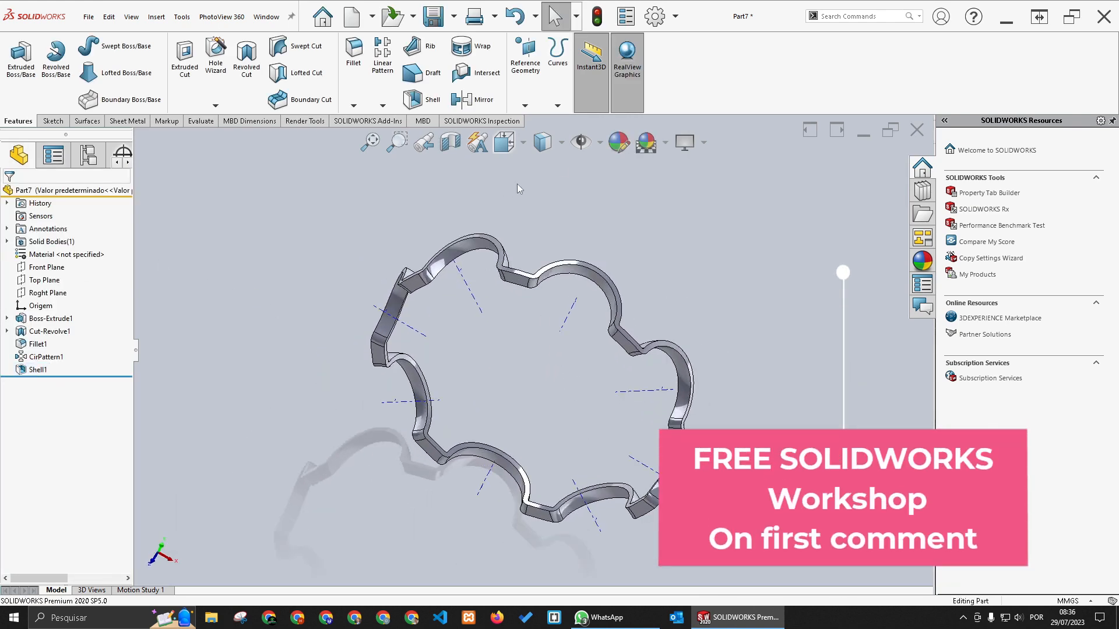
Turn off the display of temporary axes for the part
{"action": "left_click", "coordinate": [599, 143]}
{"action": "left_click", "coordinate": [610, 199]}
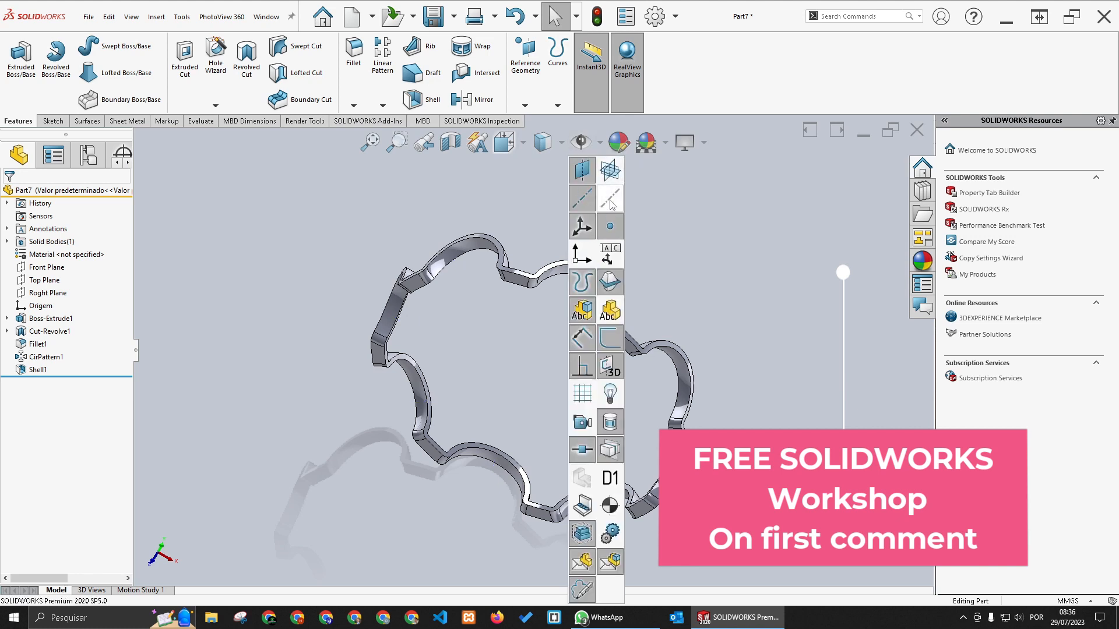
{"action": "left_click", "coordinate": [548, 224]}
{"action": "mouse_move", "coordinate": [547, 382]}
{"action": "middle_mouse_down"}
{"action": "mouse_move", "coordinate": [547, 397]}
{"action": "mouse_move", "coordinate": [555, 345]}
{"action": "mouse_move", "coordinate": [549, 360]}
{"action": "middle_mouse_up"}
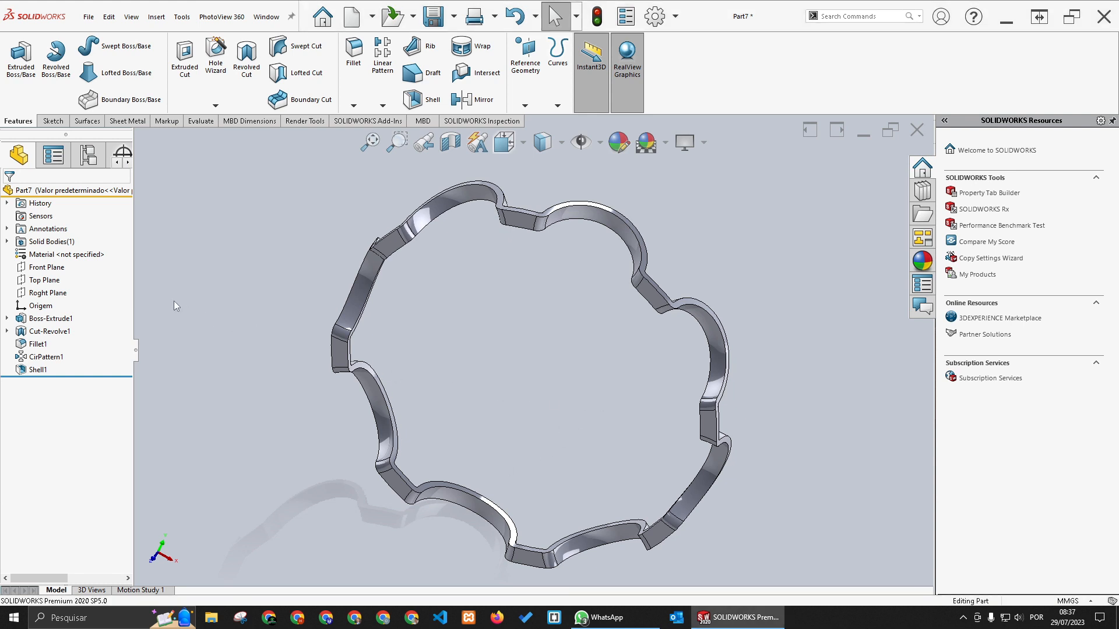
Start a new sketch on the small flat face between two neighbouring notches of the shelled ring
{"action": "left_click", "coordinate": [521, 220]}
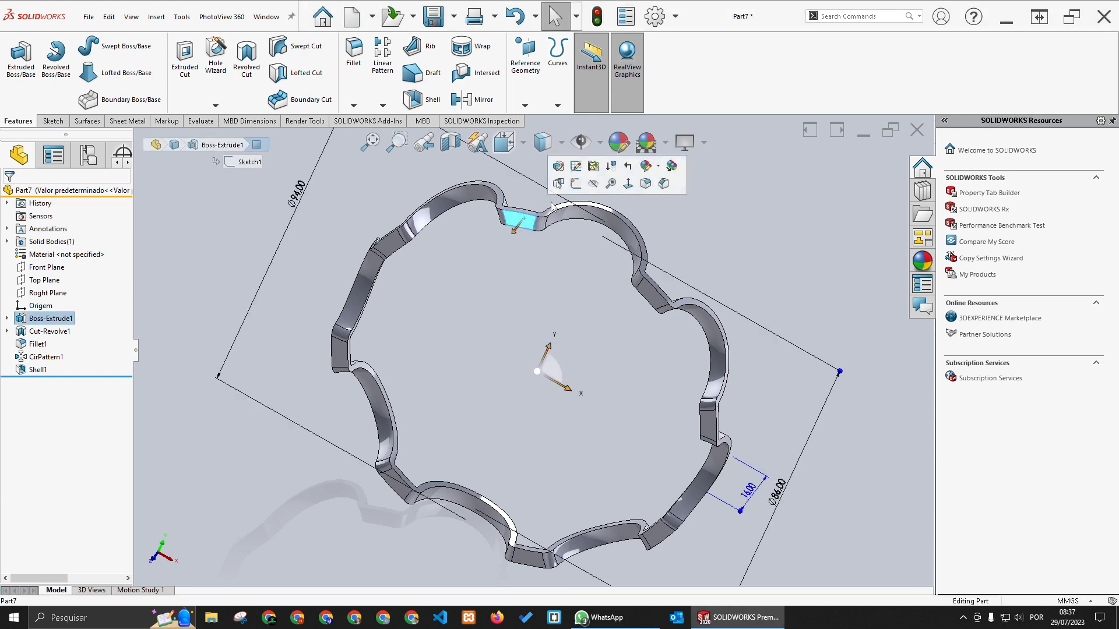
{"action": "left_click", "coordinate": [576, 184]}
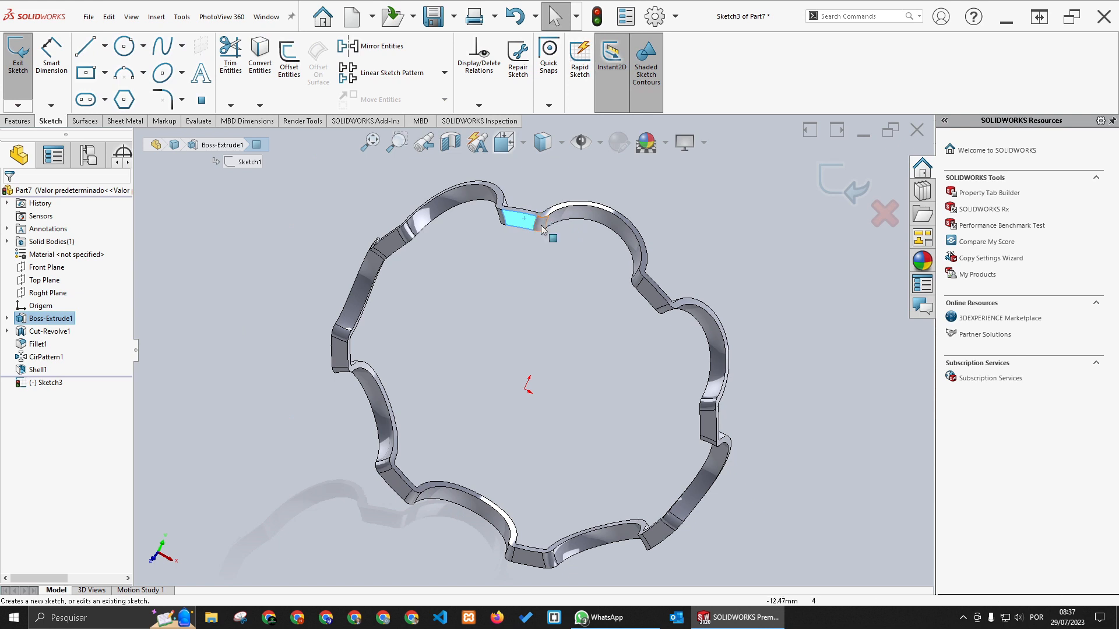
{"action": "mouse_move", "coordinate": [523, 314]}
{"action": "middle_mouse_down"}
{"action": "mouse_move", "coordinate": [547, 300]}
{"action": "mouse_move", "coordinate": [523, 295]}
{"action": "middle_mouse_up"}
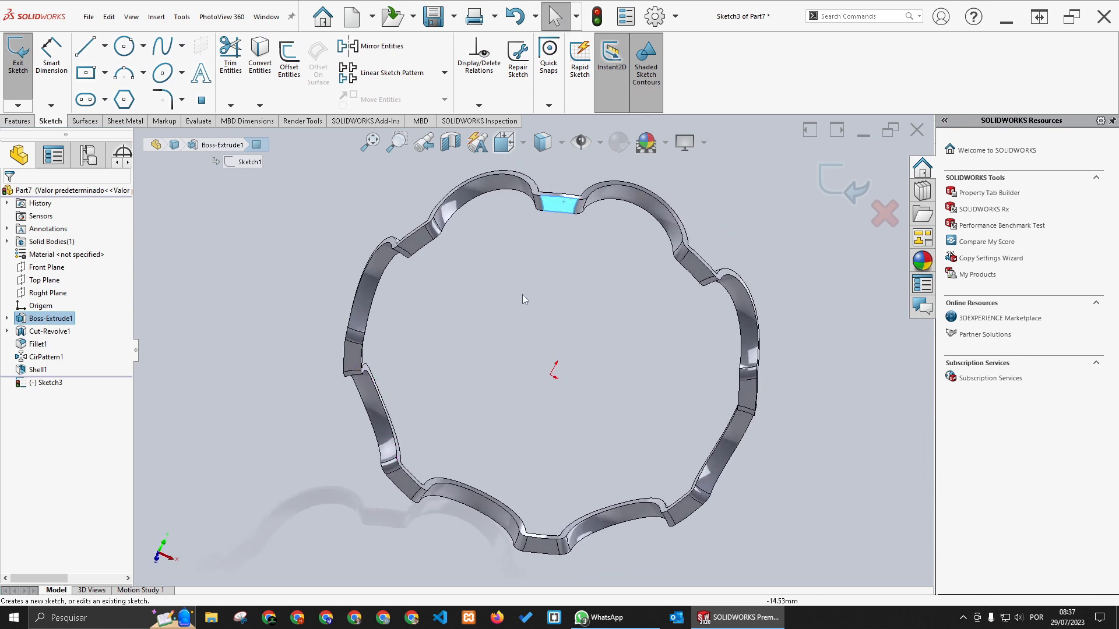
{"action": "left_click", "coordinate": [124, 46]}
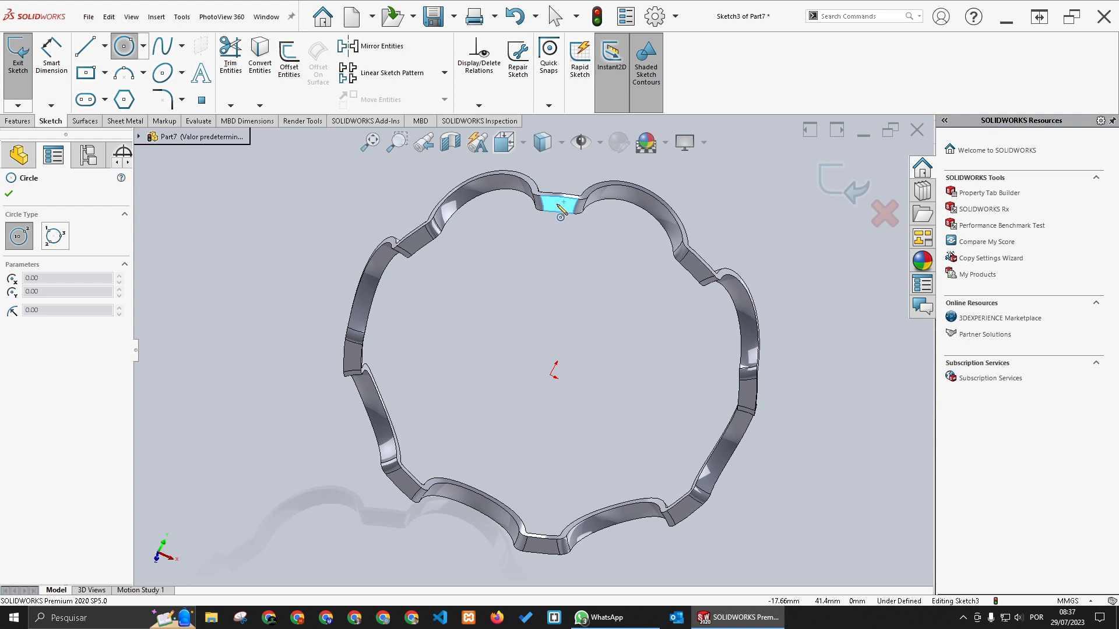
{"action": "key", "text": "Escape"}
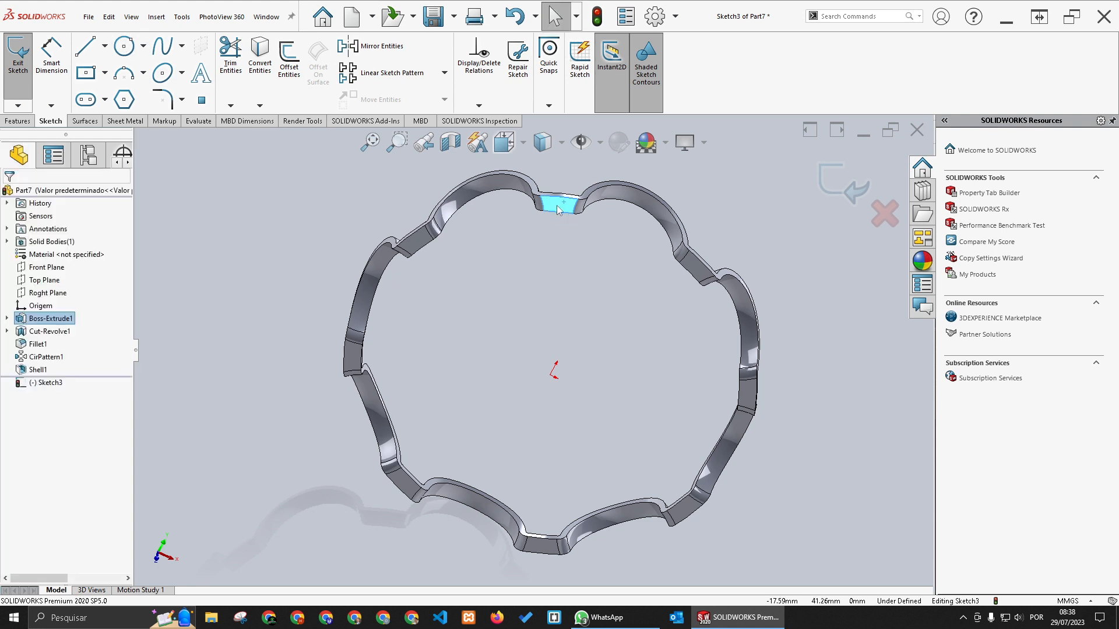
Show Sketch2, the half-circle profile sketch of the revolved cut
{"action": "left_click", "coordinate": [42, 333]}
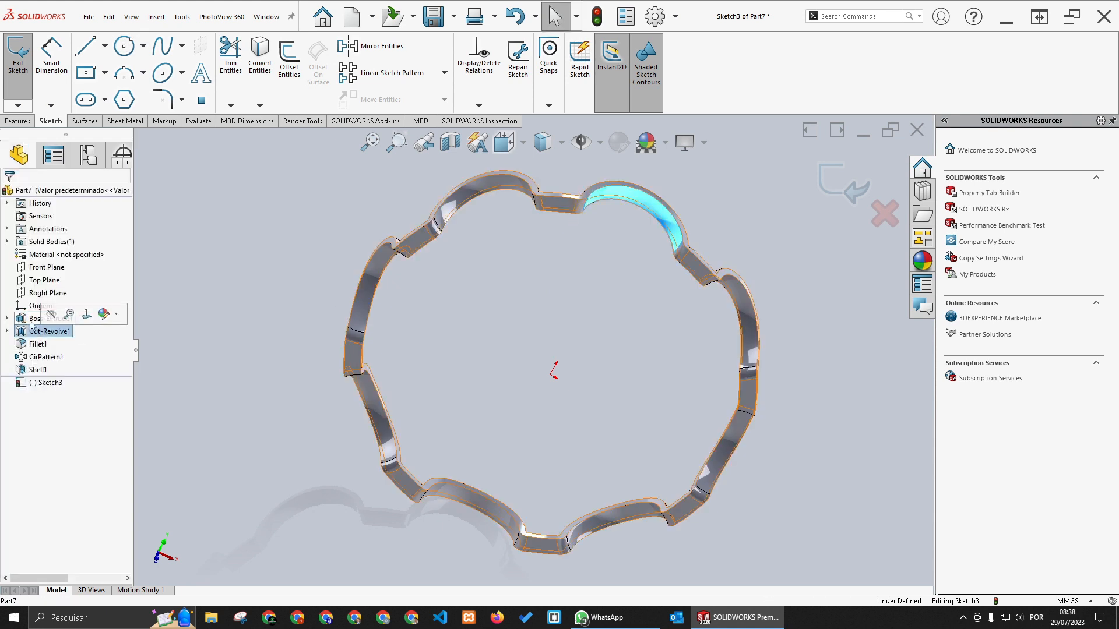
{"action": "left_click", "coordinate": [33, 319]}
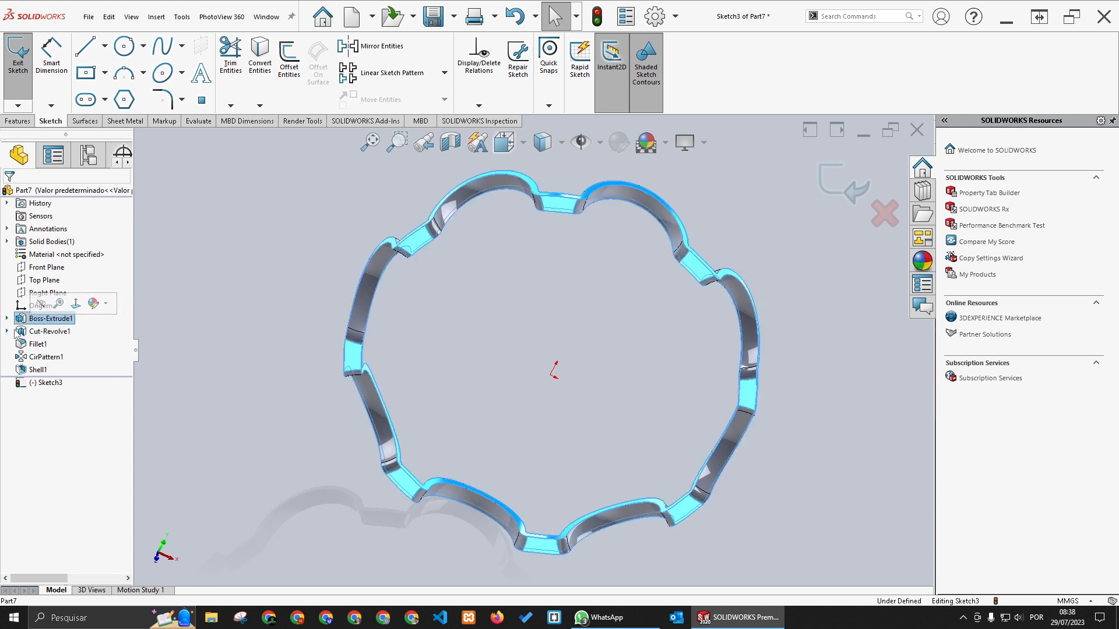
{"action": "left_click", "coordinate": [6, 331]}
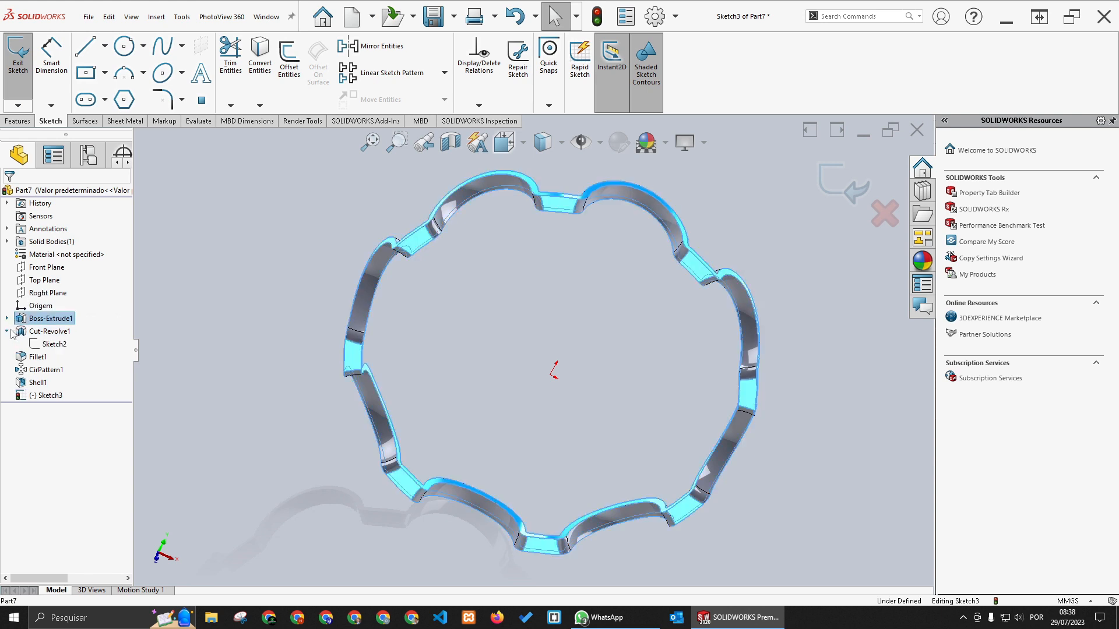
{"action": "left_click", "coordinate": [45, 344]}
{"action": "left_click", "coordinate": [53, 324]}
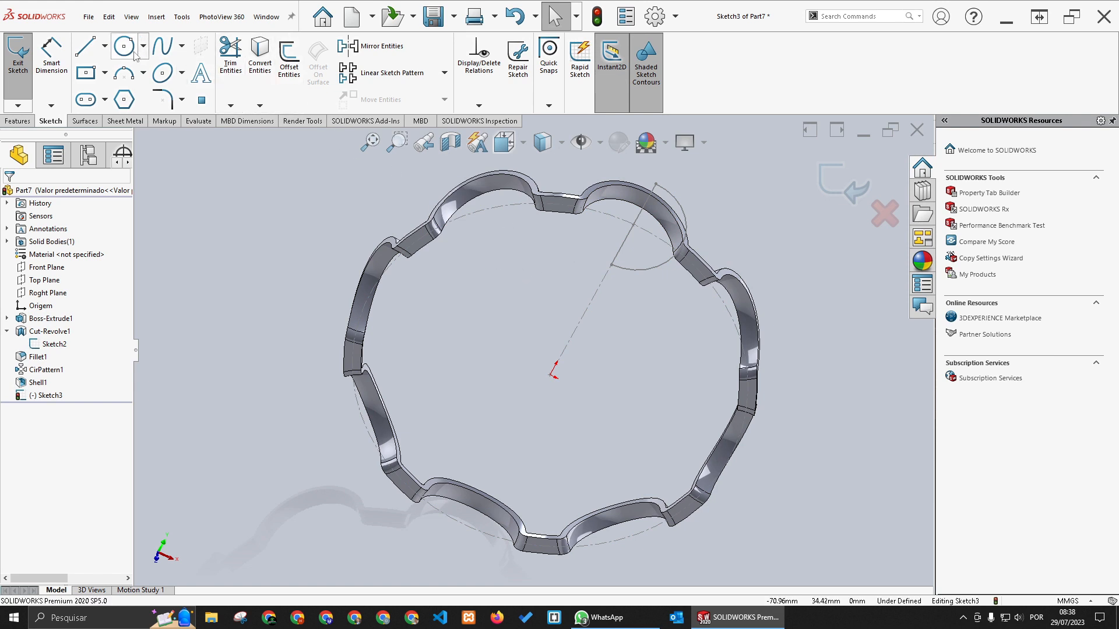
Draw a construction line about 45 mm long from the origin up to the inside of the uppermost notch
{"action": "left_click", "coordinate": [105, 45]}
{"action": "left_click", "coordinate": [103, 82]}
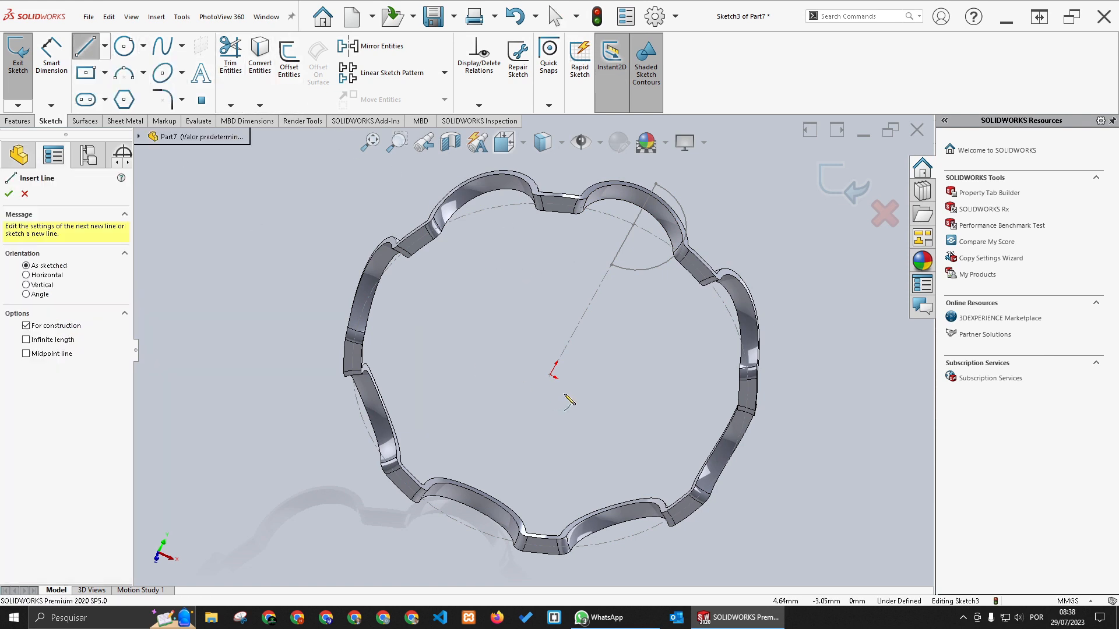
{"action": "left_click", "coordinate": [550, 374]}
{"action": "mouse_move", "coordinate": [554, 376]}
{"action": "middle_mouse_down"}
{"action": "mouse_move", "coordinate": [556, 350]}
{"action": "mouse_move", "coordinate": [586, 373]}
{"action": "mouse_move", "coordinate": [594, 339]}
{"action": "mouse_move", "coordinate": [571, 381]}
{"action": "middle_mouse_up"}
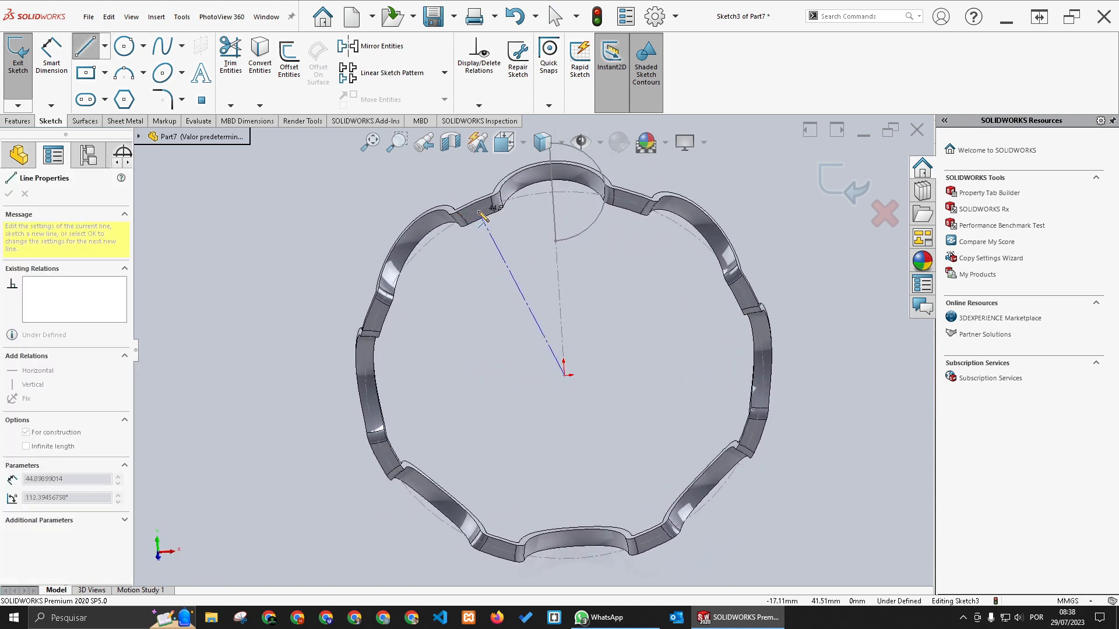
{"action": "scroll", "coordinate": [483, 217], "scroll_direction": "down", "scroll_amount": 3}
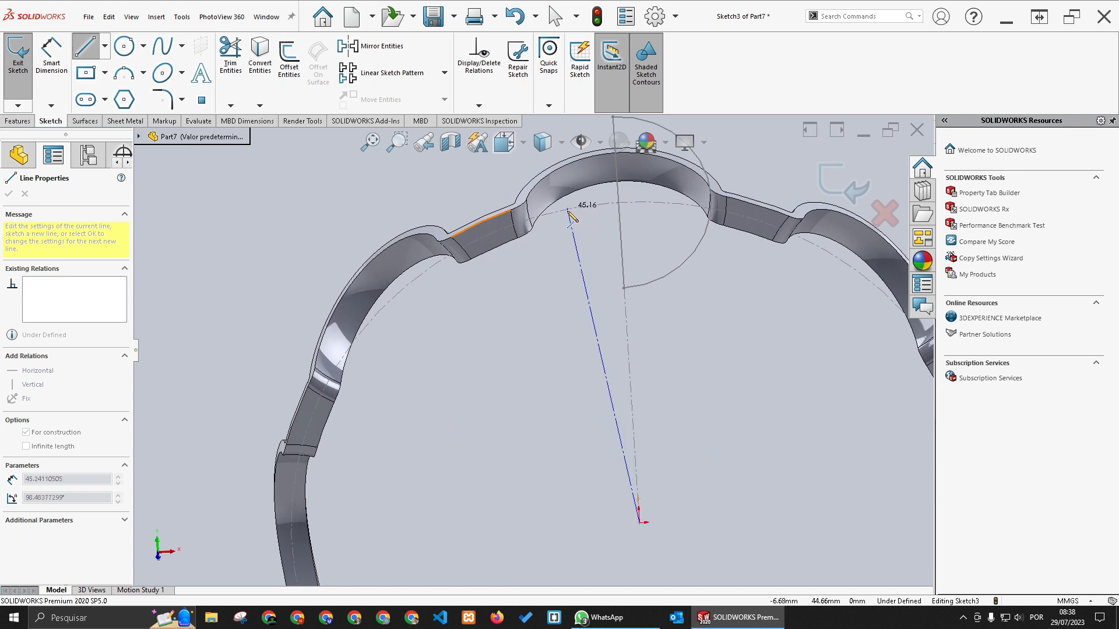
{"action": "left_click", "coordinate": [568, 213]}
{"action": "key", "text": "Escape"}
Make the free end of the construction line coincident with the dashed reference circle of Sketch2
{"action": "left_click", "coordinate": [568, 220]}
{"action": "left_click", "coordinate": [569, 213], "text": "ctrl"}
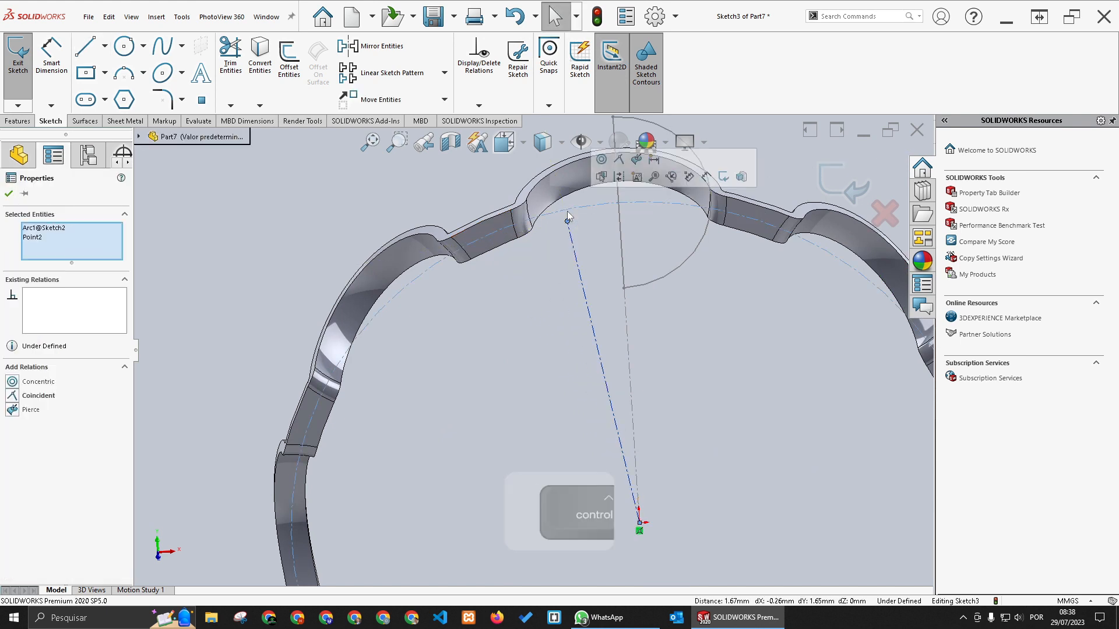
{"action": "left_click", "coordinate": [620, 161]}
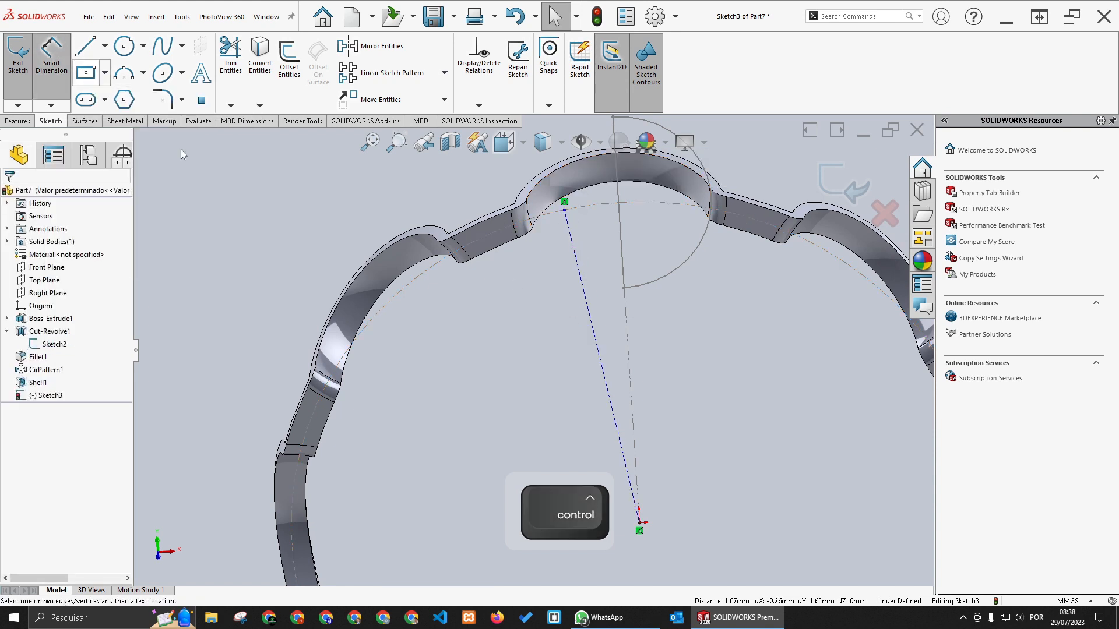
Dimension the angle between the construction line and the centreline of the half-circle sketch as 22.5°
{"action": "left_click", "coordinate": [52, 55]}
{"action": "left_click", "coordinate": [588, 292]}
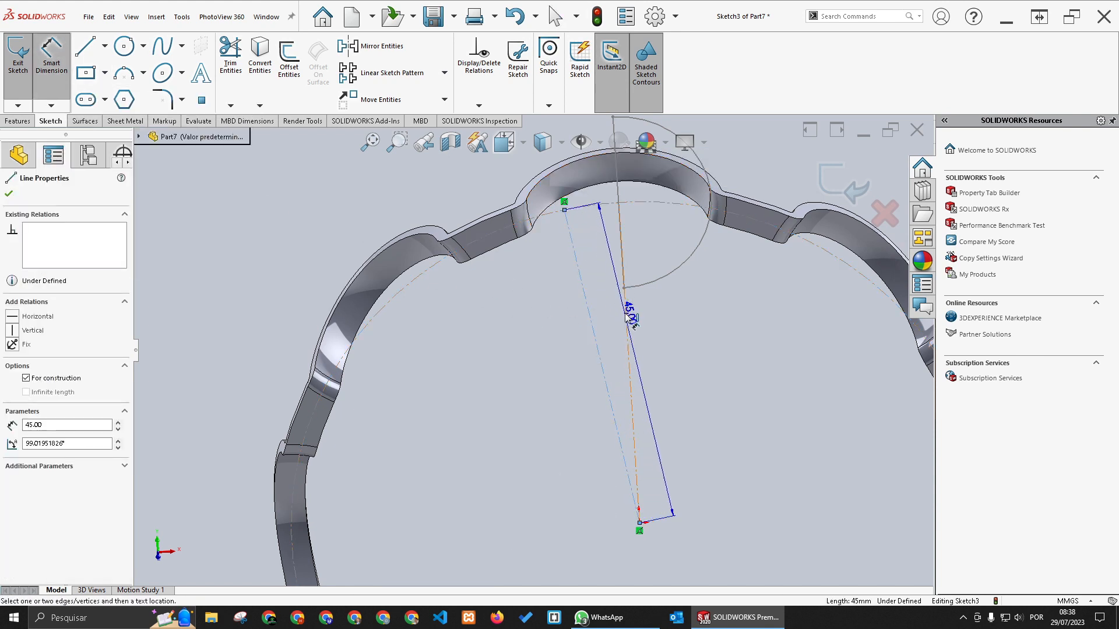
{"action": "left_click", "coordinate": [622, 295]}
{"action": "left_click", "coordinate": [605, 282]}
{"action": "type", "text": "2"}
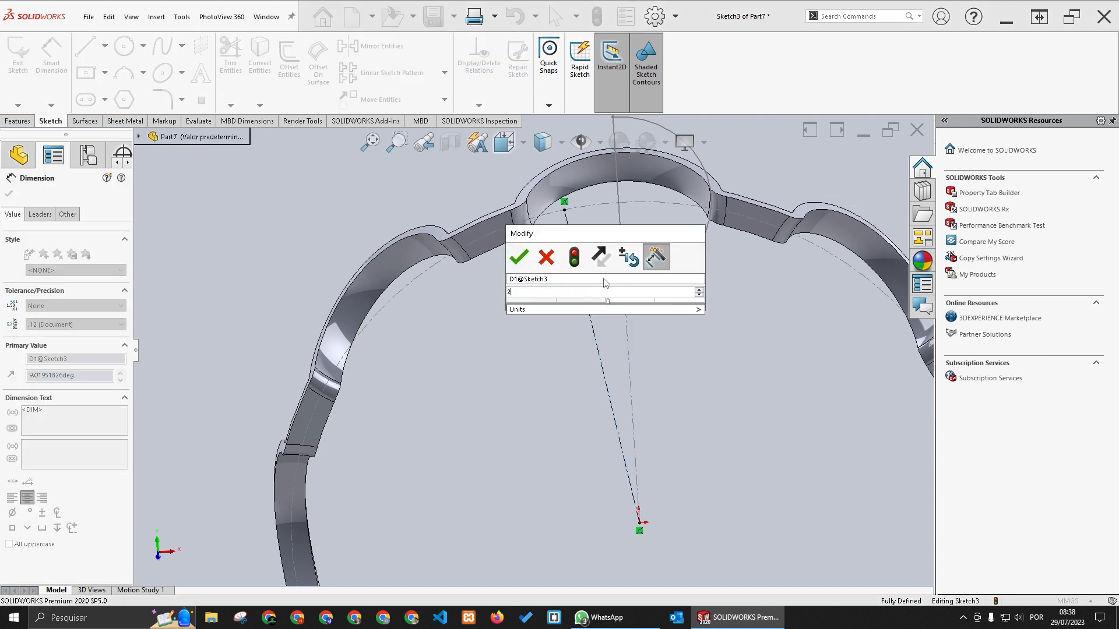
{"action": "type", "text": "2.5"}
{"action": "key", "text": "Return"}
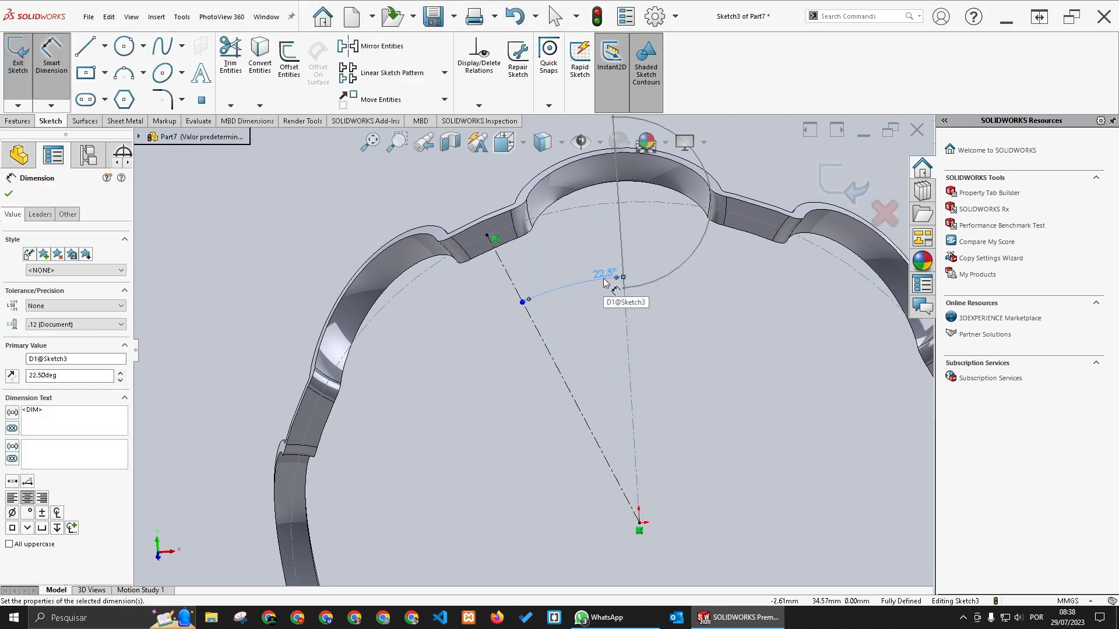
Draw a circle about 14 mm in diameter centred on the outer end of the angled construction line
{"action": "left_click", "coordinate": [123, 46]}
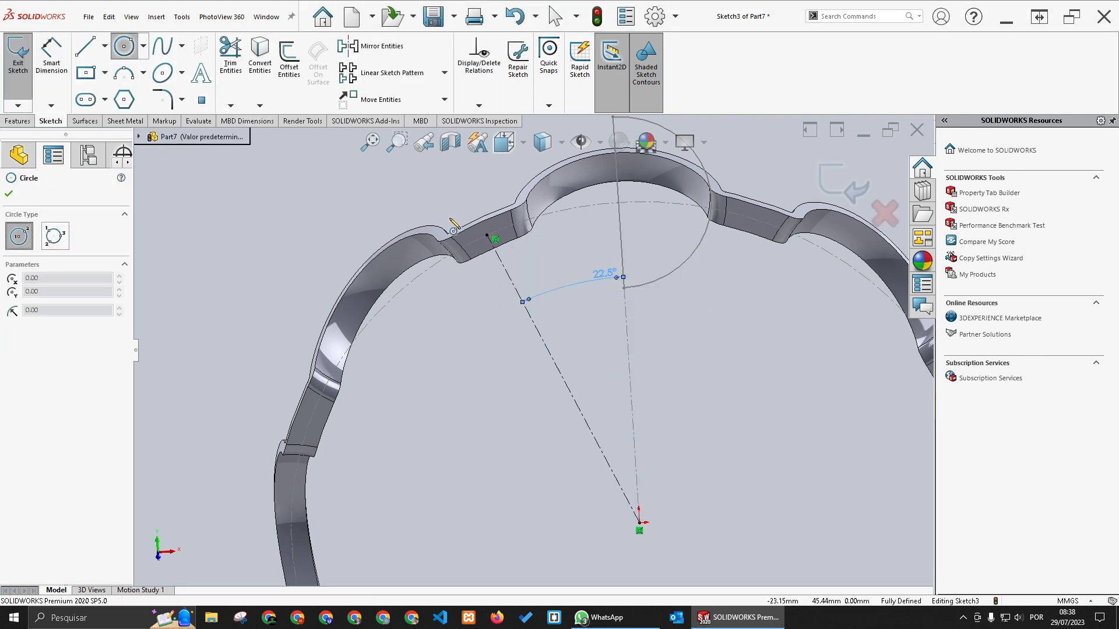
{"action": "left_click", "coordinate": [488, 236]}
{"action": "left_click", "coordinate": [483, 187]}
{"action": "key", "text": "Escape"}
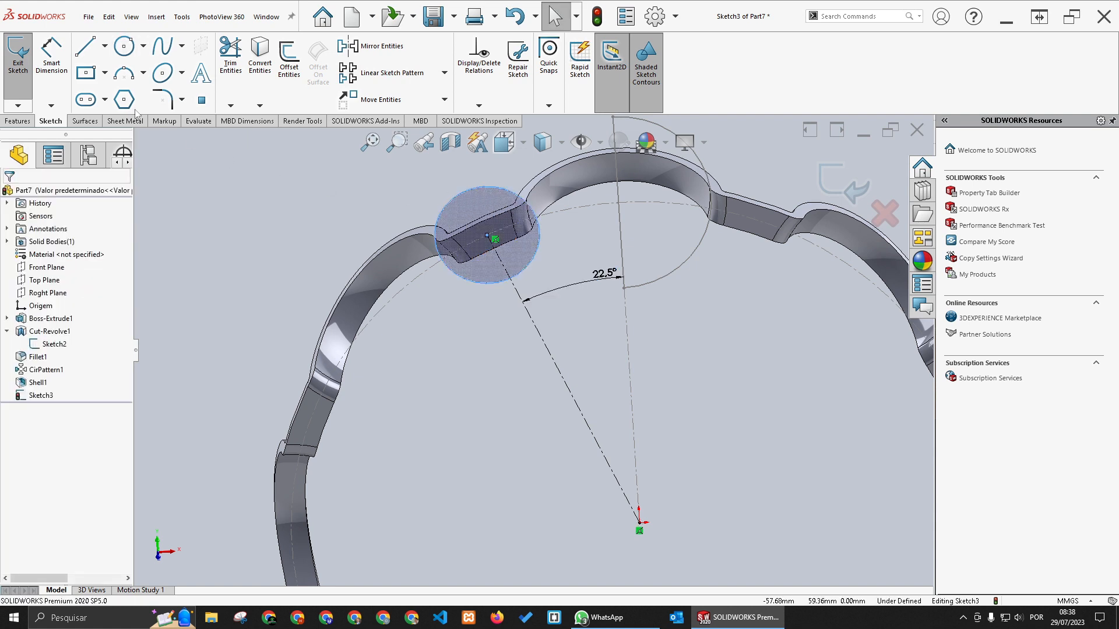
Dimension the circle on the flat between the notches to a diameter of 2 mm
{"action": "left_click", "coordinate": [52, 56]}
{"action": "left_click", "coordinate": [425, 187]}
{"action": "left_click", "coordinate": [425, 182]}
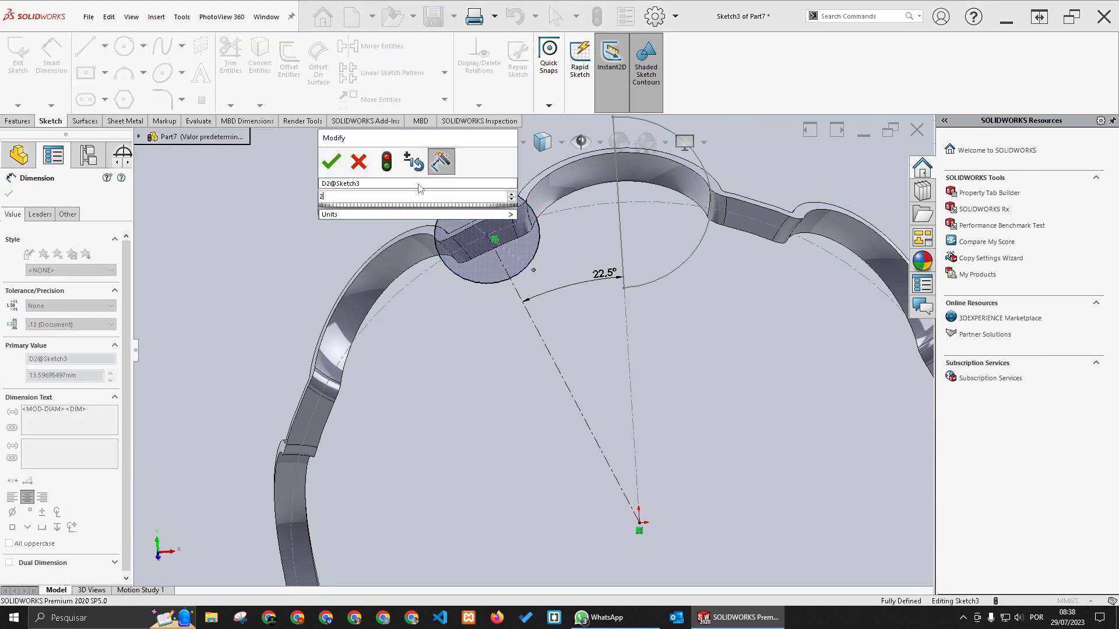
{"action": "type", "text": "2"}
{"action": "key", "text": "Return"}
{"action": "key", "text": "Escape"}
{"action": "key", "text": "Escape"}
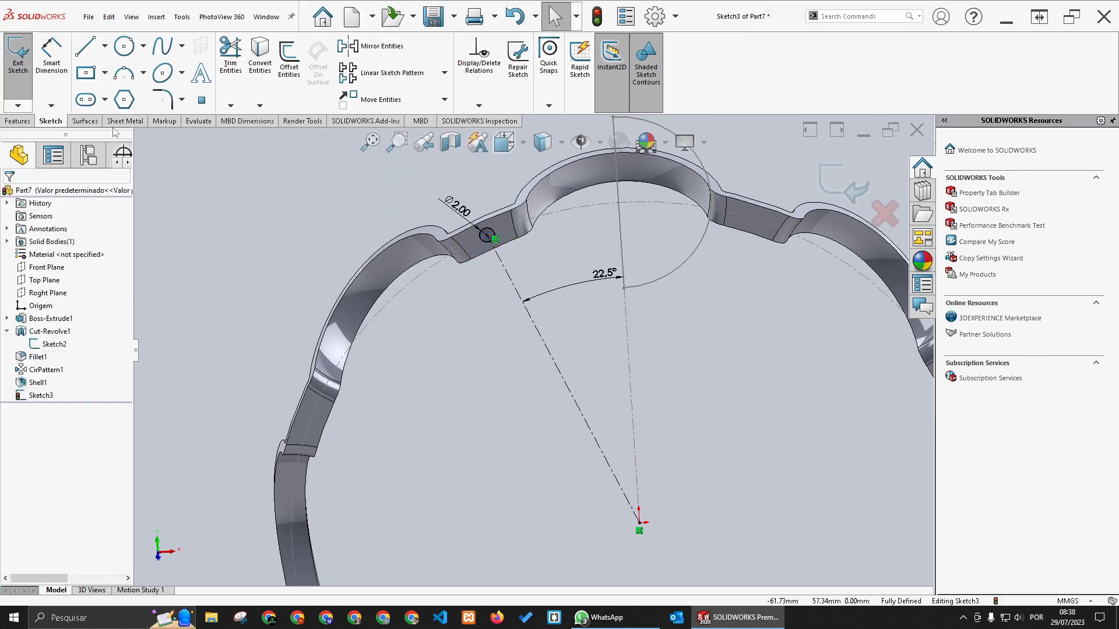
Cut the 2 mm circle through the ring with an Extruded Cut set to Through All
{"action": "left_click", "coordinate": [18, 121]}
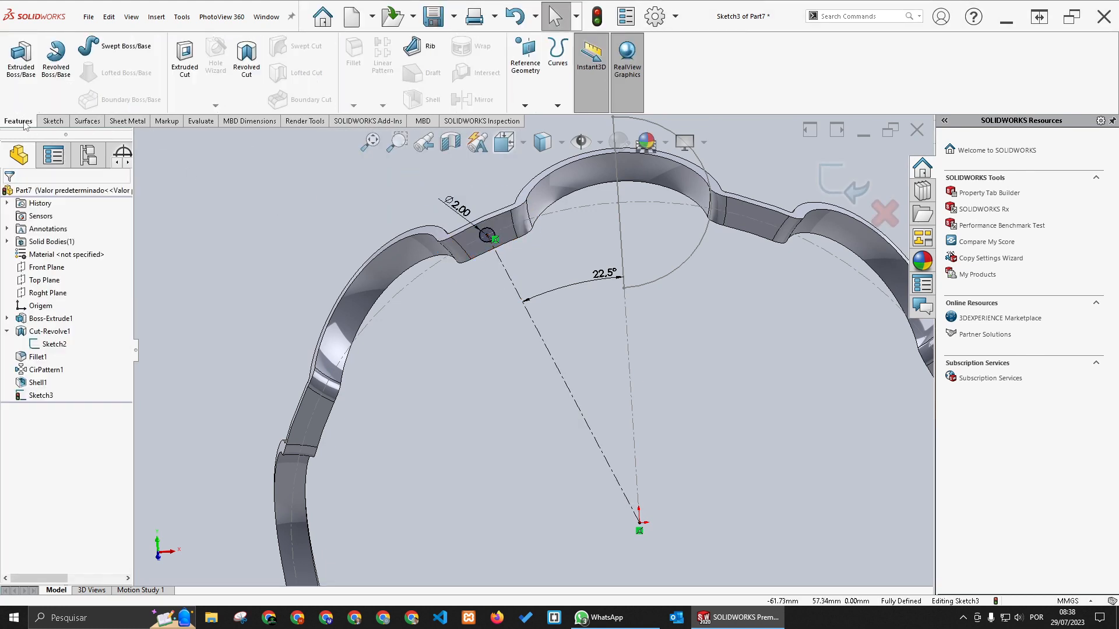
{"action": "left_click", "coordinate": [185, 58]}
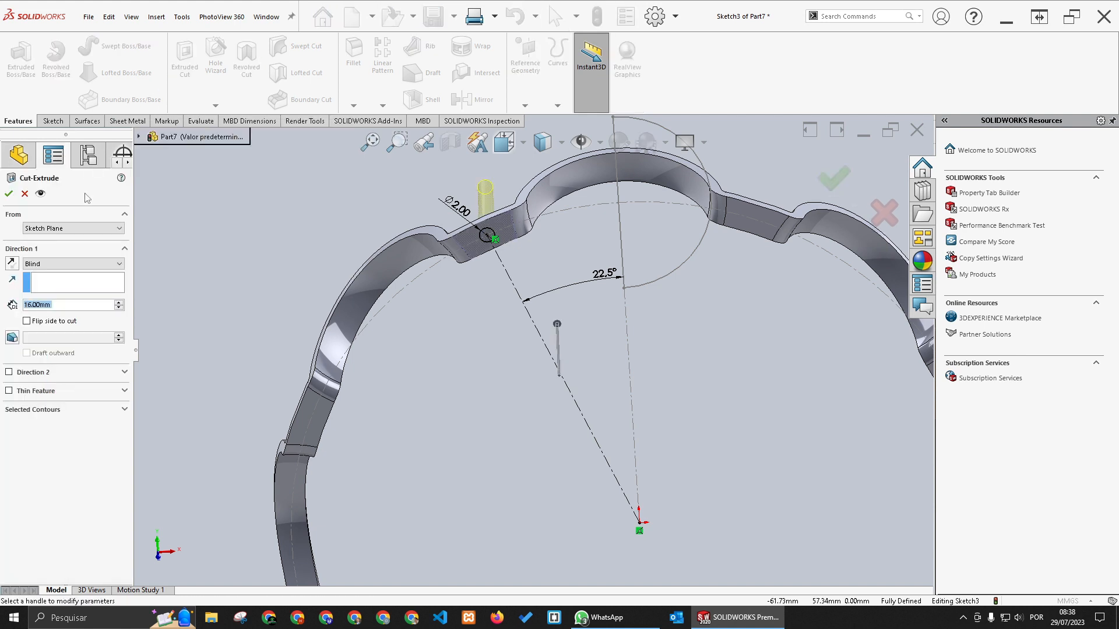
{"action": "left_click", "coordinate": [53, 267]}
{"action": "left_click", "coordinate": [52, 281]}
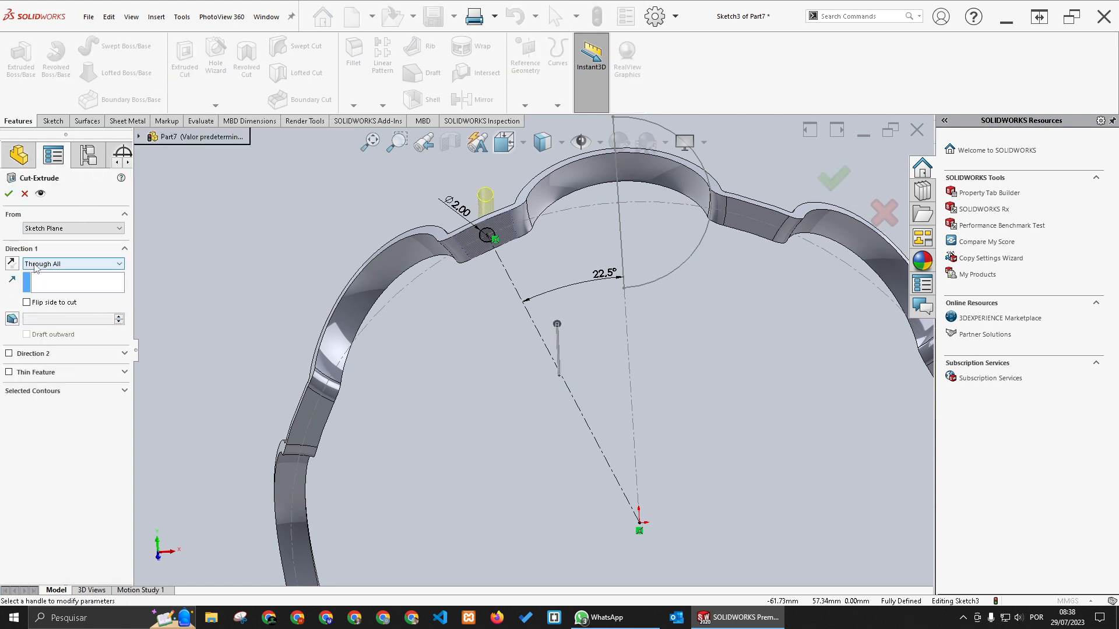
{"action": "left_click", "coordinate": [8, 194]}
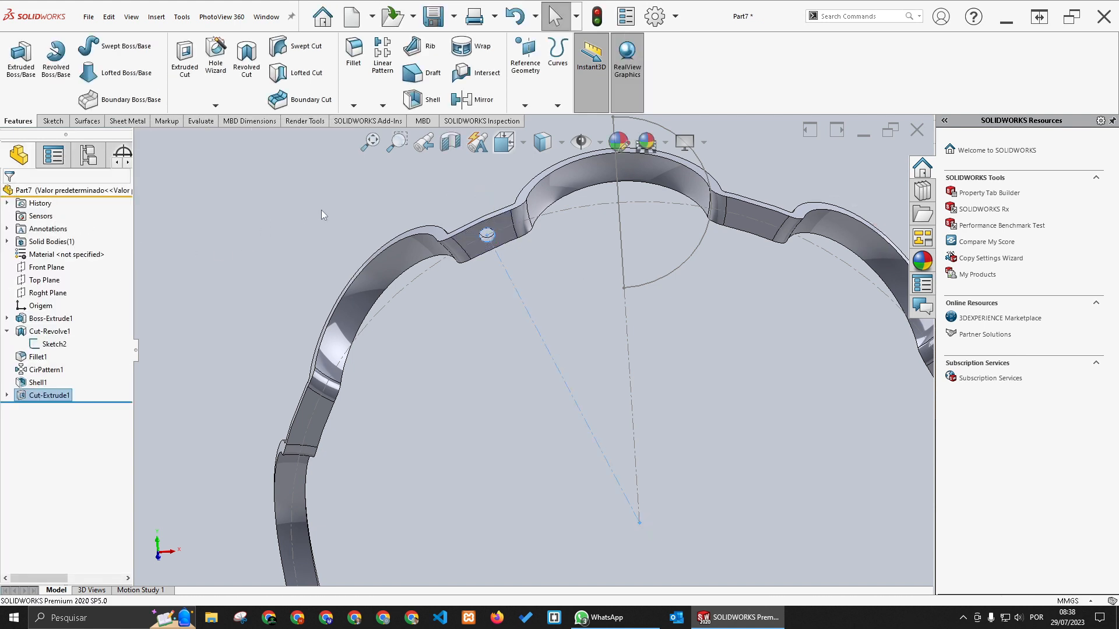
{"action": "left_click", "coordinate": [63, 395]}
{"action": "scroll", "coordinate": [511, 444], "scroll_direction": "up", "scroll_amount": 6}
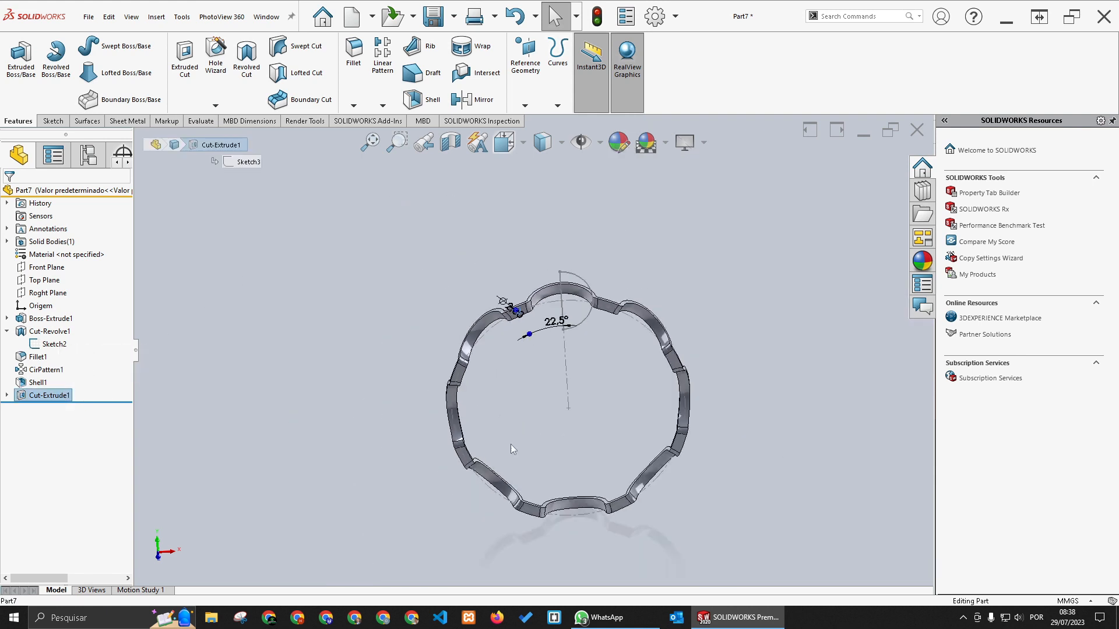
{"action": "scroll", "coordinate": [606, 452], "scroll_direction": "down", "scroll_amount": 2}
{"action": "scroll", "coordinate": [603, 373], "scroll_direction": "down", "scroll_amount": 1}
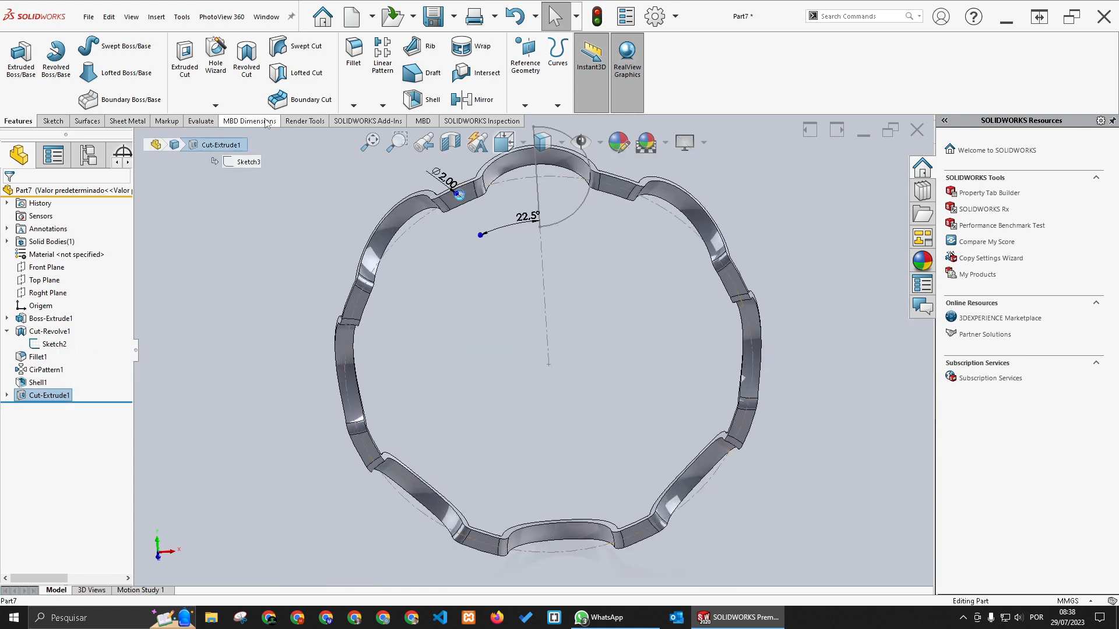
{"action": "left_click", "coordinate": [383, 106]}
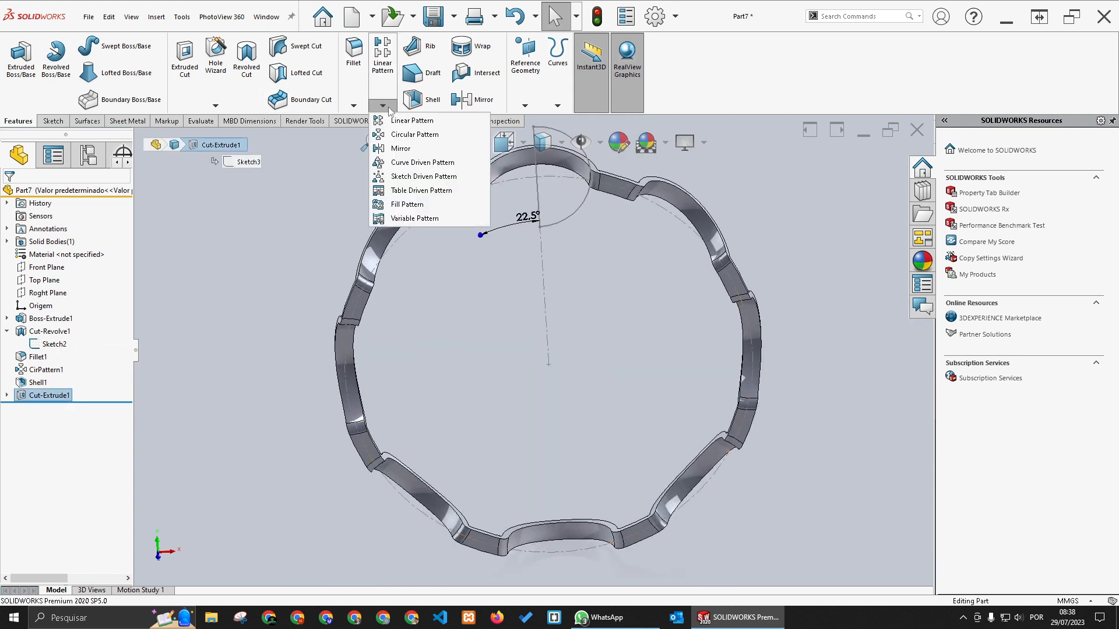
{"action": "left_click", "coordinate": [415, 135]}
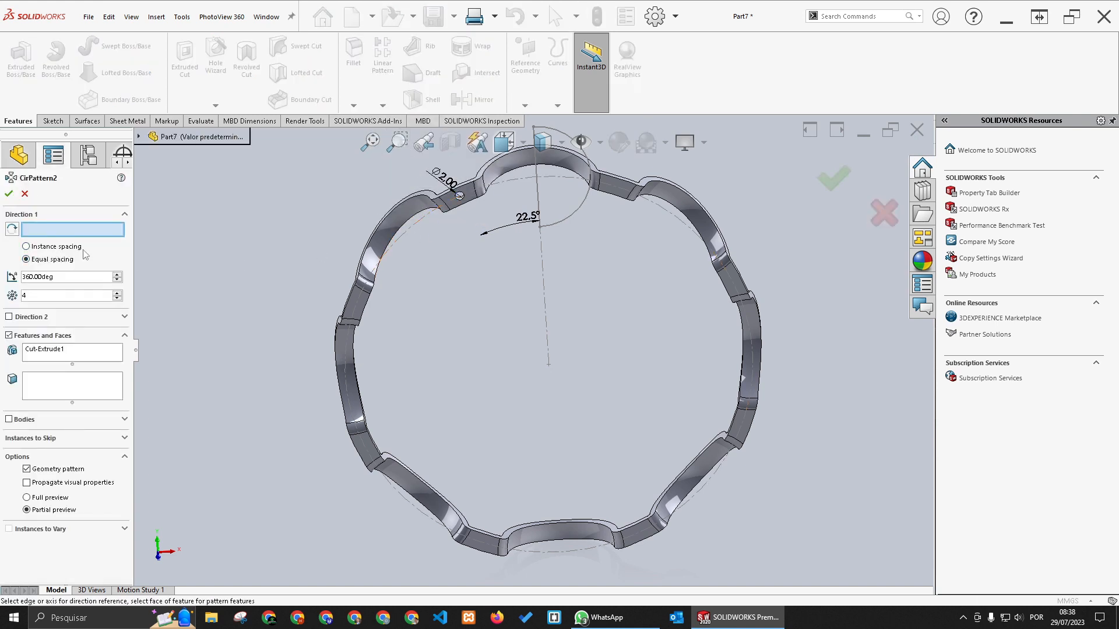
{"action": "middle_click_drag", "start_coordinate": [523, 354], "coordinate": [503, 387]}
{"action": "key", "text": "Escape"}
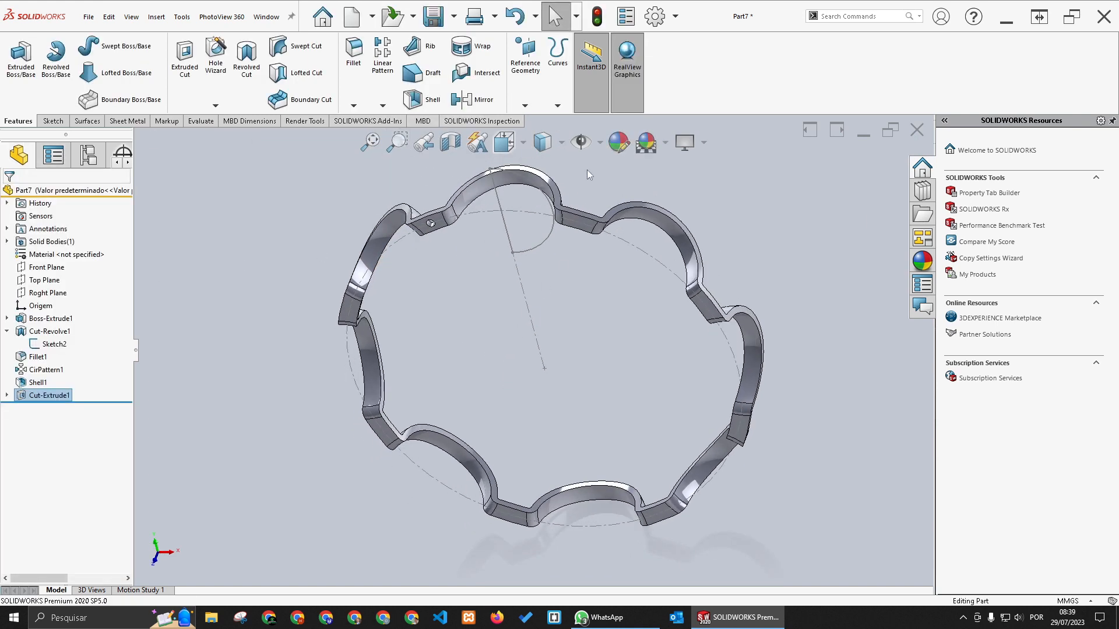
Show the temporary axes and set up a circular pattern of the hole cut about the ring's central axis
{"action": "left_click", "coordinate": [599, 142]}
{"action": "left_click", "coordinate": [610, 198]}
{"action": "left_click", "coordinate": [53, 395]}
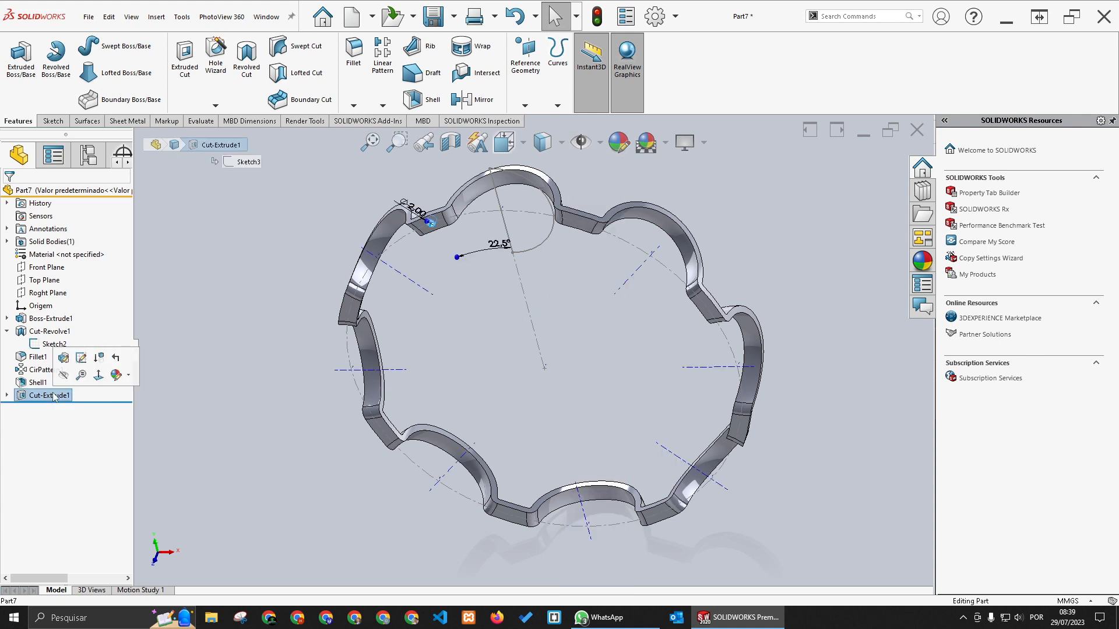
{"action": "left_click", "coordinate": [383, 105]}
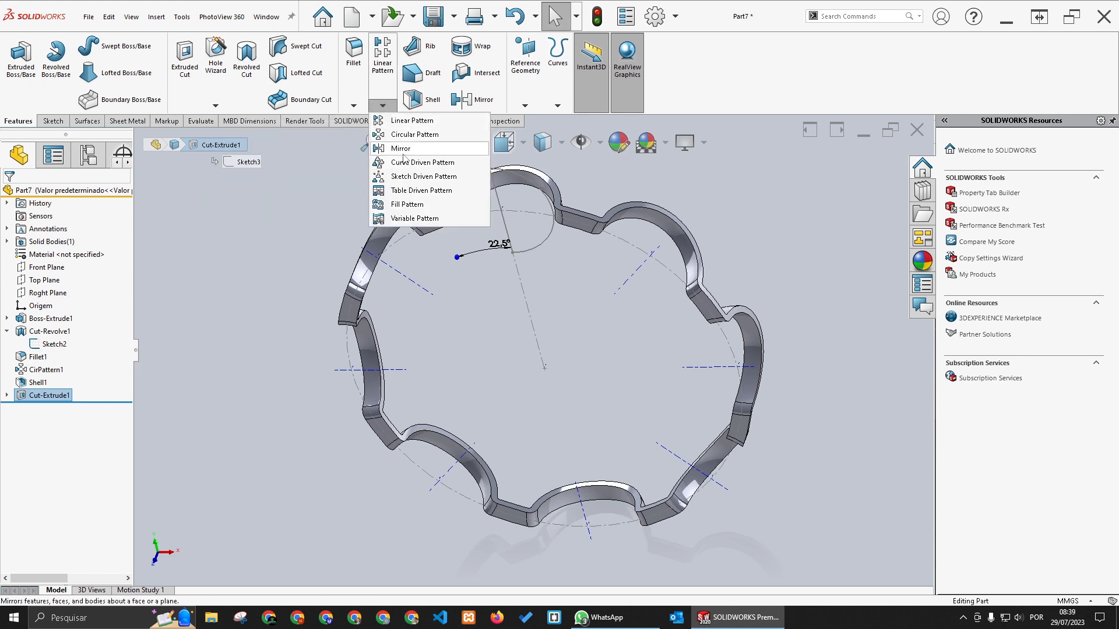
{"action": "left_click", "coordinate": [411, 135]}
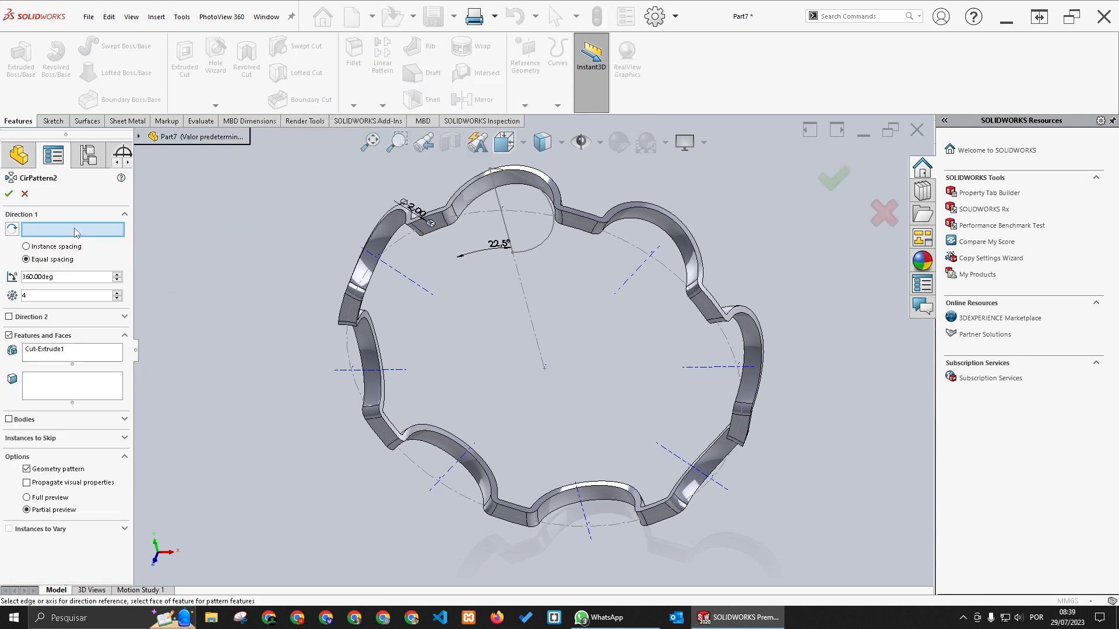
{"action": "scroll", "coordinate": [548, 362], "scroll_direction": "down", "scroll_amount": 6}
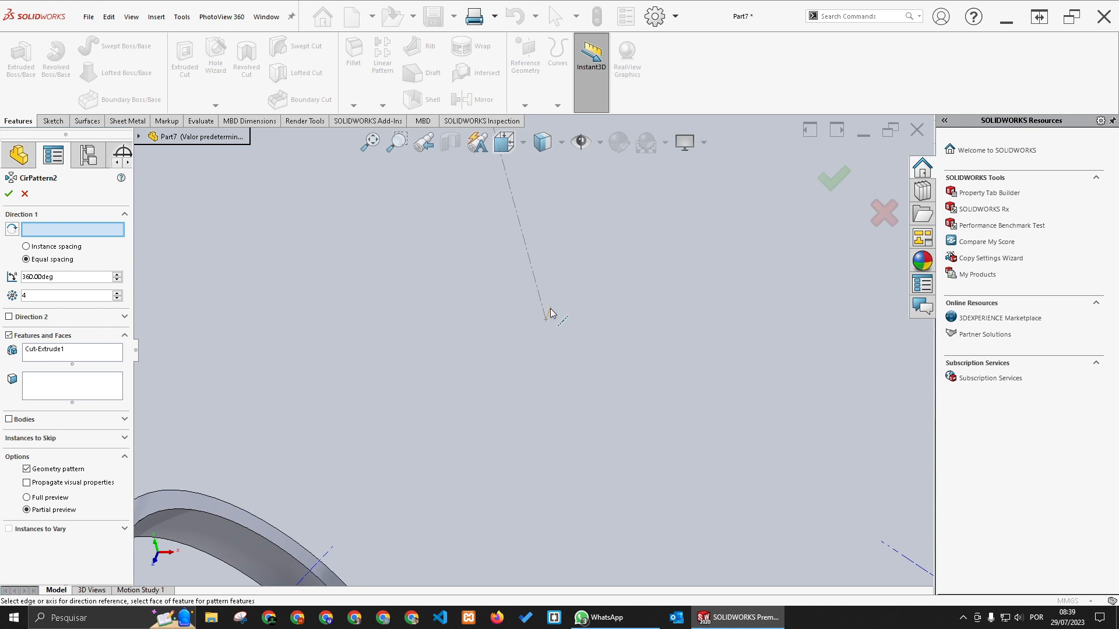
{"action": "left_click", "coordinate": [551, 313]}
{"action": "scroll", "coordinate": [543, 327], "scroll_direction": "up", "scroll_amount": 6}
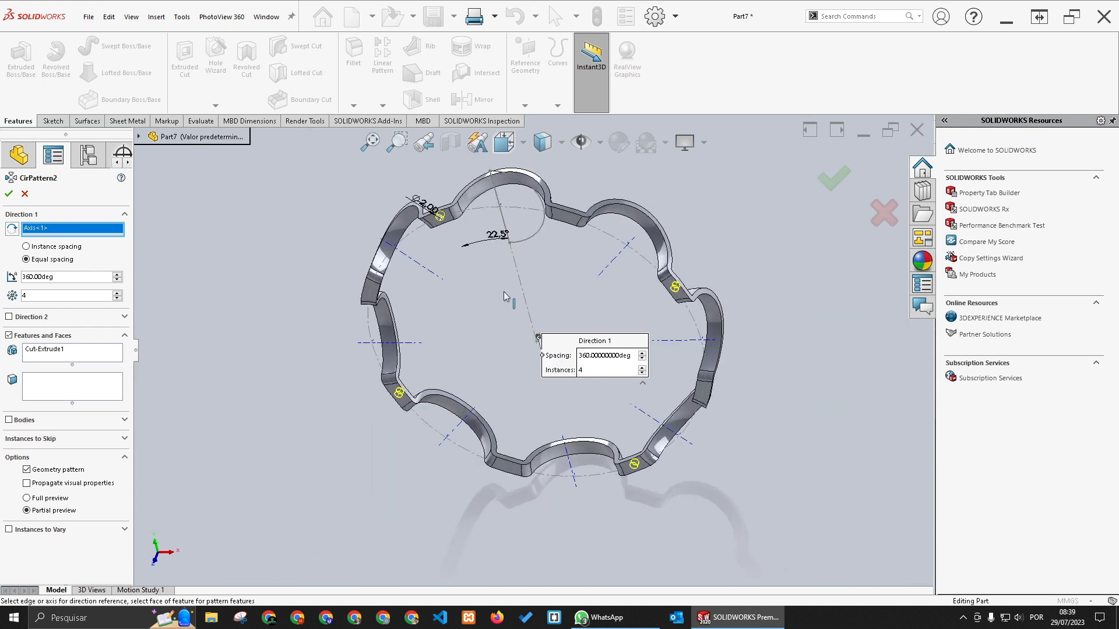
Set the hole pattern to eight equally spaced instances over 360° and create it
{"action": "left_click", "coordinate": [117, 293]}
{"action": "left_click", "coordinate": [117, 293]}
{"action": "left_click", "coordinate": [117, 293]}
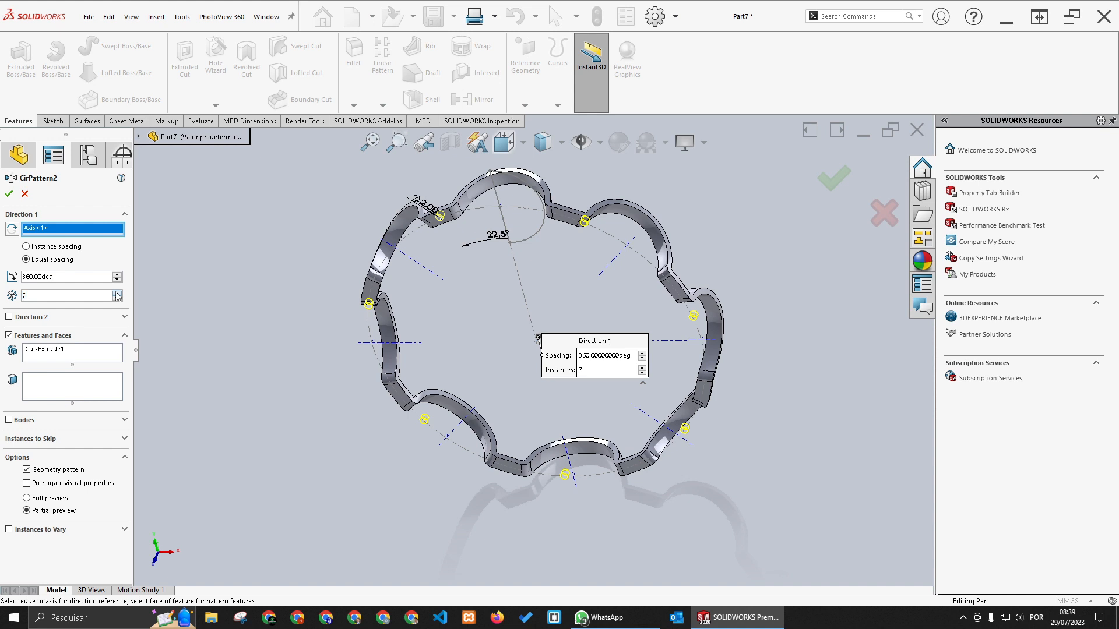
{"action": "left_click", "coordinate": [9, 195]}
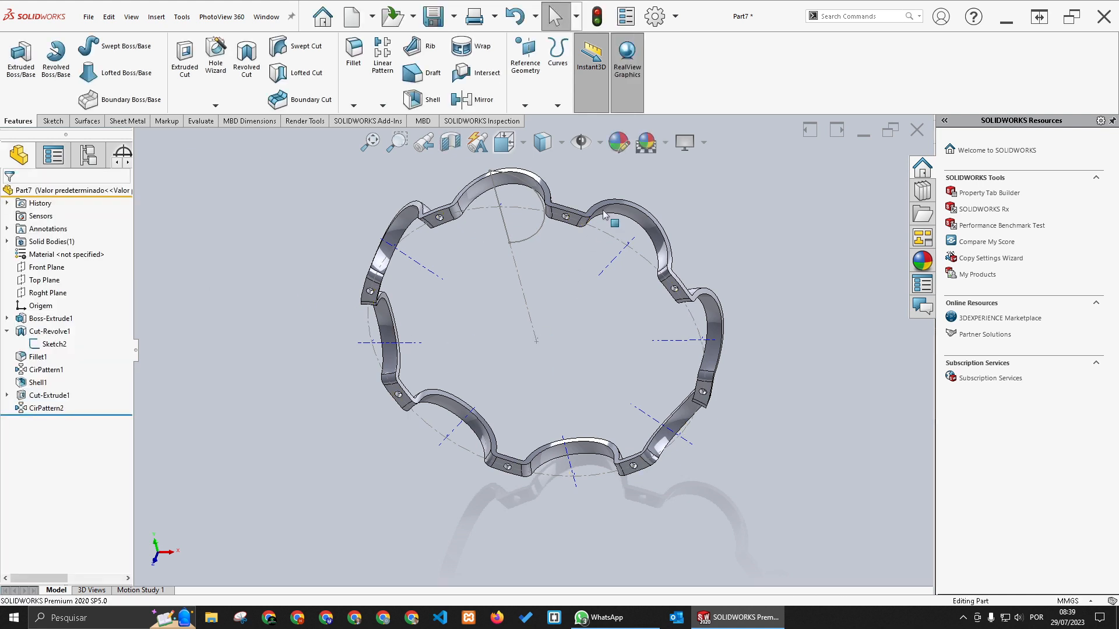
Hide all sketches and axes in the view and inspect the ring with its holes
{"action": "left_click", "coordinate": [581, 142]}
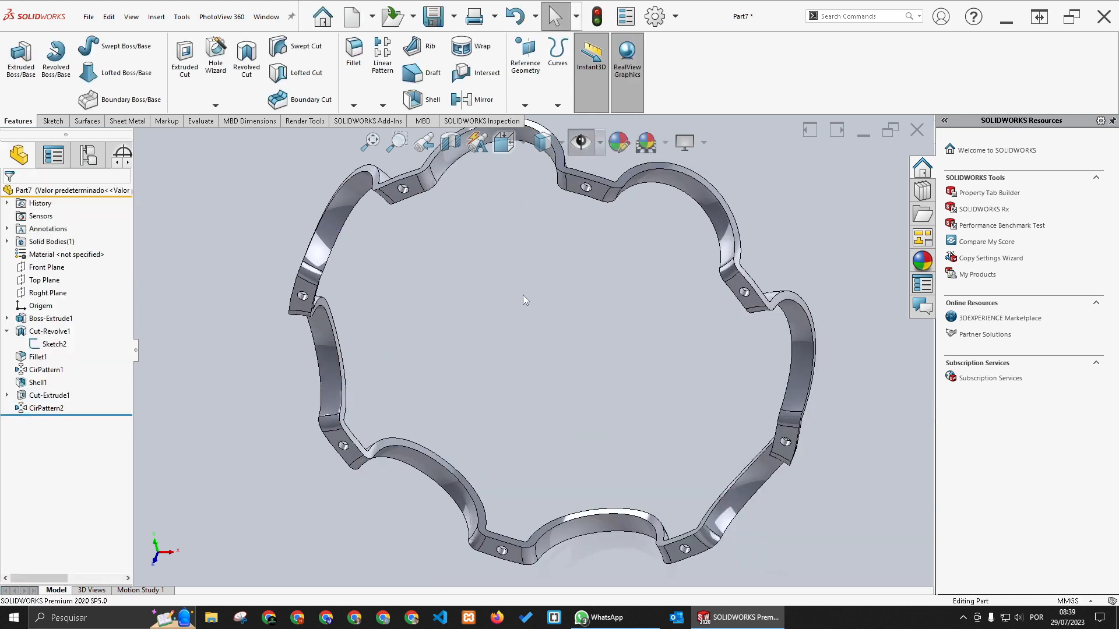
{"action": "scroll", "coordinate": [526, 296], "scroll_direction": "down", "scroll_amount": 2}
{"action": "scroll", "coordinate": [526, 296], "scroll_direction": "up", "scroll_amount": 2}
{"action": "middle_click_drag", "start_coordinate": [551, 240], "coordinate": [541, 415]}
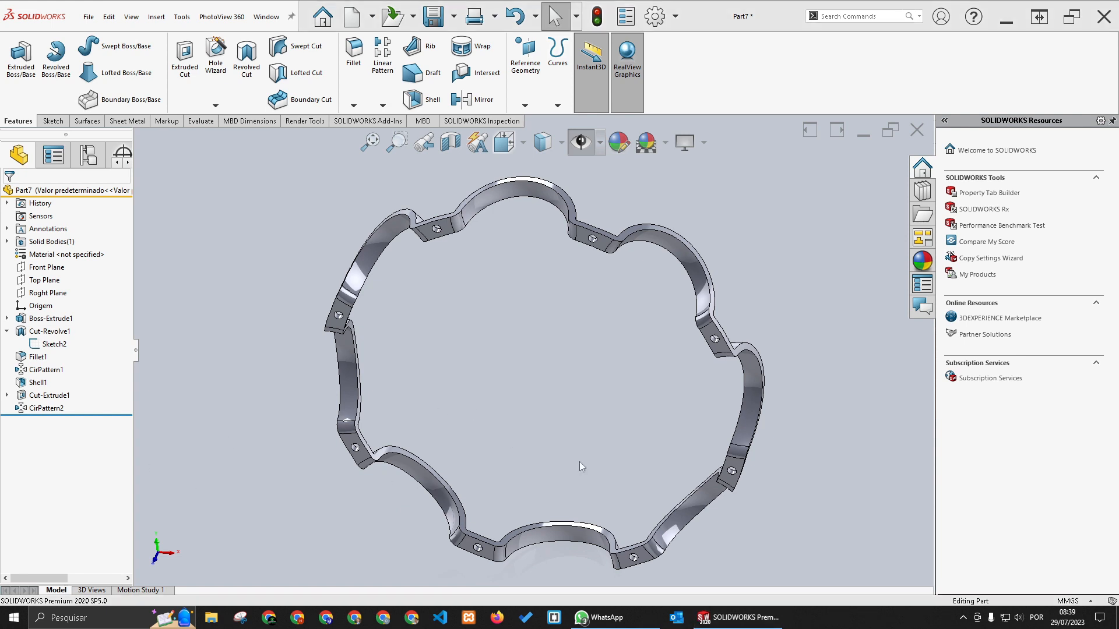
Save the part as CAGE in the BALL BEARING folder
{"action": "left_click", "coordinate": [433, 16]}
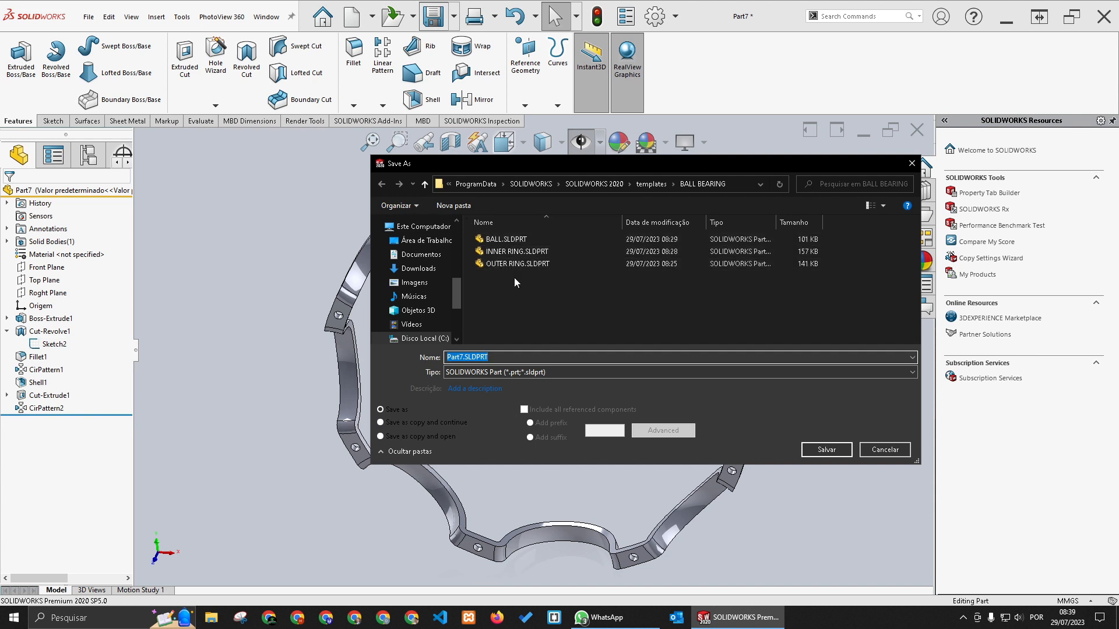
{"action": "type", "text": "CAGE"}
{"action": "left_click", "coordinate": [828, 449]}
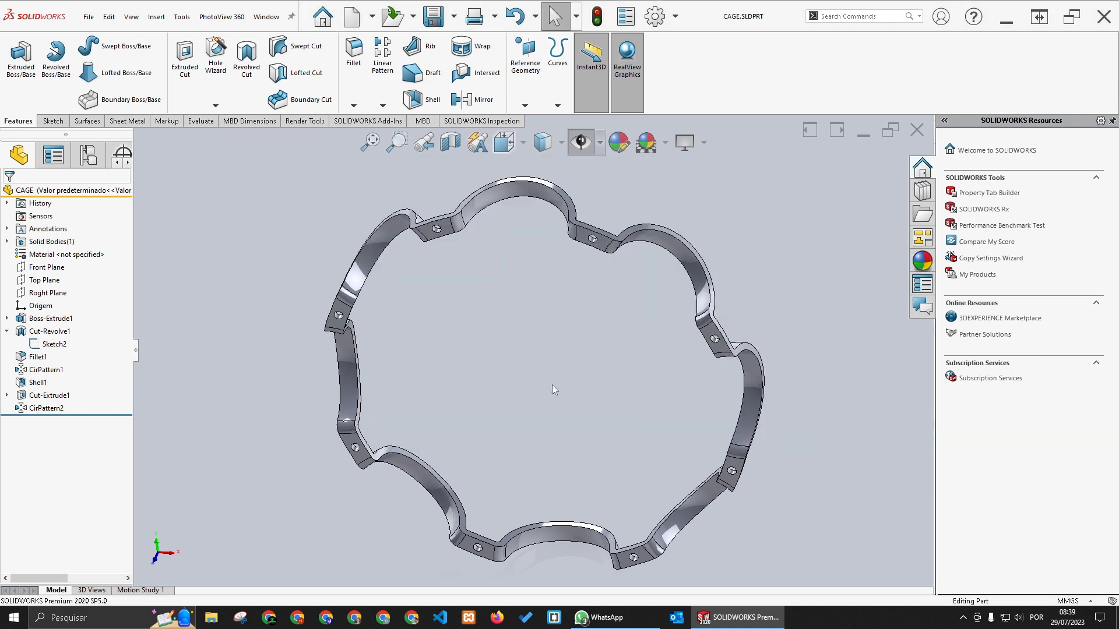
Create a new assembly document for the bearing parts
{"action": "left_click", "coordinate": [371, 16]}
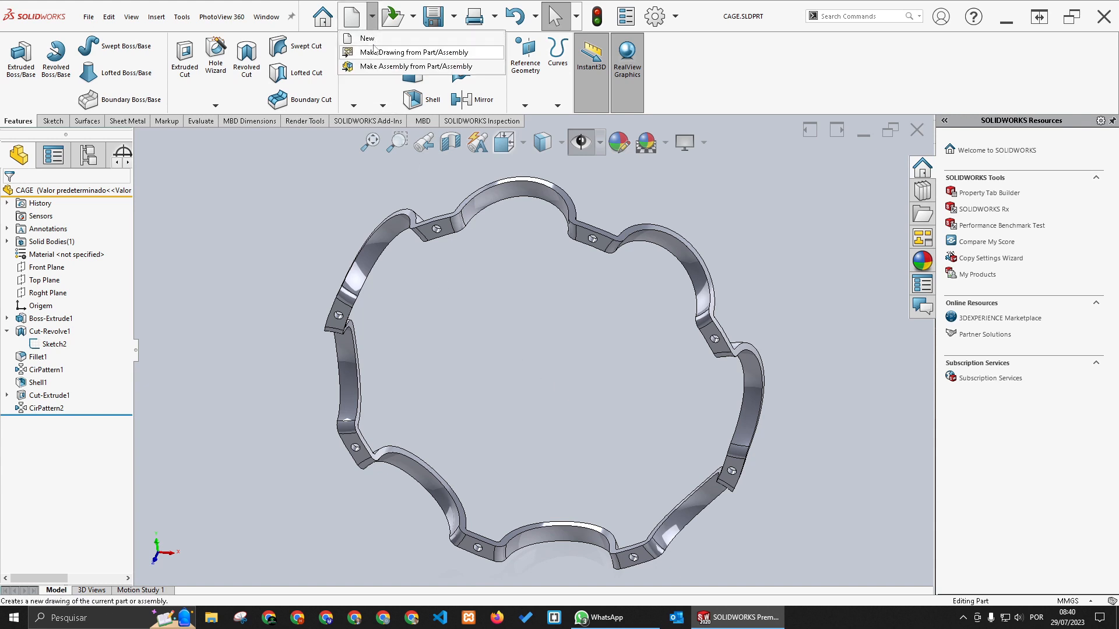
{"action": "left_click", "coordinate": [324, 166]}
{"action": "left_click", "coordinate": [353, 19]}
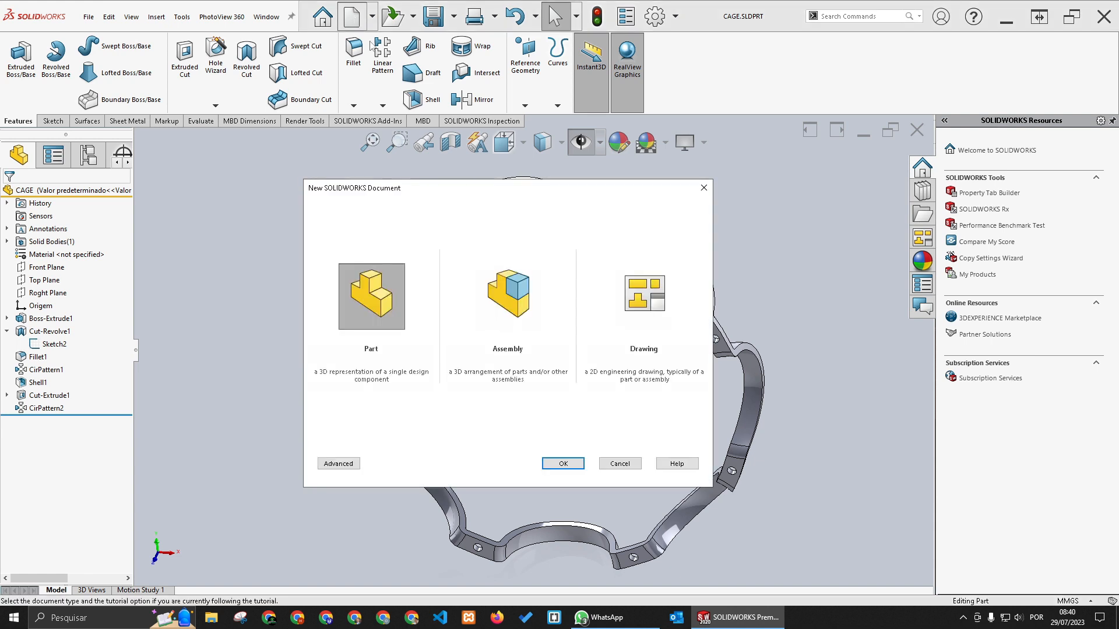
{"action": "left_click", "coordinate": [508, 296]}
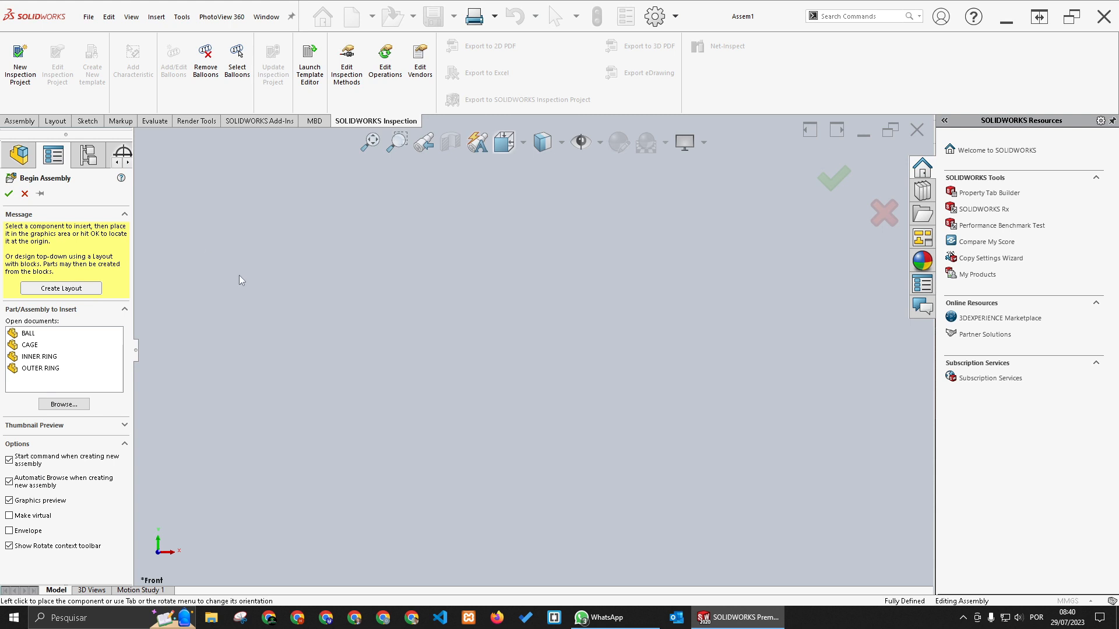
Insert the OUTER RING part as the first component of the assembly
{"action": "left_click", "coordinate": [34, 370]}
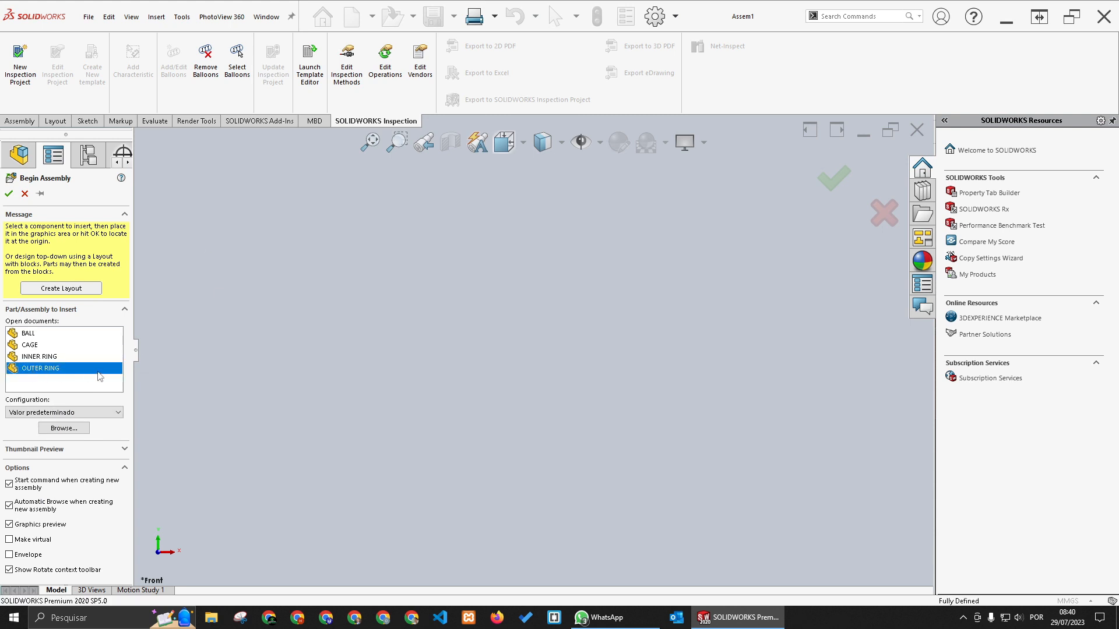
{"action": "left_click", "coordinate": [559, 361]}
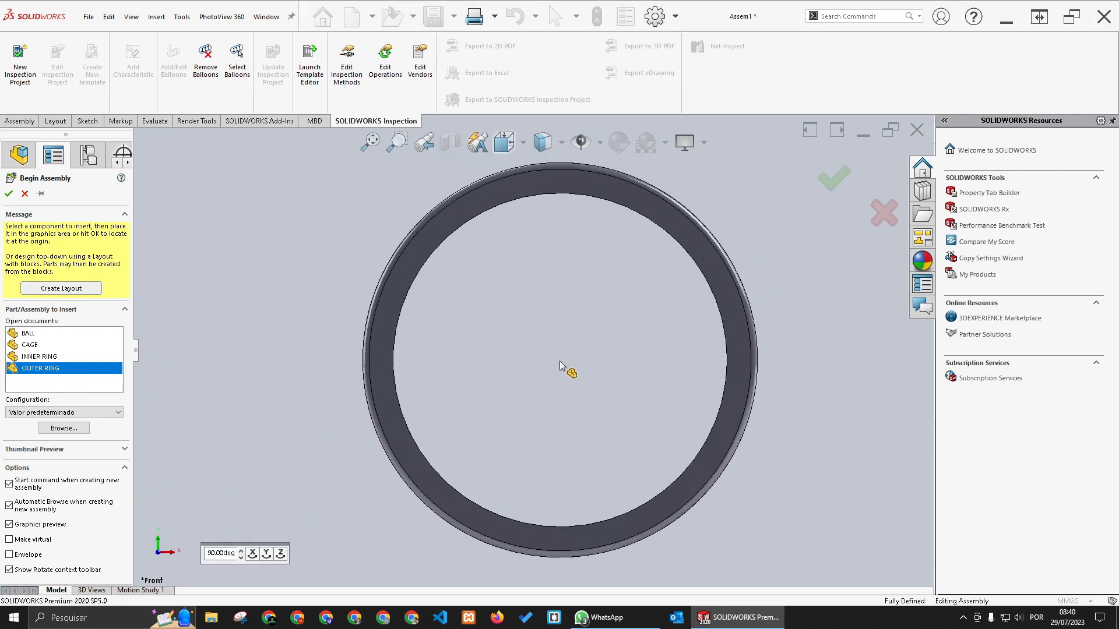
{"action": "scroll", "coordinate": [567, 387], "scroll_direction": "up", "scroll_amount": 3}
{"action": "middle_click_drag", "start_coordinate": [590, 365], "coordinate": [547, 422]}
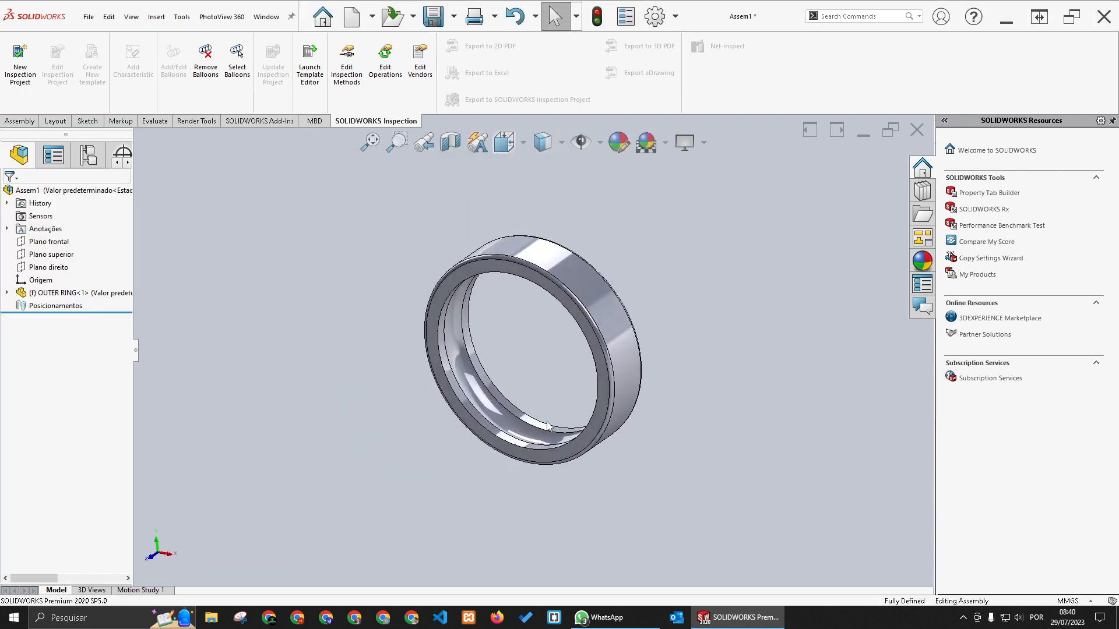
{"action": "scroll", "coordinate": [555, 366], "scroll_direction": "up", "scroll_amount": 2}
{"action": "scroll", "coordinate": [554, 366], "scroll_direction": "up", "scroll_amount": 2}
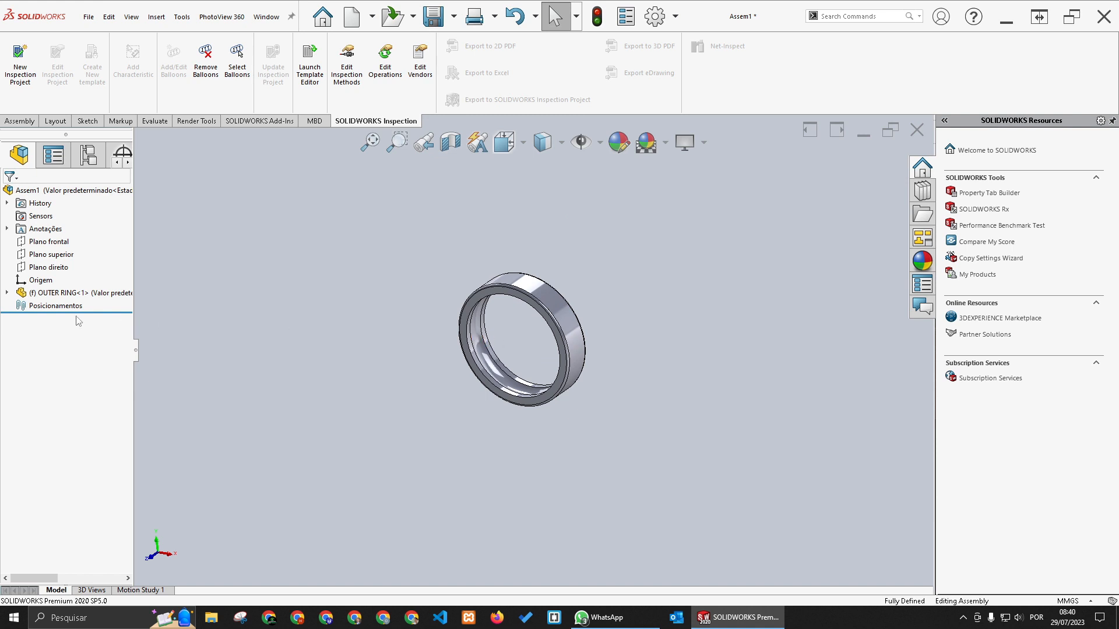
Change the outer ring component from fixed to floating
{"action": "left_click", "coordinate": [58, 293]}
{"action": "right_click", "coordinate": [58, 293]}
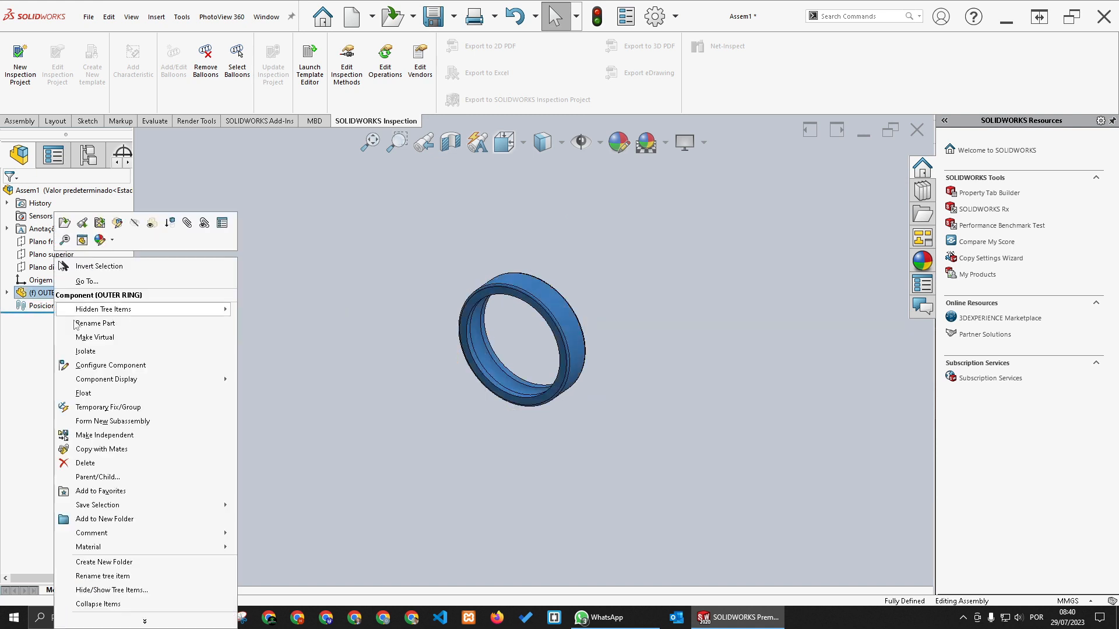
{"action": "left_click", "coordinate": [87, 394]}
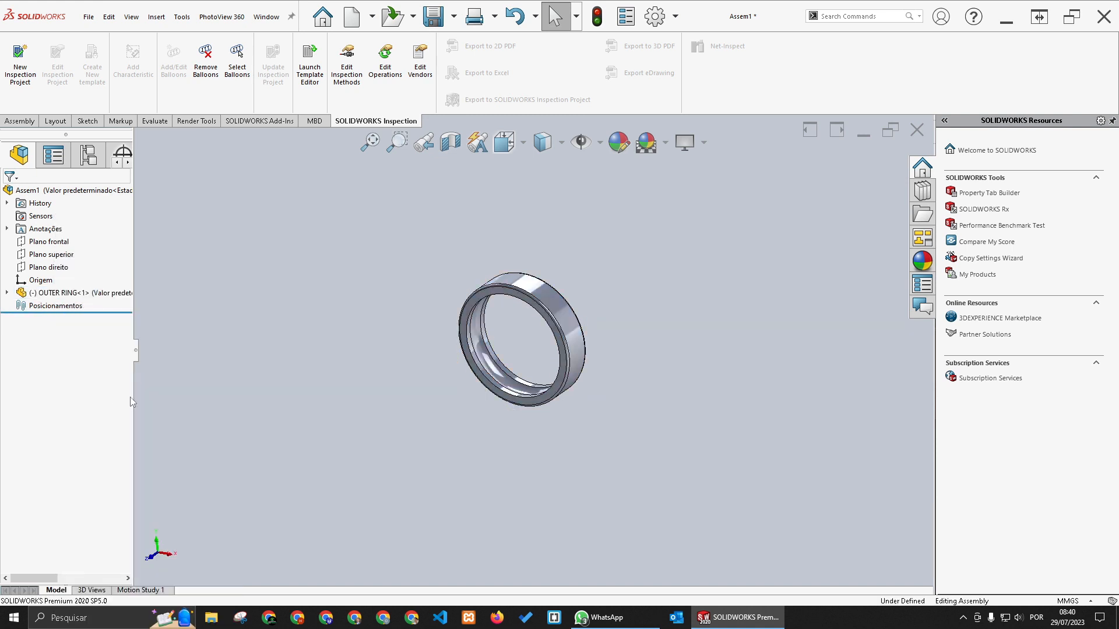
Mate the outer ring's Front Plane coincident with the assembly's front plane (Plano frontal)
{"action": "left_click", "coordinate": [530, 309]}
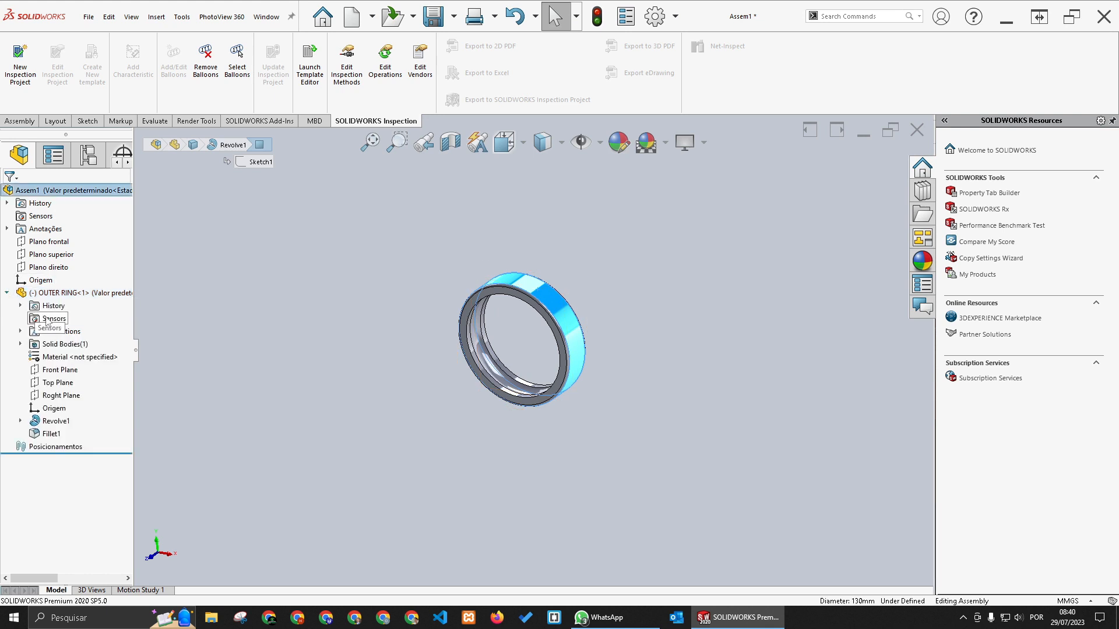
{"action": "left_click", "coordinate": [52, 371]}
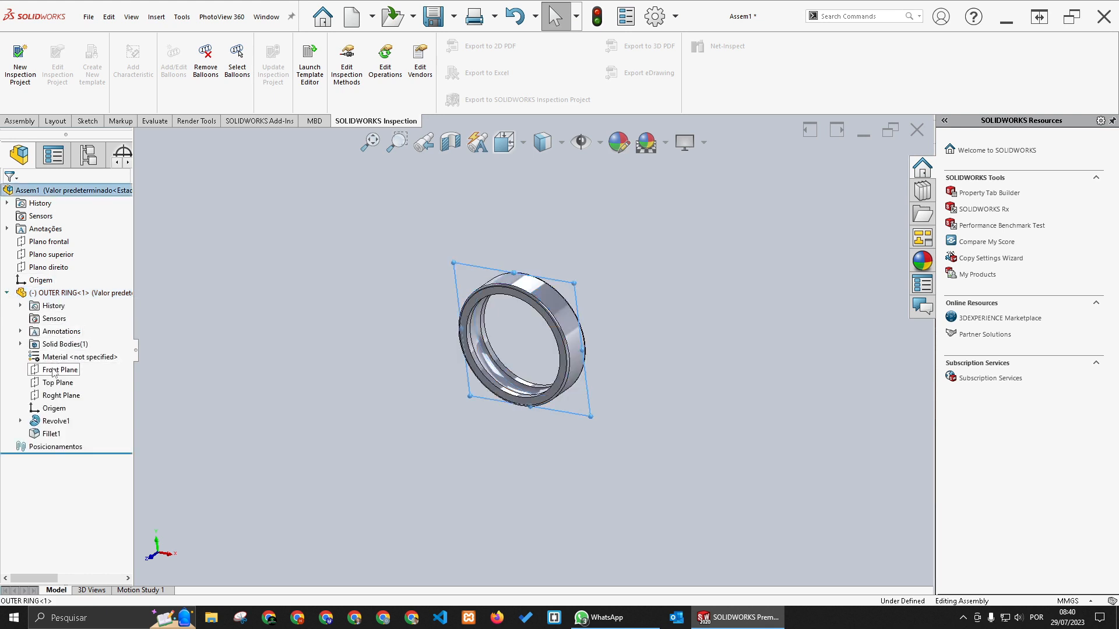
{"action": "left_click", "coordinate": [47, 247], "text": "ctrl"}
{"action": "left_click", "coordinate": [56, 253]}
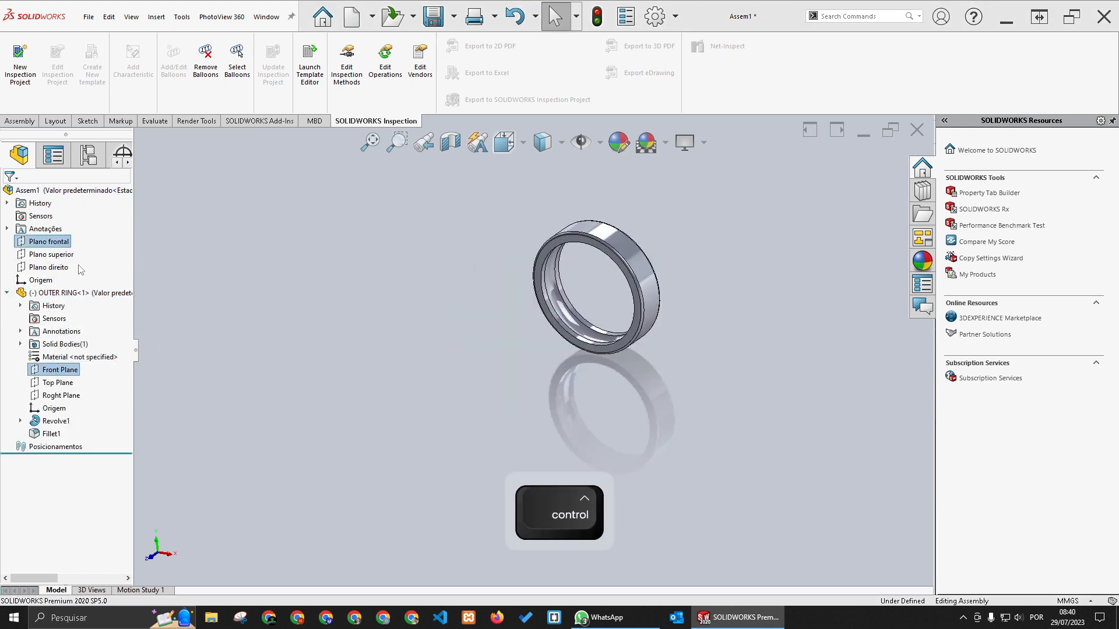
Mate the outer ring's Top Plane coincident with the assembly's top plane (Plano superior)
{"action": "left_click", "coordinate": [637, 277]}
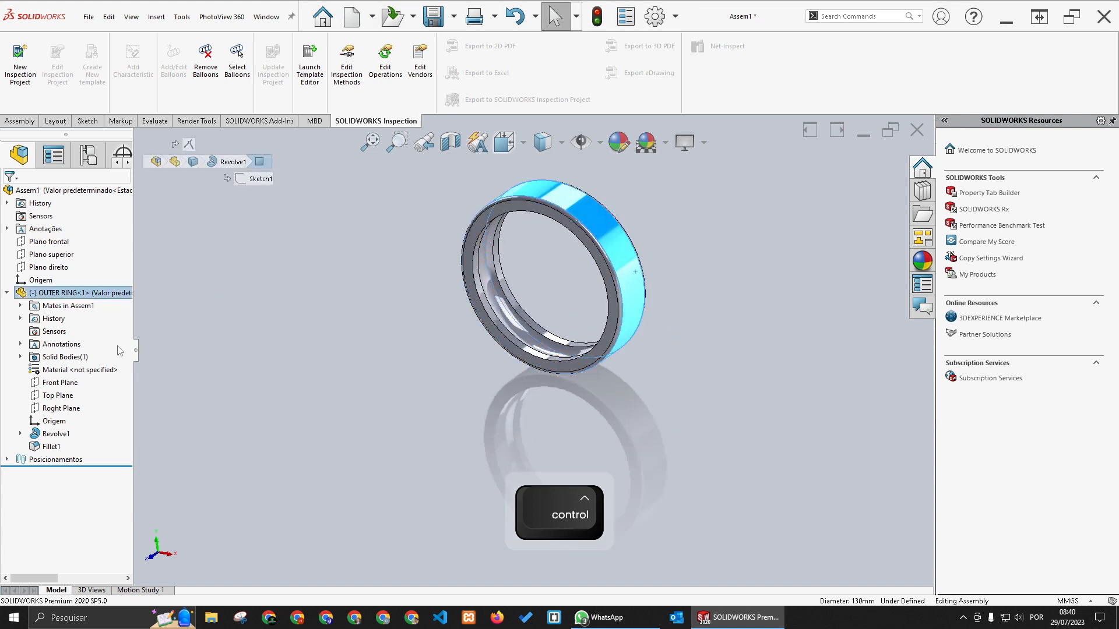
{"action": "left_click", "coordinate": [60, 396]}
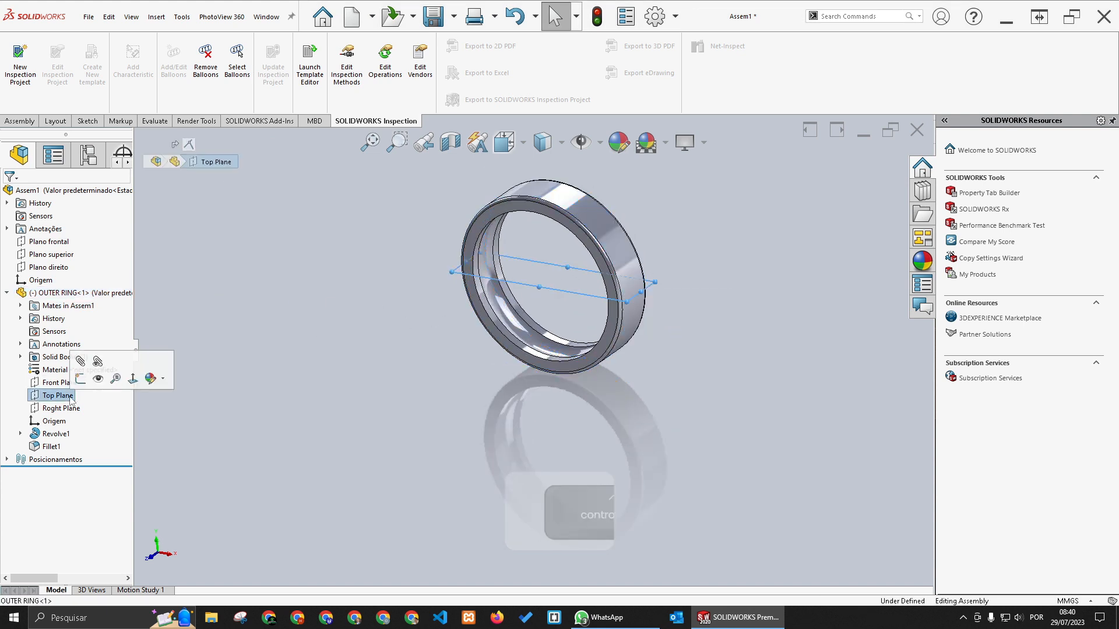
{"action": "left_click", "coordinate": [51, 255], "text": "ctrl"}
{"action": "left_click", "coordinate": [58, 266]}
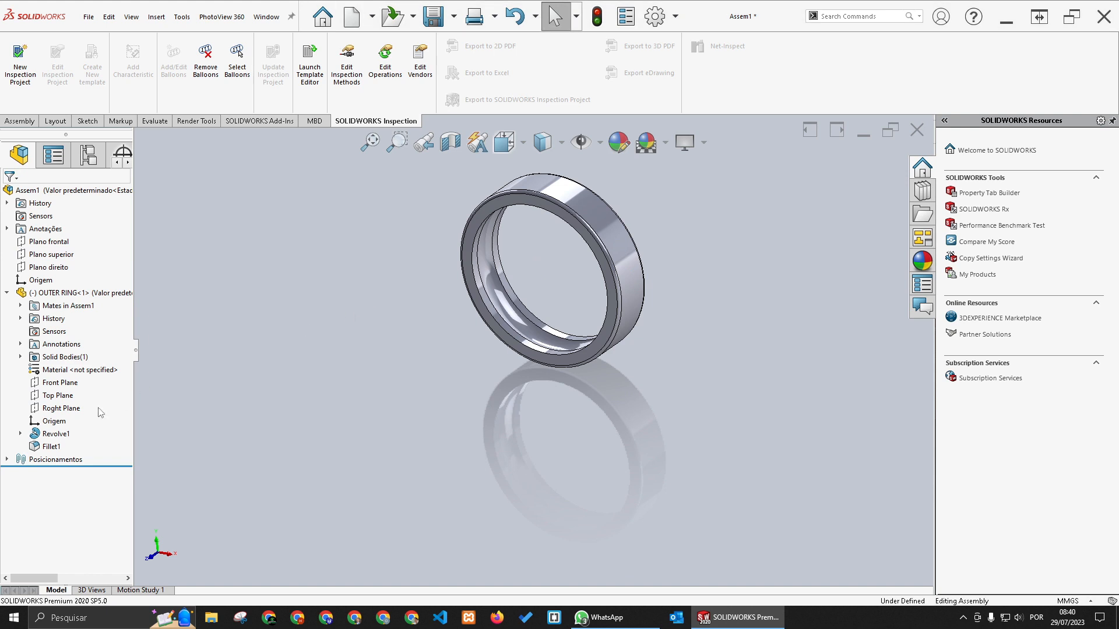
Mate the outer ring's right plane (Roght Plane) coincident with the assembly's right plane (Plano direito)
{"action": "left_click", "coordinate": [71, 411]}
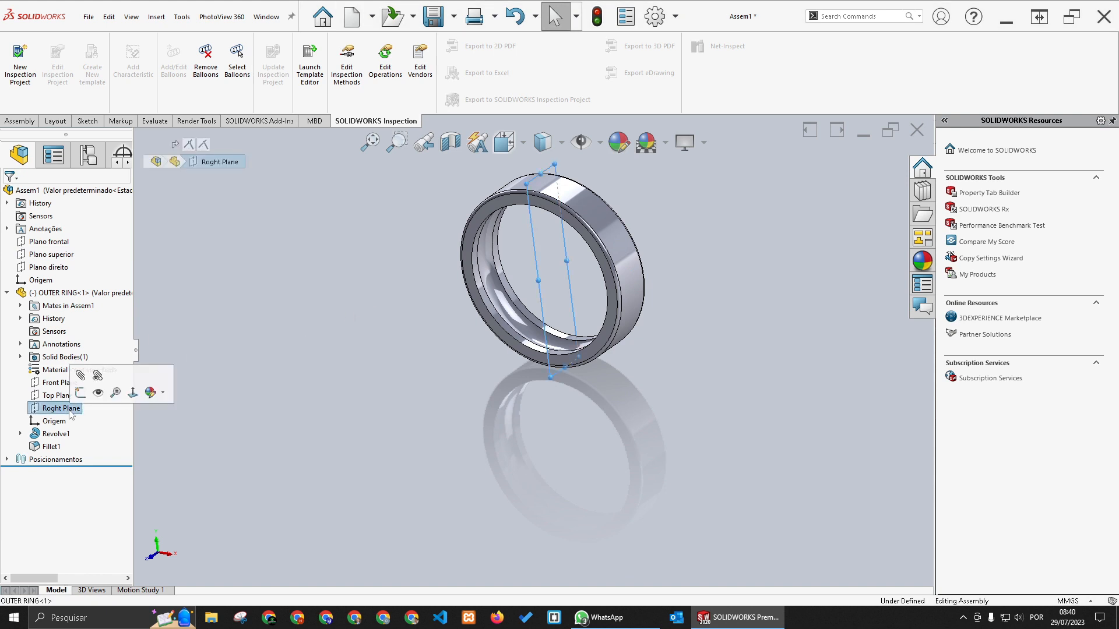
{"action": "left_click", "coordinate": [62, 269], "text": "ctrl"}
{"action": "left_click", "coordinate": [68, 279]}
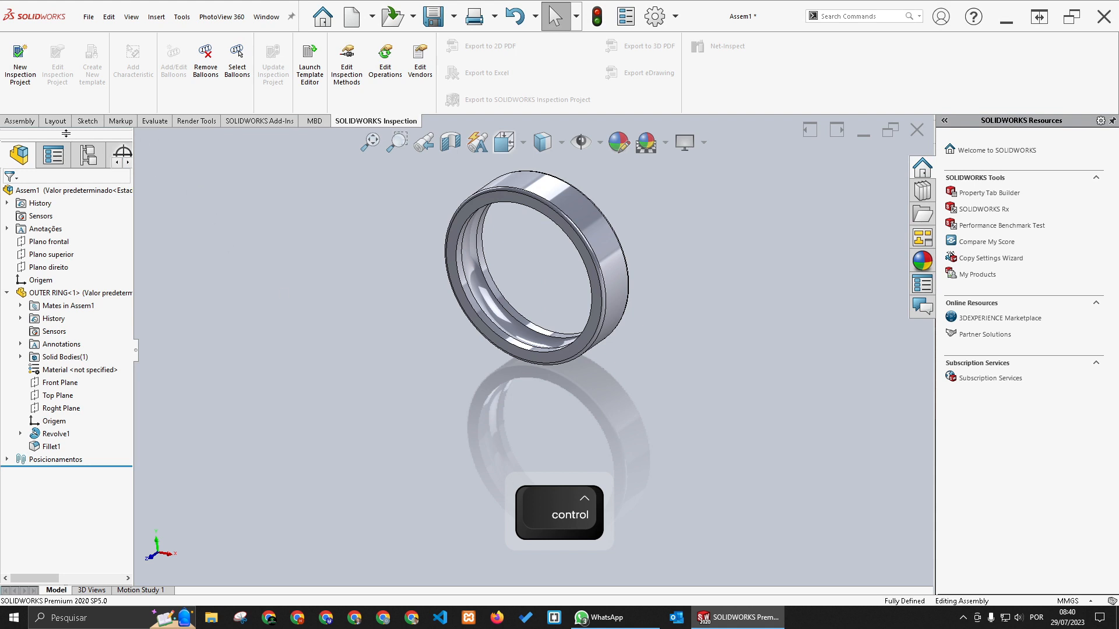
Insert the INNER RING part and place it beside the outer ring
{"action": "left_click", "coordinate": [18, 121]}
{"action": "left_click", "coordinate": [69, 67]}
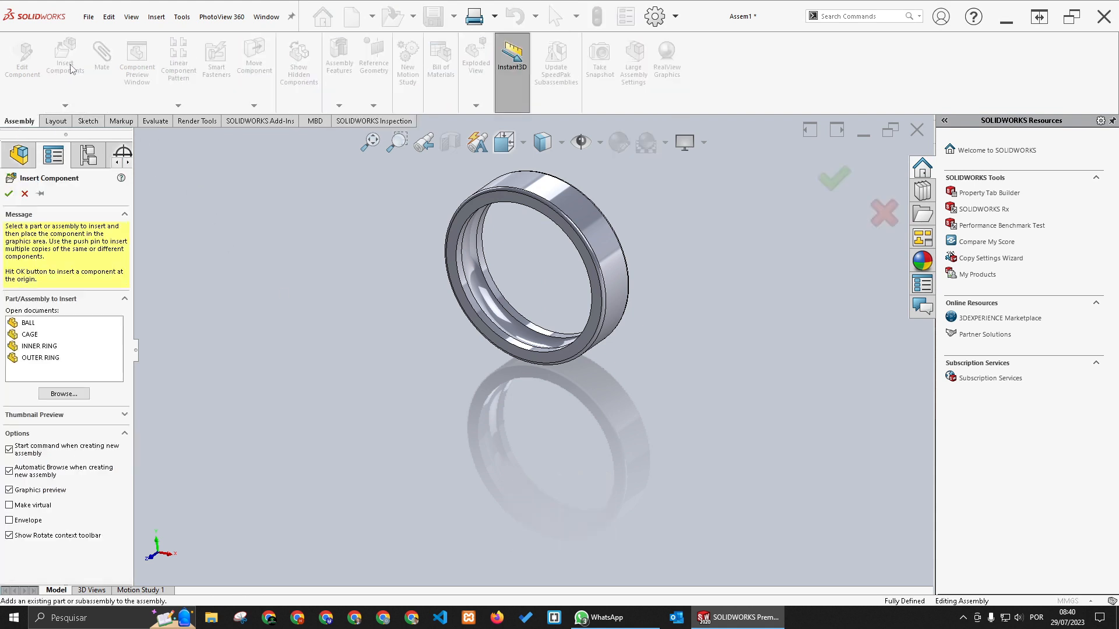
{"action": "left_click", "coordinate": [39, 346]}
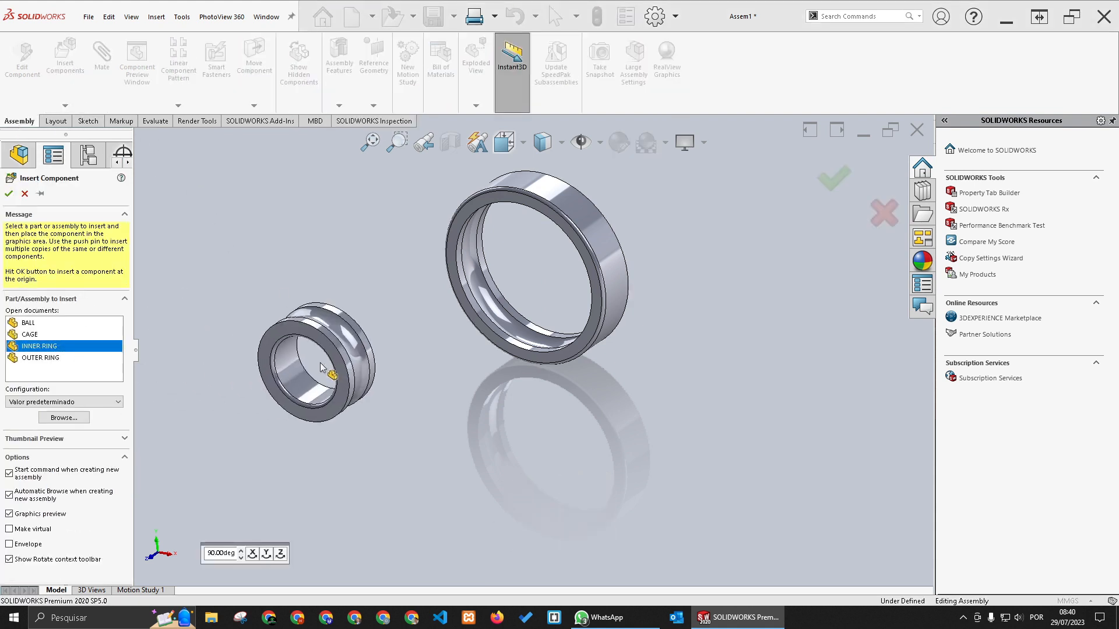
{"action": "left_click", "coordinate": [371, 364]}
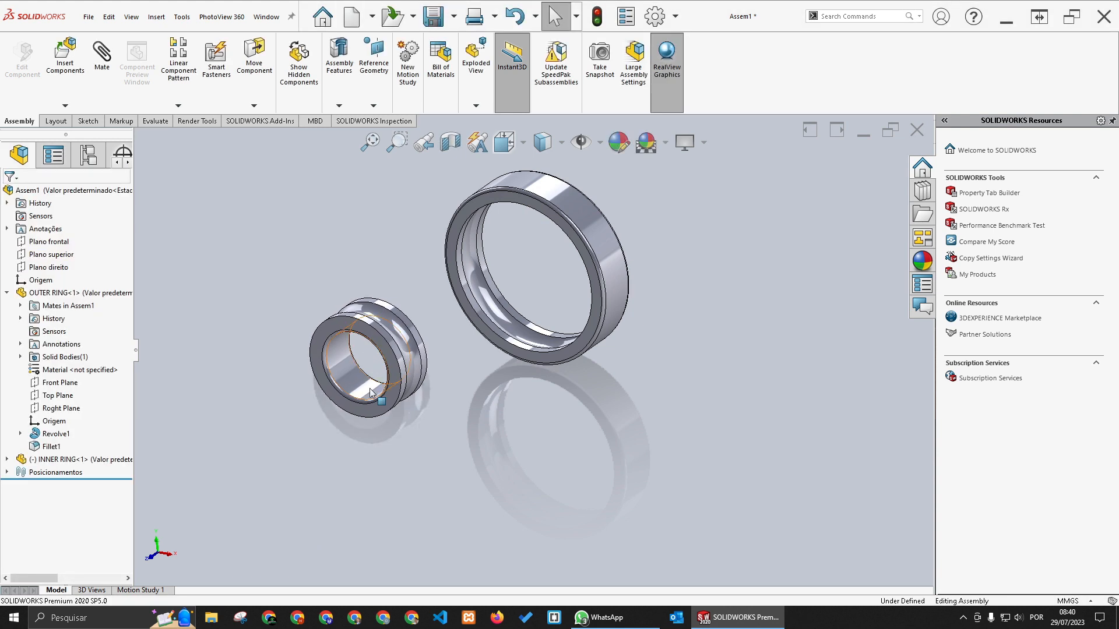
Add a concentric mate between the inner ring's outer cylindrical face and the outer ring's outer cylindrical face
{"action": "left_click", "coordinate": [347, 320]}
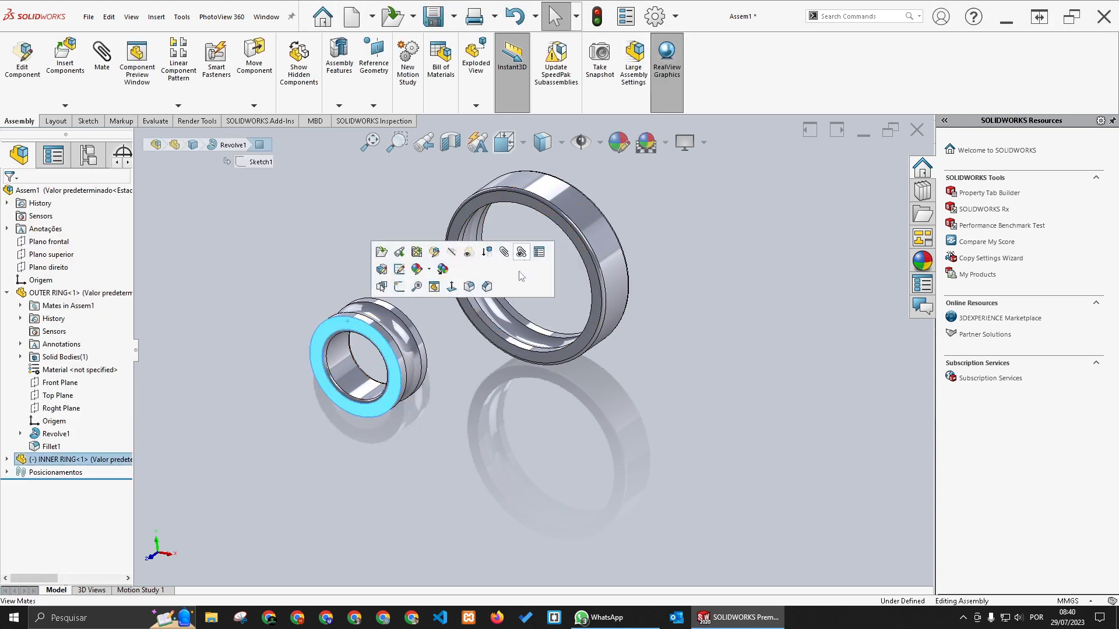
{"action": "left_click", "coordinate": [448, 387]}
{"action": "left_click", "coordinate": [393, 346]}
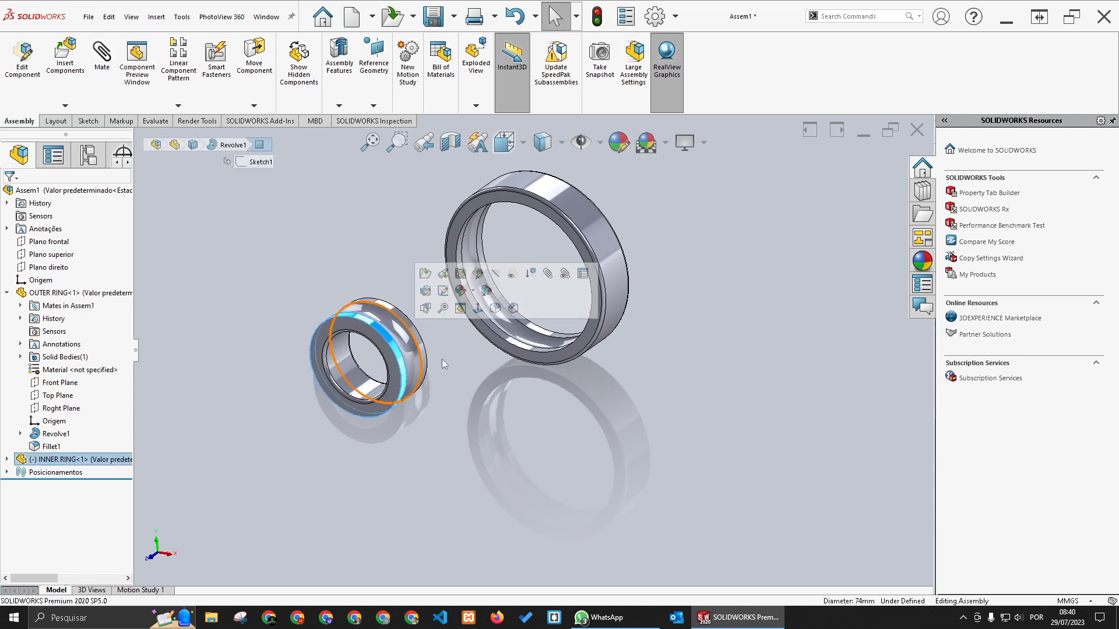
{"action": "left_click", "coordinate": [575, 213], "text": "ctrl"}
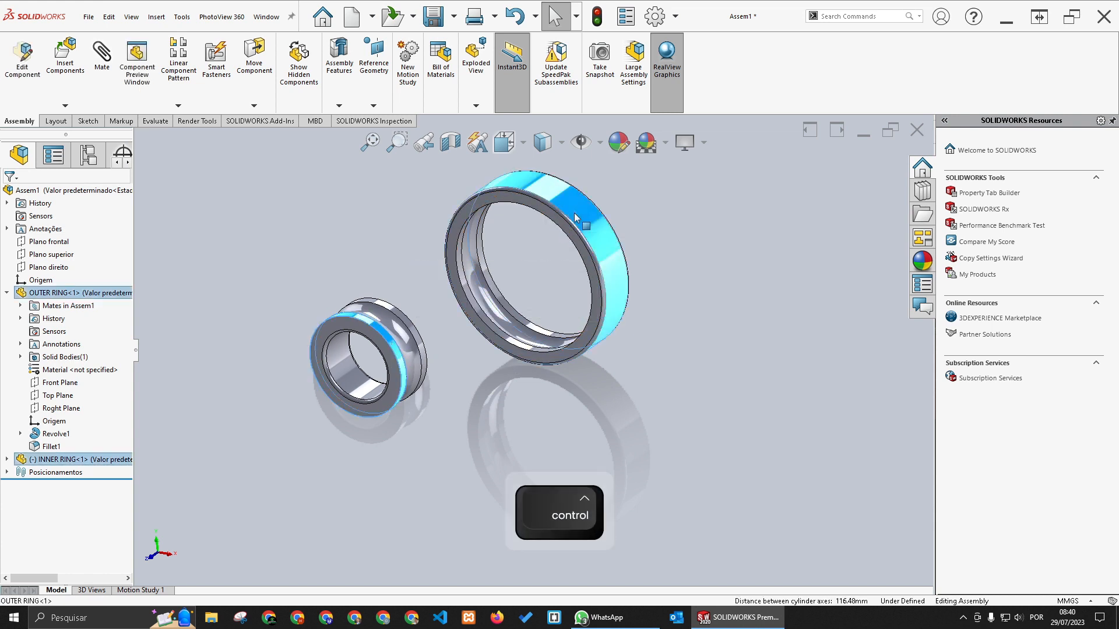
{"action": "left_click", "coordinate": [649, 203]}
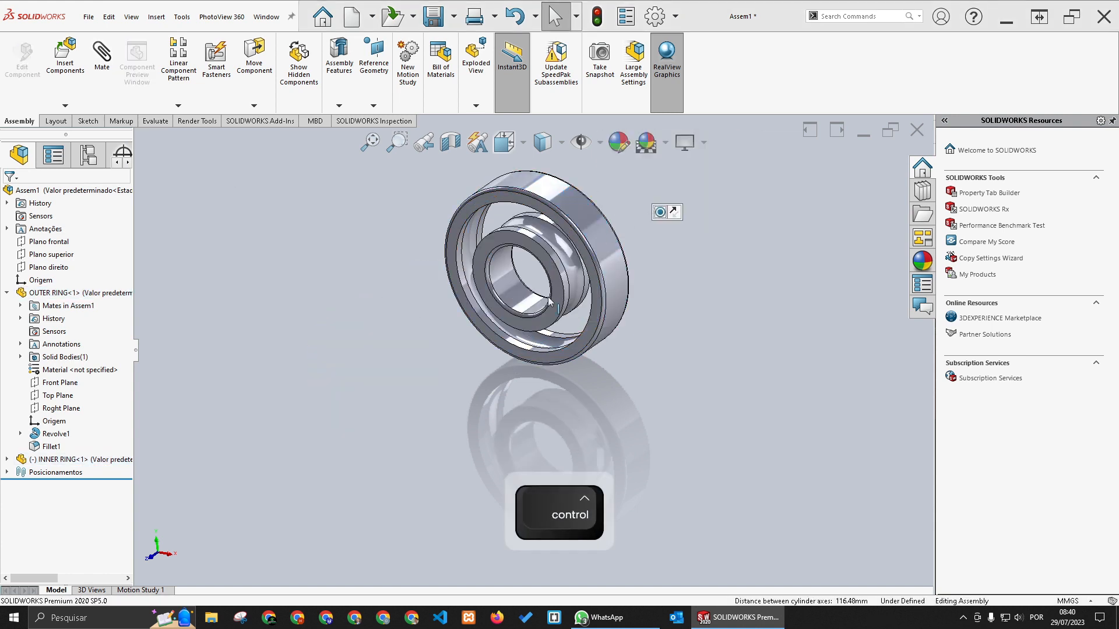
Add a coincident mate between the flat front faces of the inner ring and the outer ring
{"action": "scroll", "coordinate": [537, 245], "scroll_direction": "down", "scroll_amount": 5}
{"action": "left_click", "coordinate": [537, 244]}
{"action": "scroll", "coordinate": [537, 245], "scroll_direction": "up", "scroll_amount": 3}
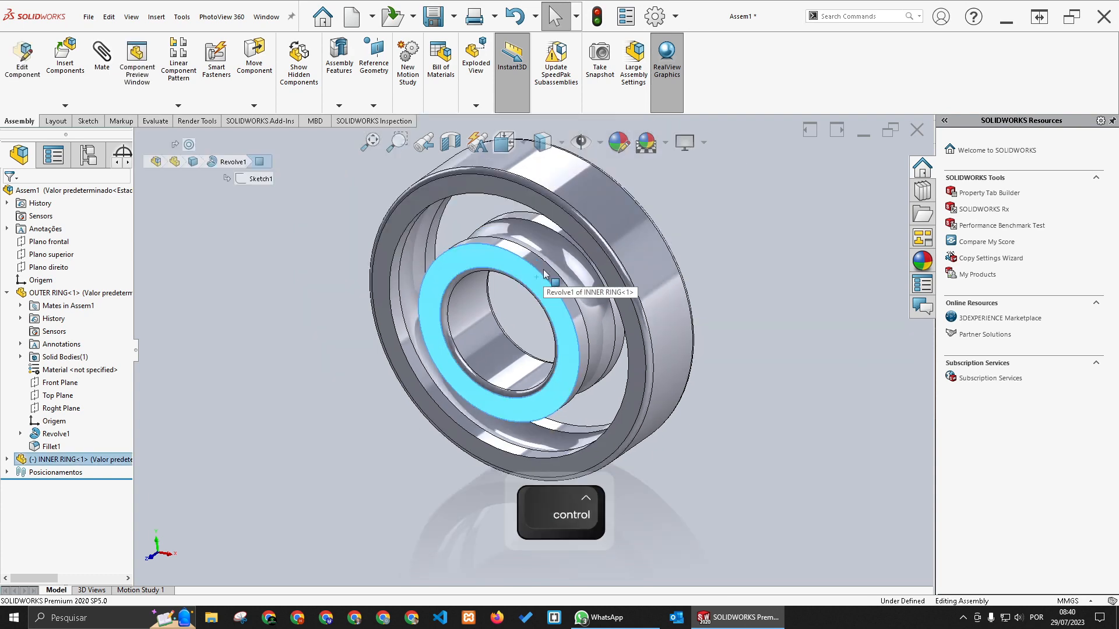
{"action": "left_click", "coordinate": [533, 204], "text": "ctrl"}
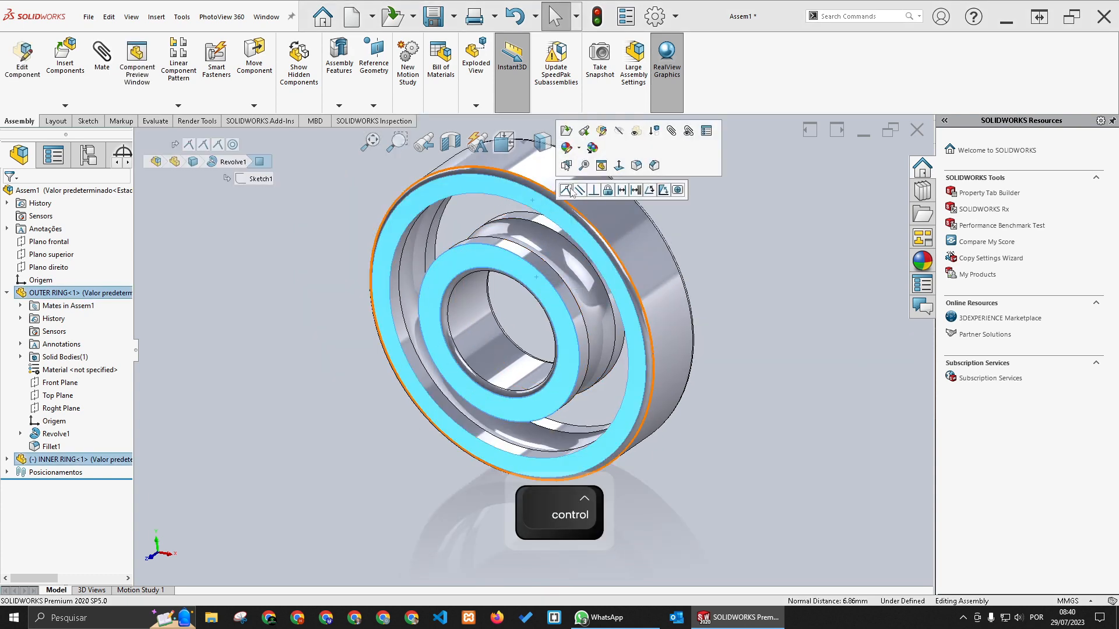
{"action": "left_click", "coordinate": [570, 193]}
{"action": "middle_click_drag", "start_coordinate": [525, 350], "coordinate": [532, 272]}
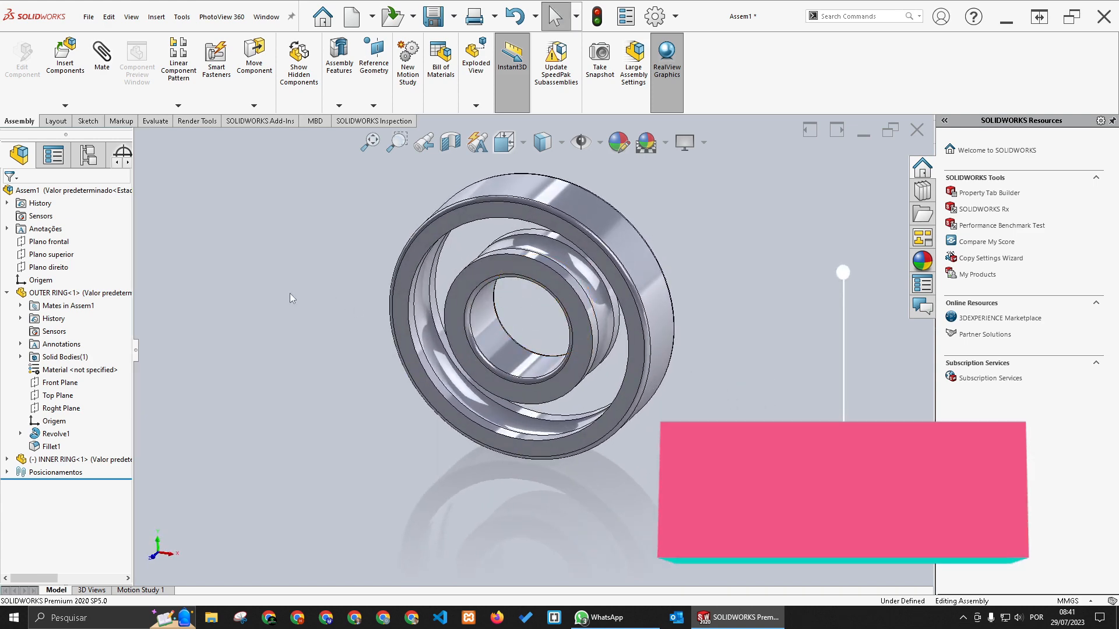
Insert one BALL part and place it in free space beside the rings
{"action": "left_click", "coordinate": [65, 55]}
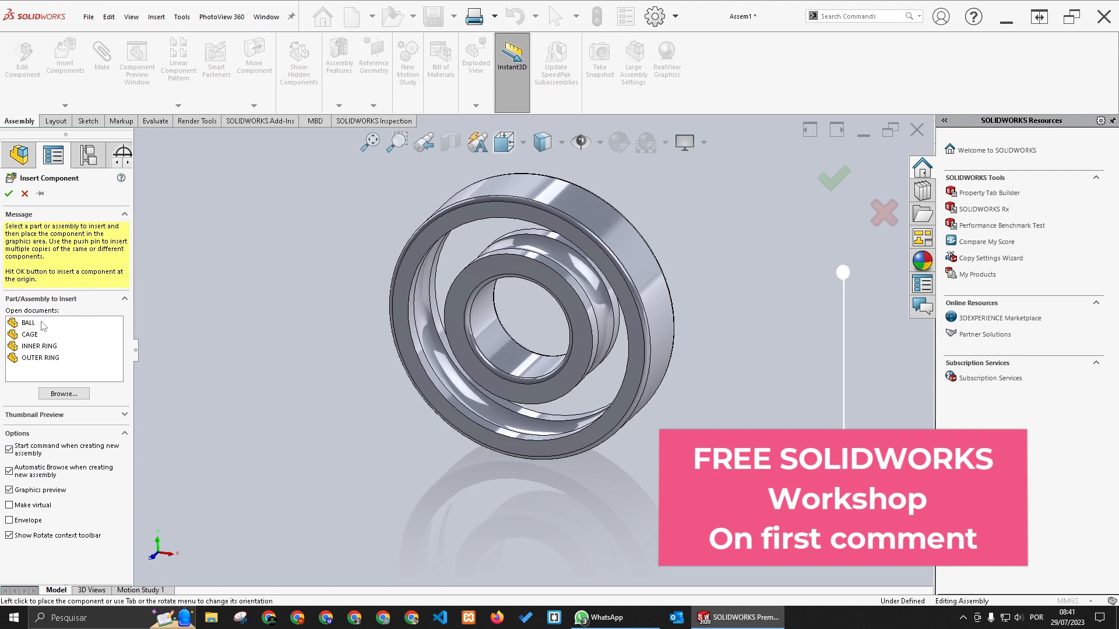
{"action": "left_click", "coordinate": [43, 325]}
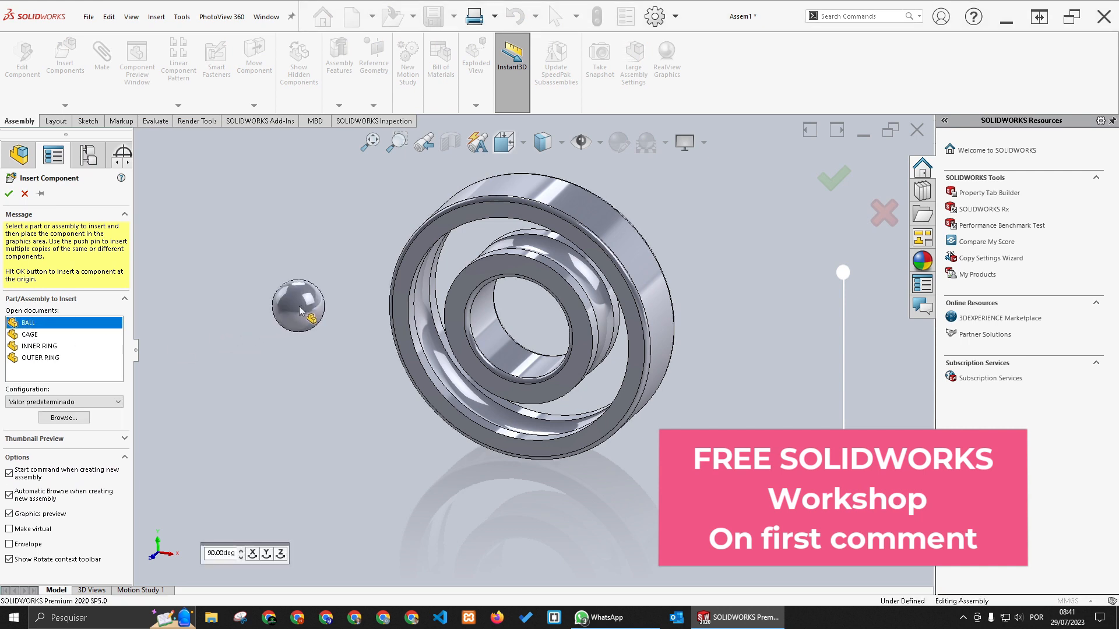
{"action": "left_click", "coordinate": [299, 309]}
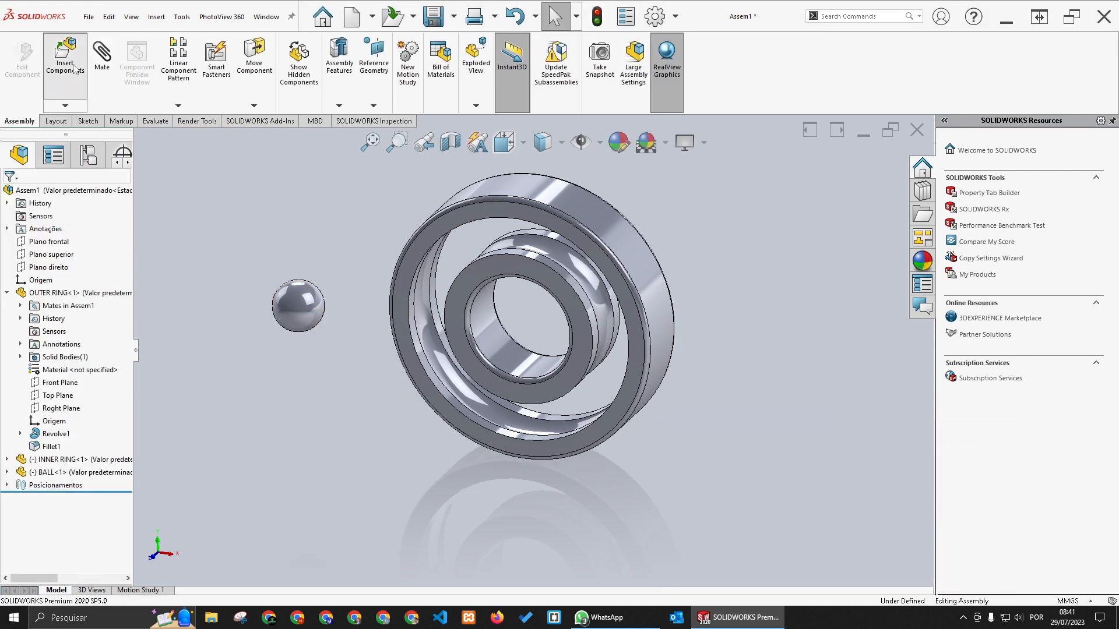
Insert two copies of the CAGE part and place them side by side next to the ball and rings
{"action": "left_click", "coordinate": [75, 69]}
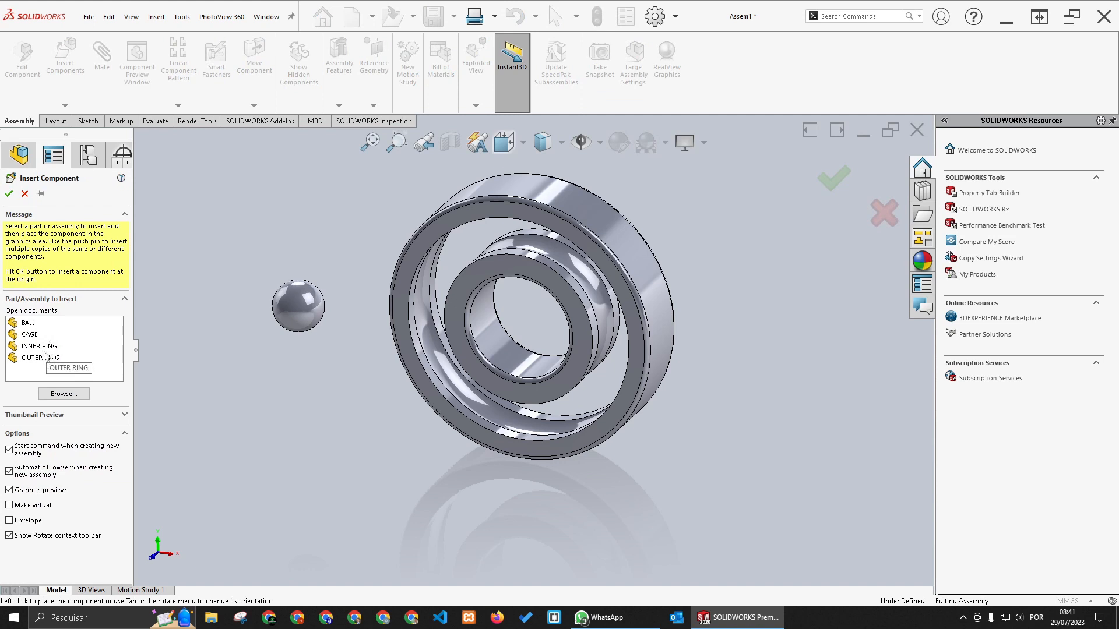
{"action": "left_click", "coordinate": [31, 336]}
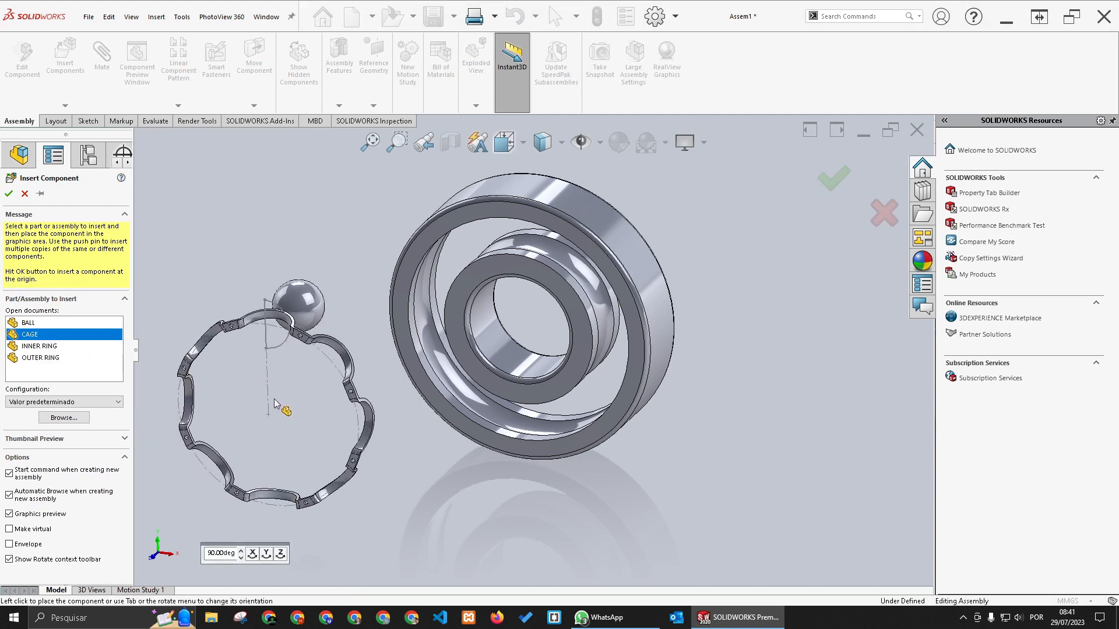
{"action": "left_click", "coordinate": [293, 395]}
{"action": "scroll", "coordinate": [295, 396], "scroll_direction": "up", "scroll_amount": 2}
{"action": "scroll", "coordinate": [344, 458], "scroll_direction": "down", "scroll_amount": 3}
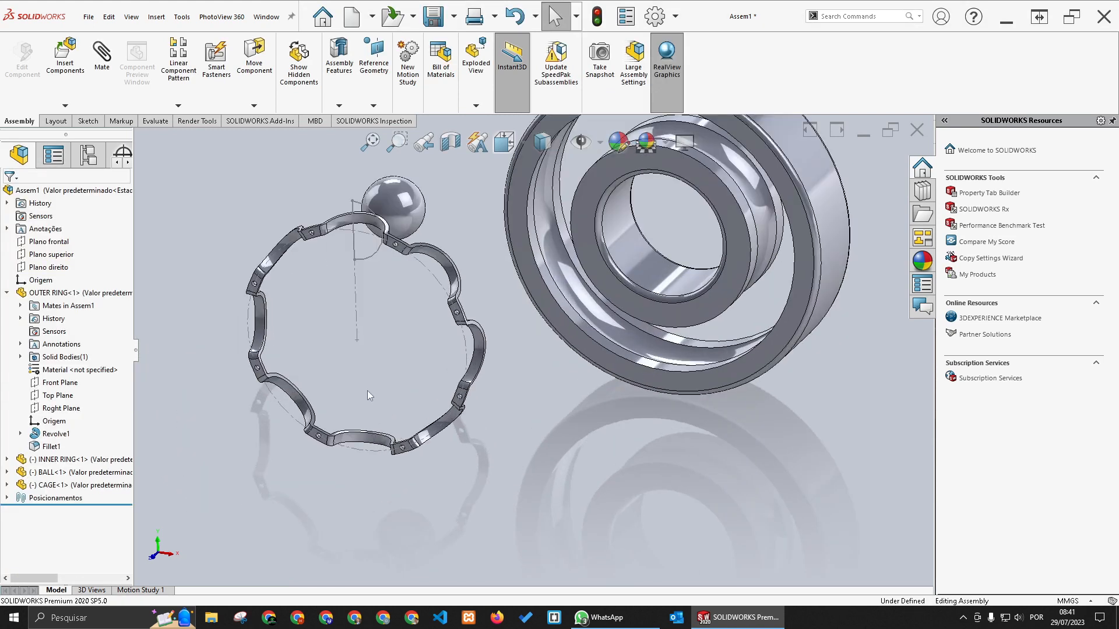
{"action": "left_click", "coordinate": [68, 68]}
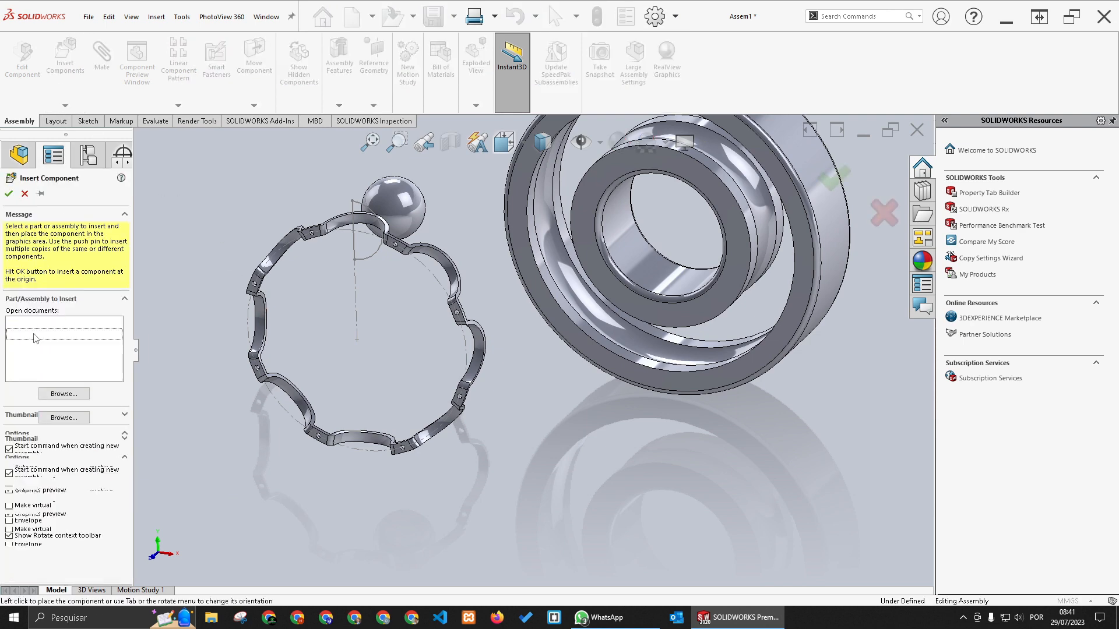
{"action": "left_click", "coordinate": [30, 335]}
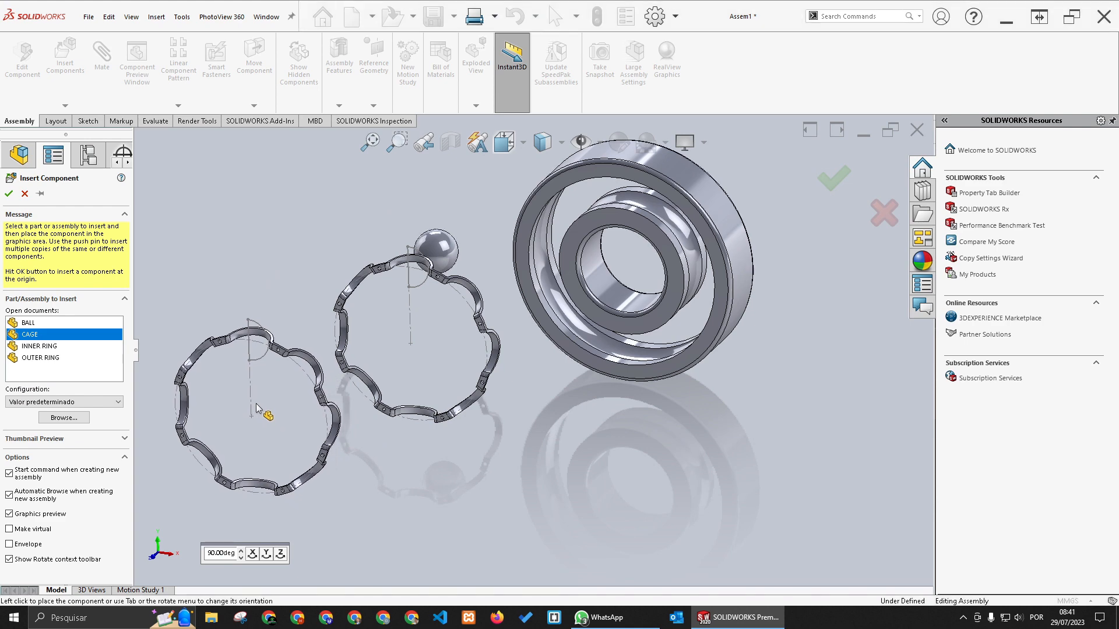
{"action": "left_click", "coordinate": [251, 398]}
{"action": "scroll", "coordinate": [233, 350], "scroll_direction": "down", "scroll_amount": 3}
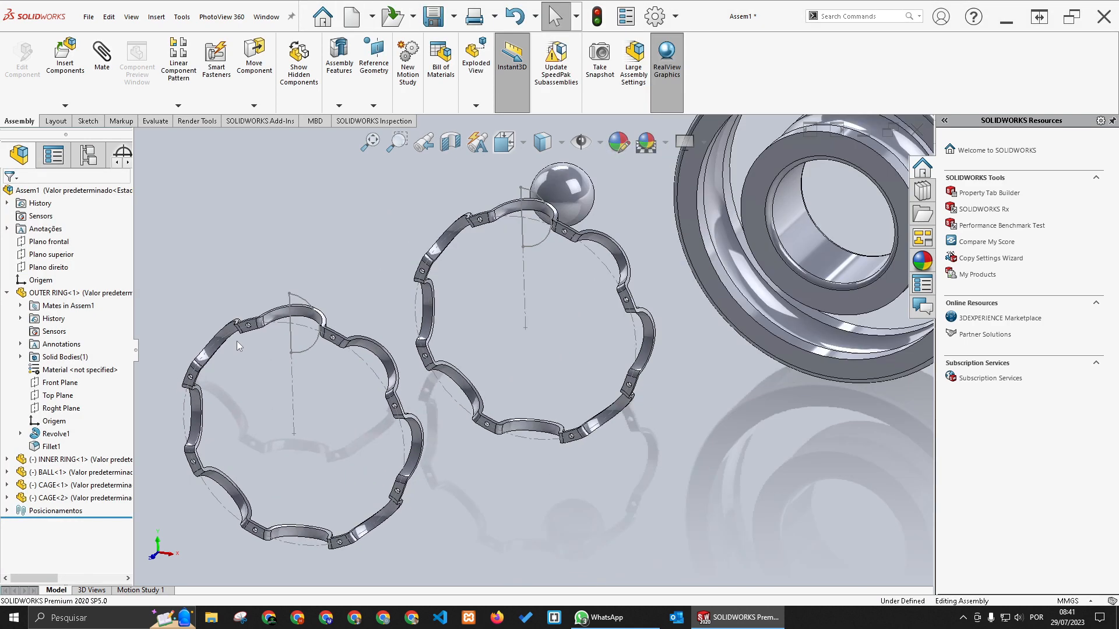
Rotate the second cage freely so that its ball notches curve the opposite way to those of the first cage
{"action": "left_click_drag", "start_coordinate": [228, 330], "coordinate": [419, 315]}
{"action": "right_click_drag", "start_coordinate": [417, 309], "coordinate": [443, 403]}
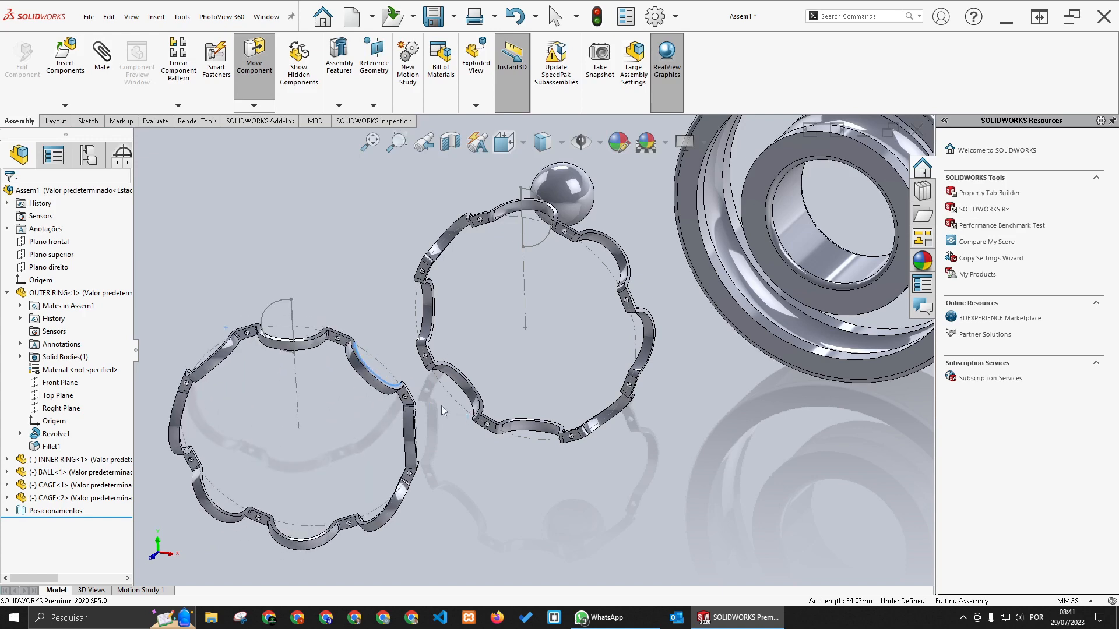
{"action": "scroll", "coordinate": [350, 361], "scroll_direction": "down", "scroll_amount": 2}
{"action": "left_click", "coordinate": [424, 343]}
{"action": "scroll", "coordinate": [428, 341], "scroll_direction": "up", "scroll_amount": 2}
{"action": "scroll", "coordinate": [551, 216], "scroll_direction": "down", "scroll_amount": 6}
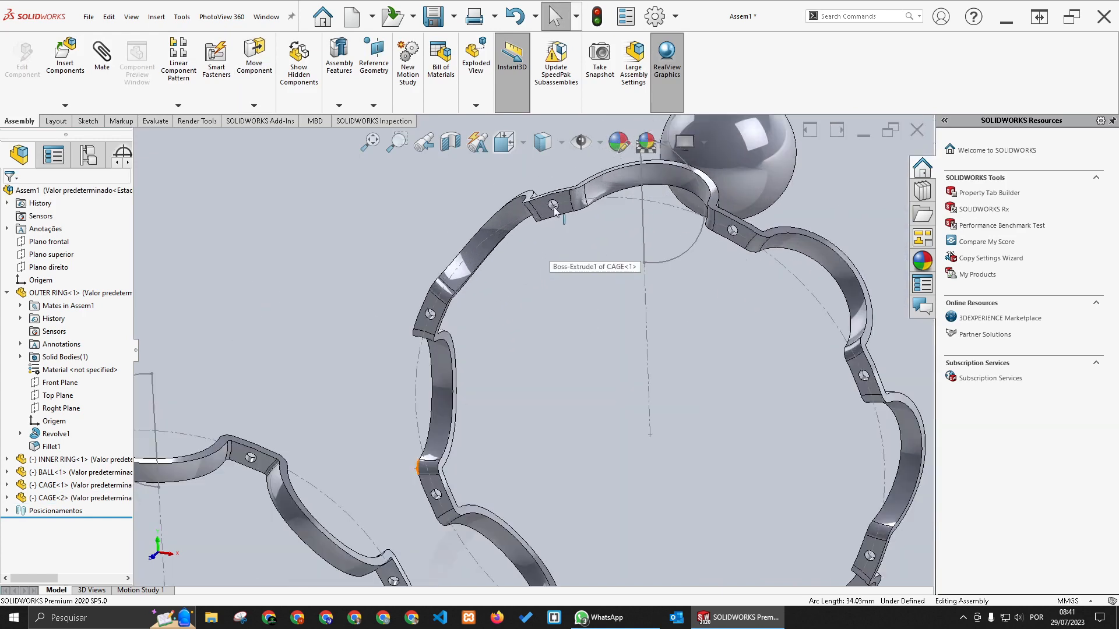
Add a coincident mate between the flat riveting-tab faces of the two cage halves
{"action": "left_click", "coordinate": [539, 217]}
{"action": "scroll", "coordinate": [525, 262], "scroll_direction": "up", "scroll_amount": 6}
{"action": "scroll", "coordinate": [454, 396], "scroll_direction": "down", "scroll_amount": 3}
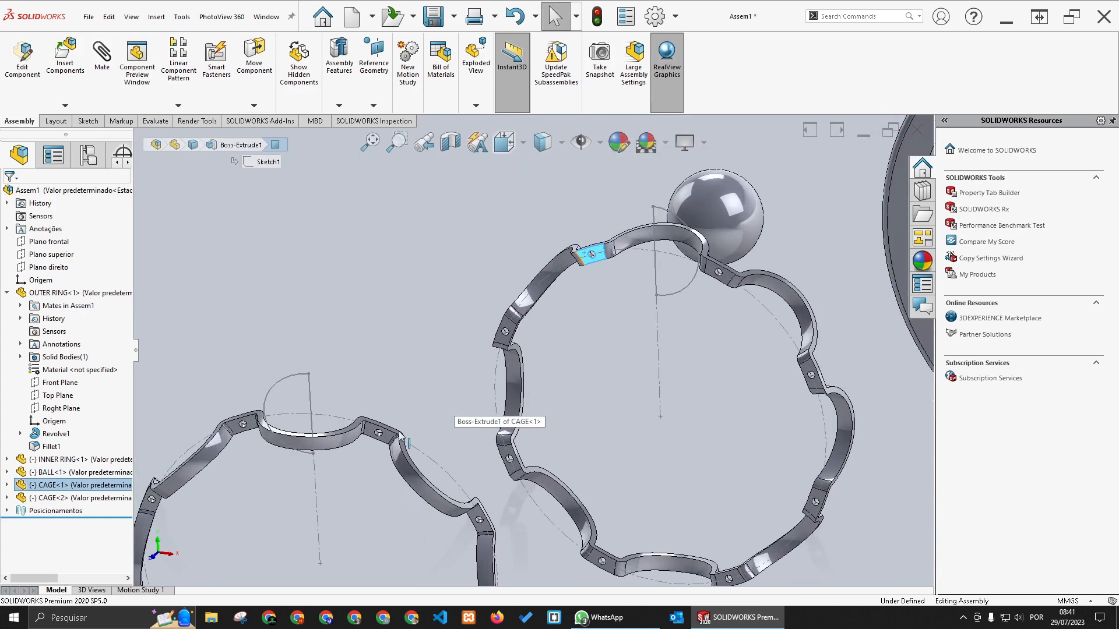
{"action": "middle_click_drag", "start_coordinate": [454, 396], "coordinate": [316, 523]}
{"action": "scroll", "coordinate": [385, 445], "scroll_direction": "down", "scroll_amount": 3}
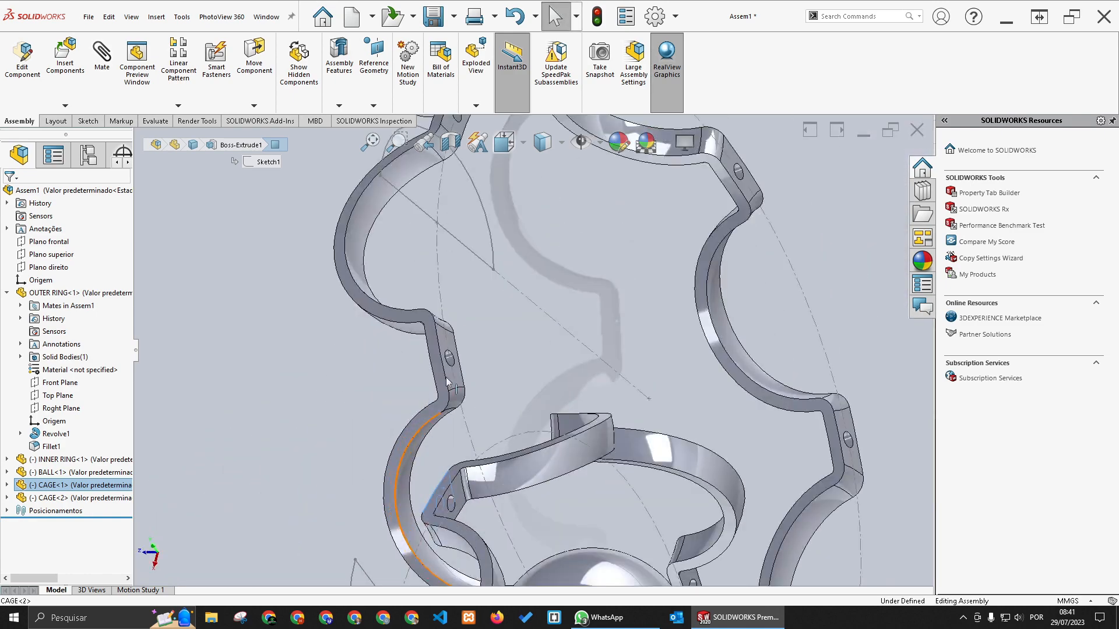
{"action": "scroll", "coordinate": [446, 355], "scroll_direction": "down", "scroll_amount": 3}
{"action": "left_click", "coordinate": [455, 315], "text": "ctrl"}
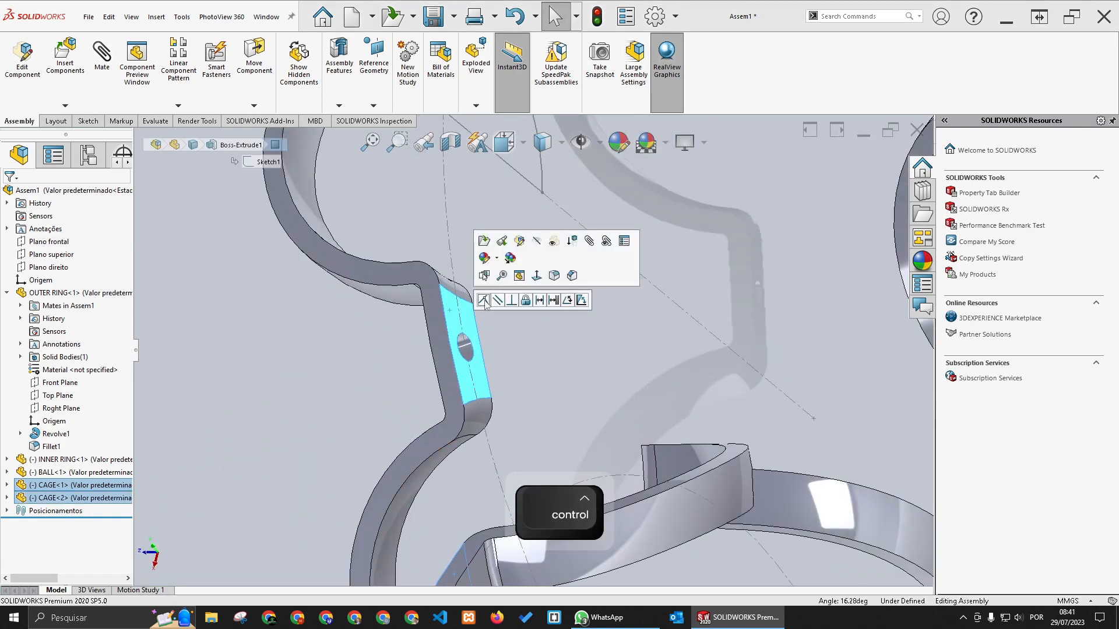
{"action": "left_click", "coordinate": [484, 302]}
Add a concentric mate between the pitch circles of the two cage halves so their ball pockets line up
{"action": "scroll", "coordinate": [448, 332], "scroll_direction": "up", "scroll_amount": 7}
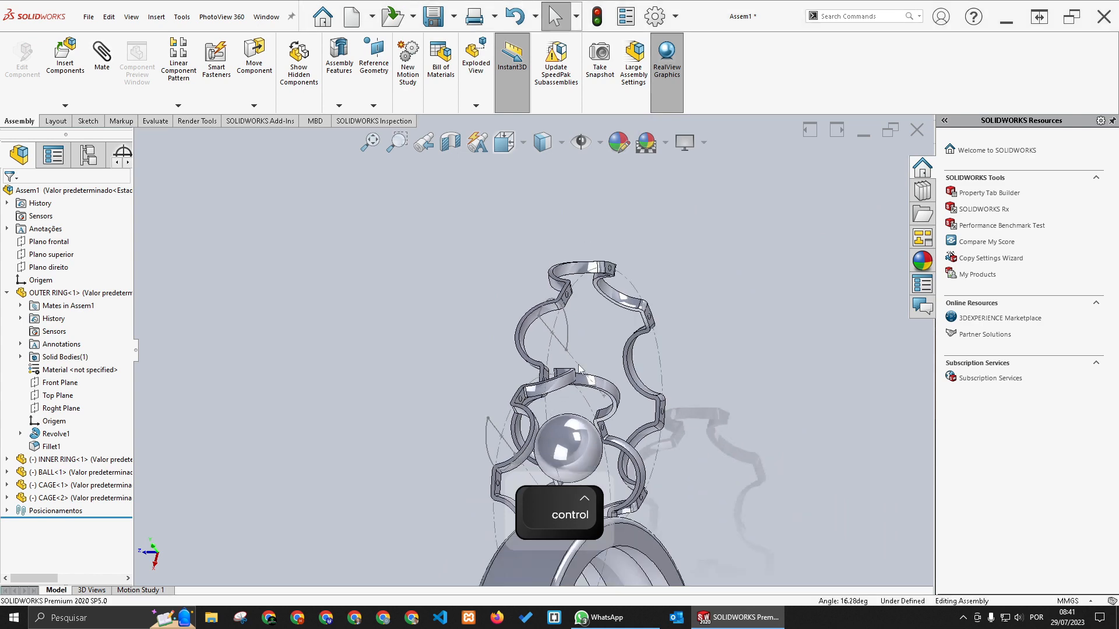
{"action": "middle_click_drag", "start_coordinate": [574, 374], "coordinate": [549, 466]}
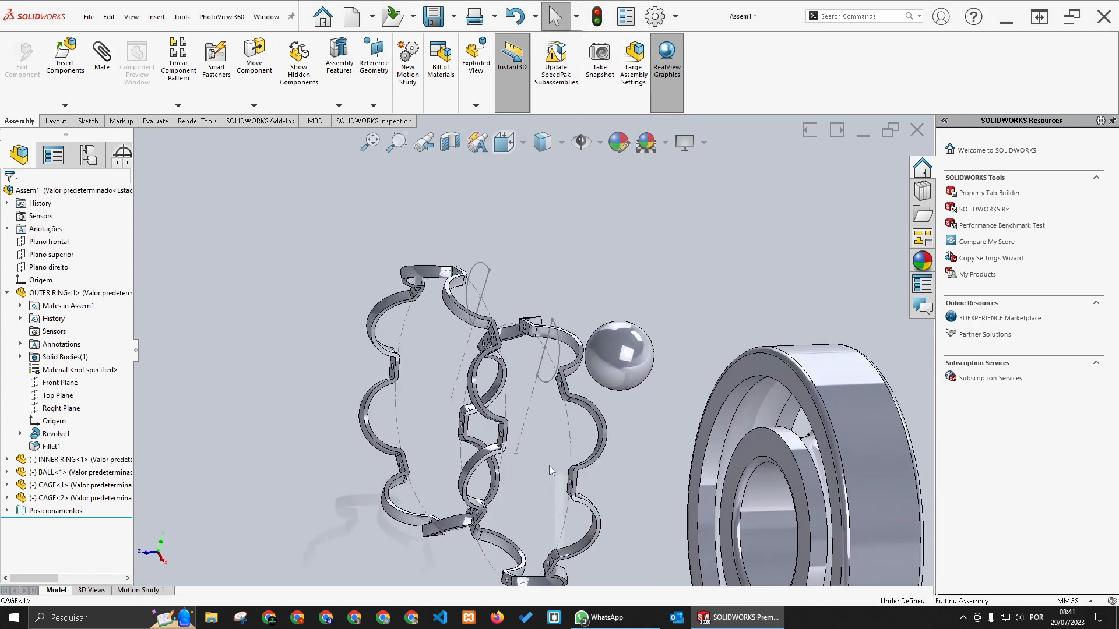
{"action": "left_click", "coordinate": [572, 433]}
{"action": "left_click", "coordinate": [494, 304], "text": "ctrl"}
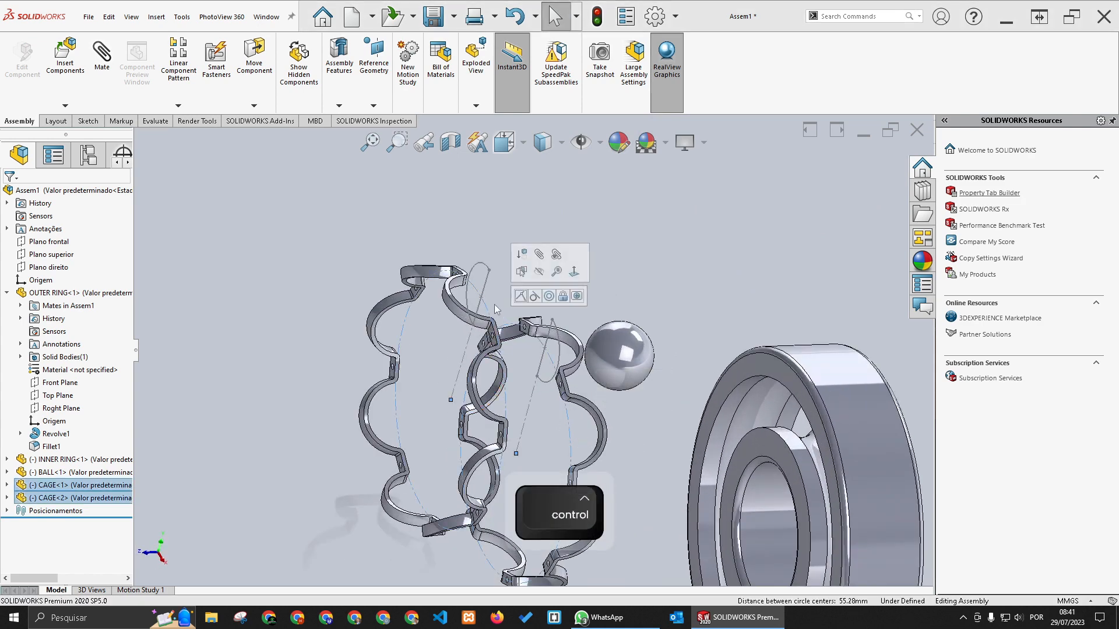
{"action": "left_click", "coordinate": [549, 297]}
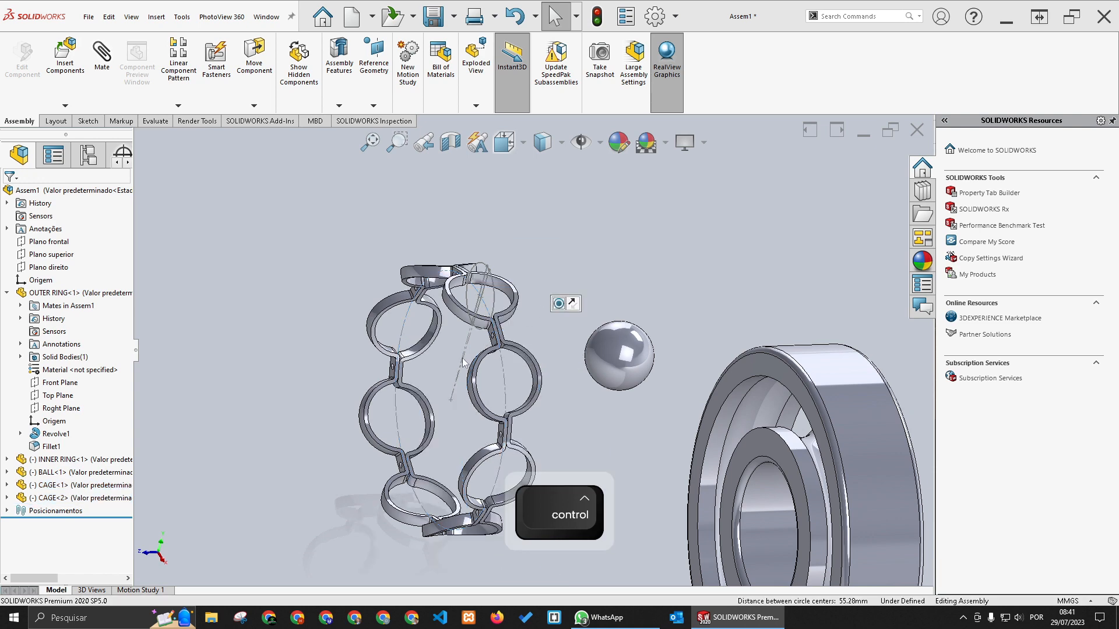
Add a concentric mate between the cage's pitch circle and the outer cylindrical face of the outer ring
{"action": "scroll", "coordinate": [464, 363], "scroll_direction": "up", "scroll_amount": 2}
{"action": "middle_click_drag", "start_coordinate": [505, 428], "coordinate": [550, 495]}
{"action": "scroll", "coordinate": [511, 421], "scroll_direction": "down", "scroll_amount": 2}
{"action": "left_click", "coordinate": [496, 348]}
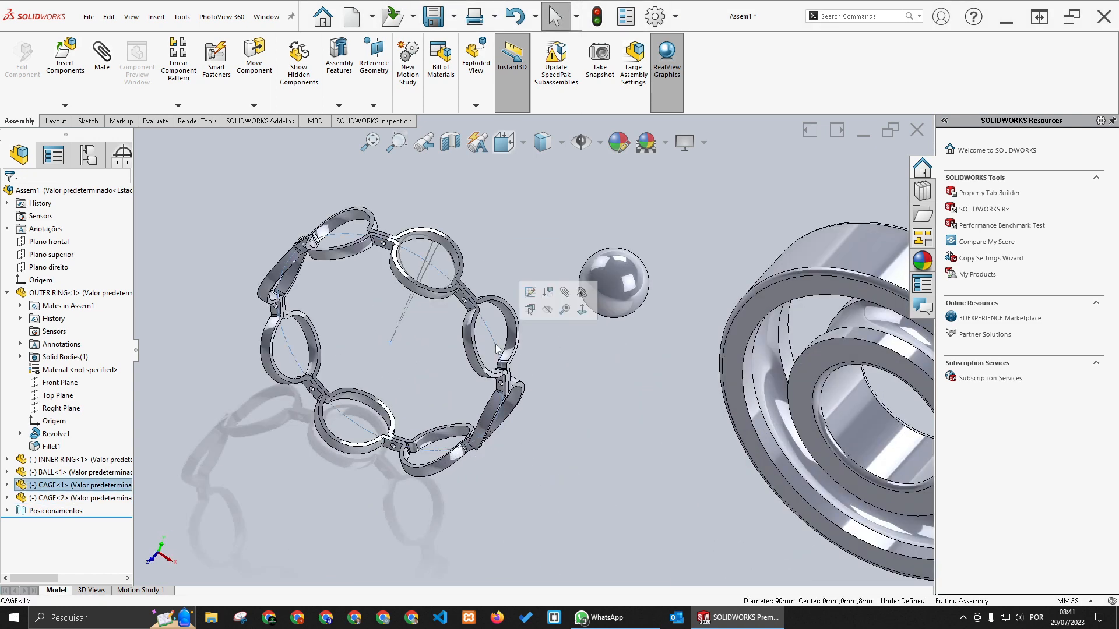
{"action": "scroll", "coordinate": [525, 326], "scroll_direction": "up", "scroll_amount": 3}
{"action": "scroll", "coordinate": [641, 303], "scroll_direction": "down", "scroll_amount": 2}
{"action": "left_click", "coordinate": [666, 295], "text": "ctrl"}
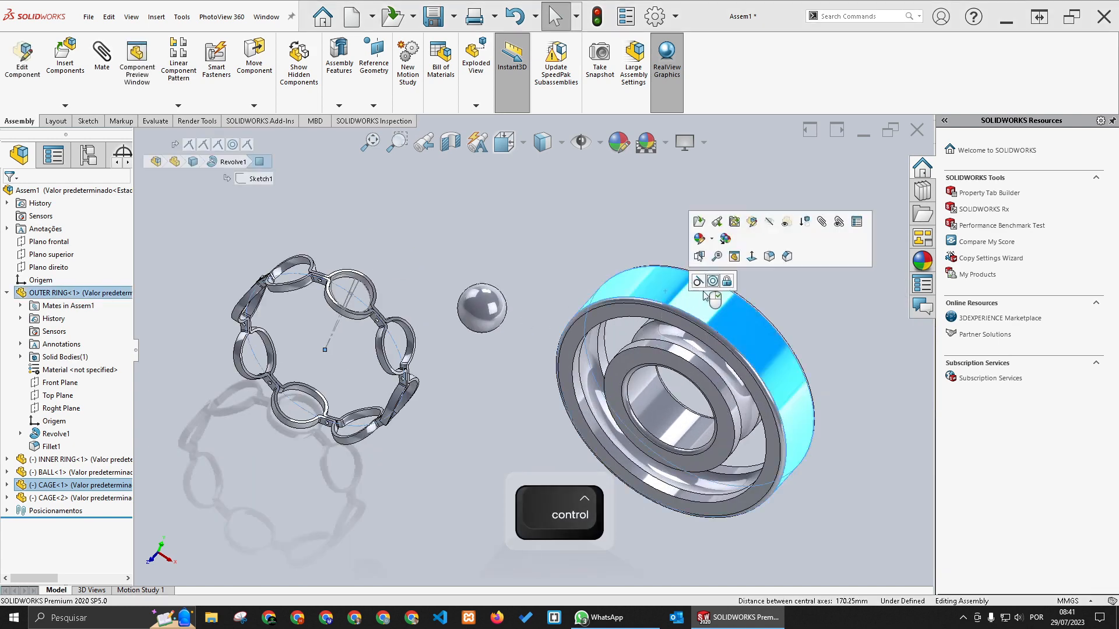
{"action": "left_click", "coordinate": [713, 282]}
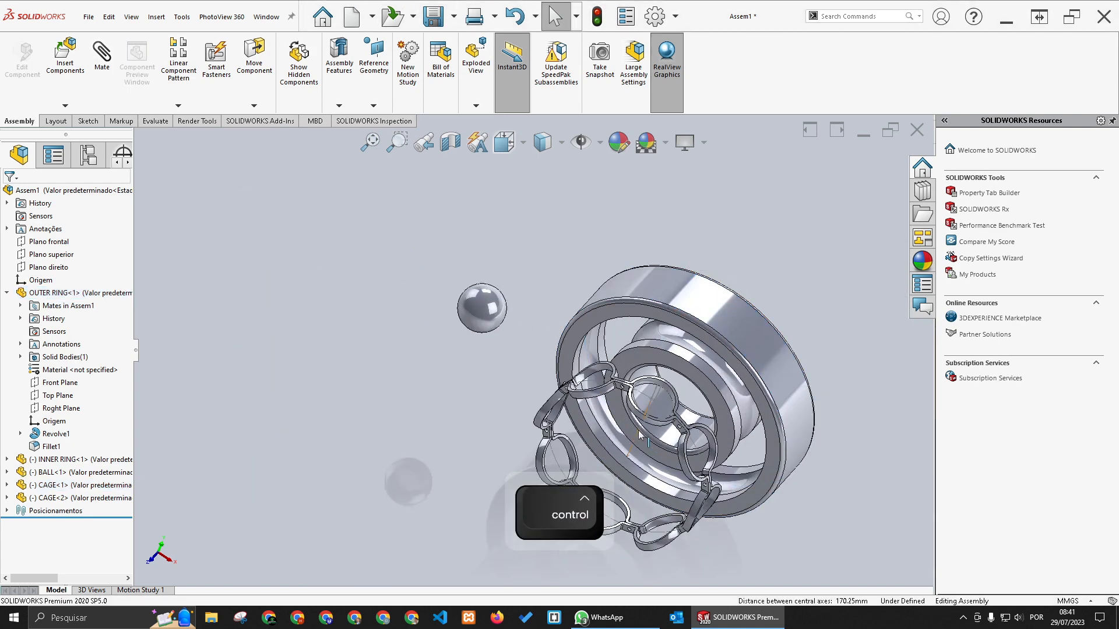
Add a concentric mate between the ball's surface and the inner face of one cage pocket
{"action": "scroll", "coordinate": [652, 436], "scroll_direction": "down", "scroll_amount": 3}
{"action": "middle_click_drag", "start_coordinate": [516, 407], "coordinate": [451, 403]}
{"action": "scroll", "coordinate": [279, 236], "scroll_direction": "down", "scroll_amount": 2}
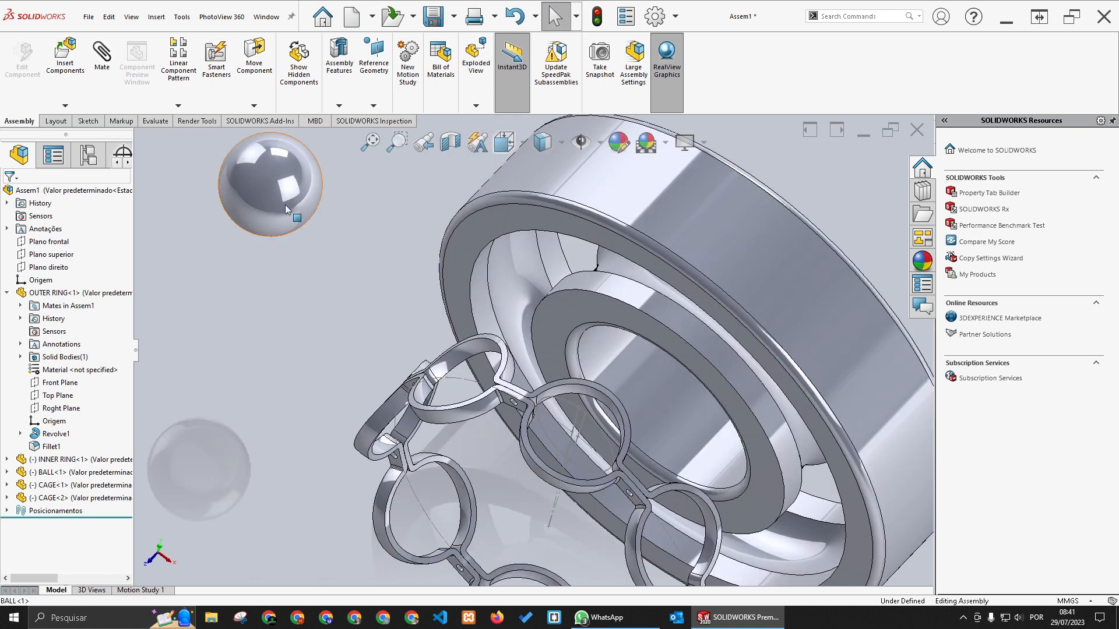
{"action": "left_click", "coordinate": [285, 205]}
{"action": "left_click", "coordinate": [466, 352], "text": "ctrl"}
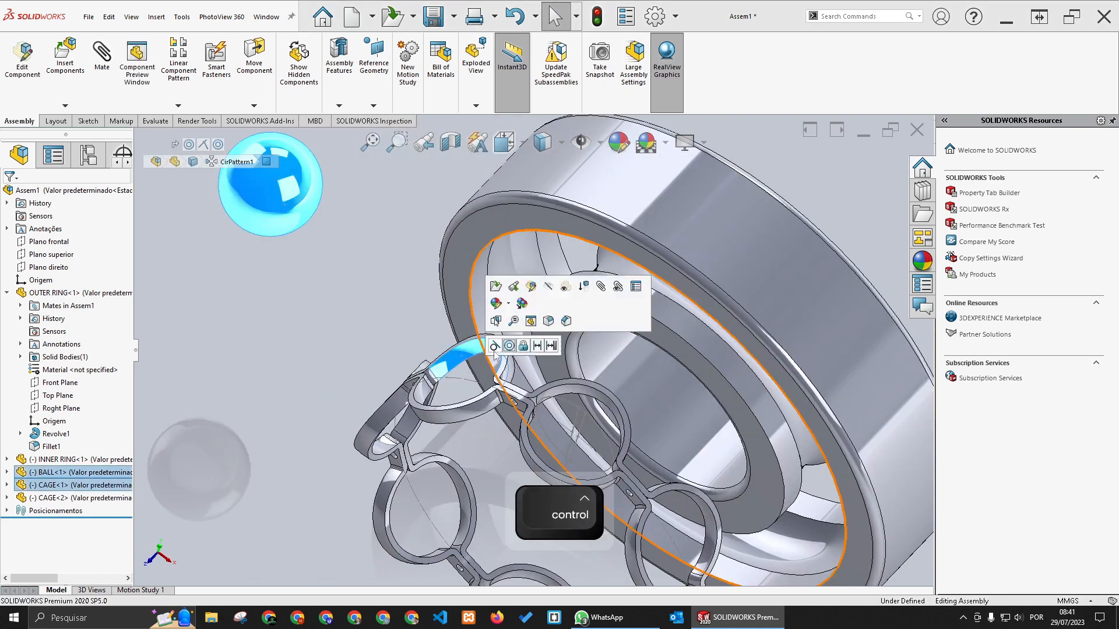
{"action": "left_click", "coordinate": [510, 346]}
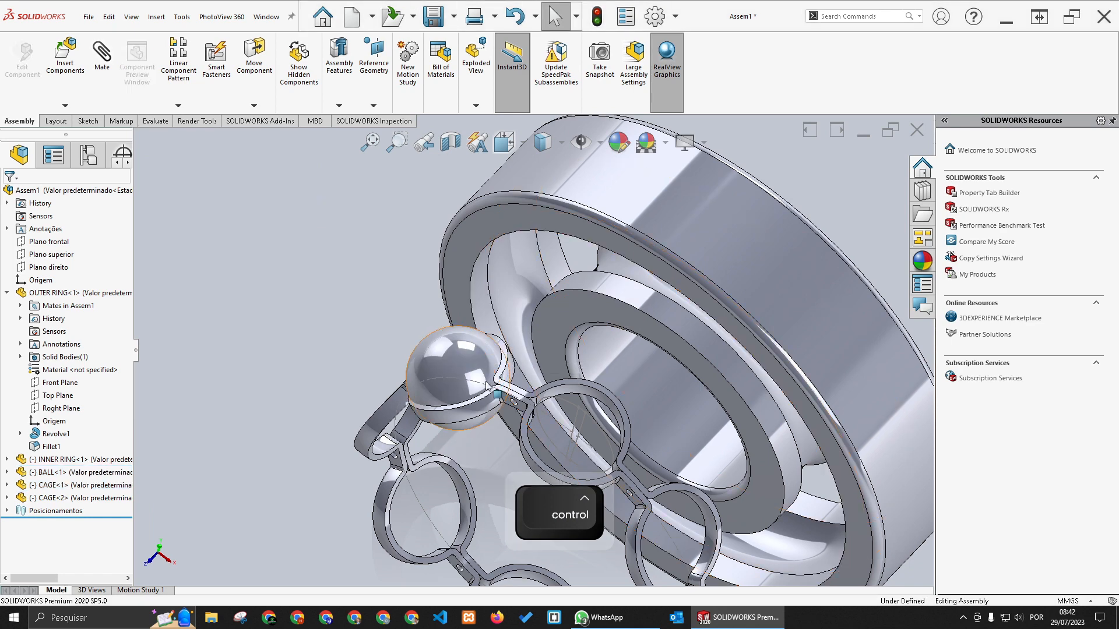
{"action": "scroll", "coordinate": [489, 401], "scroll_direction": "up", "scroll_amount": 6}
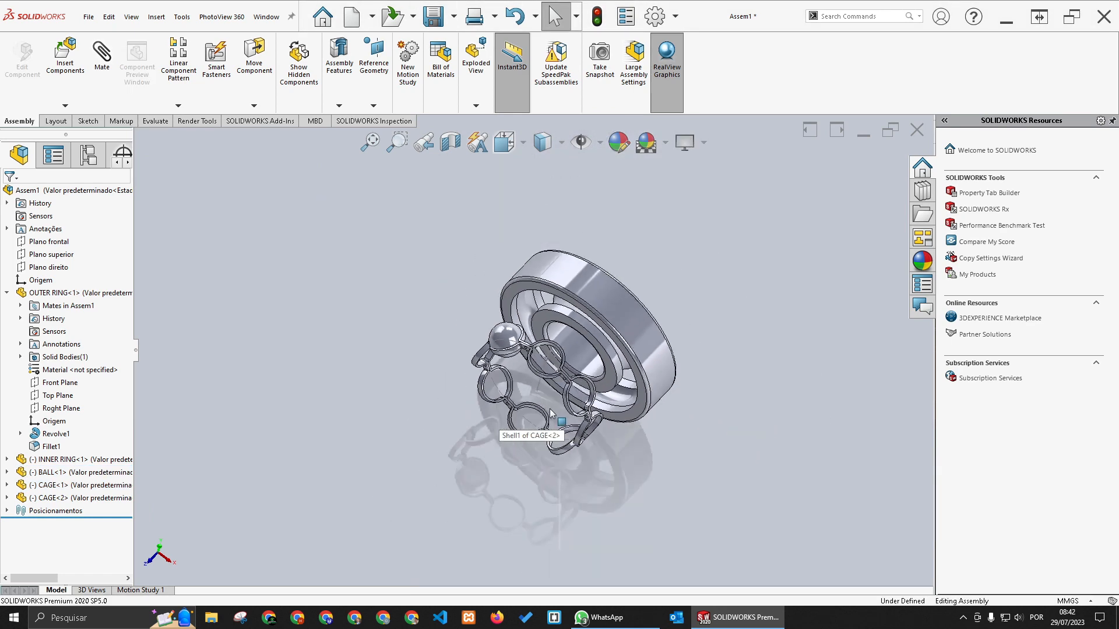
{"action": "scroll", "coordinate": [522, 341], "scroll_direction": "down", "scroll_amount": 2}
{"action": "left_click", "coordinate": [460, 257]}
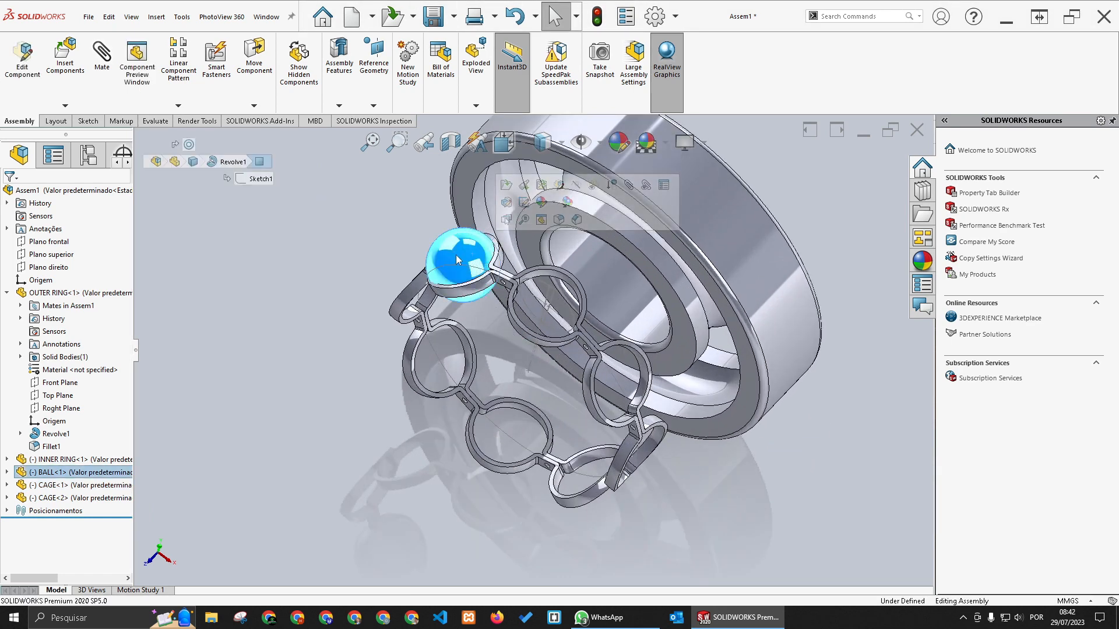
{"action": "left_click", "coordinate": [177, 106]}
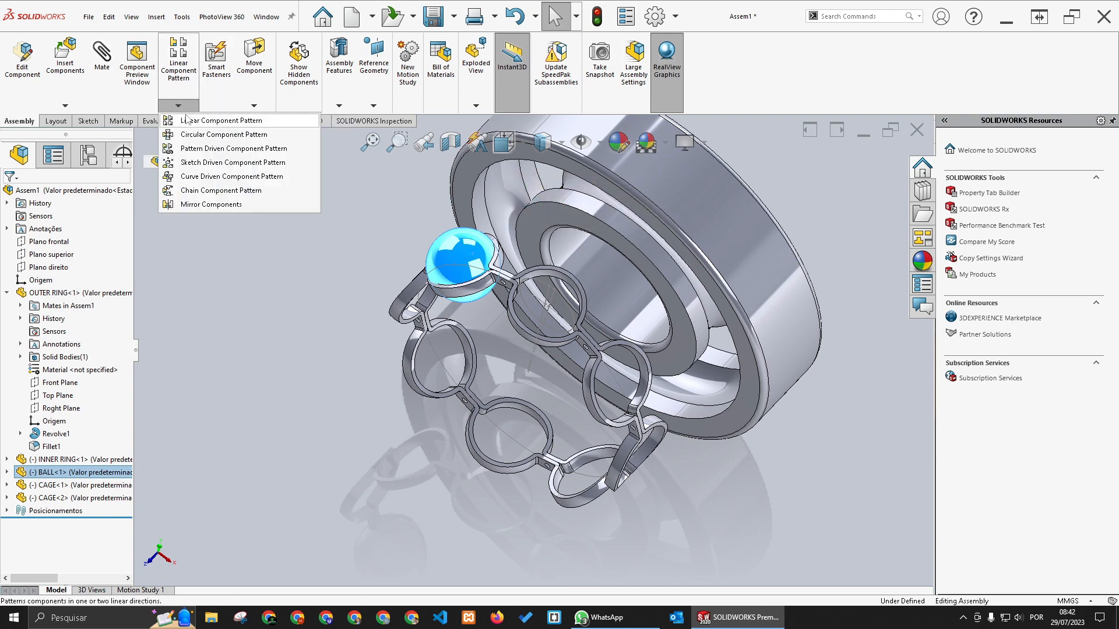
{"action": "left_click", "coordinate": [191, 135]}
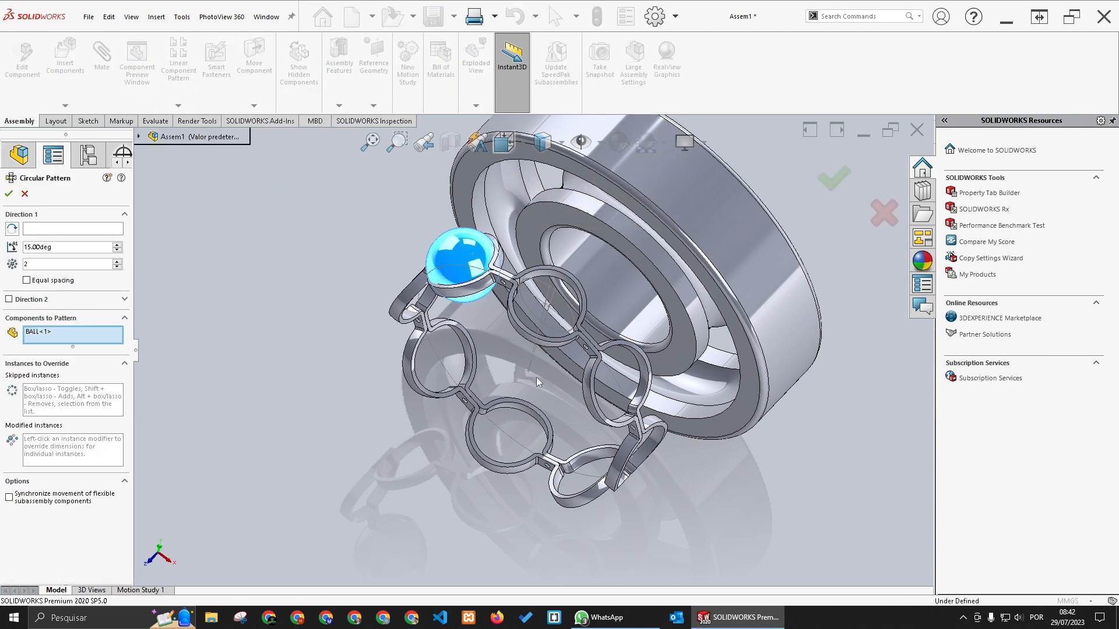
{"action": "scroll", "coordinate": [537, 377], "scroll_direction": "down", "scroll_amount": 2}
{"action": "middle_click_drag", "start_coordinate": [523, 370], "coordinate": [484, 391]}
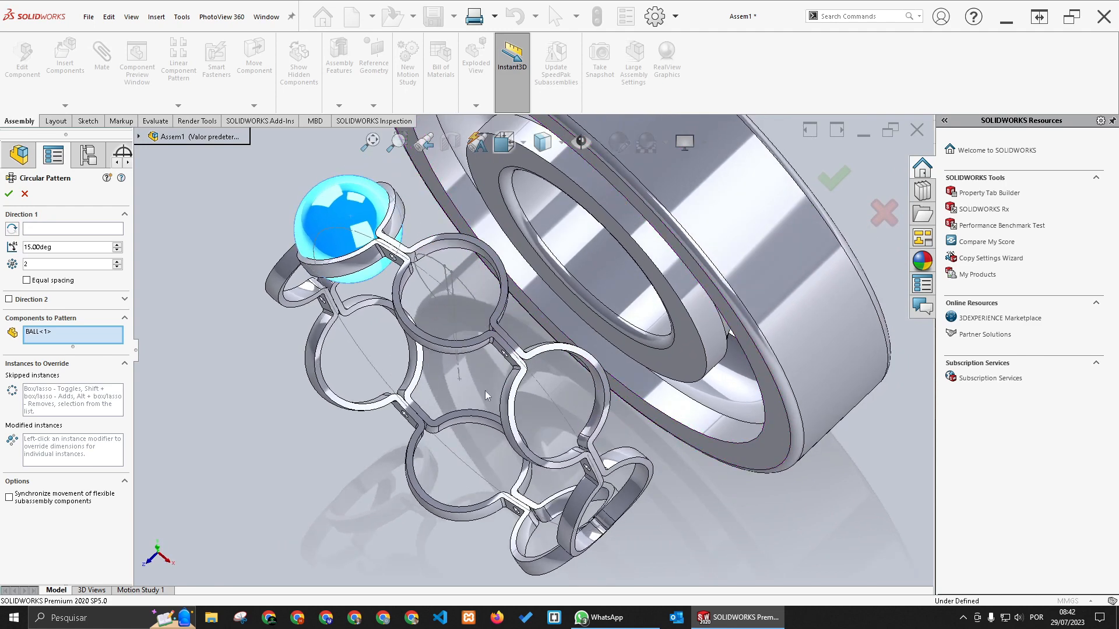
{"action": "scroll", "coordinate": [484, 390], "scroll_direction": "down", "scroll_amount": 1}
{"action": "key", "text": "Escape"}
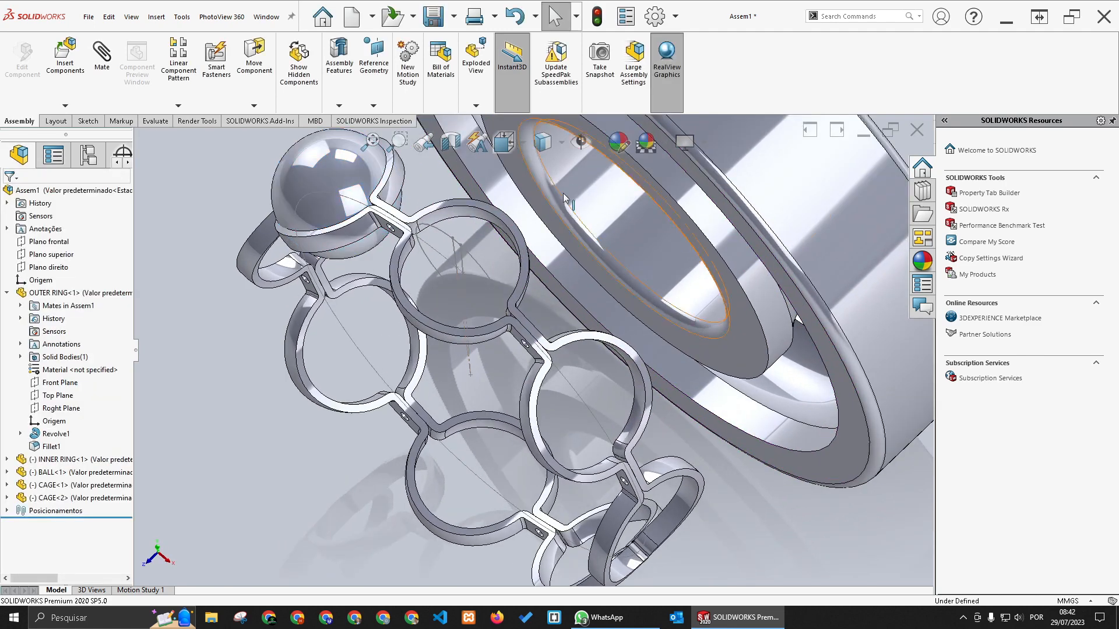
Show the temporary axes and start a circular component pattern of the ball about the cage's central axis
{"action": "left_click", "coordinate": [602, 148]}
{"action": "left_click", "coordinate": [610, 198]}
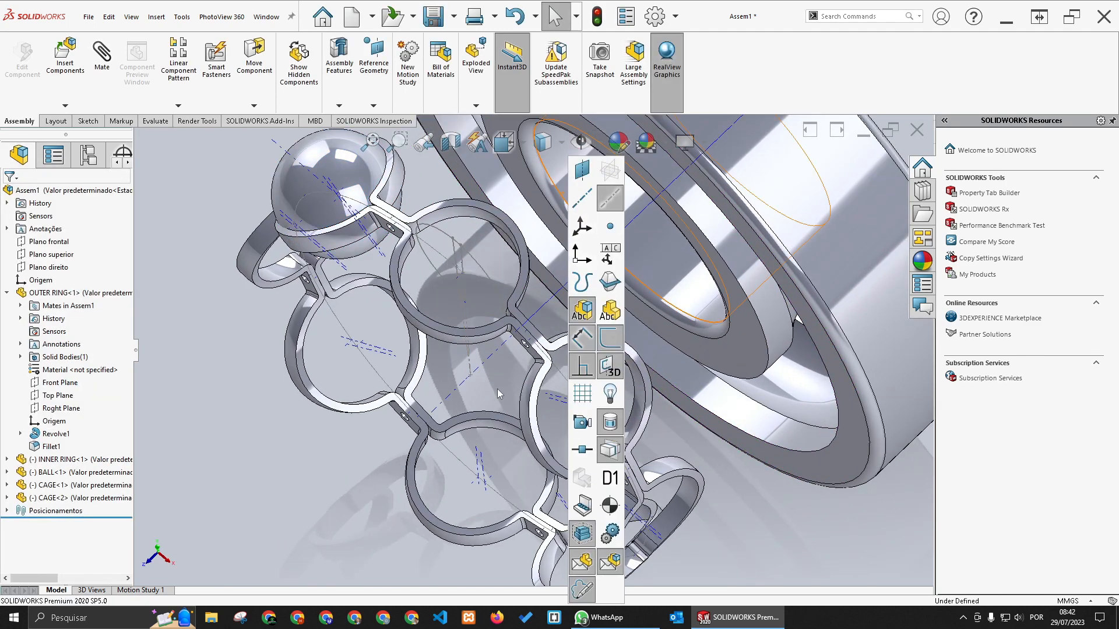
{"action": "left_click", "coordinate": [367, 186]}
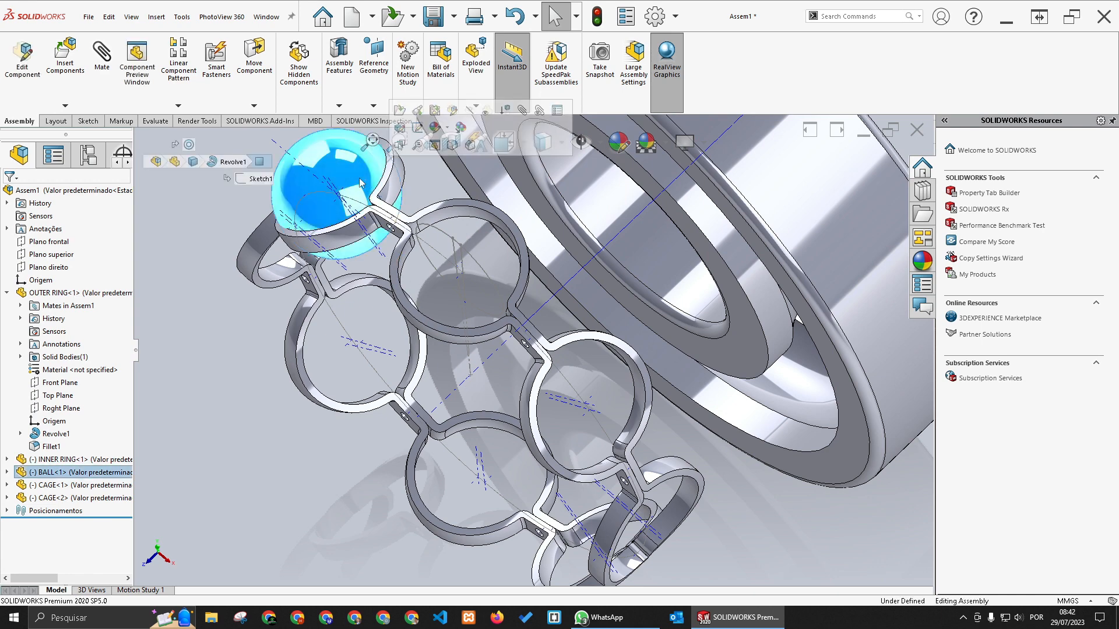
{"action": "left_click", "coordinate": [184, 105]}
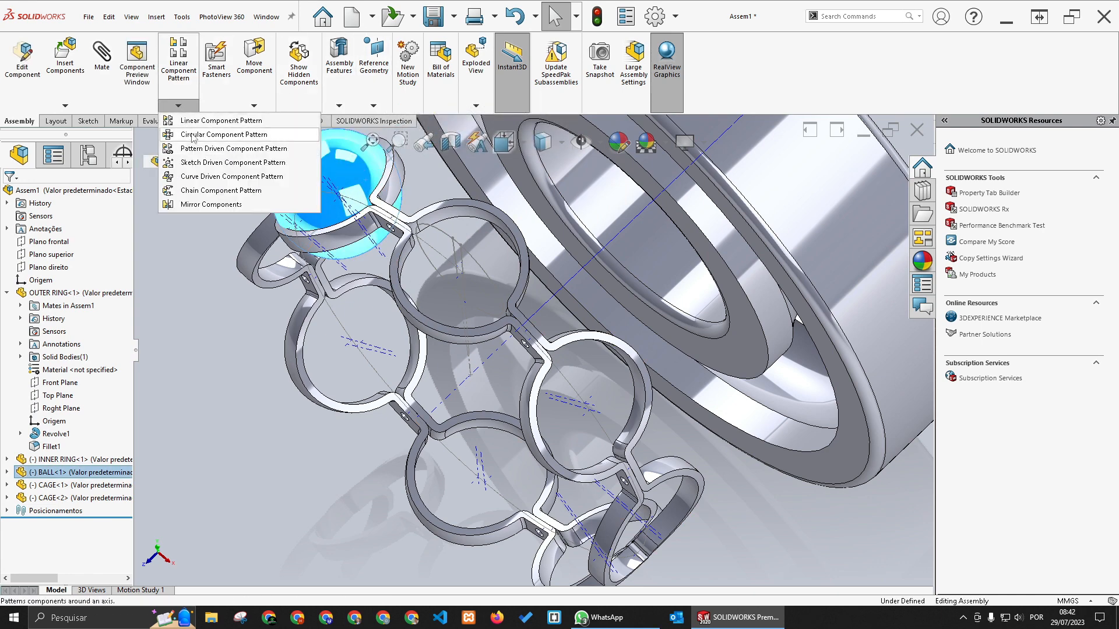
{"action": "left_click", "coordinate": [192, 134]}
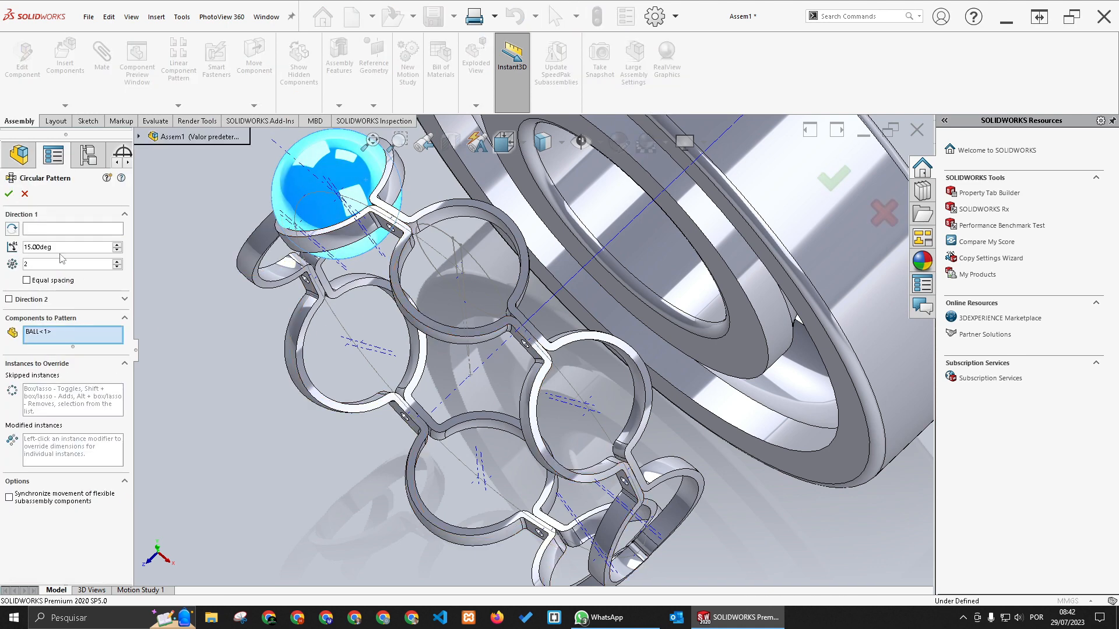
{"action": "left_click", "coordinate": [59, 229]}
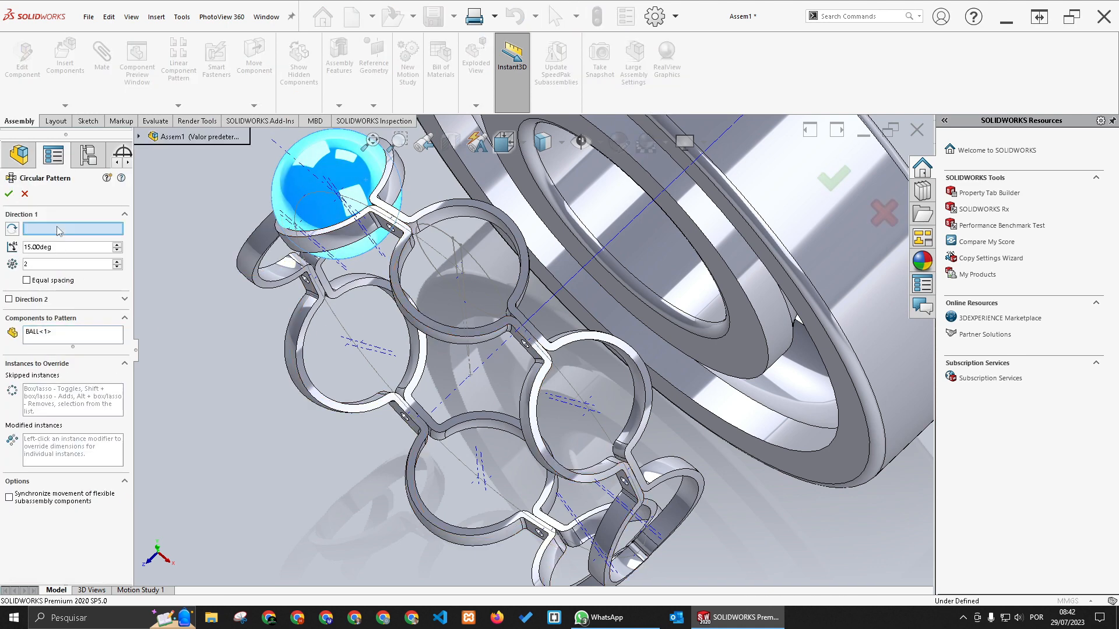
{"action": "left_click", "coordinate": [477, 375]}
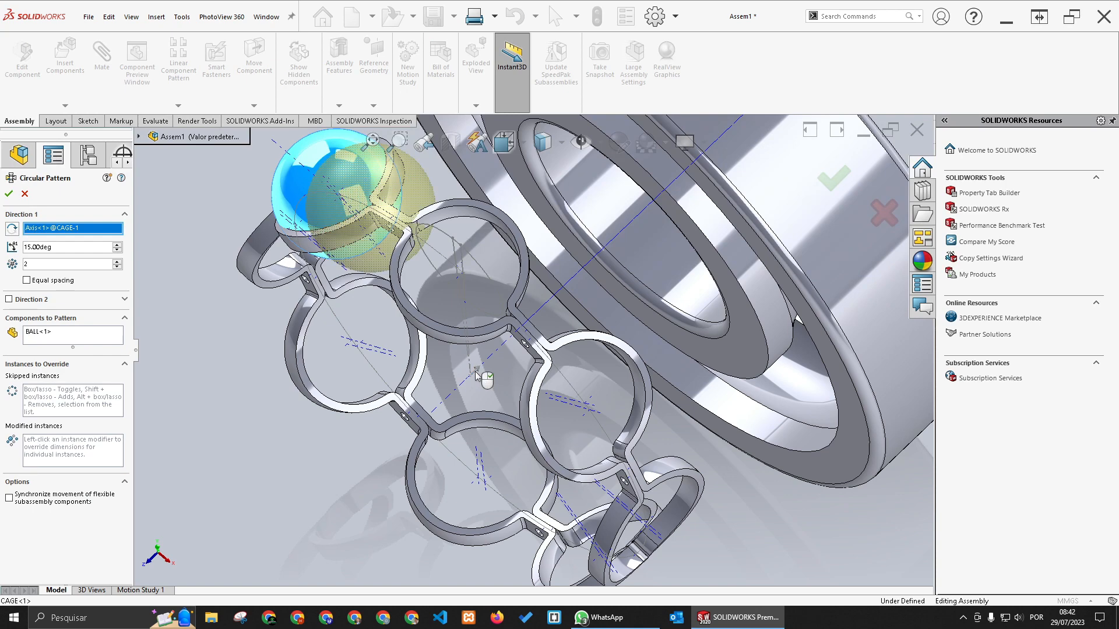
Set the ball pattern to 8 equally spaced instances over 360 degrees and create it
{"action": "type", "text": "8"}
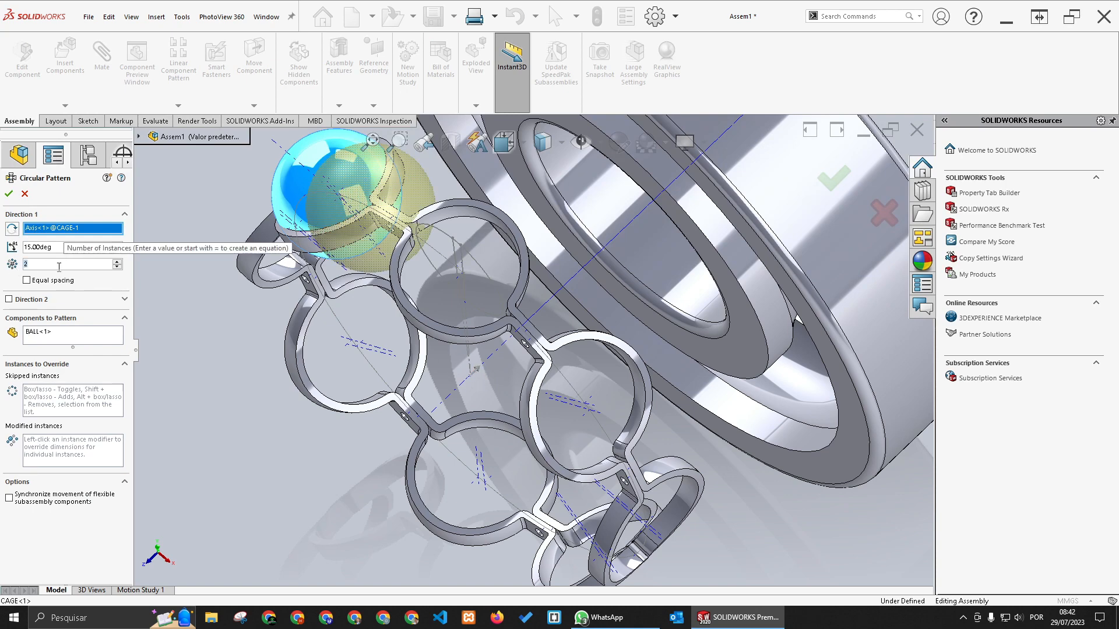
{"action": "left_click", "coordinate": [27, 280]}
{"action": "scroll", "coordinate": [276, 326], "scroll_direction": "up", "scroll_amount": 3}
{"action": "middle_click_drag", "start_coordinate": [499, 410], "coordinate": [574, 299]}
{"action": "scroll", "coordinate": [574, 299], "scroll_direction": "up", "scroll_amount": 2}
{"action": "scroll", "coordinate": [608, 218], "scroll_direction": "down", "scroll_amount": 1}
{"action": "scroll", "coordinate": [600, 211], "scroll_direction": "up", "scroll_amount": 1}
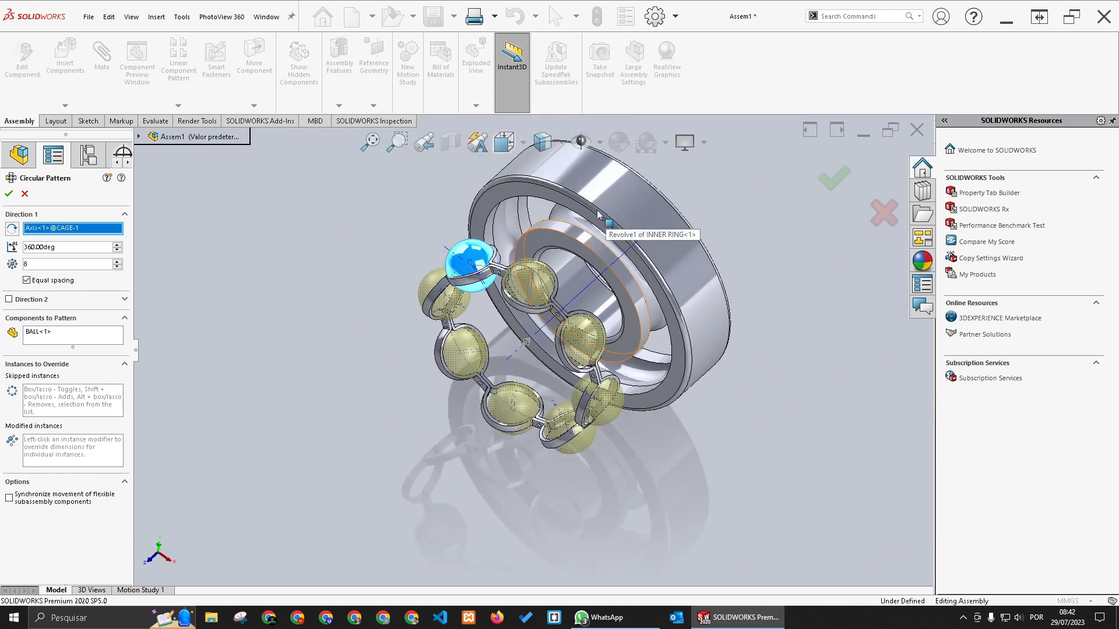
{"action": "left_click", "coordinate": [844, 183]}
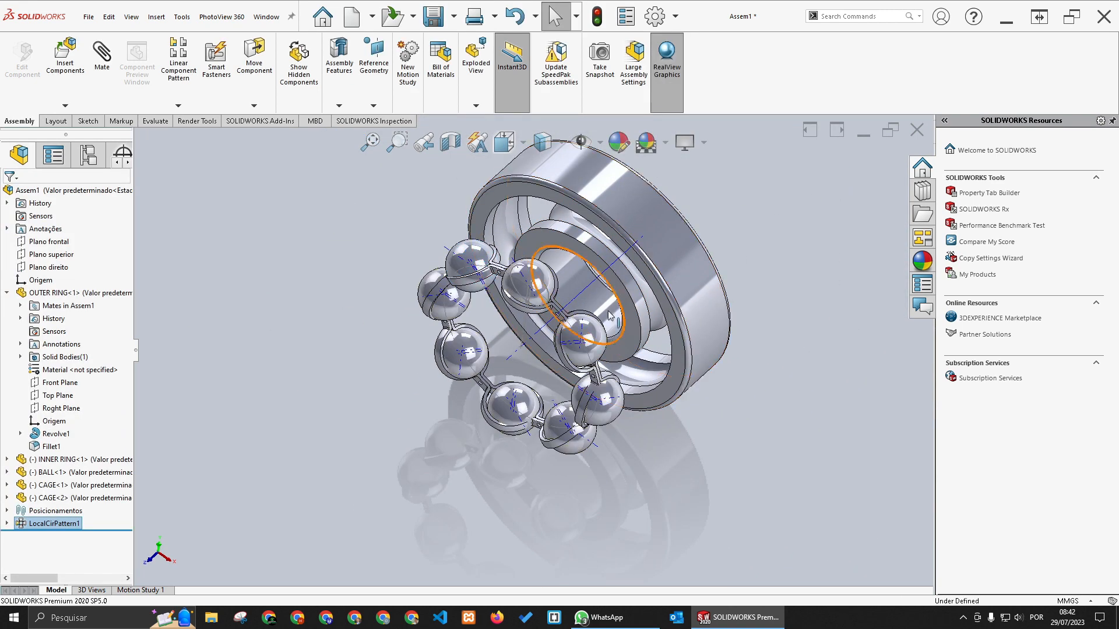
Add a coincident mate between the cage's centre point and the assembly's front plane (Plano frontal)
{"action": "scroll", "coordinate": [568, 309], "scroll_direction": "down", "scroll_amount": 5}
{"action": "scroll", "coordinate": [425, 276], "scroll_direction": "up", "scroll_amount": 3}
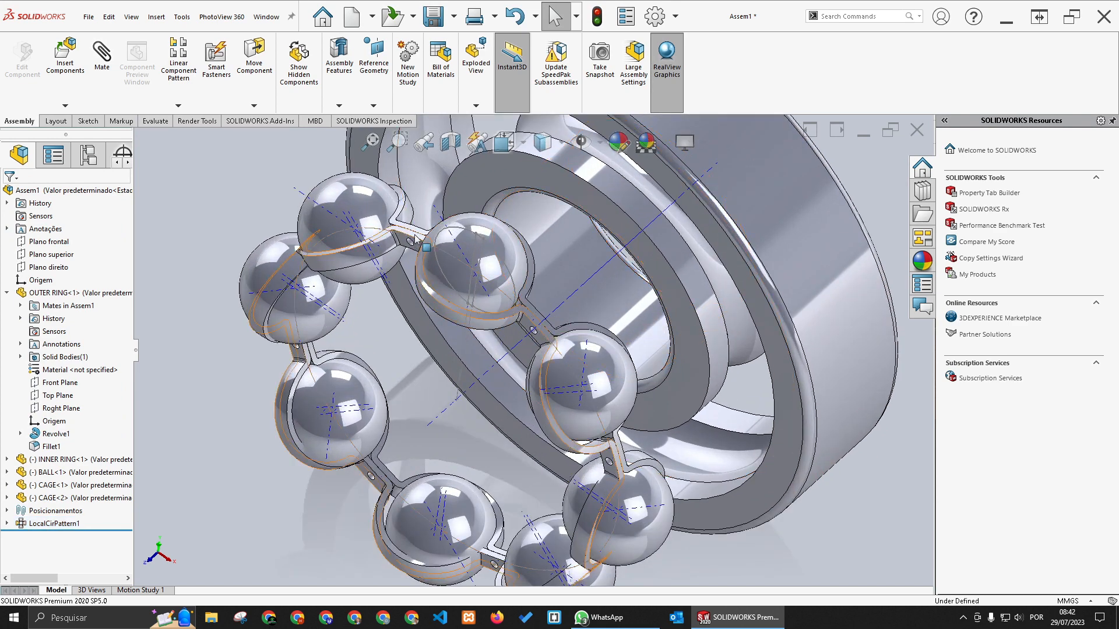
{"action": "scroll", "coordinate": [521, 260], "scroll_direction": "up", "scroll_amount": 1}
{"action": "scroll", "coordinate": [521, 259], "scroll_direction": "down", "scroll_amount": 1}
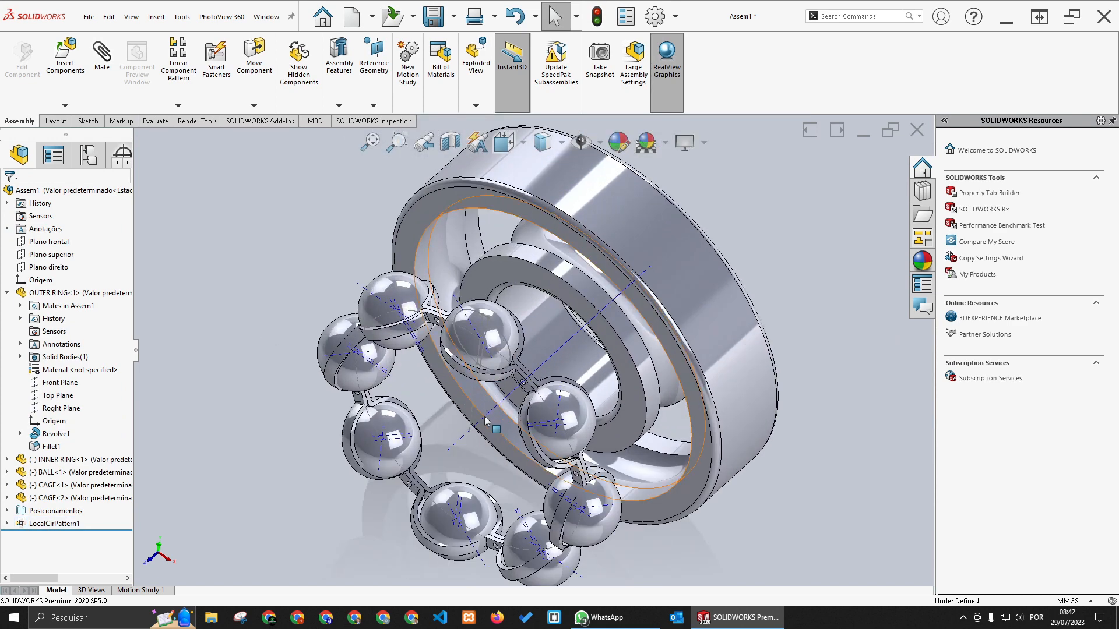
{"action": "scroll", "coordinate": [475, 444], "scroll_direction": "down", "scroll_amount": 2}
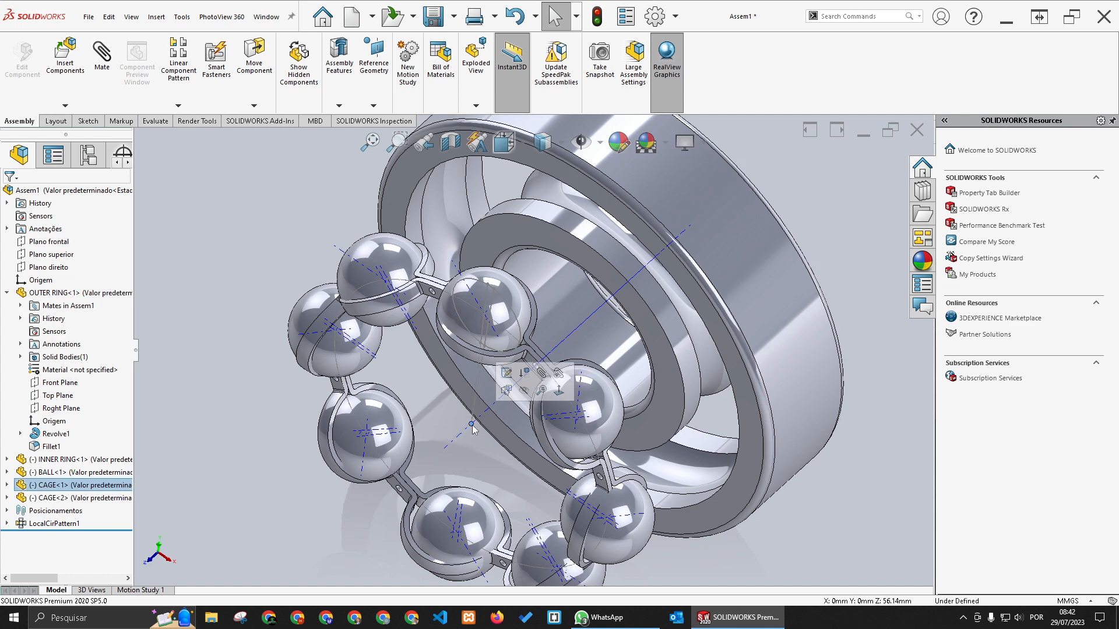
{"action": "scroll", "coordinate": [576, 279], "scroll_direction": "up", "scroll_amount": 2}
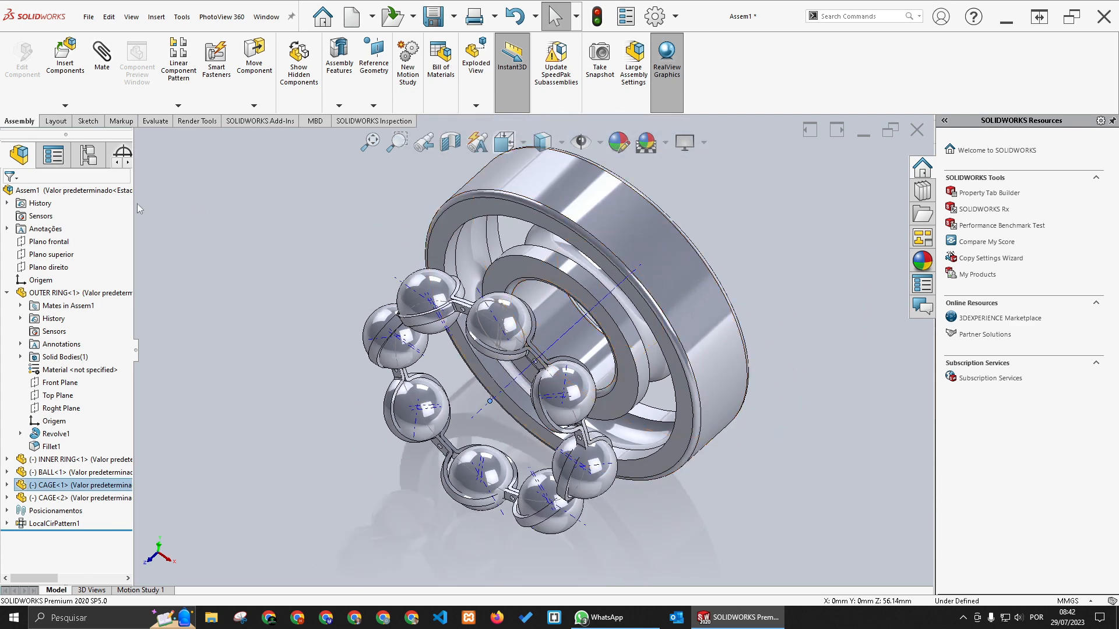
{"action": "left_click", "coordinate": [56, 243], "text": "ctrl"}
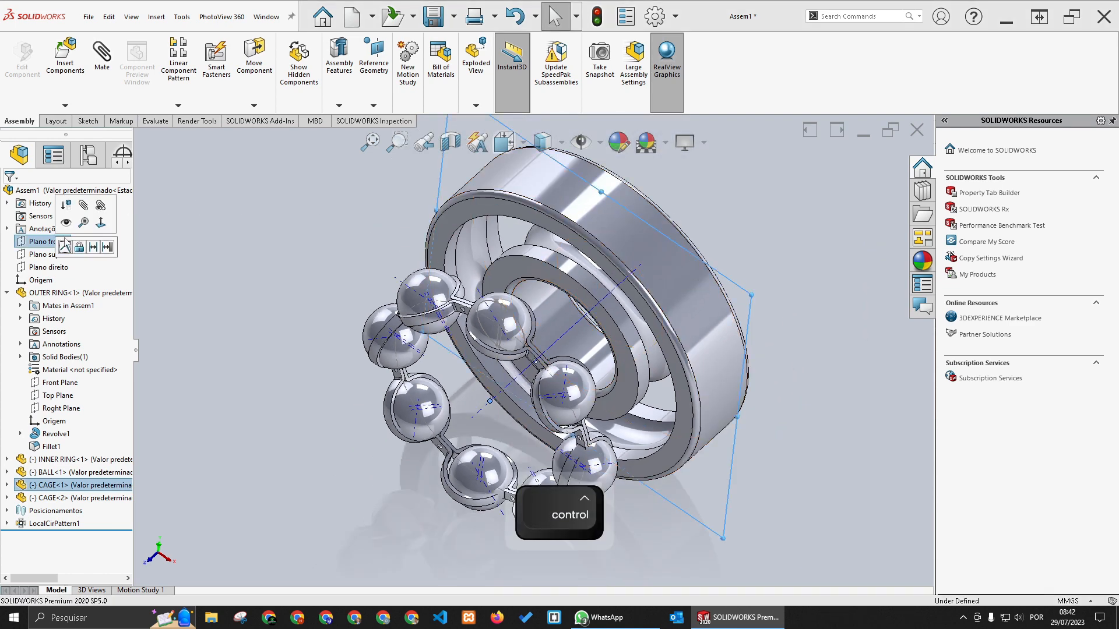
{"action": "left_click", "coordinate": [65, 247]}
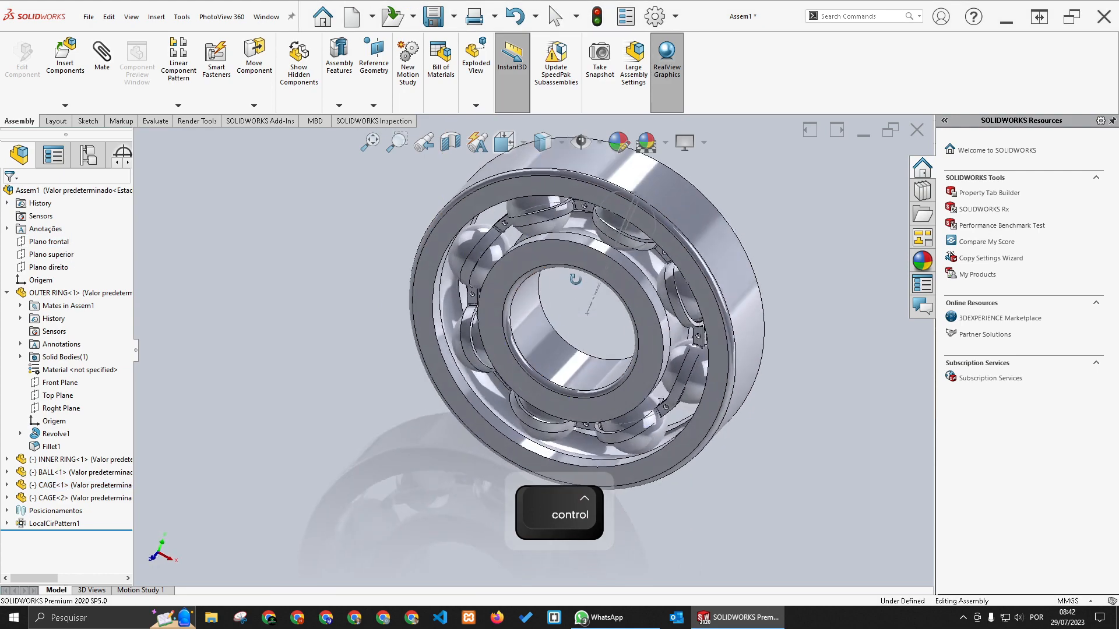
{"action": "middle_click_drag", "start_coordinate": [572, 235], "coordinate": [591, 271]}
{"action": "scroll", "coordinate": [593, 289], "scroll_direction": "up", "scroll_amount": 2}
{"action": "scroll", "coordinate": [592, 291], "scroll_direction": "down", "scroll_amount": 2}
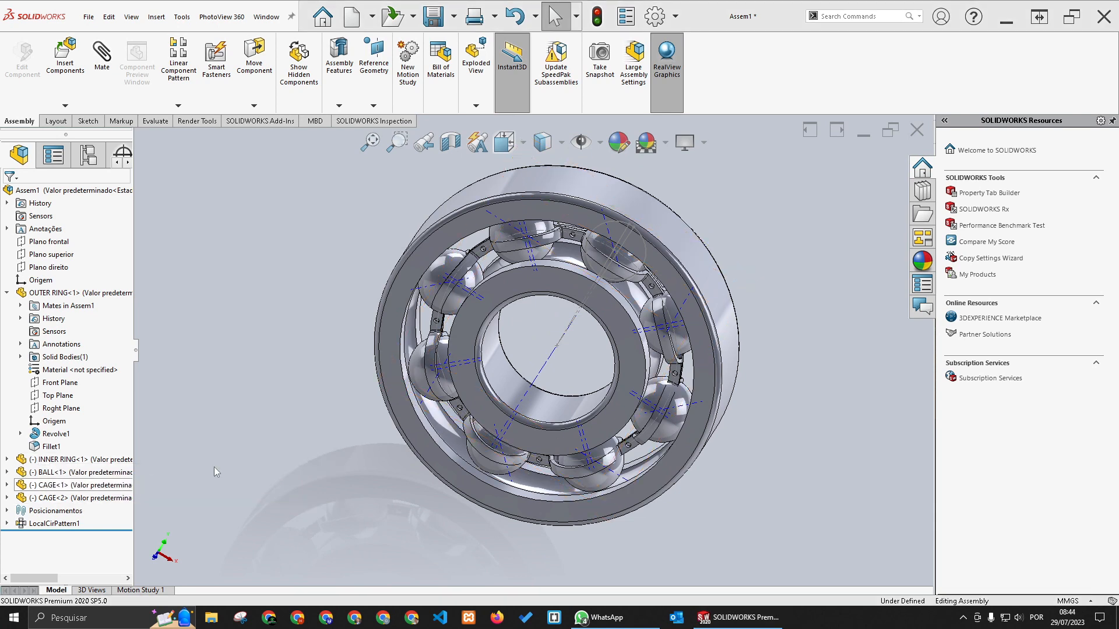
Activate the Toolbox add-in in the Design Library and browse the DIN standard's pins to the Rivets category
{"action": "left_click", "coordinate": [922, 192]}
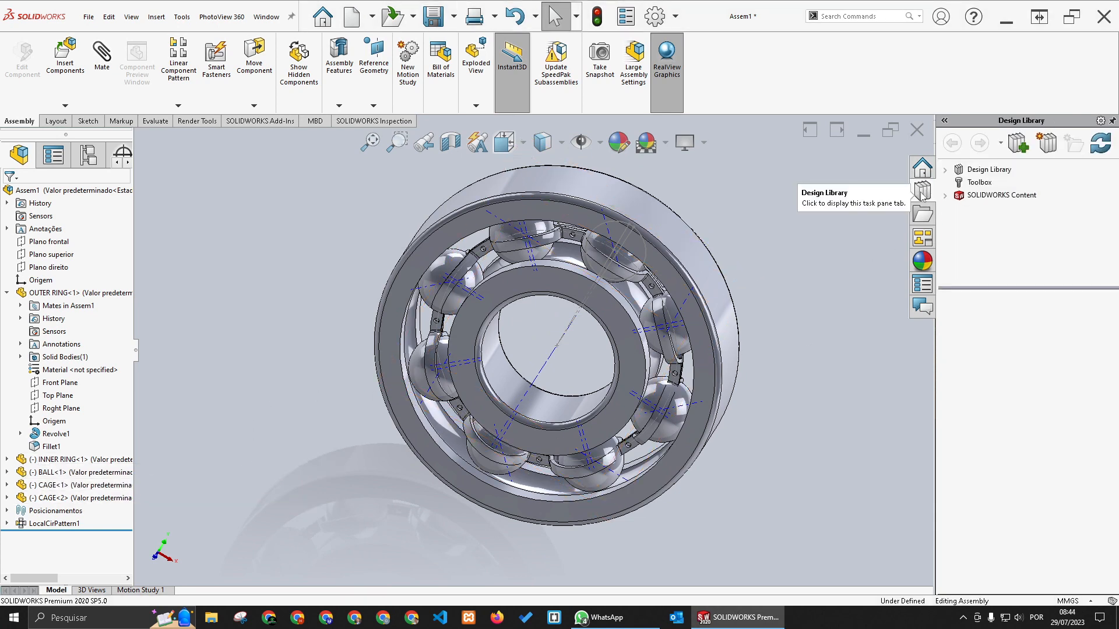
{"action": "left_click", "coordinate": [965, 185]}
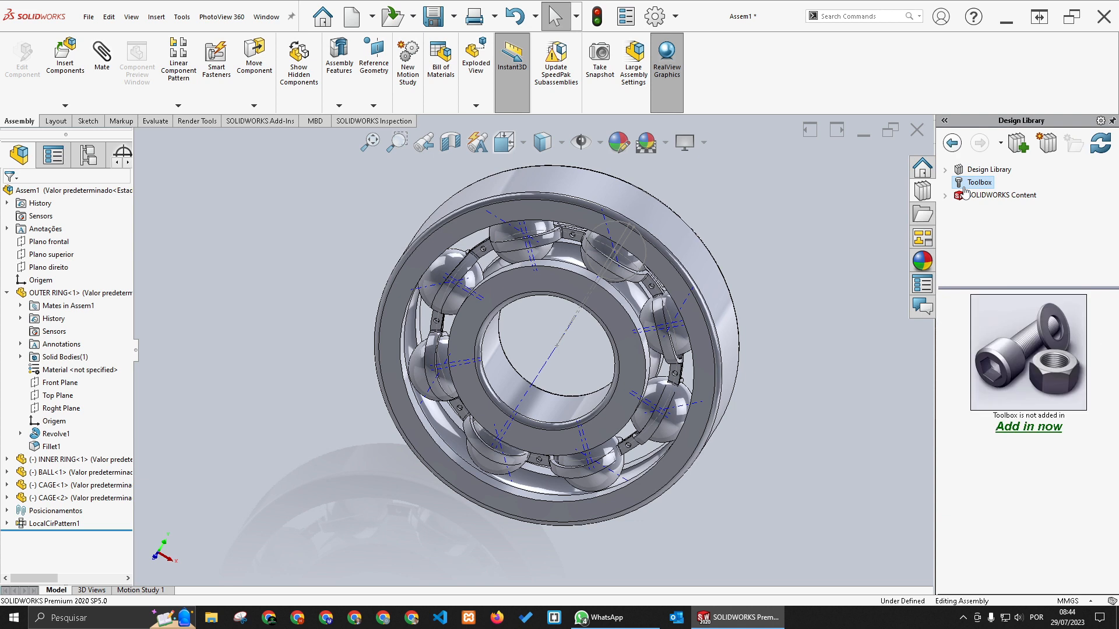
{"action": "left_click", "coordinate": [1009, 434]}
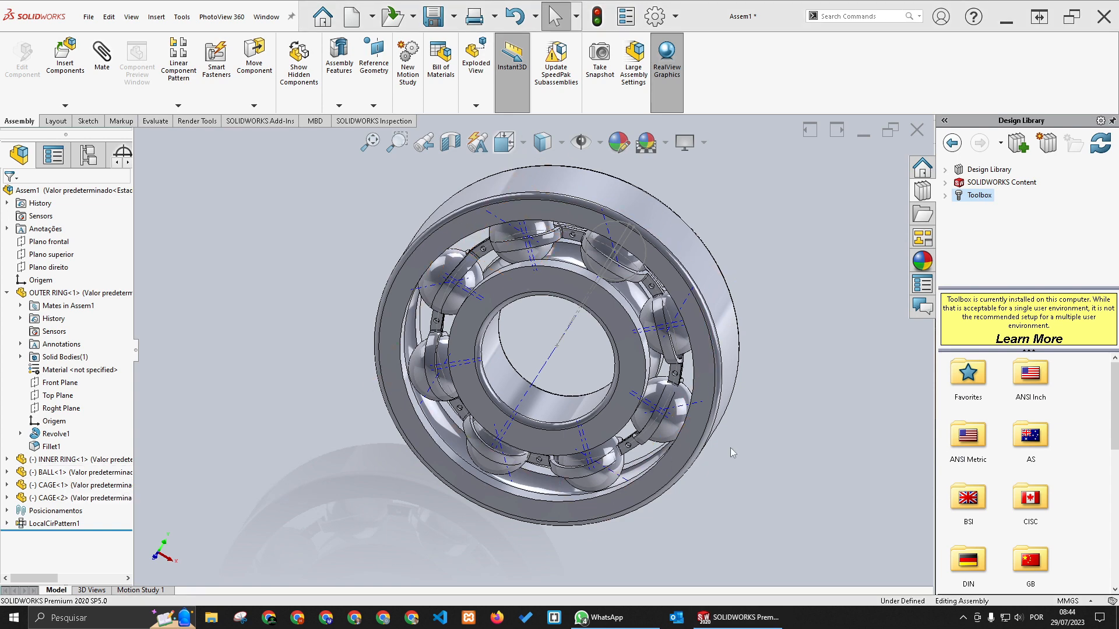
{"action": "scroll", "coordinate": [1017, 425], "scroll_direction": "down", "scroll_amount": 3}
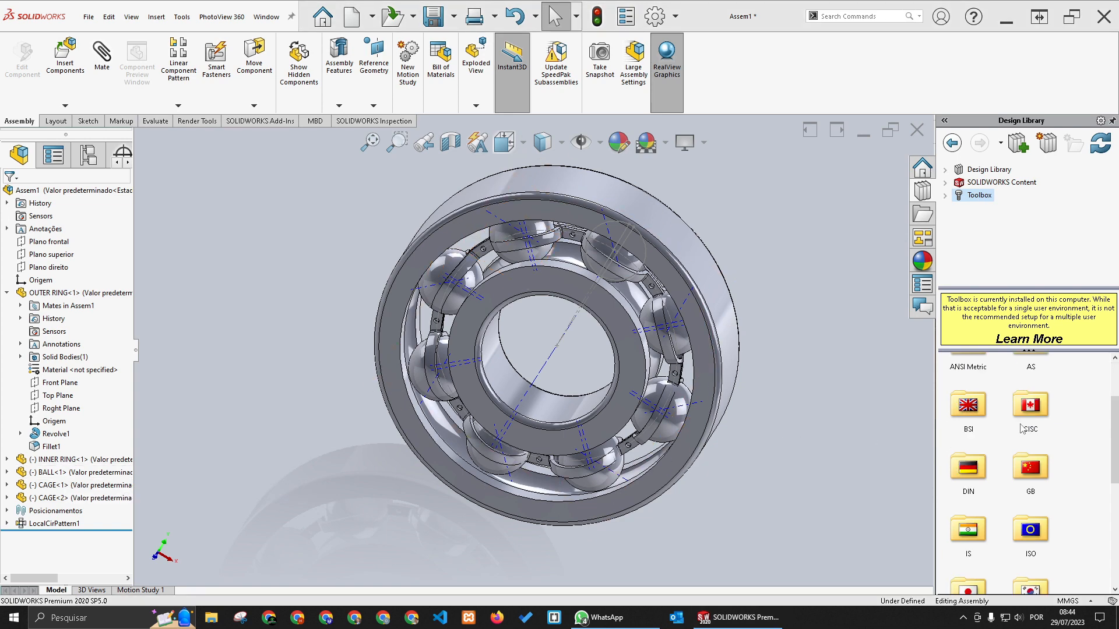
{"action": "double_click", "coordinate": [965, 473]}
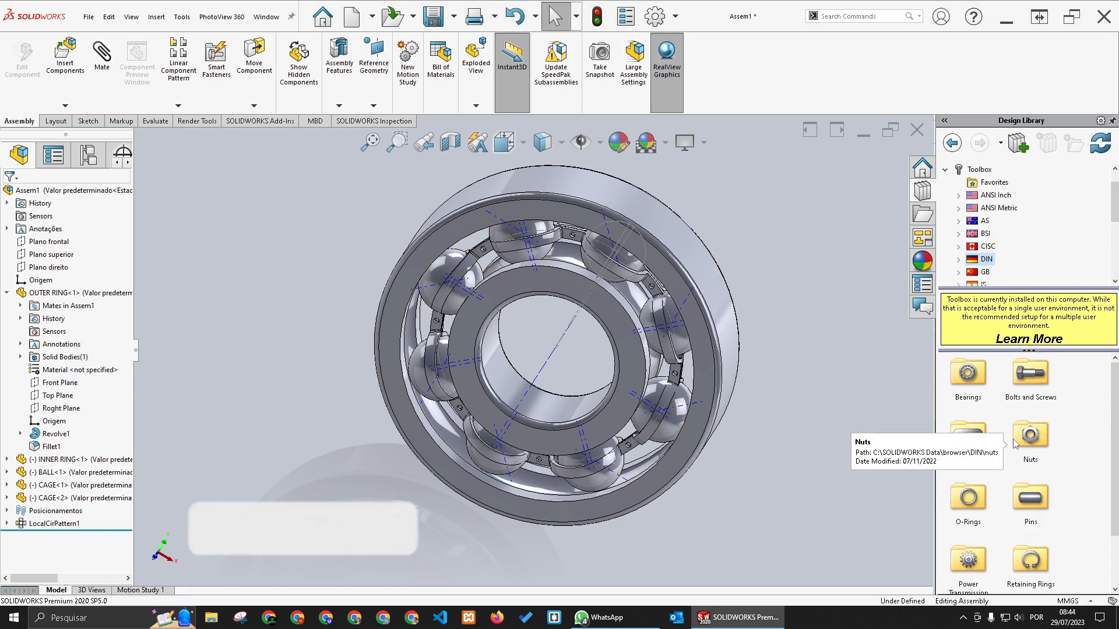
{"action": "double_click", "coordinate": [1035, 502]}
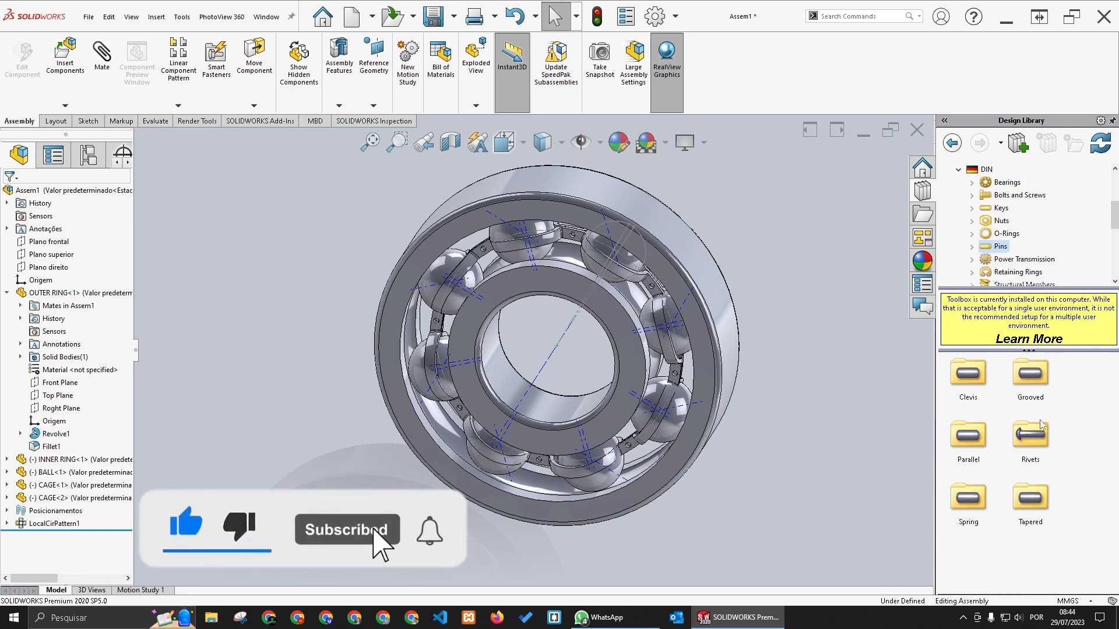
{"action": "double_click", "coordinate": [1033, 439]}
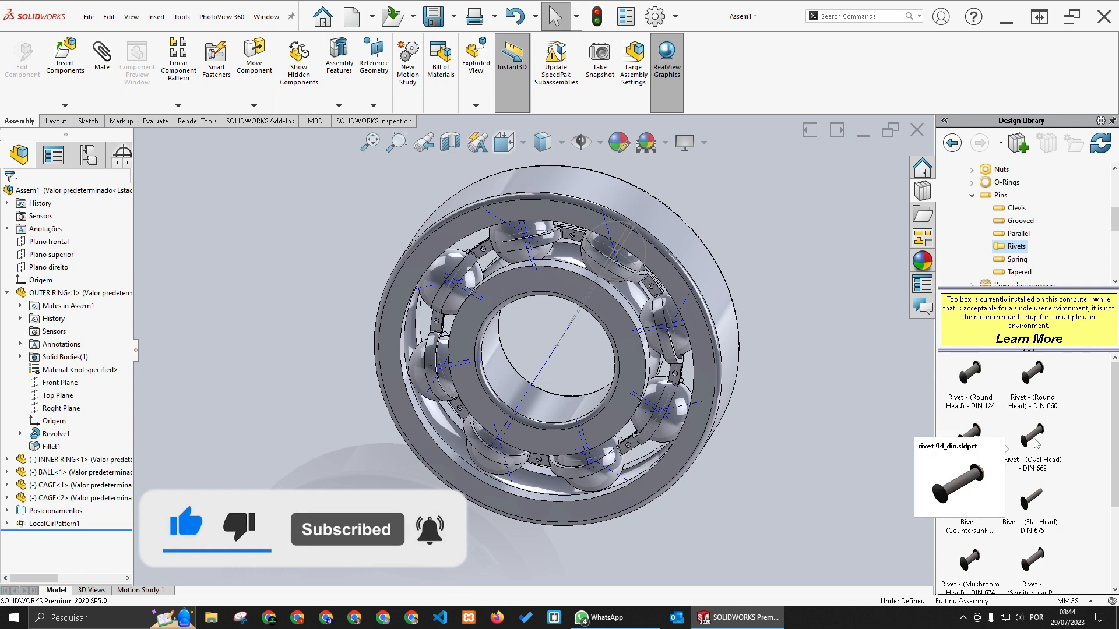
Insert a round head DIN 660 rivet into the cage hole between two neighbouring balls
{"action": "left_click", "coordinate": [1038, 394]}
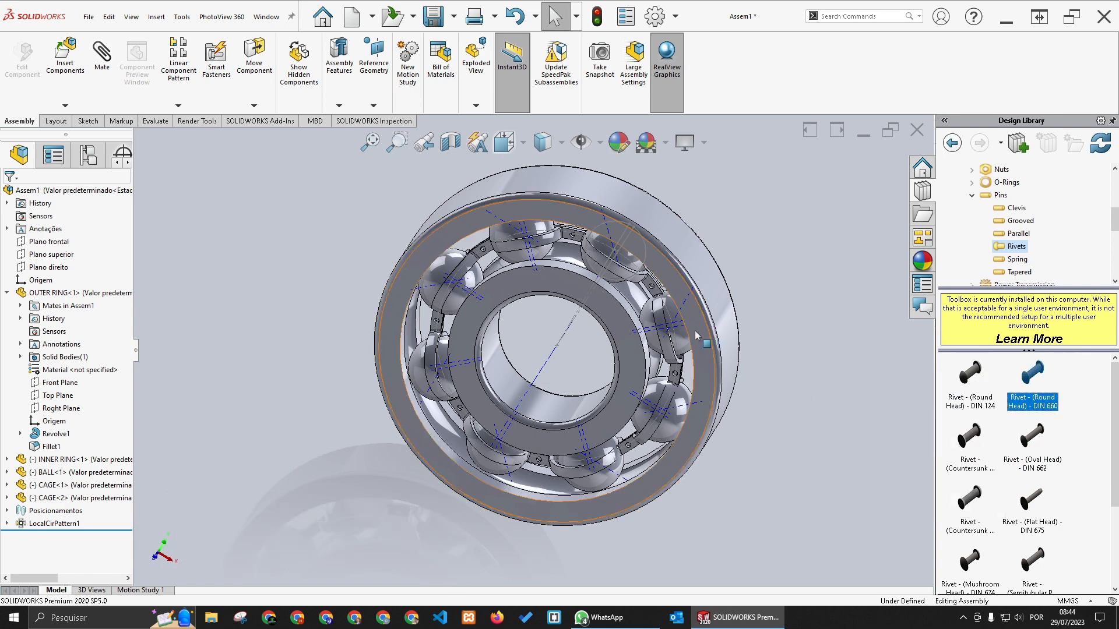
{"action": "scroll", "coordinate": [619, 301], "scroll_direction": "down", "scroll_amount": 6}
{"action": "scroll", "coordinate": [619, 302], "scroll_direction": "down", "scroll_amount": 3}
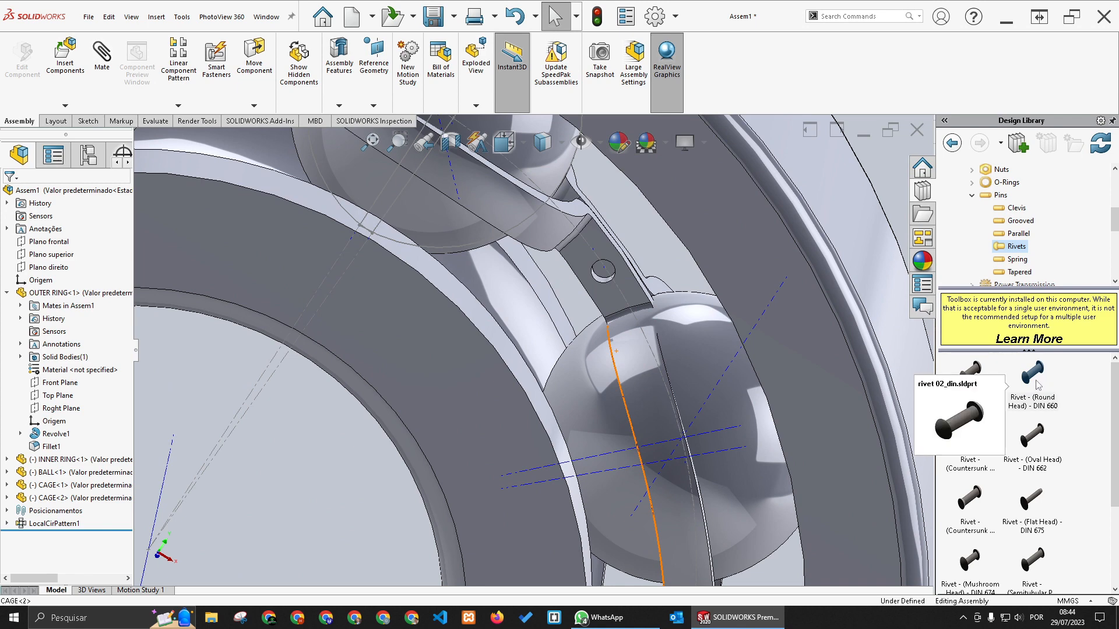
{"action": "left_click_drag", "start_coordinate": [1038, 368], "coordinate": [602, 290]}
{"action": "left_click_drag", "start_coordinate": [598, 284], "coordinate": [597, 270]}
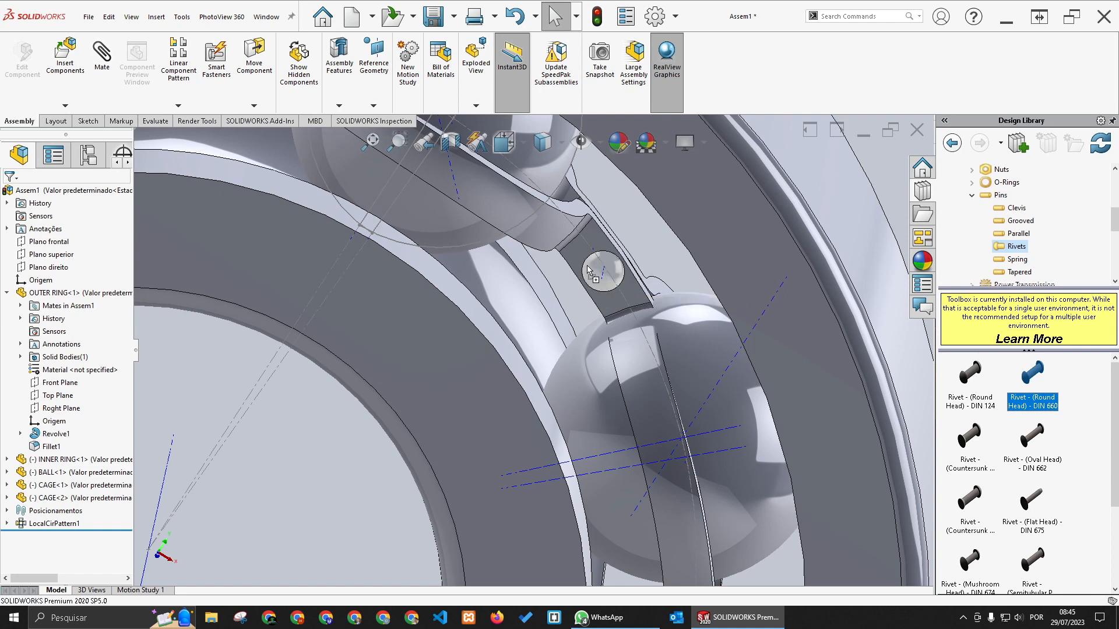
{"action": "left_click_drag", "start_coordinate": [587, 270], "coordinate": [587, 272]}
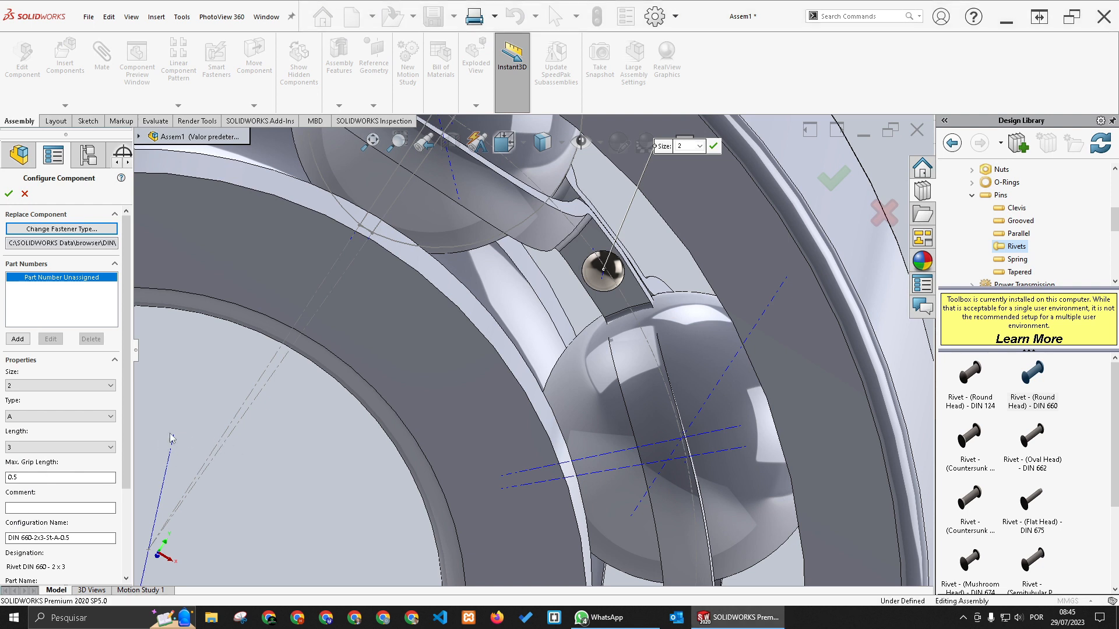
Set the rivet's length to 6 and delete the extra rivet copy placed in the bearing's bore
{"action": "left_click", "coordinate": [29, 447]}
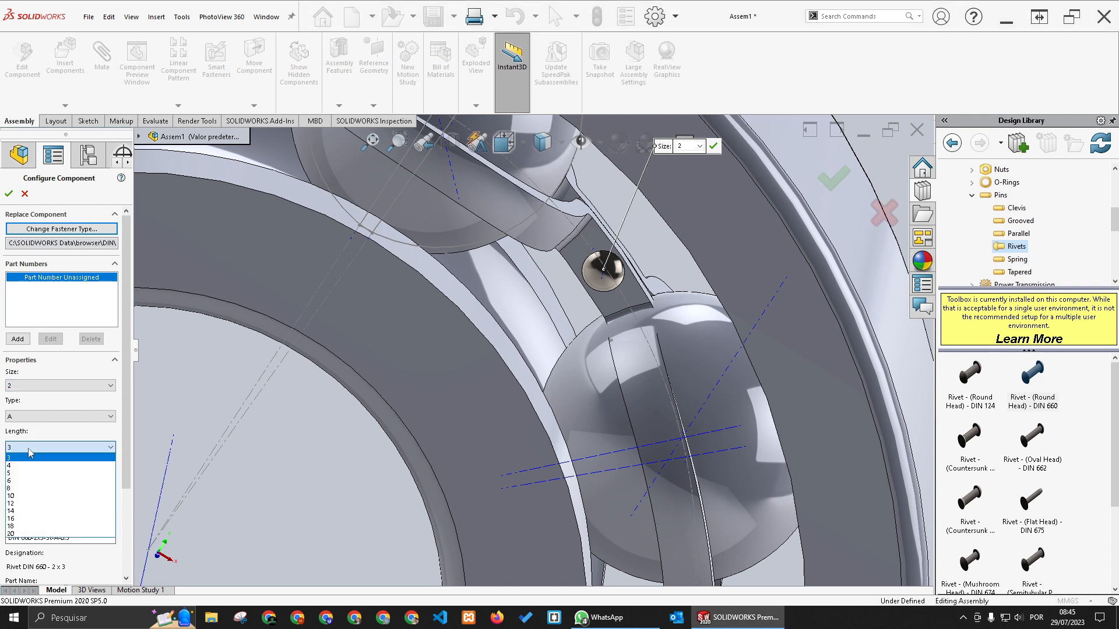
{"action": "left_click", "coordinate": [45, 479]}
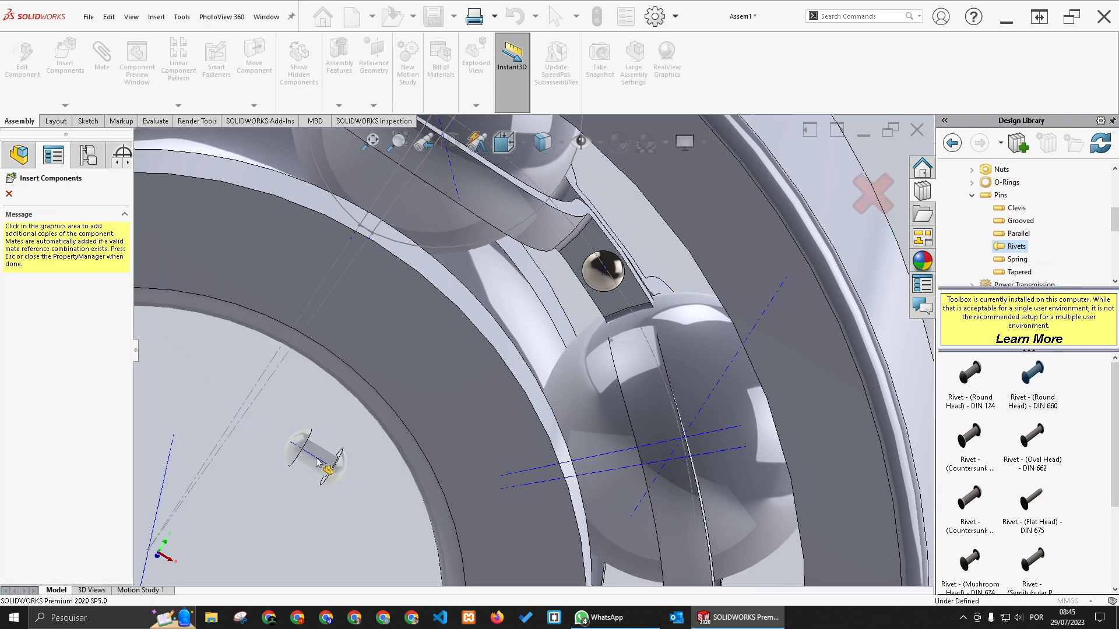
{"action": "left_click", "coordinate": [319, 462]}
{"action": "key", "text": "Escape"}
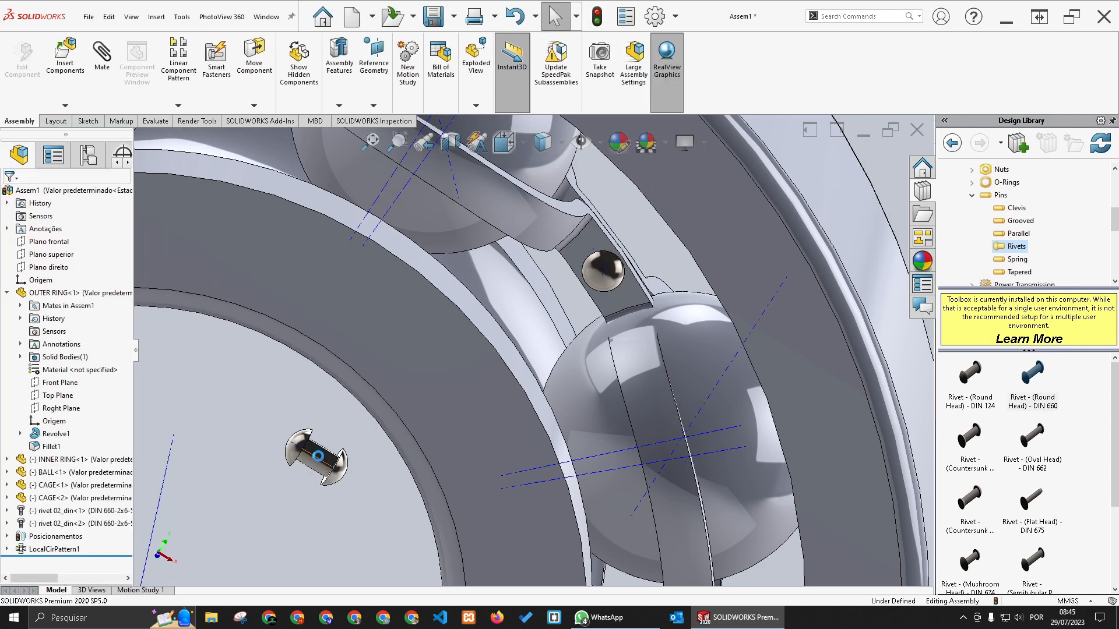
{"action": "left_click", "coordinate": [319, 462]}
{"action": "key", "text": "Delete"}
Create a circular component pattern of the rivet about the outer ring's axis with 8 equally spaced instances over 360 degrees
{"action": "scroll", "coordinate": [401, 431], "scroll_direction": "up", "scroll_amount": 2}
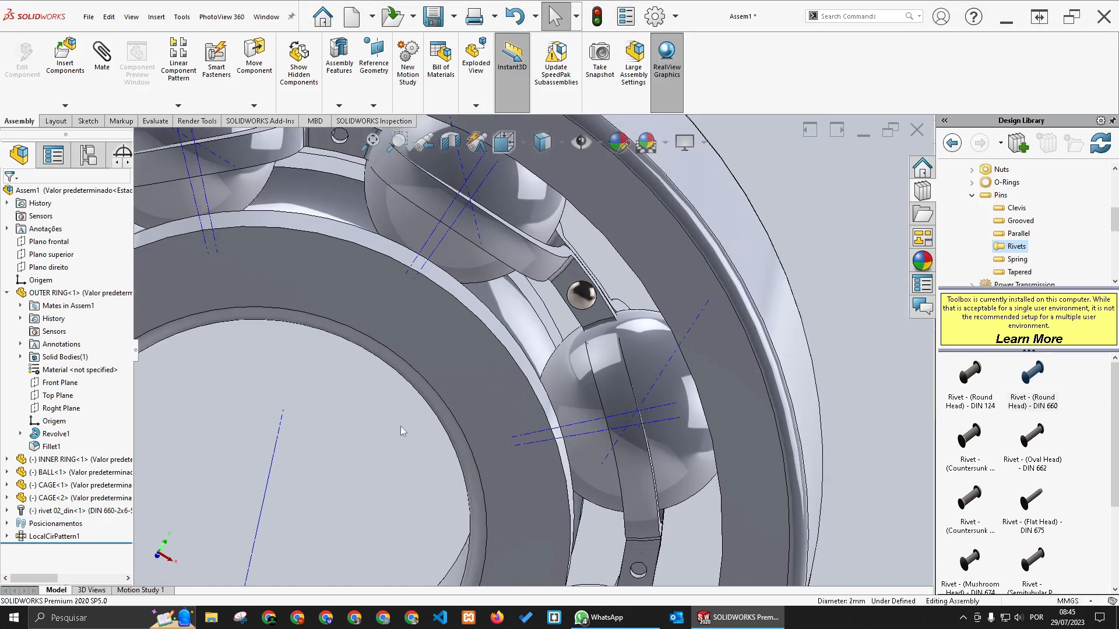
{"action": "left_click", "coordinate": [583, 289]}
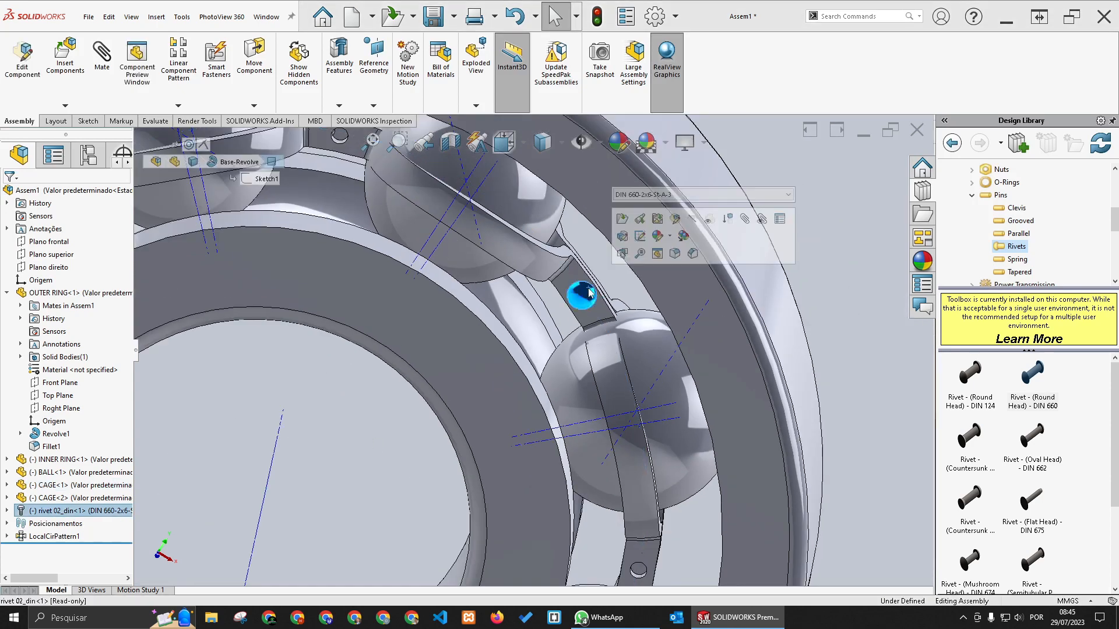
{"action": "scroll", "coordinate": [482, 367], "scroll_direction": "up", "scroll_amount": 5}
{"action": "scroll", "coordinate": [482, 367], "scroll_direction": "down", "scroll_amount": 3}
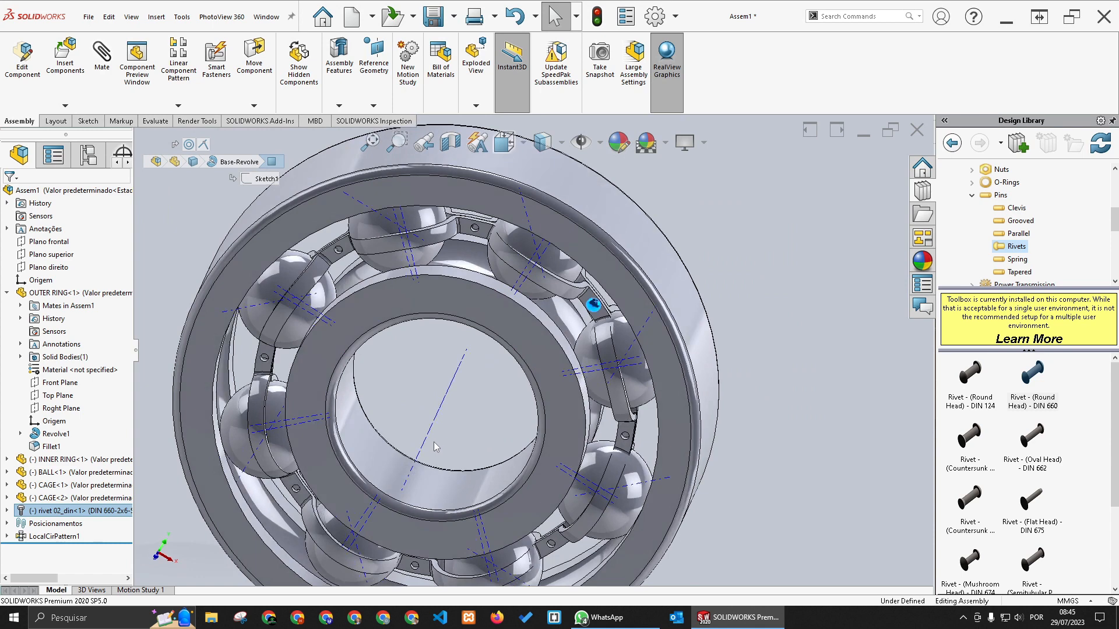
{"action": "left_click", "coordinate": [178, 105]}
{"action": "left_click", "coordinate": [188, 135]}
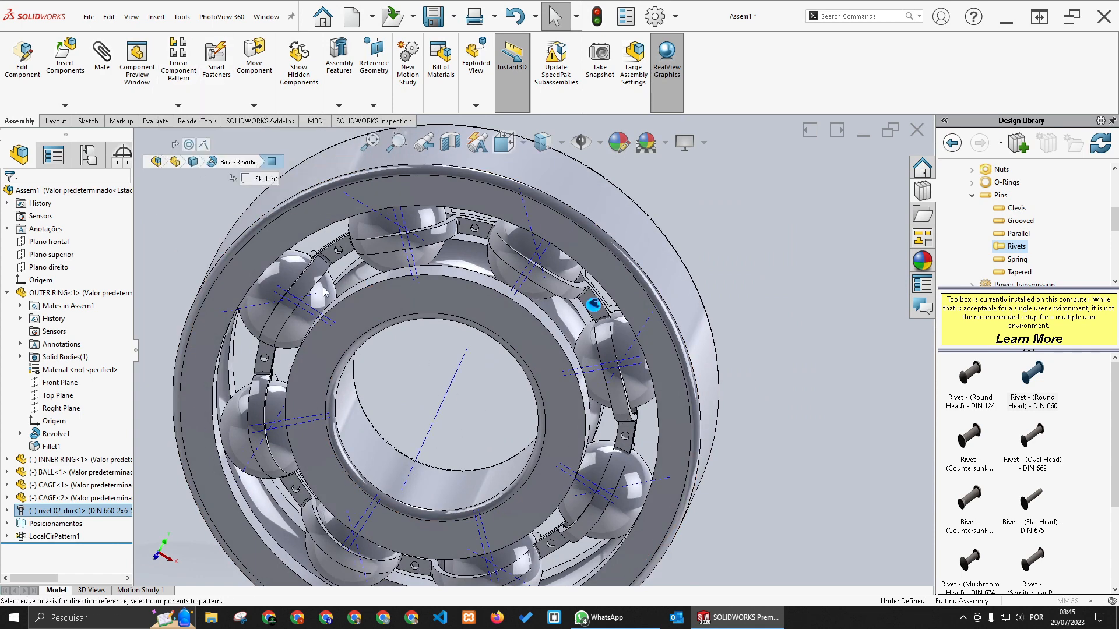
{"action": "left_click", "coordinate": [51, 231]}
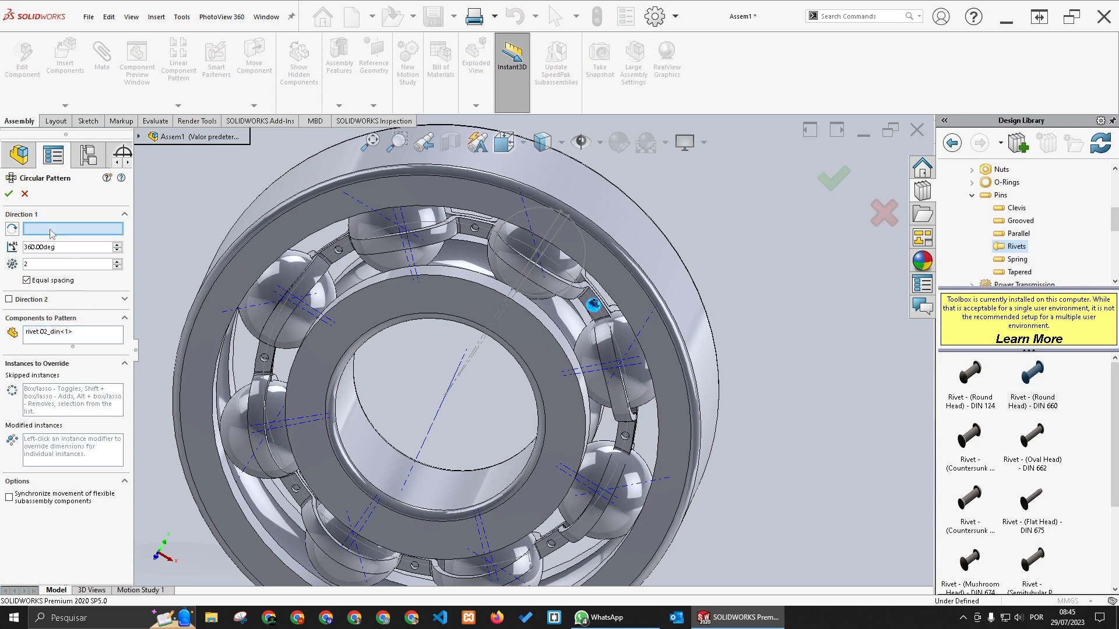
{"action": "left_click", "coordinate": [439, 417]}
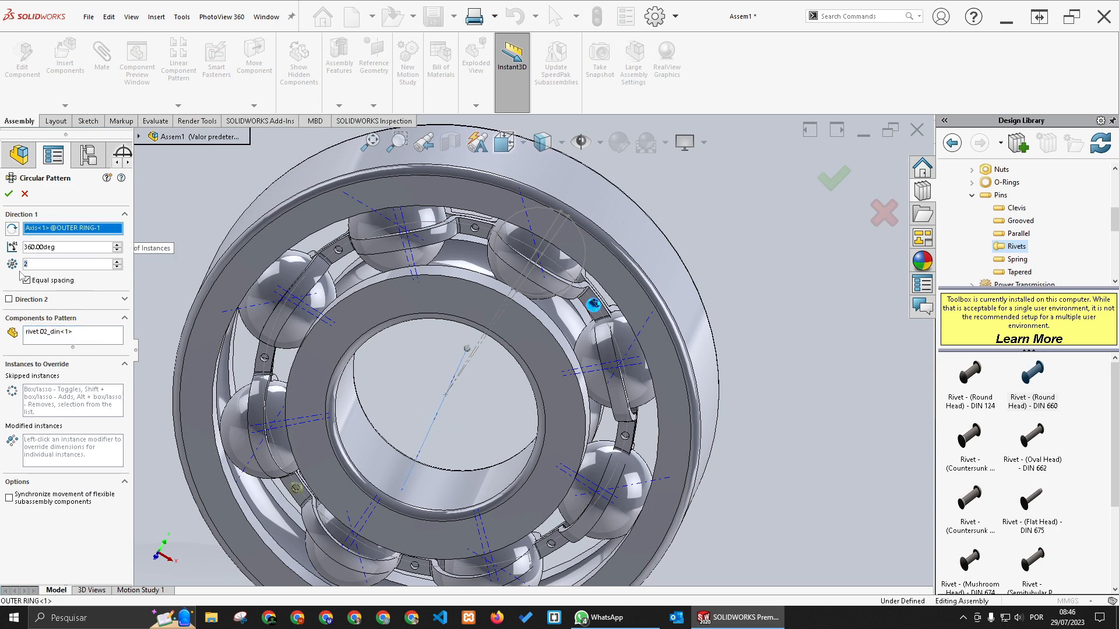
{"action": "type", "text": "8"}
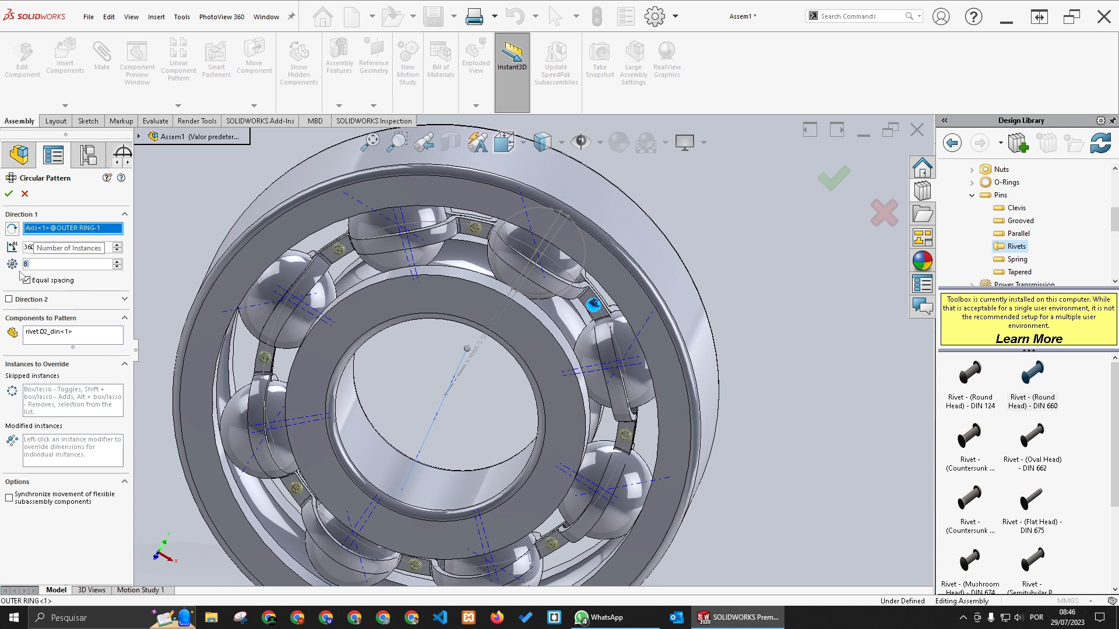
{"action": "left_click", "coordinate": [8, 196]}
{"action": "scroll", "coordinate": [481, 403], "scroll_direction": "up", "scroll_amount": 2}
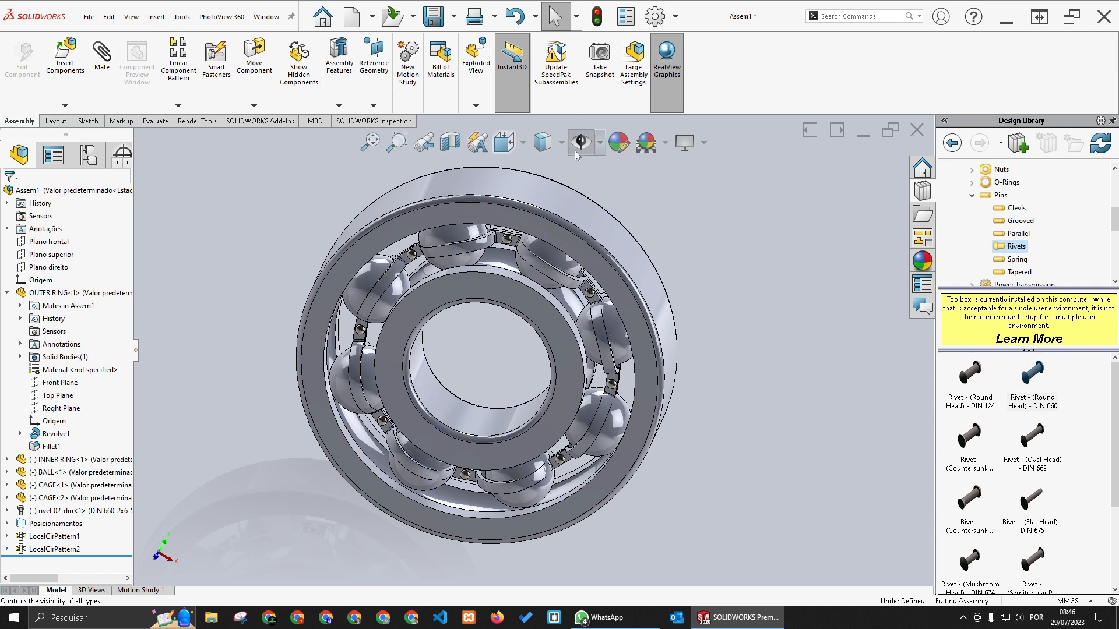
Apply the polished steel metal appearance to the body of the outer ring
{"action": "left_click", "coordinate": [922, 261]}
{"action": "left_click", "coordinate": [991, 170]}
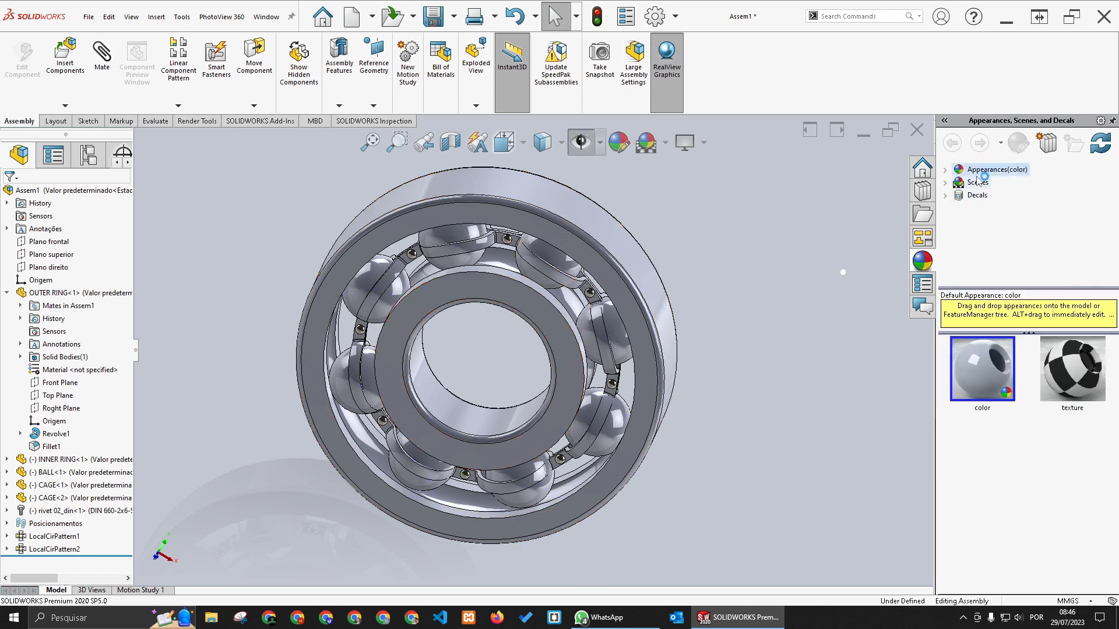
{"action": "left_click", "coordinate": [958, 184]}
{"action": "left_click", "coordinate": [945, 170]}
{"action": "left_click", "coordinate": [989, 195]}
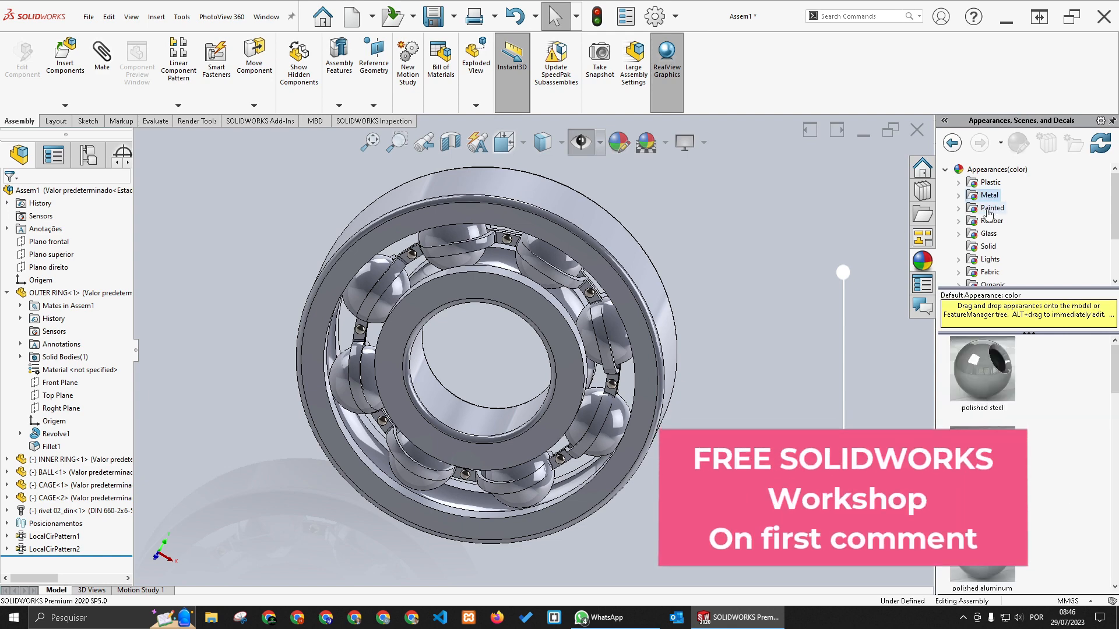
{"action": "left_click_drag", "start_coordinate": [999, 338], "coordinate": [650, 272]}
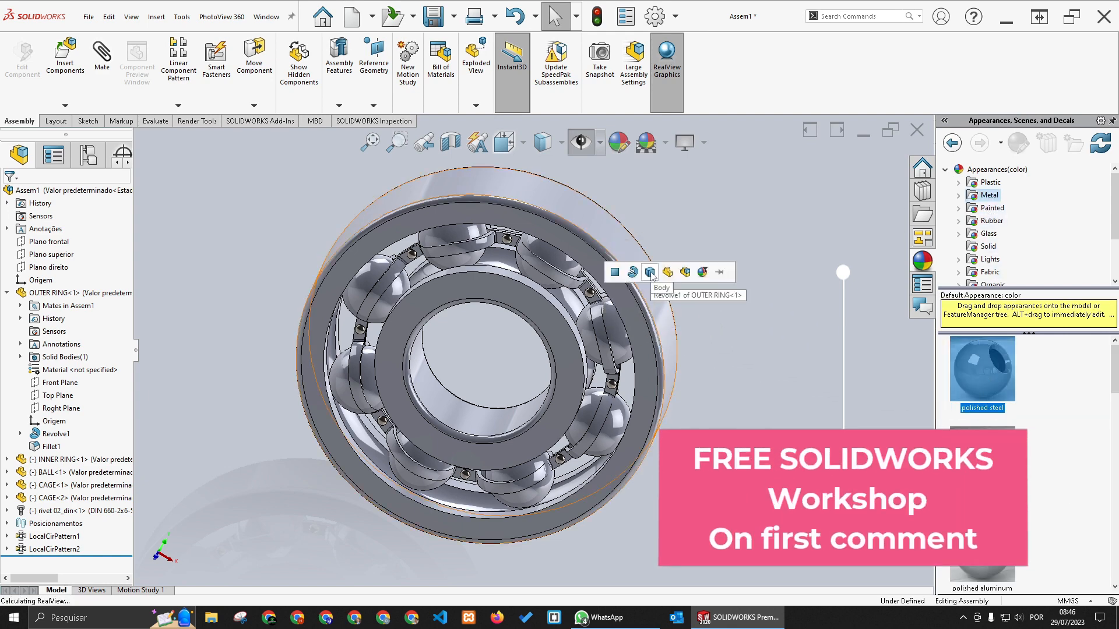
{"action": "left_click", "coordinate": [651, 272]}
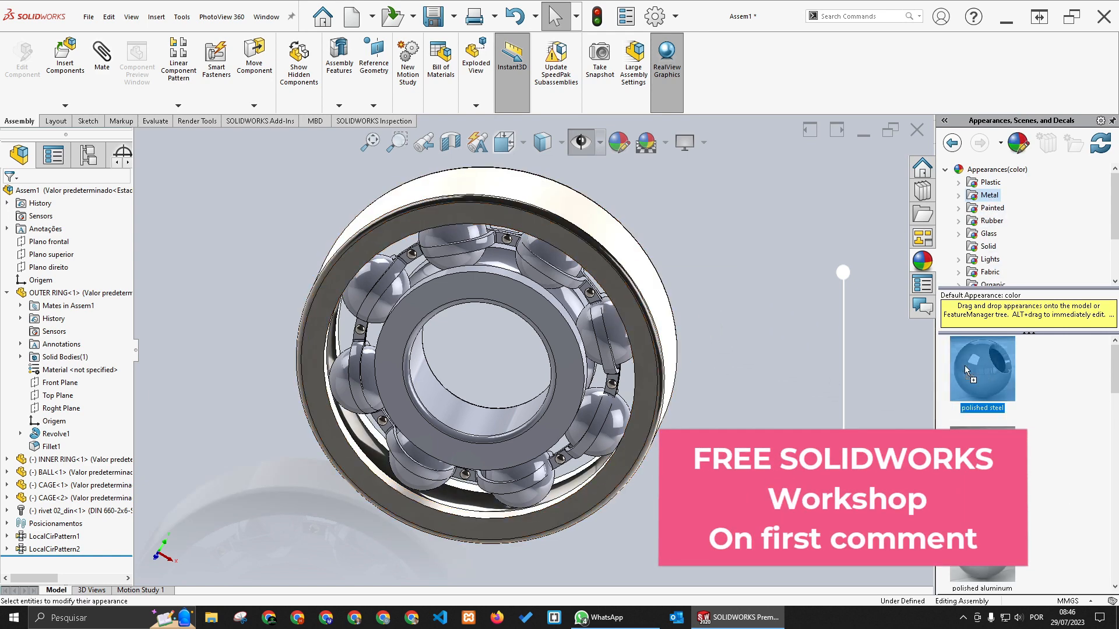
Apply the polished steel appearance to the ball's body, the cage part and the inner ring
{"action": "left_click_drag", "start_coordinate": [964, 365], "coordinate": [552, 261]}
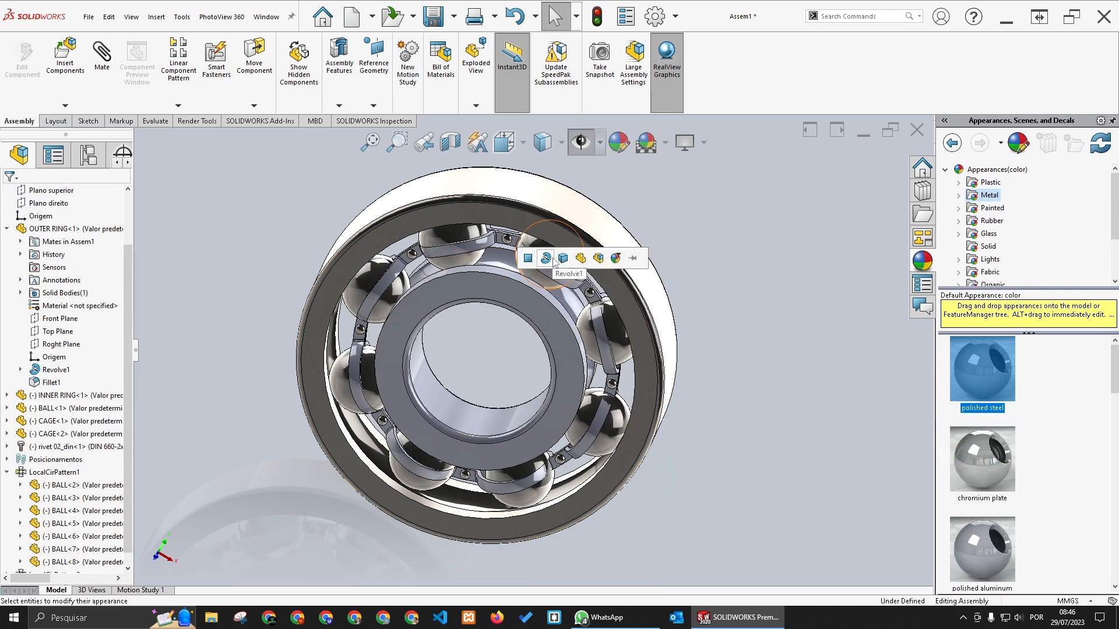
{"action": "left_click", "coordinate": [563, 258]}
{"action": "left_click_drag", "start_coordinate": [983, 368], "coordinate": [536, 268]}
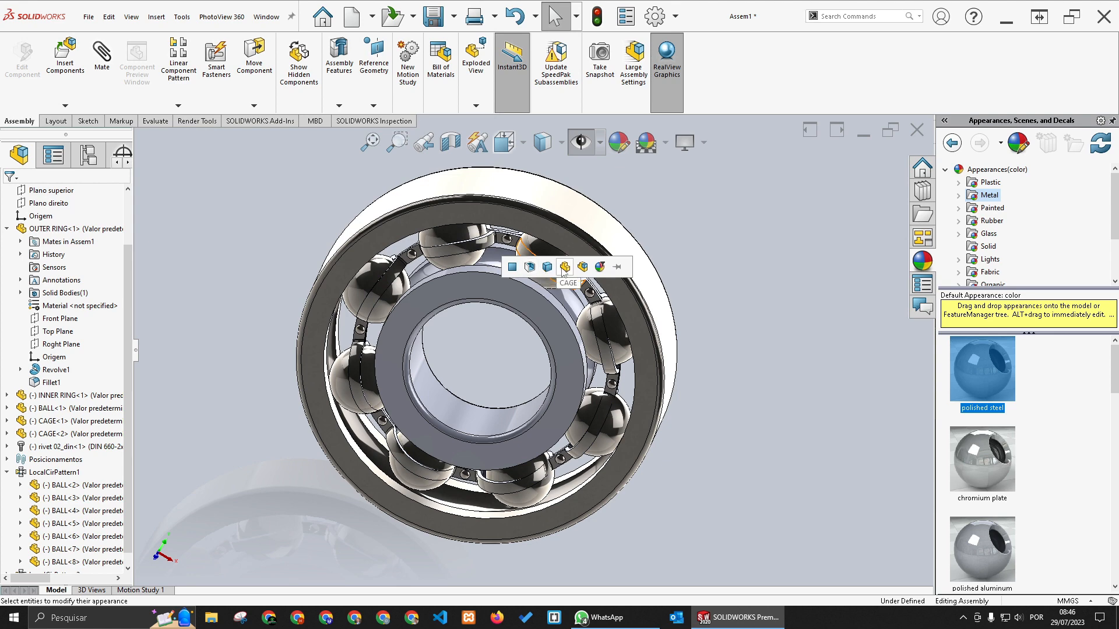
{"action": "left_click", "coordinate": [563, 264]}
{"action": "left_click_drag", "start_coordinate": [1004, 385], "coordinate": [551, 330]}
{"action": "left_click", "coordinate": [567, 330]}
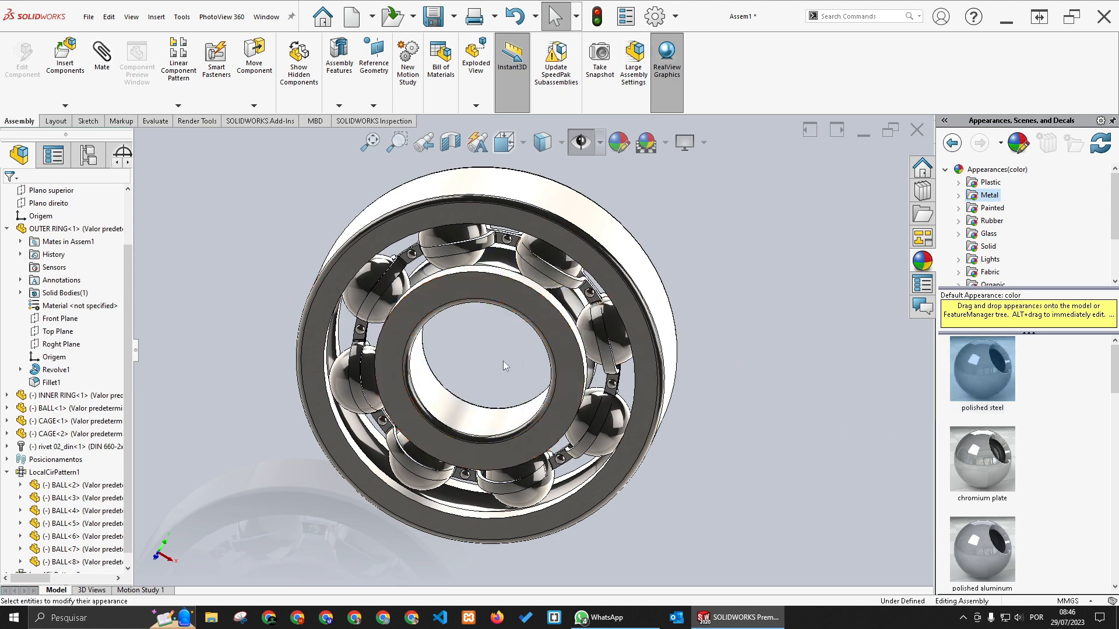
{"action": "middle_click_drag", "start_coordinate": [486, 374], "coordinate": [463, 411]}
{"action": "scroll", "coordinate": [472, 430], "scroll_direction": "down", "scroll_amount": 2}
{"action": "scroll", "coordinate": [463, 411], "scroll_direction": "up", "scroll_amount": 5}
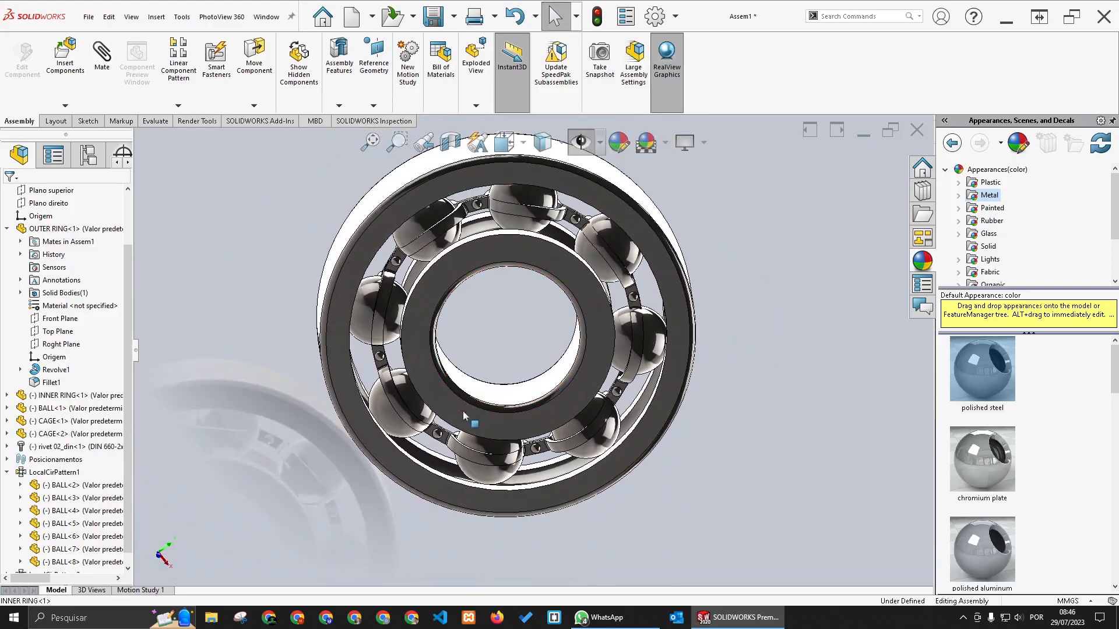
{"action": "scroll", "coordinate": [487, 359], "scroll_direction": "down", "scroll_amount": 4}
{"action": "scroll", "coordinate": [517, 359], "scroll_direction": "up", "scroll_amount": 2}
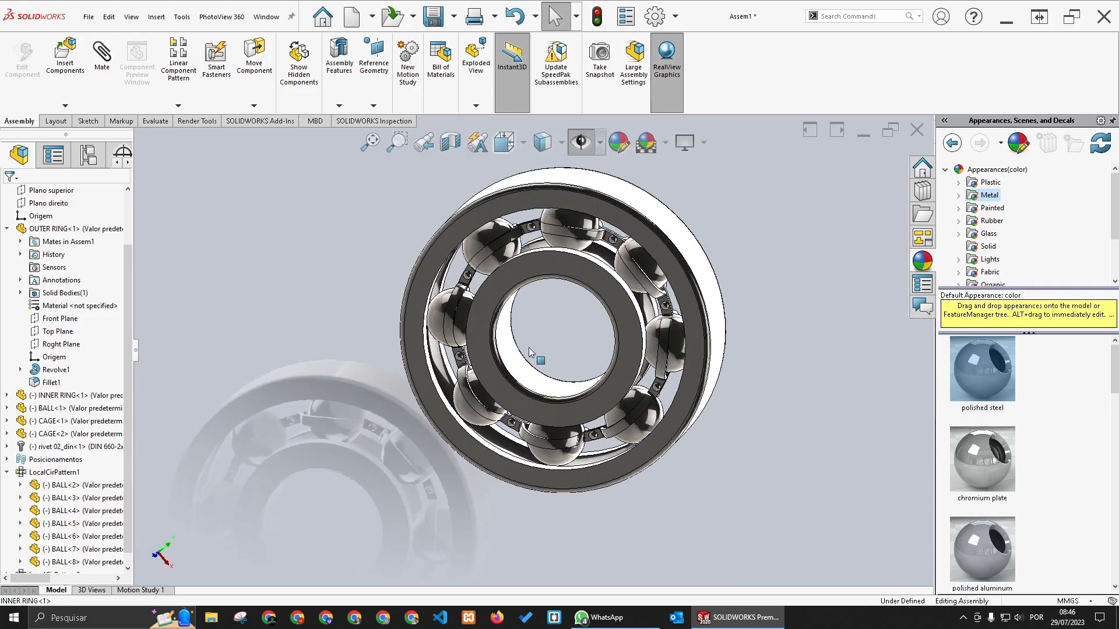